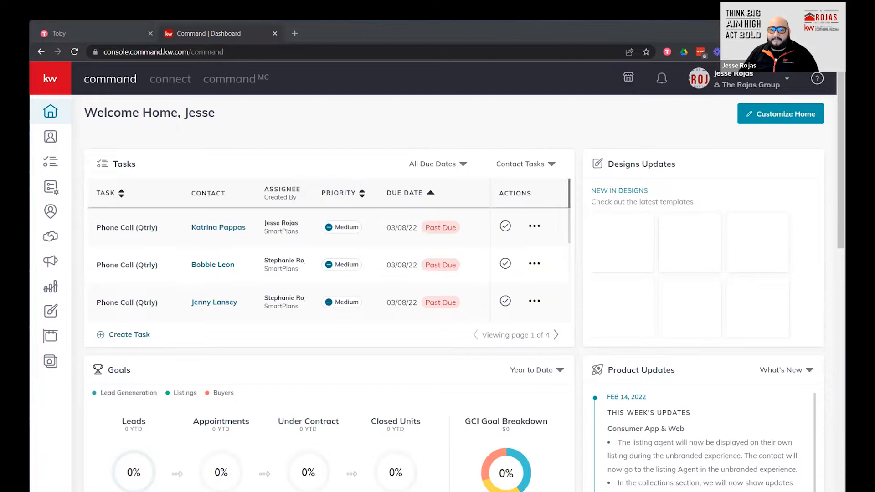
# Open the team Contacts page listing The Rojas Group's 423 contacts.
pyautogui.click(50, 137)
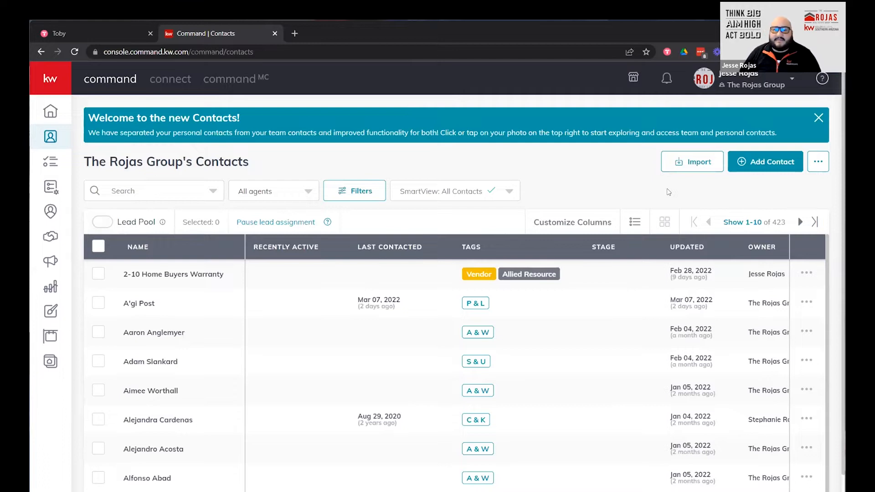
# Search the contact list by the buyer's name and open their contact record.
pyautogui.click(150, 187)
pyautogui.write('bu')
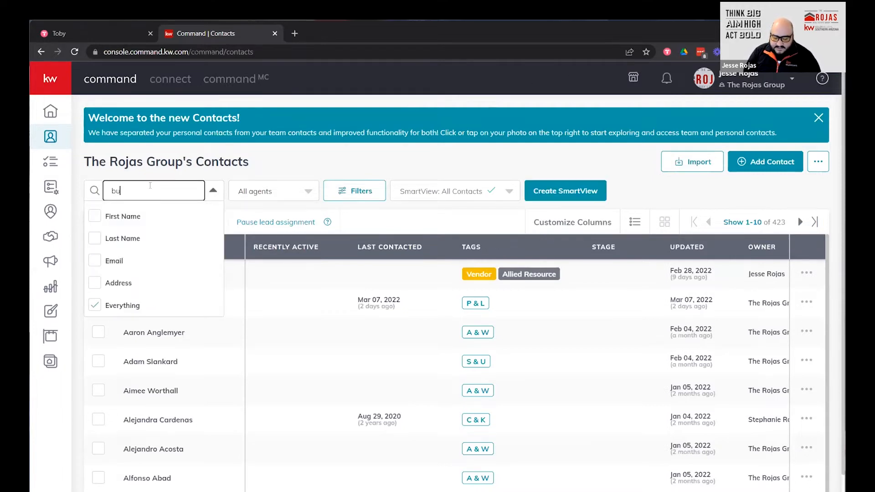
pyautogui.write('gs')
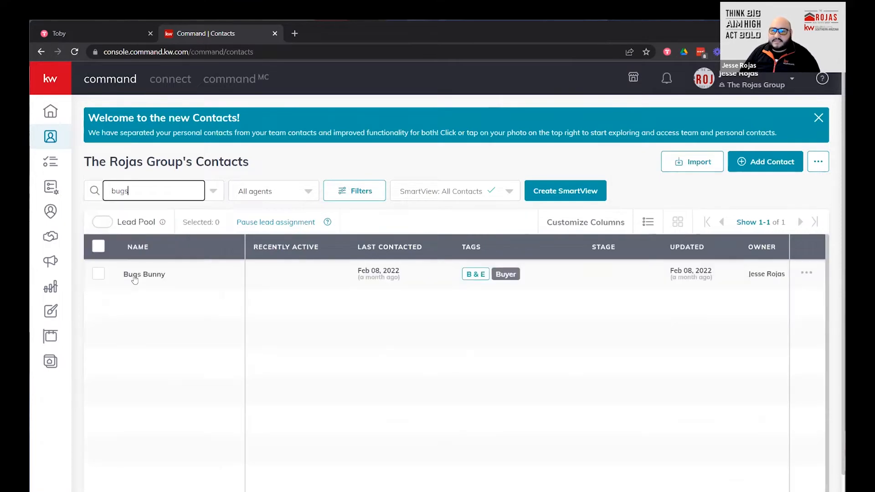
pyautogui.click(137, 272)
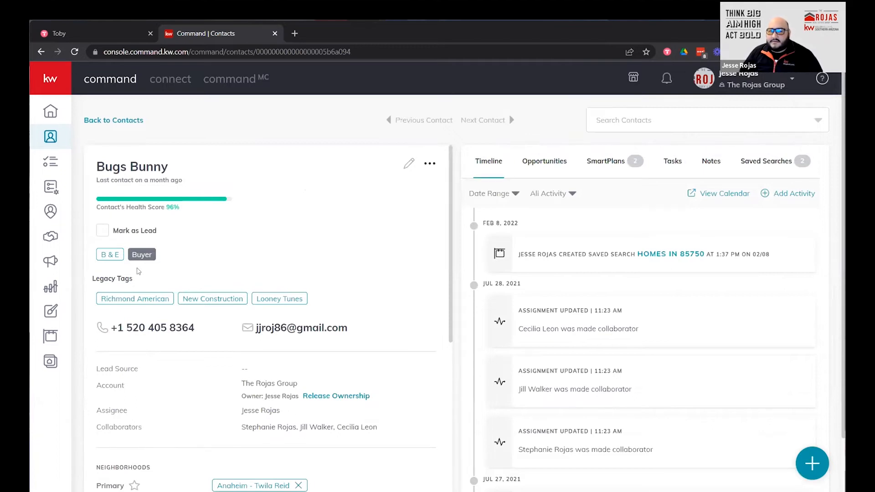
pyautogui.scroll(-8, 357, 246)
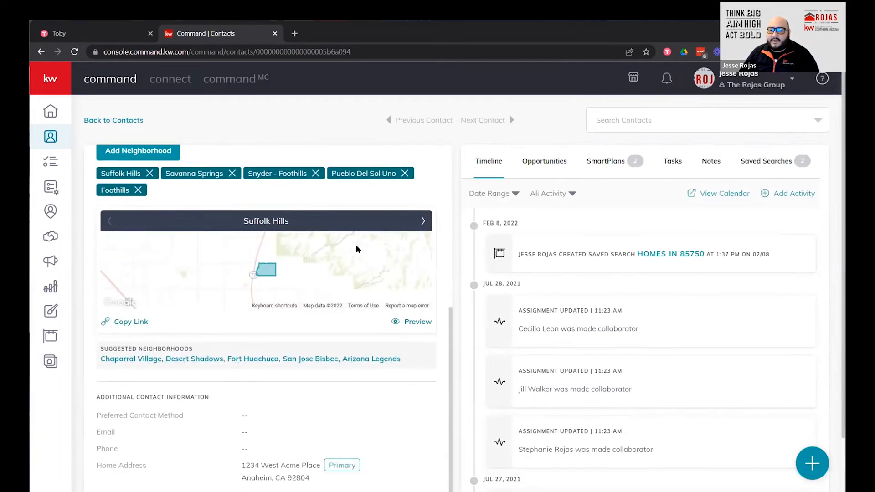
pyautogui.scroll(8, 357, 244)
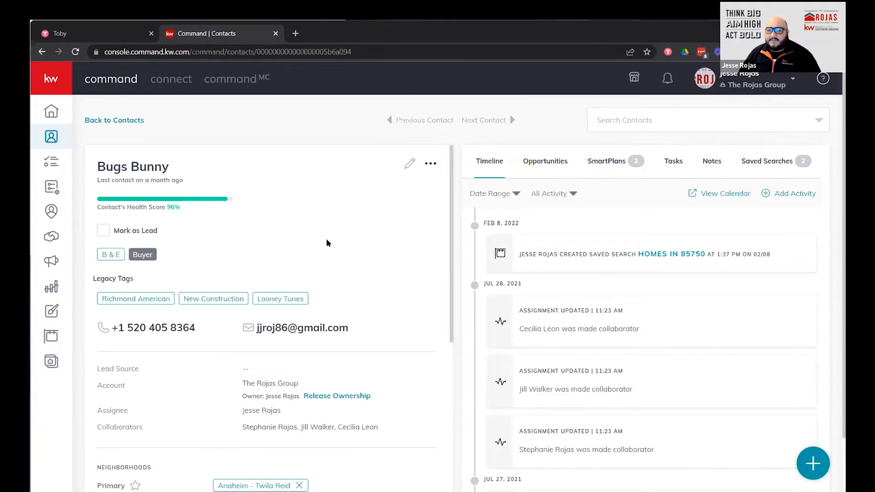
pyautogui.scroll(-2, 344, 285)
pyautogui.scroll(-10, 345, 285)
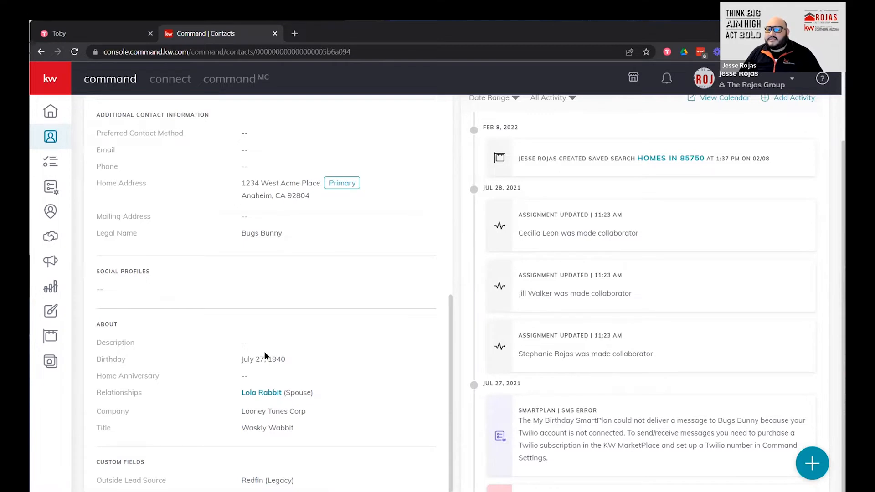
pyautogui.scroll(10, 266, 348)
pyautogui.scroll(2, 264, 346)
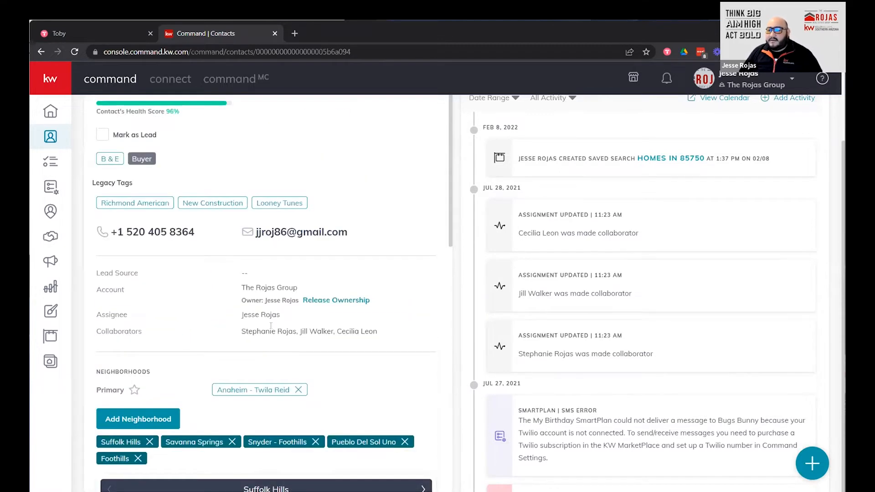
pyautogui.scroll(3, 271, 326)
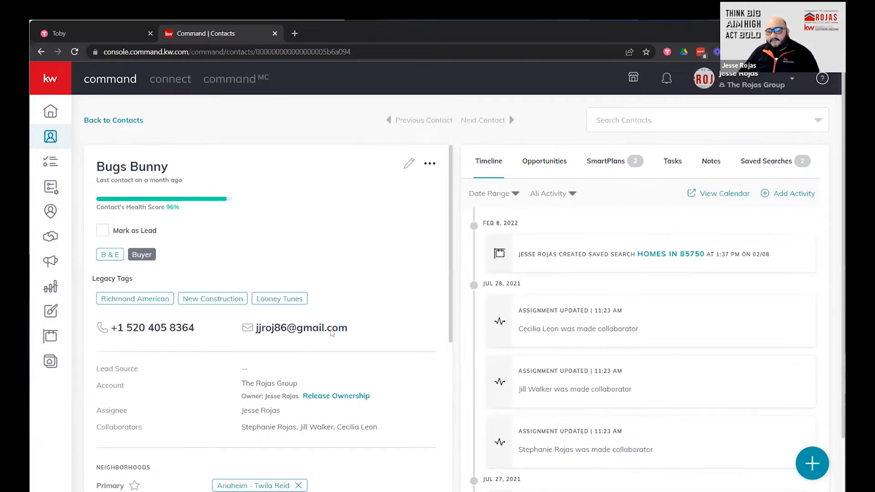
pyautogui.click(293, 327)
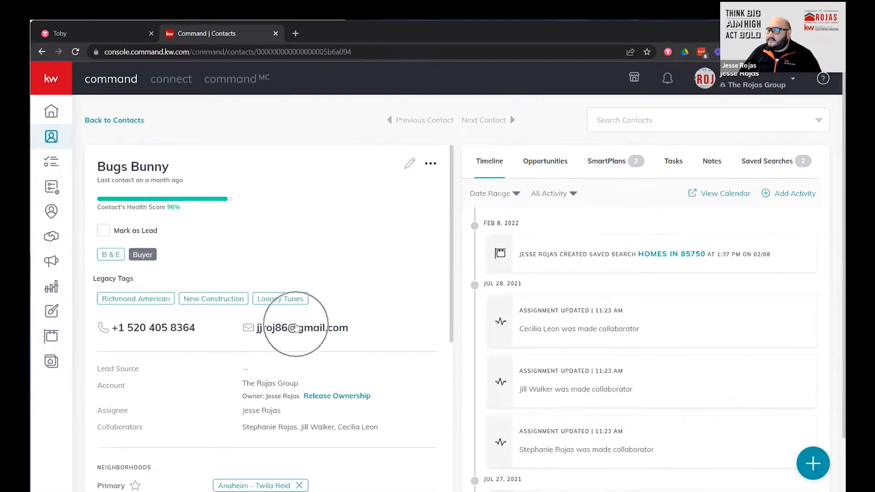
pyautogui.click(296, 327)
pyautogui.click(296, 327)
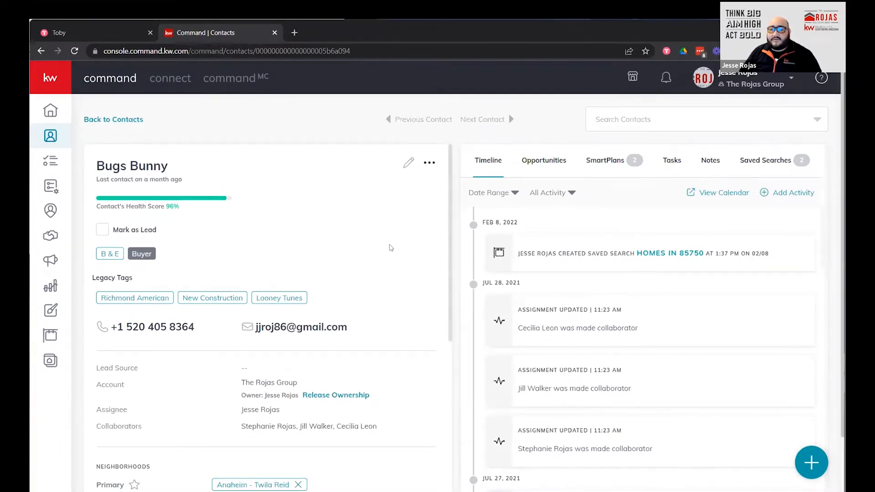
# Start a new opportunity from the contact's Opportunities tab.
pyautogui.click(537, 160)
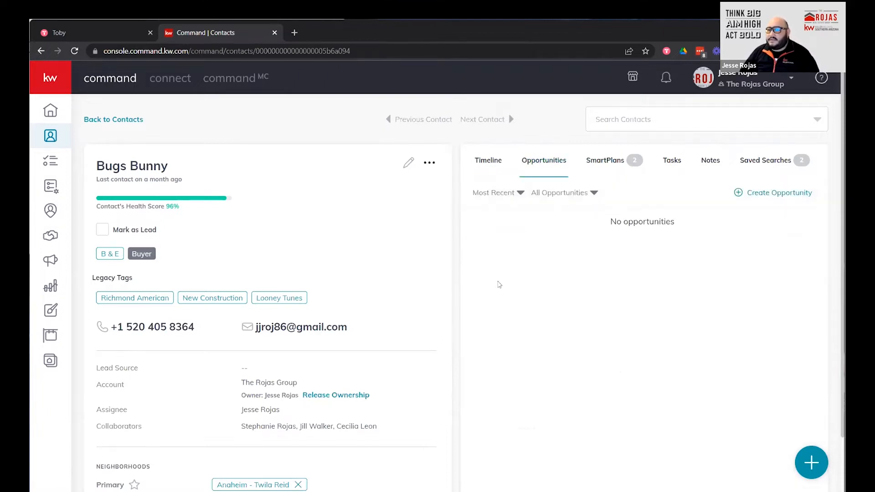
pyautogui.click(770, 198)
pyautogui.click(769, 200)
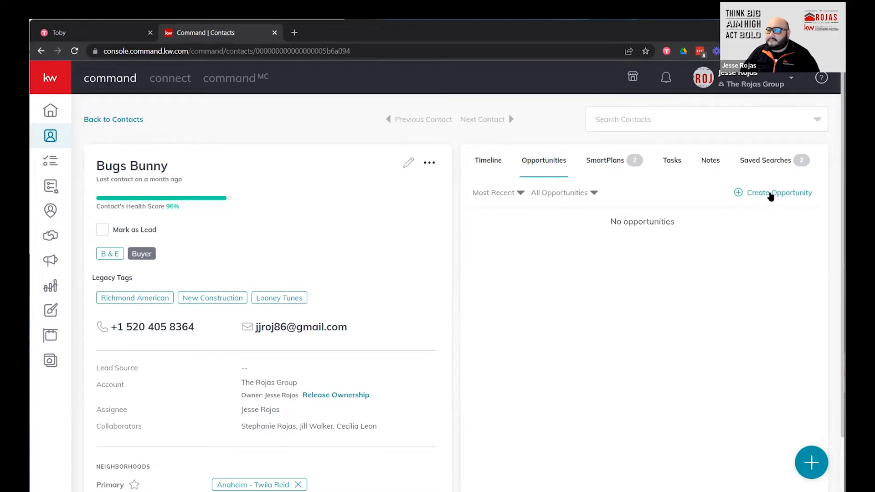
pyautogui.click(770, 196)
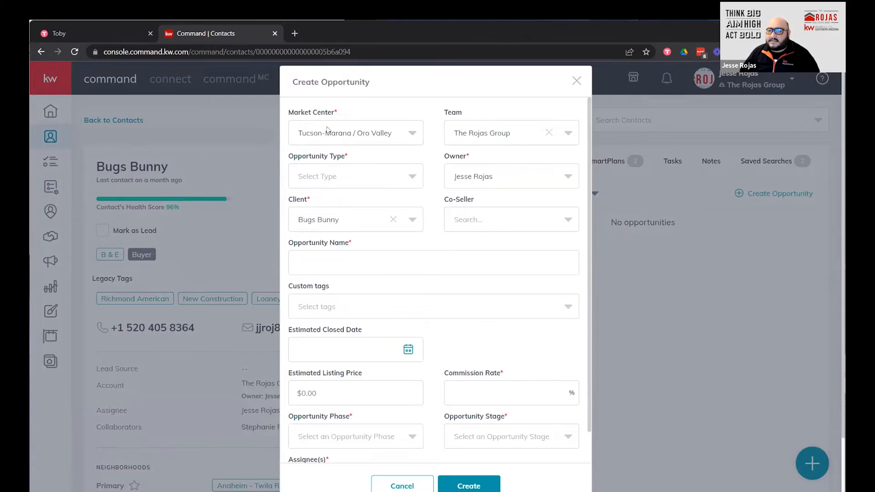
# Keep the Tucson-Marana / Oro Valley market center and set Opportunity Type to Buyer.
pyautogui.click(412, 135)
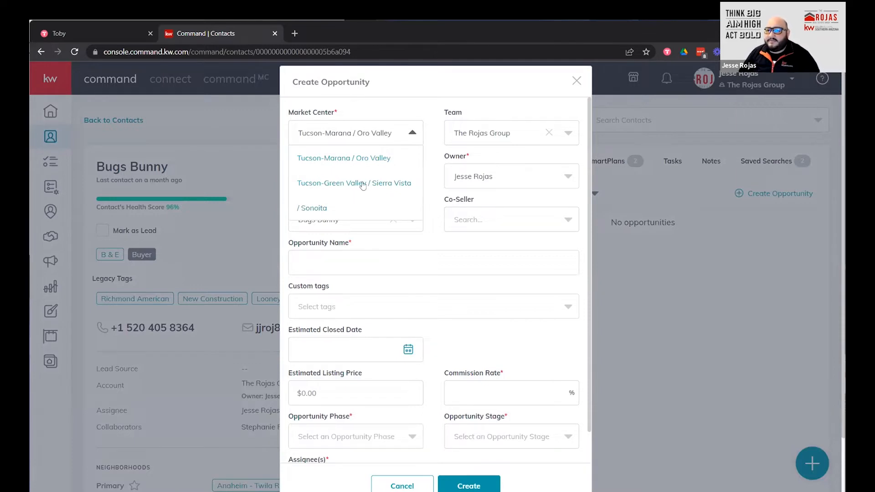
pyautogui.click(435, 123)
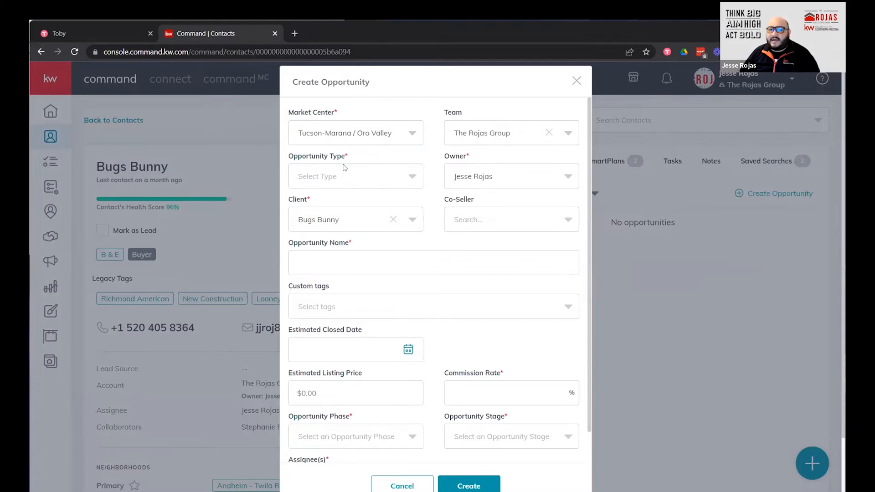
pyautogui.click(412, 178)
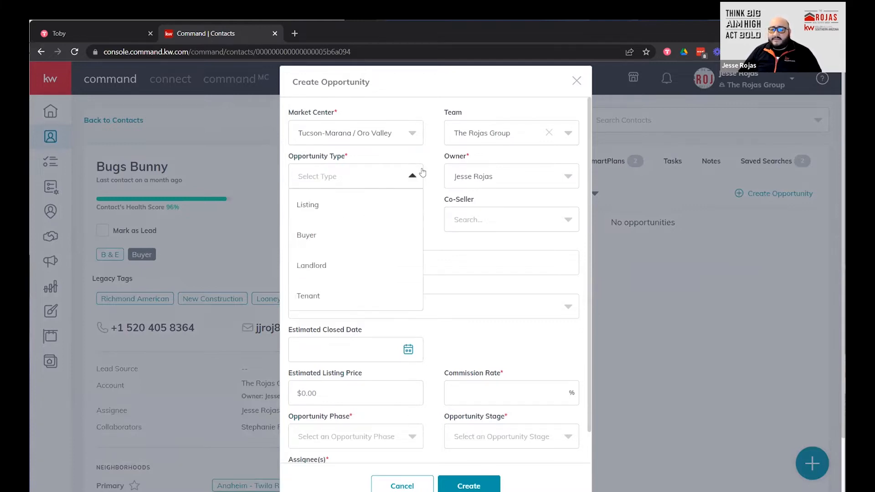
pyautogui.click(343, 242)
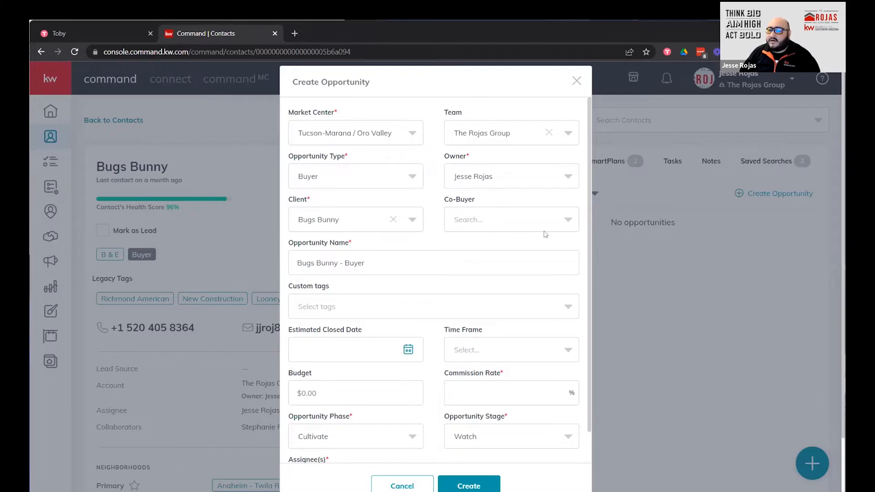
pyautogui.click(526, 225)
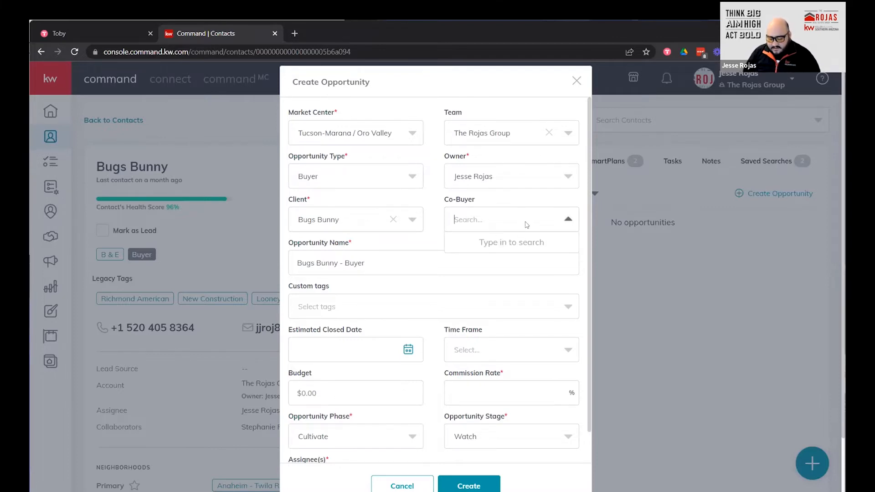
# Add the client's spouse as co-buyer and select the default opportunity name.
pyautogui.write('lol')
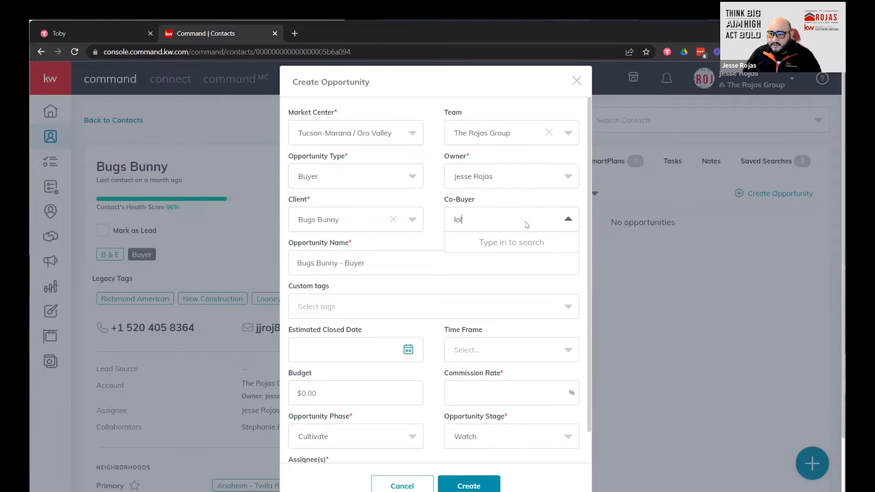
pyautogui.click(486, 248)
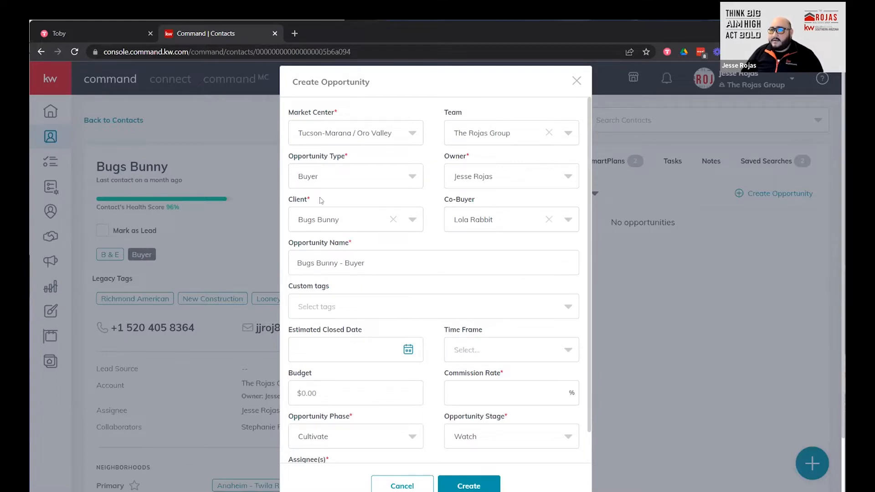
pyautogui.click(380, 267)
pyautogui.hotkey('ctrl', 'a')
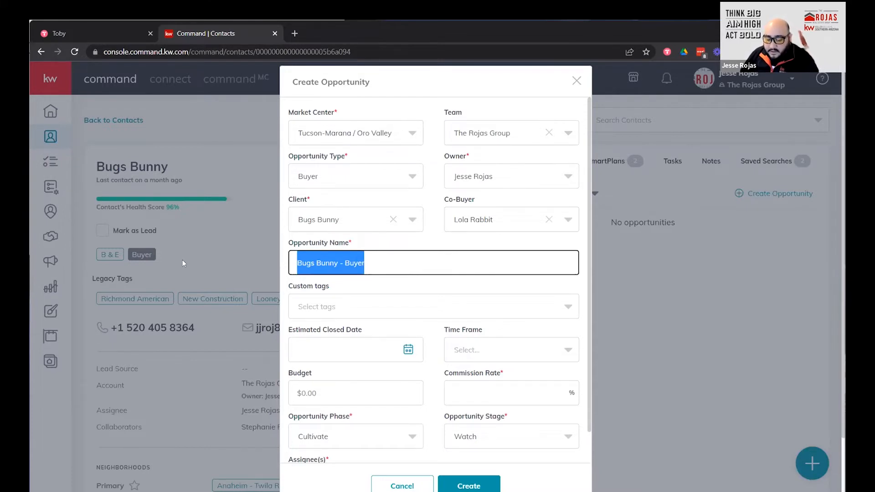
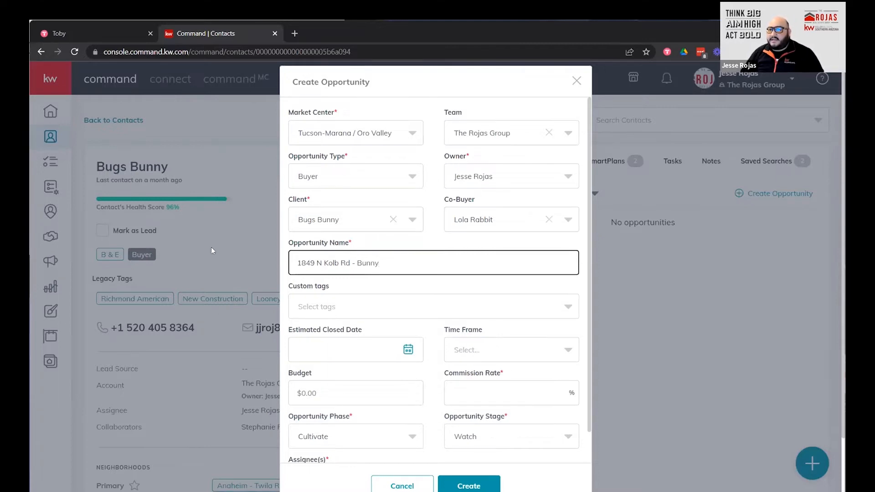
pyautogui.click(436, 237)
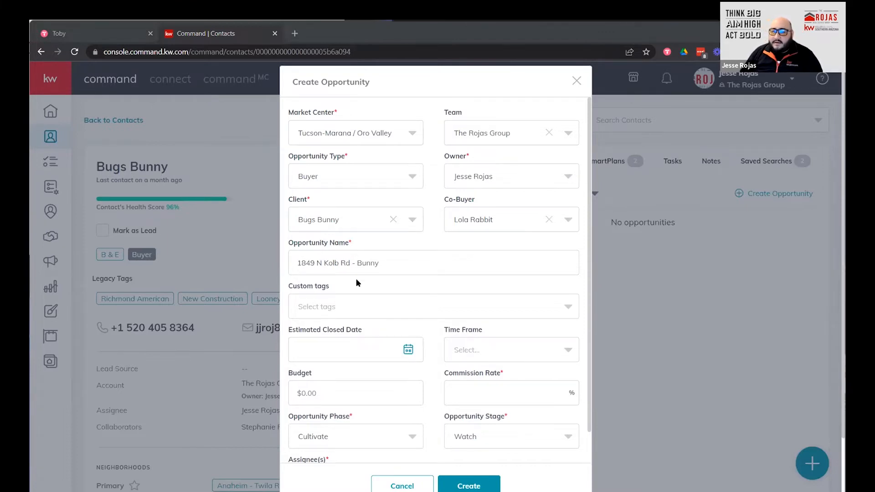
# Enter a $1,000,000 budget and a 2.5% commission rate.
pyautogui.scroll(-1, 487, 277)
pyautogui.scroll(-2, 486, 278)
pyautogui.scroll(-1, 273, 373)
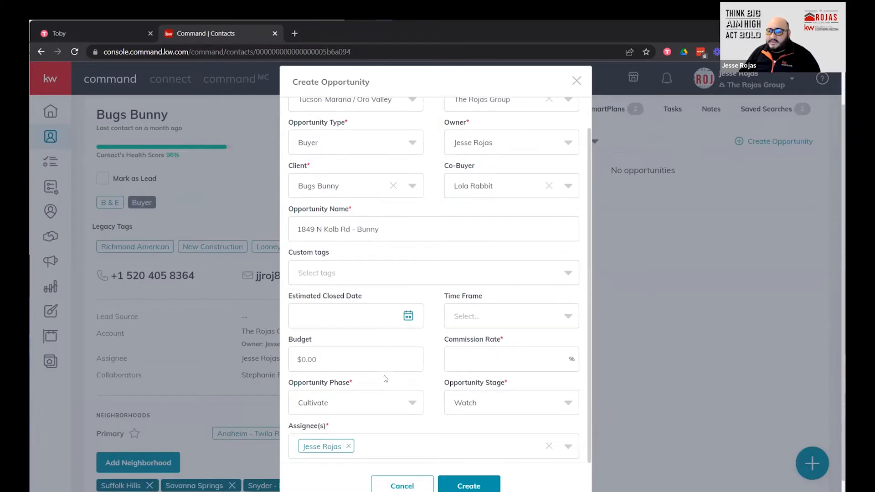
pyautogui.click(353, 356)
pyautogui.write('1000000')
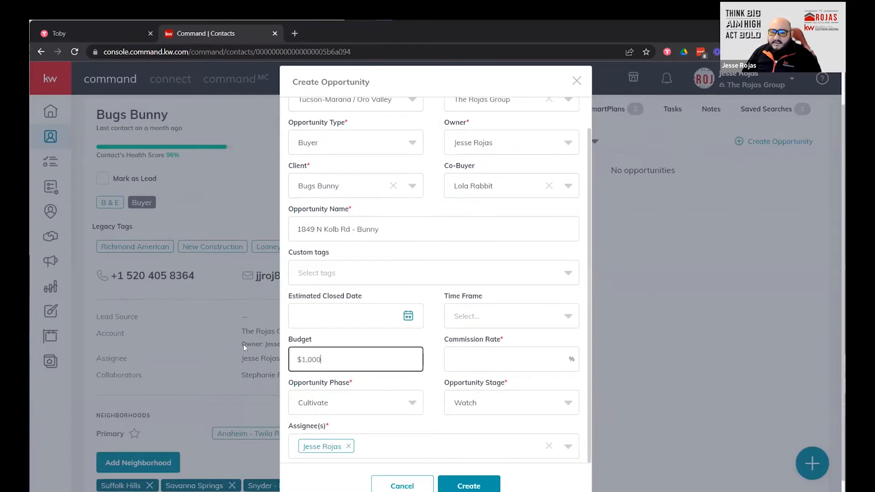
pyautogui.press('Tab')
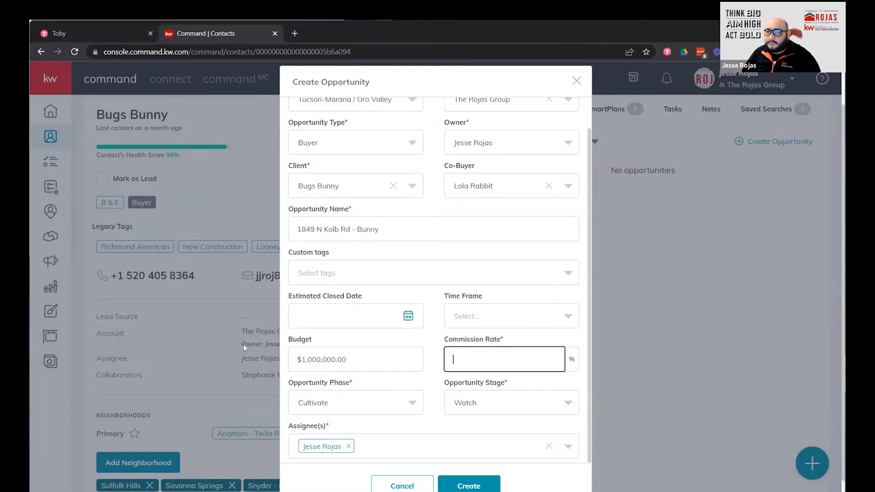
pyautogui.write('2.5')
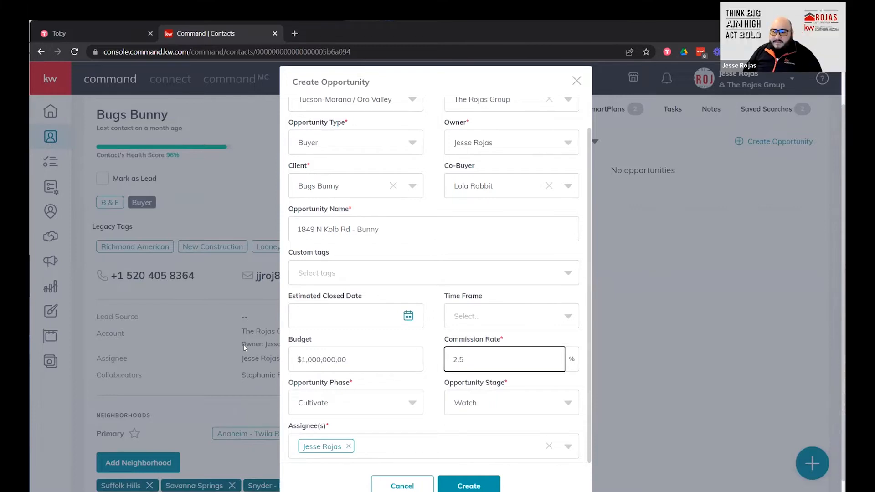
pyautogui.press('Tab')
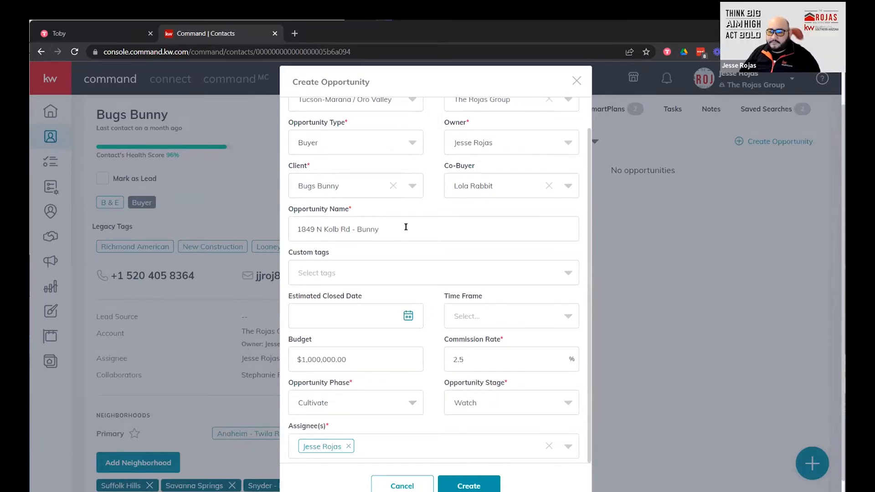
# Set the opportunity phase to Active and the stage to Negotiations.
pyautogui.click(412, 404)
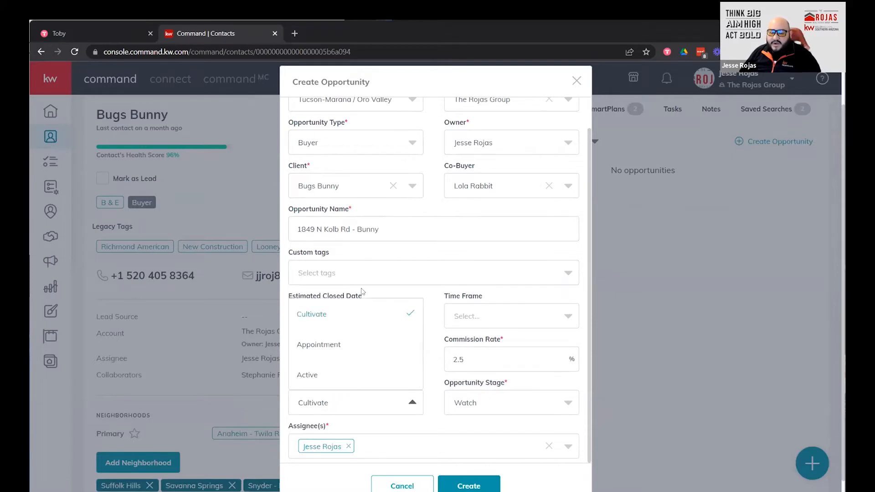
pyautogui.click(328, 373)
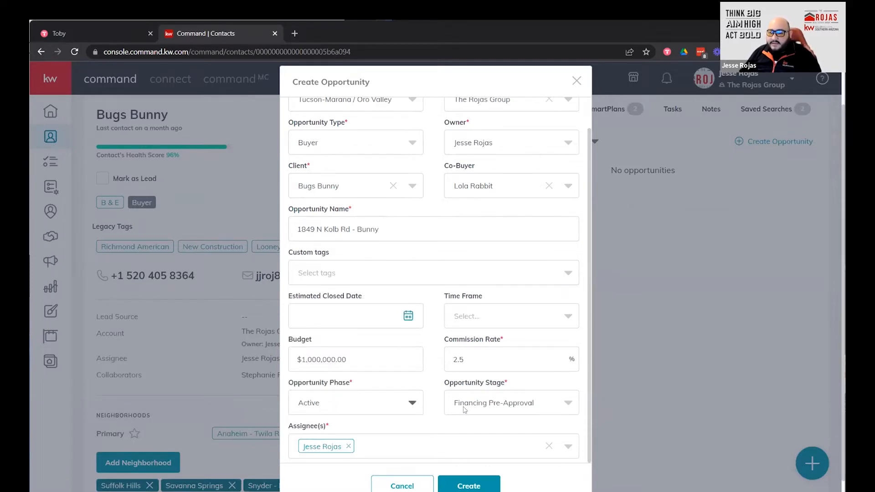
pyautogui.click(565, 403)
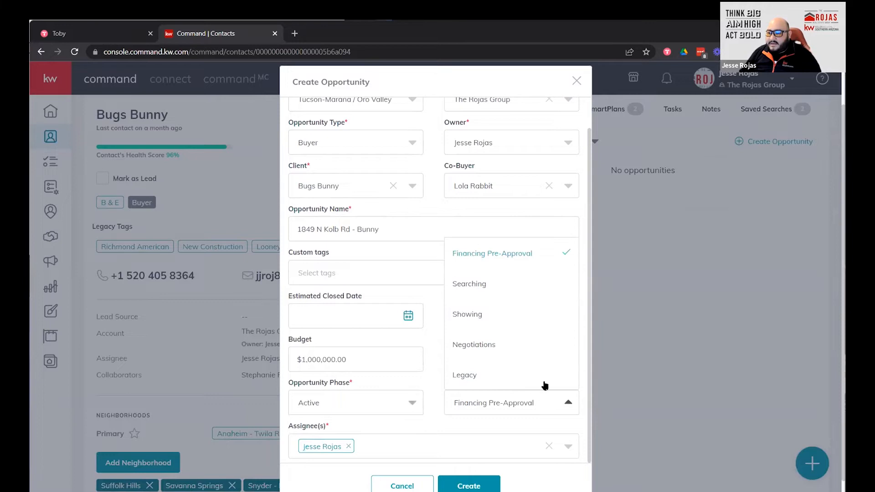
pyautogui.click(481, 345)
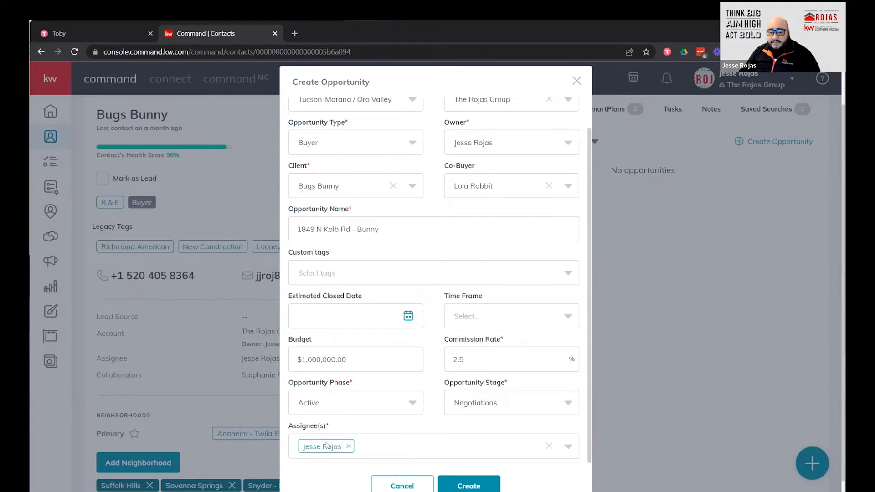
# Add two more team members as assignees, for three in total.
pyautogui.click(382, 450)
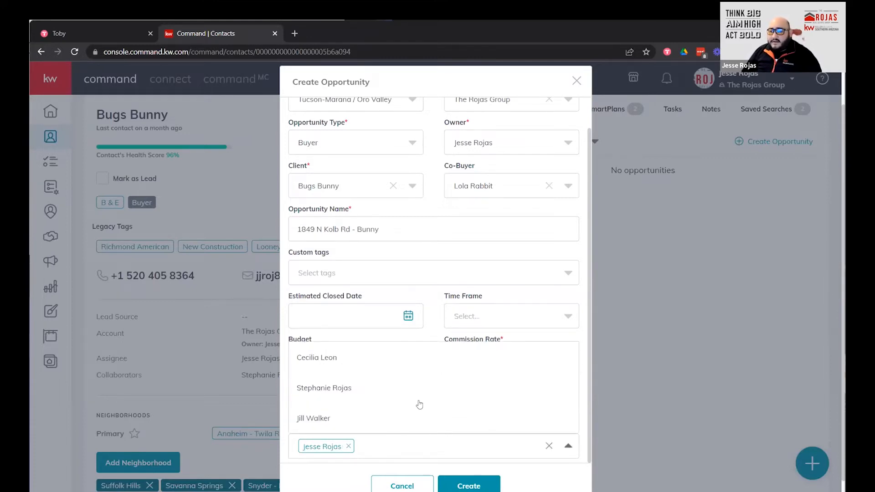
pyautogui.click(382, 392)
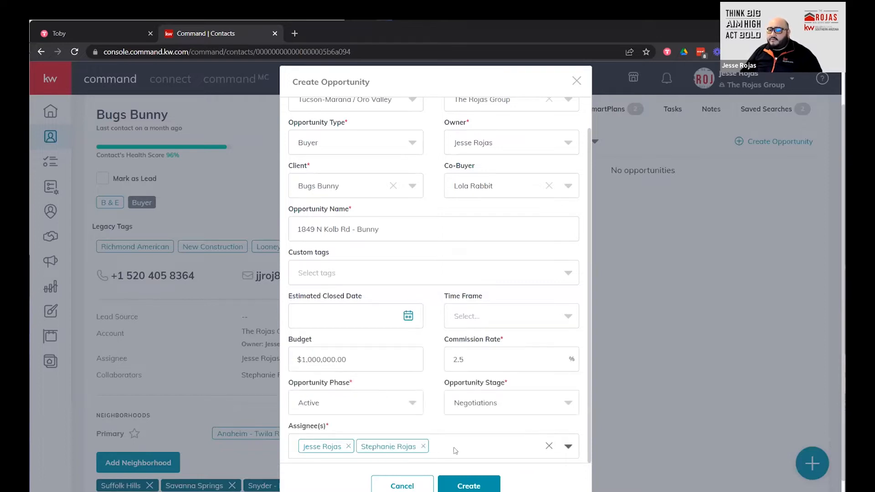
pyautogui.click(453, 447)
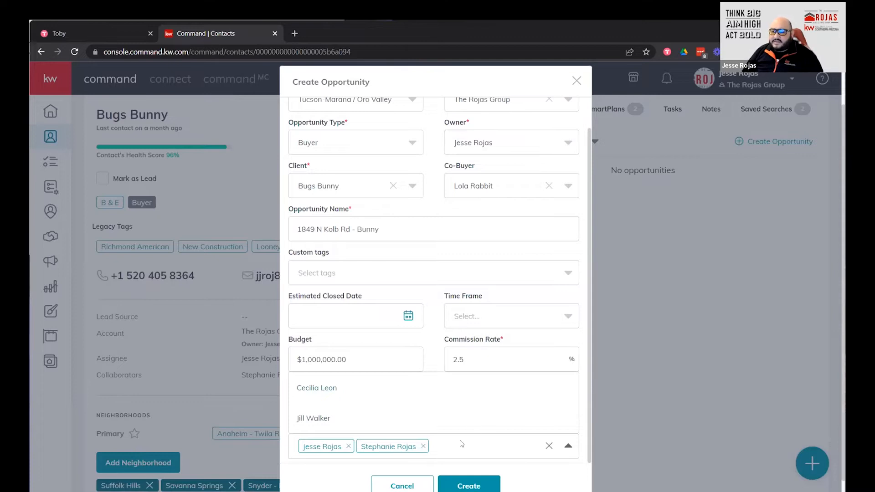
pyautogui.click(317, 417)
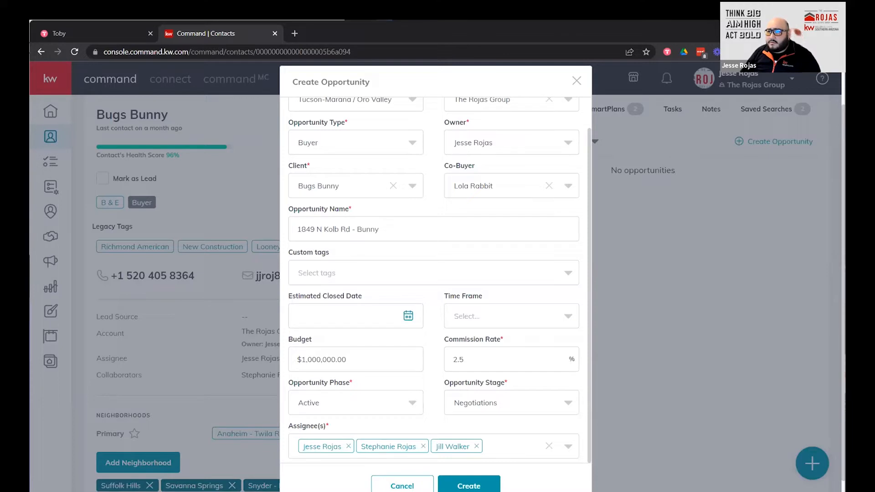
pyautogui.click(516, 48)
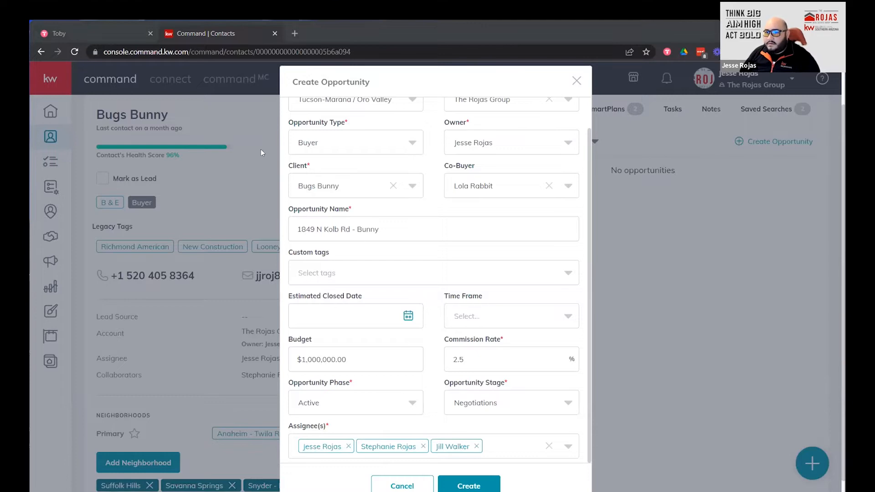
pyautogui.click(489, 485)
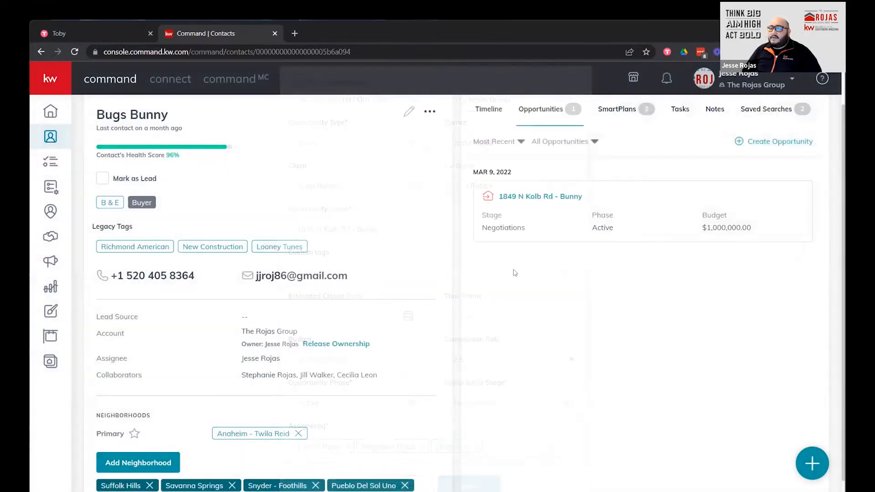
pyautogui.click(549, 200)
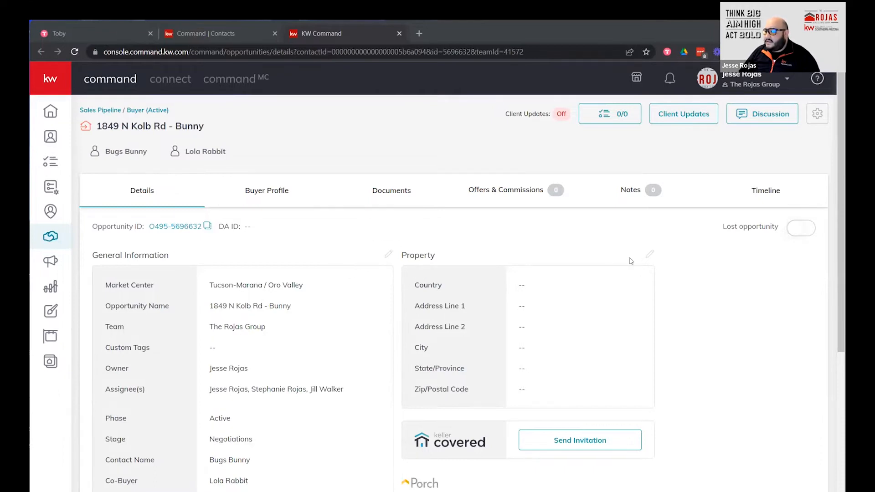
pyautogui.click(648, 257)
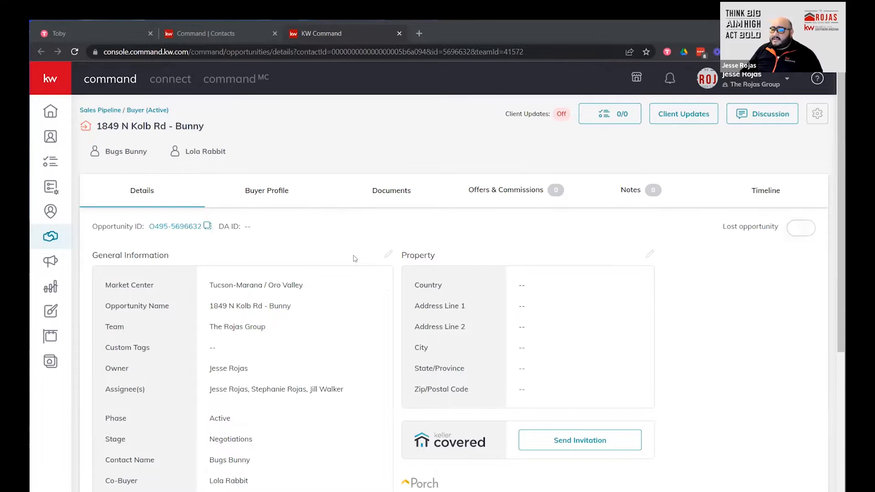
pyautogui.click(388, 256)
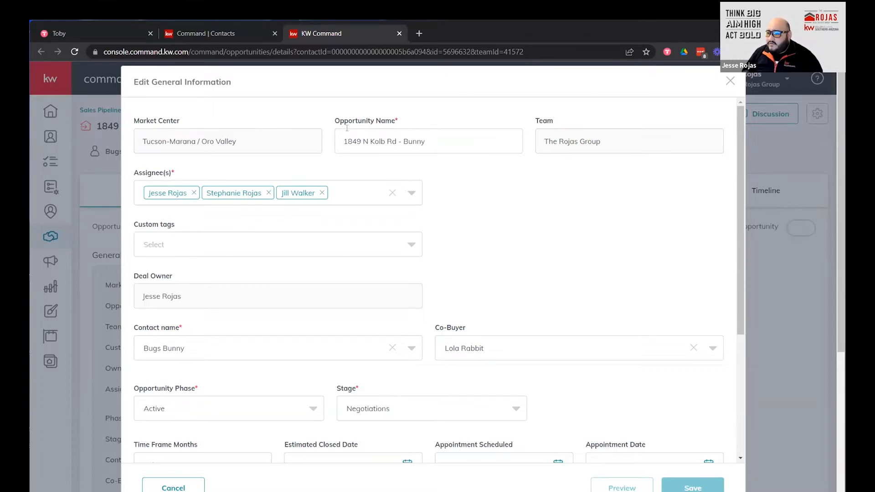
# Look over the Custom tags choices in Edit General Information without picking any tag.
pyautogui.scroll(-2, 334, 197)
pyautogui.scroll(1, 288, 237)
pyautogui.scroll(2, 288, 236)
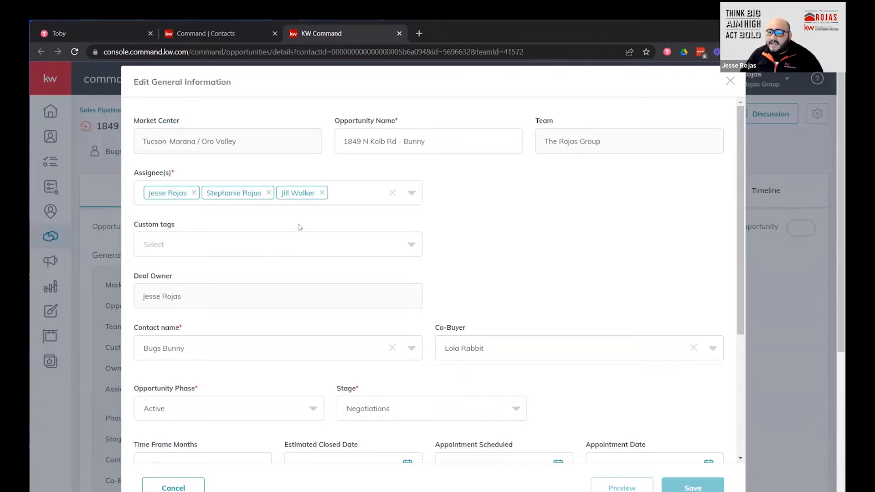
pyautogui.click(216, 251)
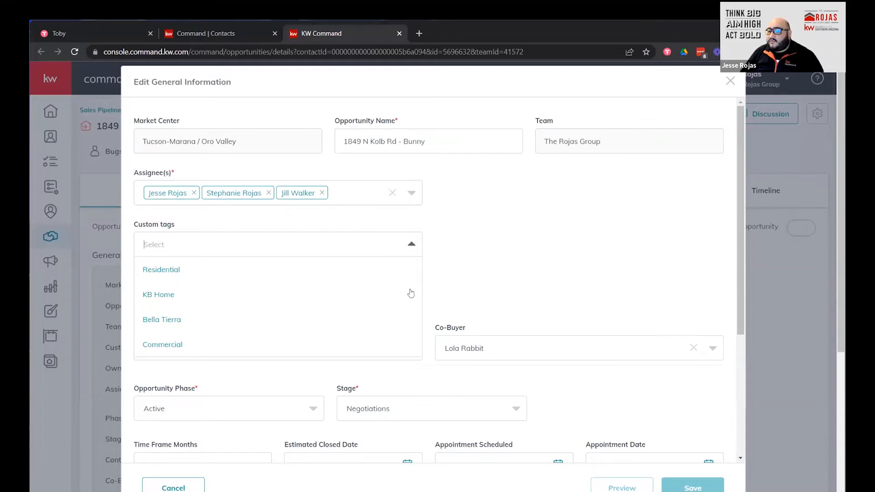
pyautogui.click(487, 252)
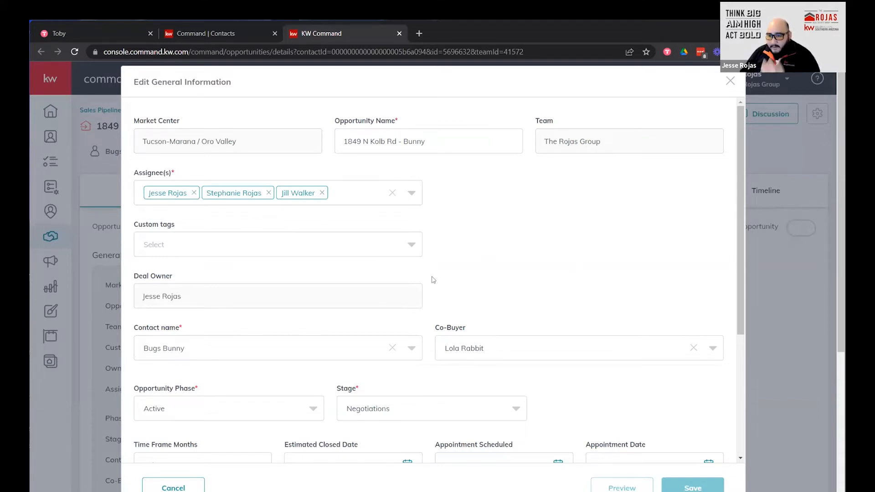
# Scroll through the rest of the general information form and close it without saving.
pyautogui.scroll(-1, 472, 309)
pyautogui.scroll(-1, 599, 291)
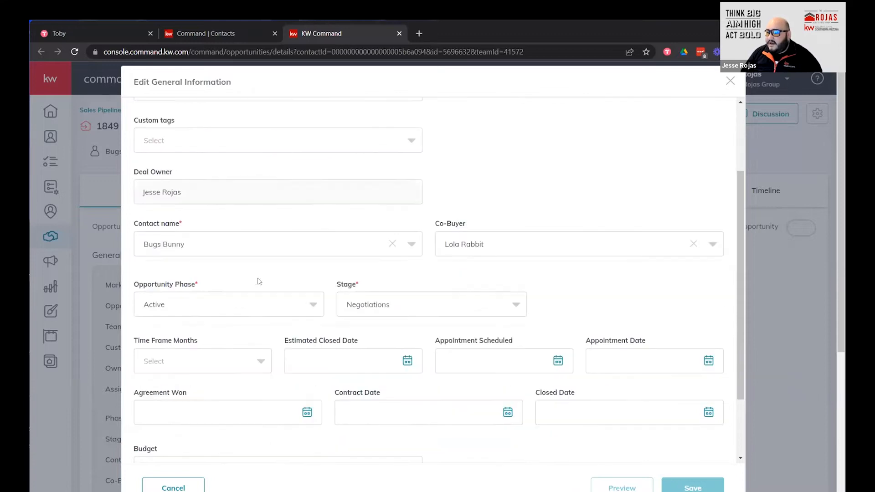
pyautogui.scroll(-1, 401, 305)
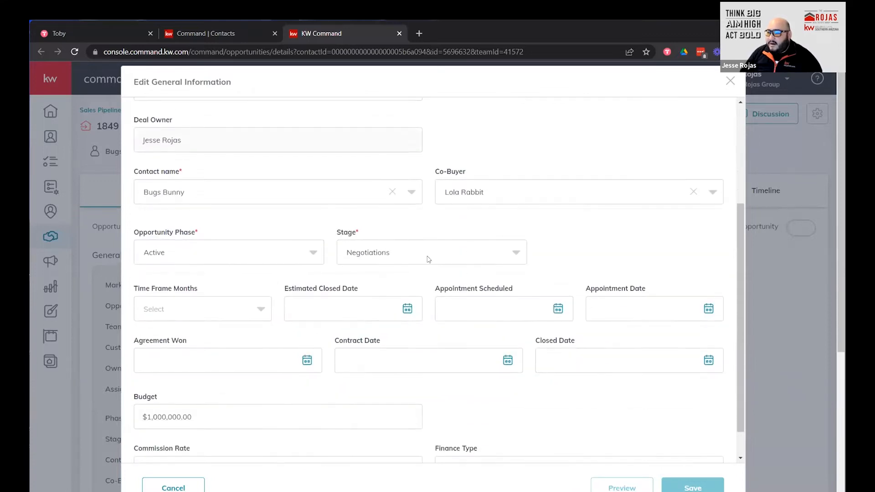
pyautogui.scroll(-1, 406, 257)
pyautogui.scroll(-1, 431, 356)
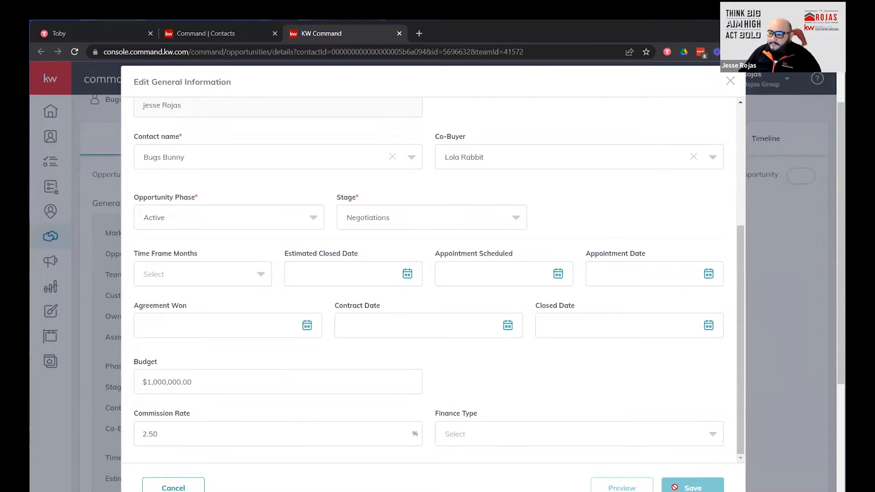
pyautogui.scroll(5, 585, 291)
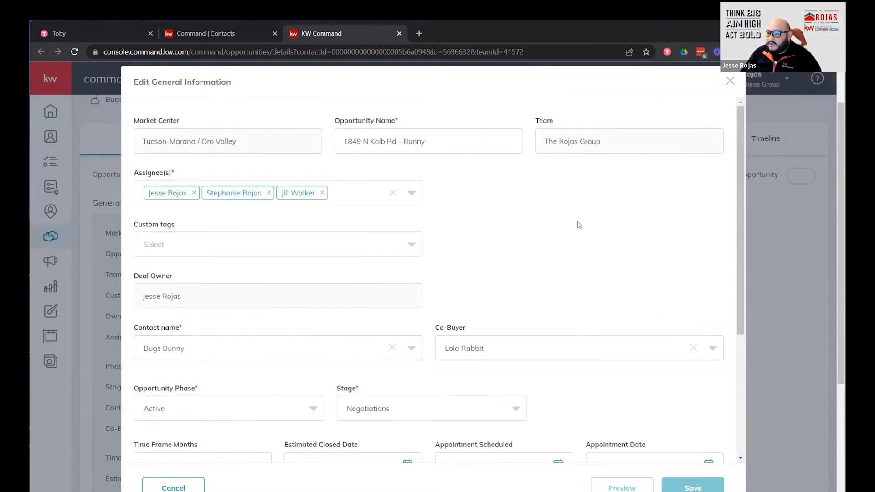
pyautogui.click(729, 81)
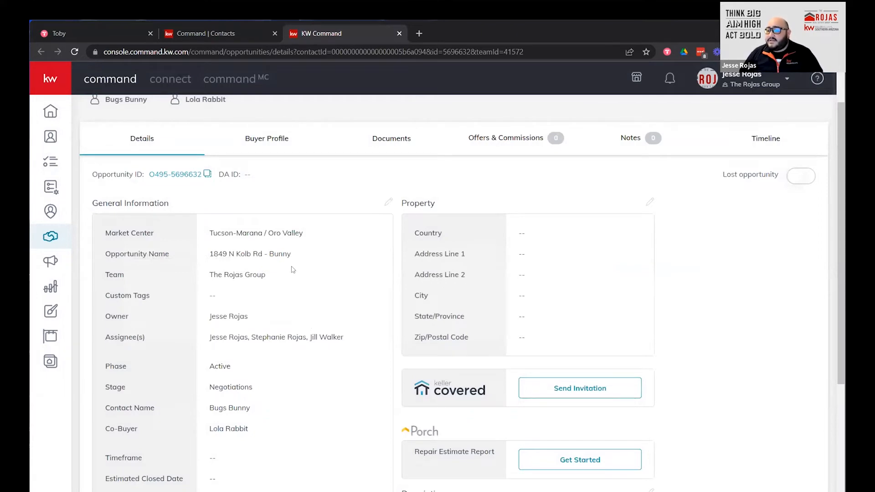
pyautogui.press('ctrl')
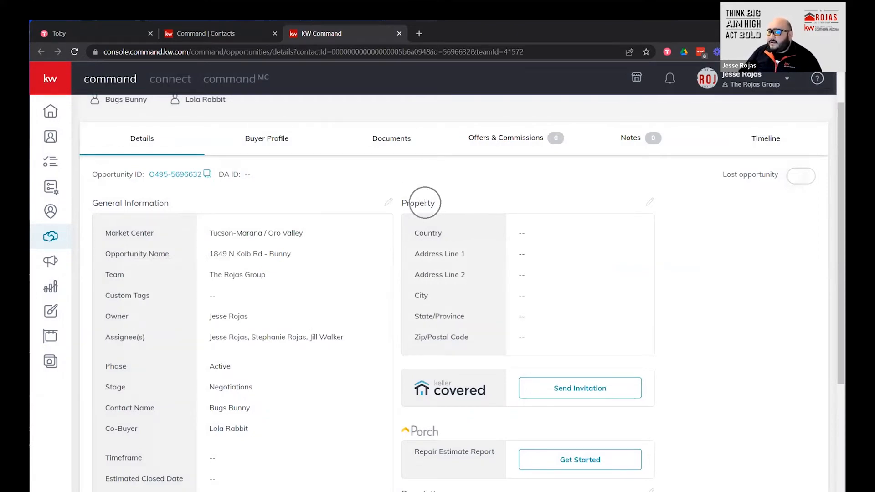
pyautogui.click(649, 204)
pyautogui.click(377, 194)
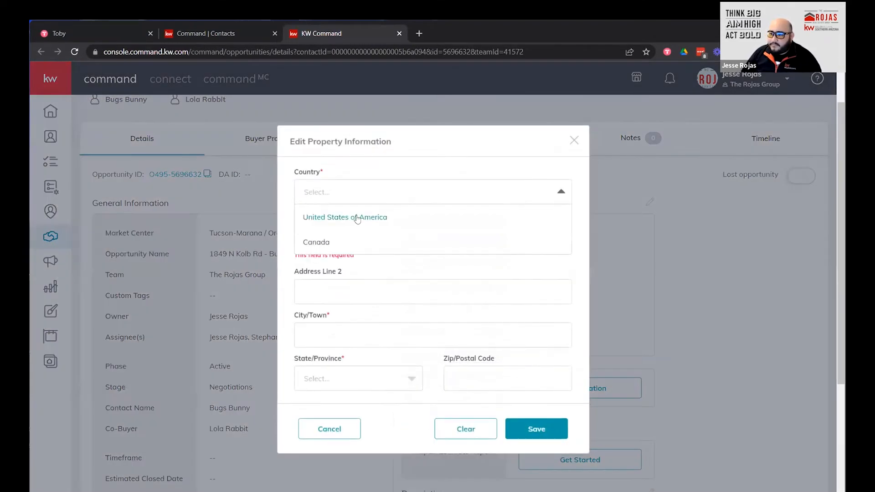
pyautogui.click(329, 218)
pyautogui.click(385, 239)
pyautogui.write('1849')
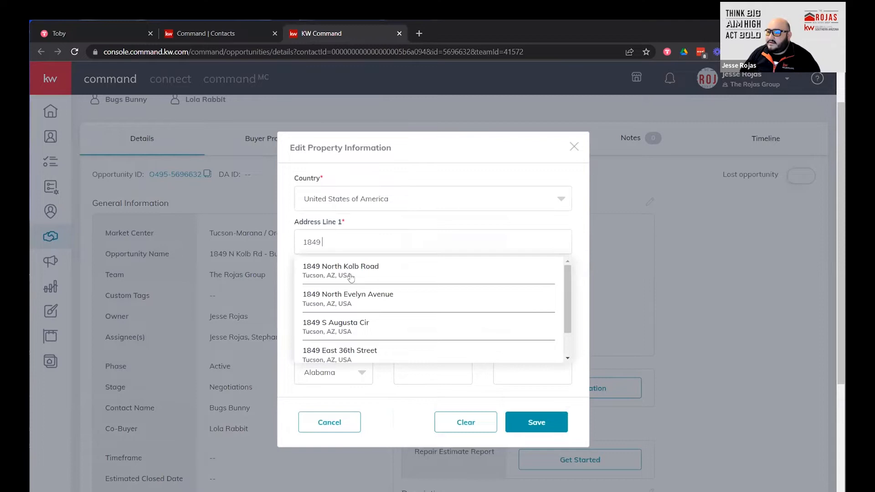
pyautogui.click(356, 267)
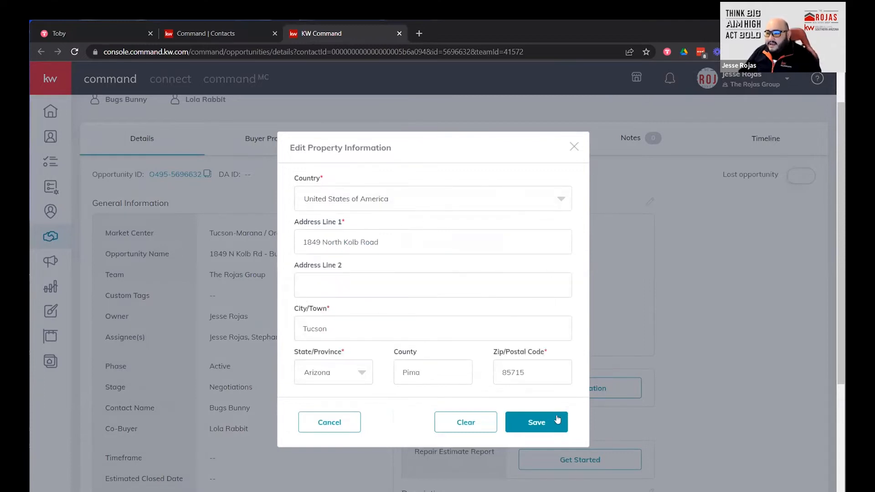
pyautogui.click(537, 422)
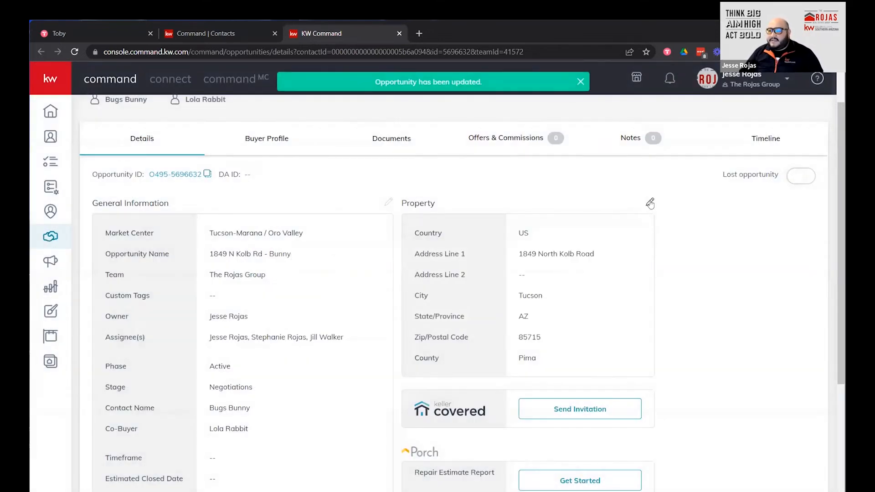
# Clear the property fields, try saving to see the validation errors, then cancel the form.
pyautogui.click(650, 203)
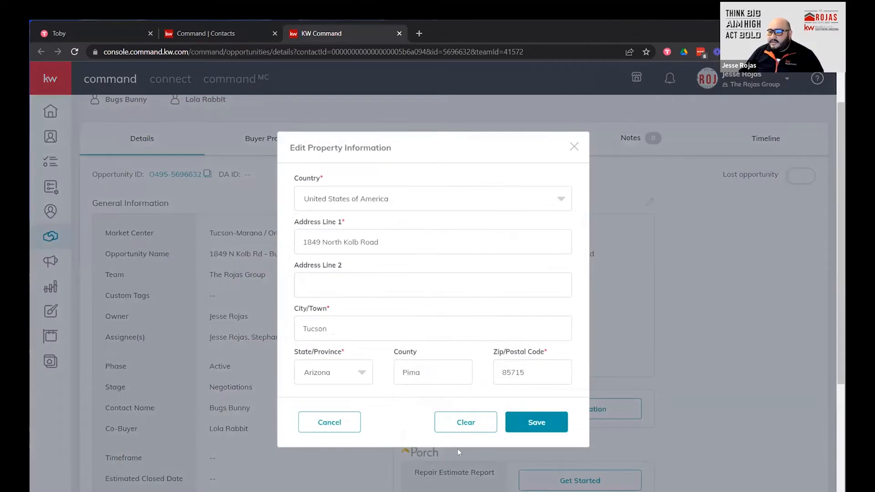
pyautogui.click(465, 425)
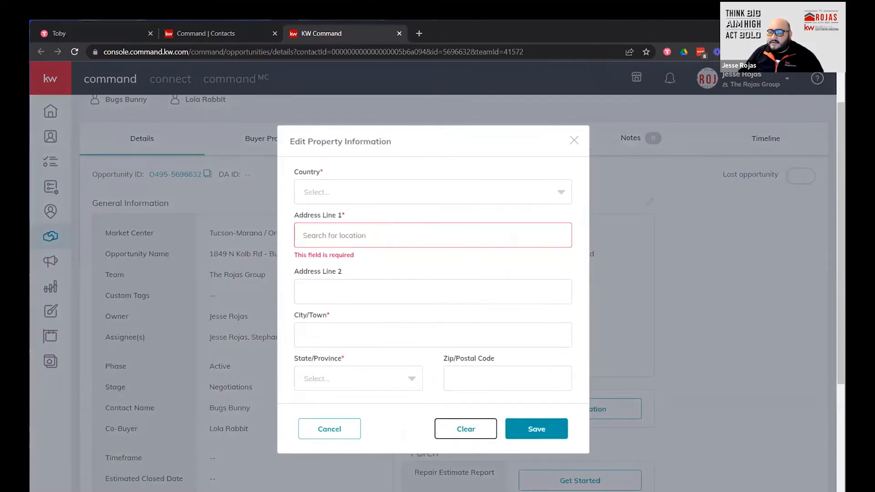
pyautogui.click(526, 428)
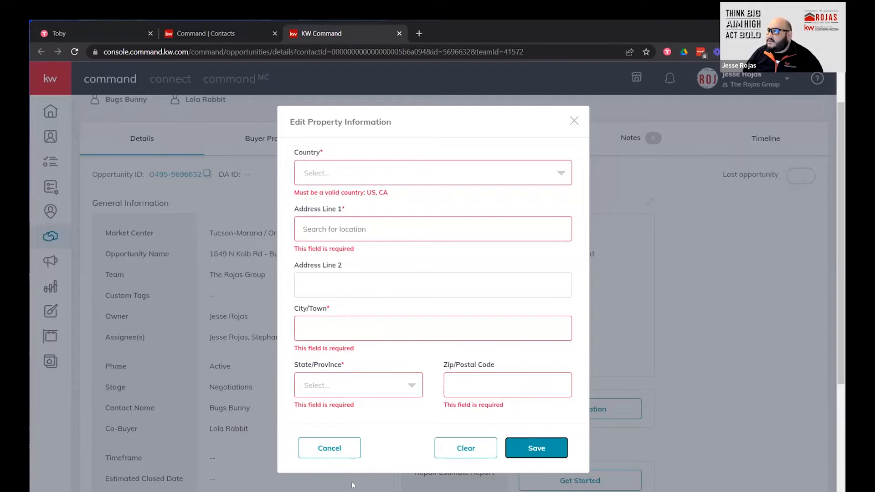
pyautogui.click(338, 449)
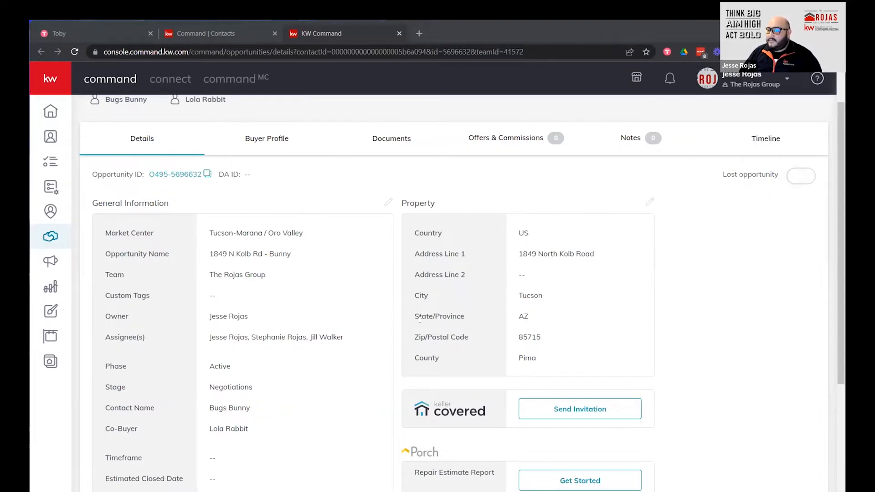
pyautogui.scroll(-1, 451, 326)
pyautogui.scroll(2, 452, 326)
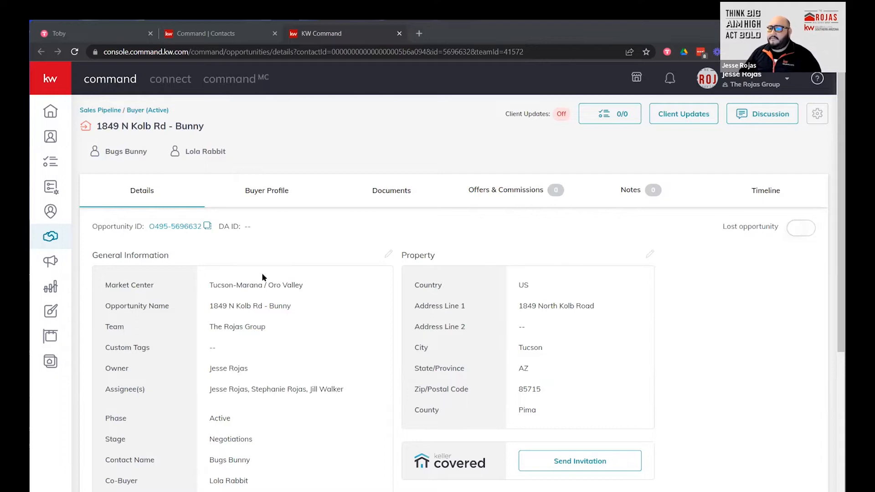
pyautogui.scroll(-5, 464, 319)
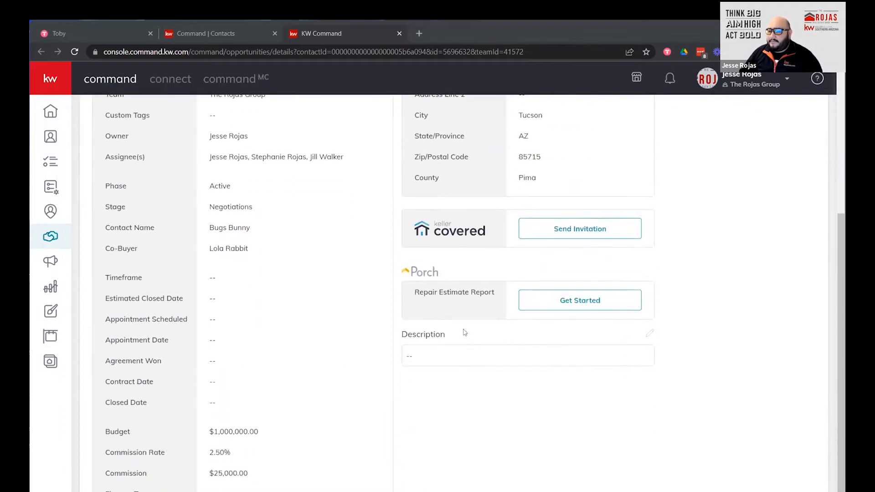
pyautogui.scroll(5, 464, 332)
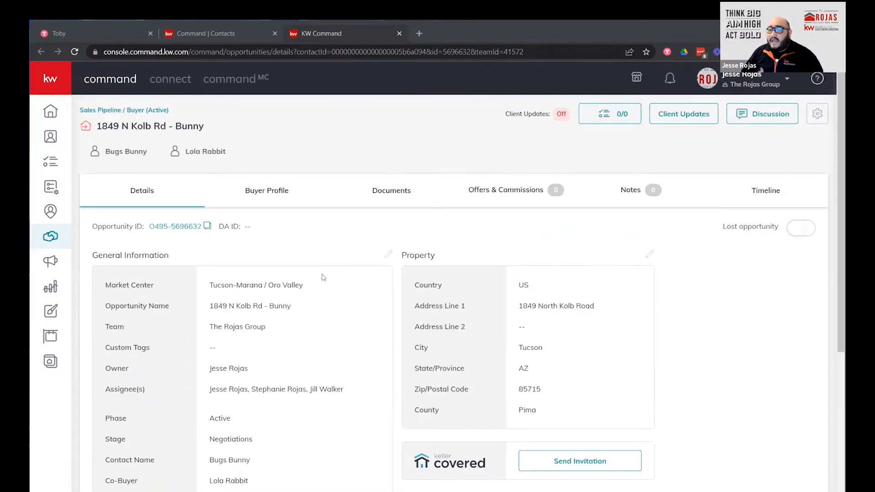
# Check the buyer's phone and email on their contact card, then open the co-buyer's card.
pyautogui.click(134, 157)
pyautogui.click(132, 153)
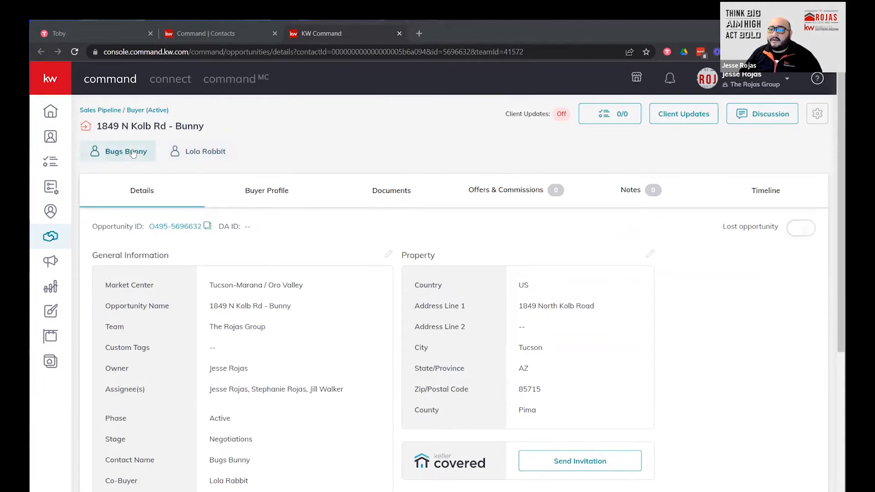
pyautogui.click(132, 153)
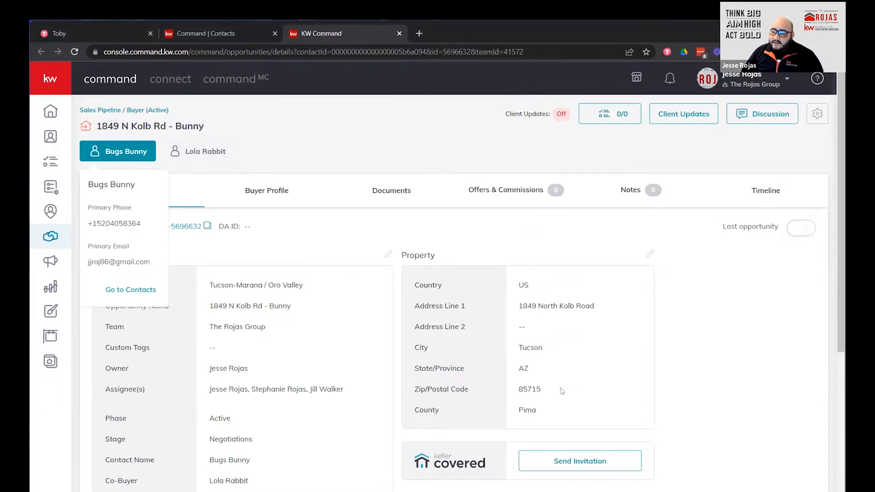
pyautogui.scroll(-5, 308, 368)
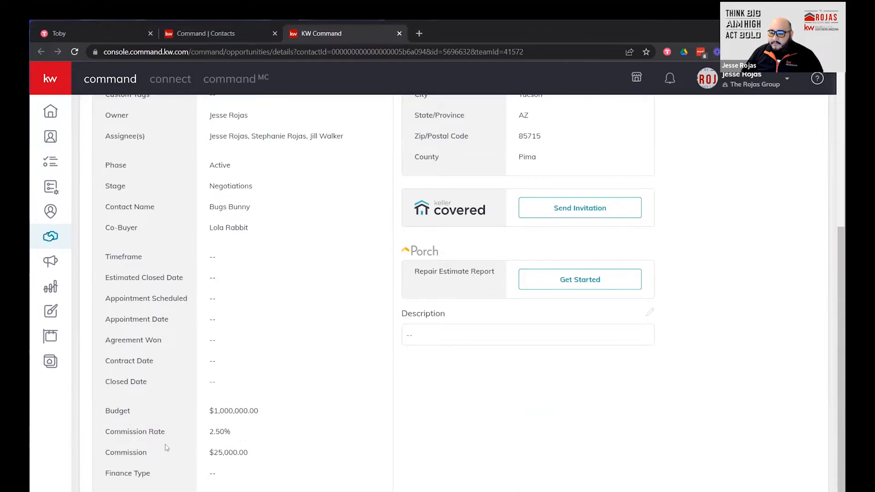
pyautogui.scroll(5, 265, 428)
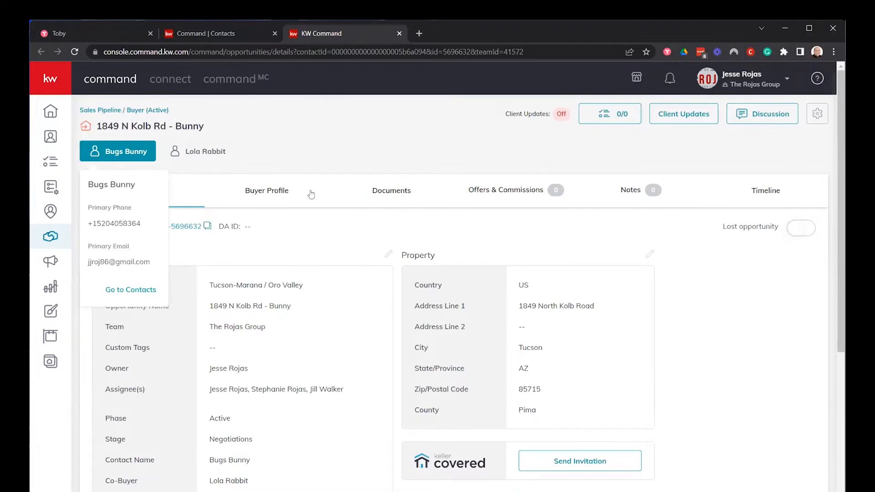
pyautogui.click(318, 231)
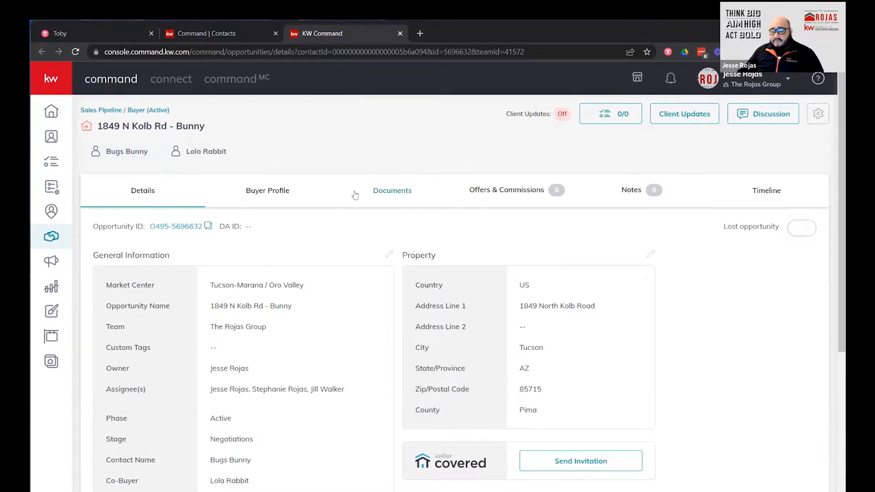
pyautogui.click(202, 151)
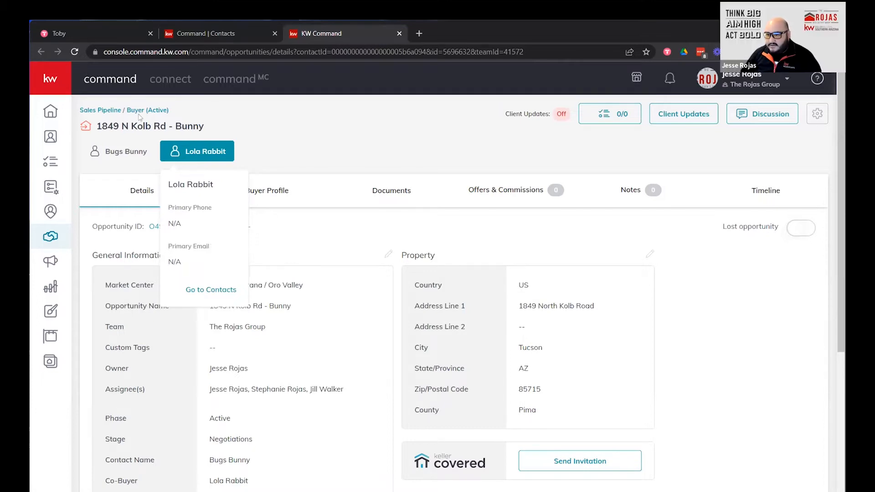
# Dismiss the co-buyer's contact card by clicking a blank spot on the opportunity page.
pyautogui.click(339, 150)
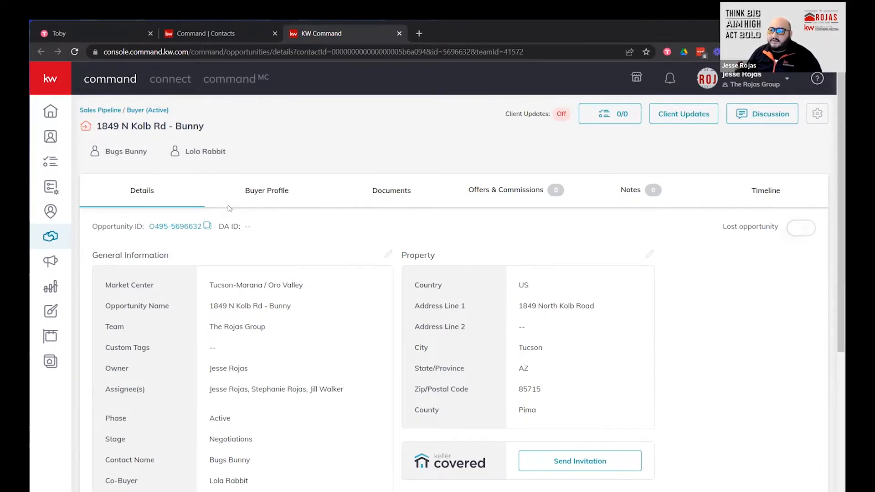
pyautogui.click(192, 153)
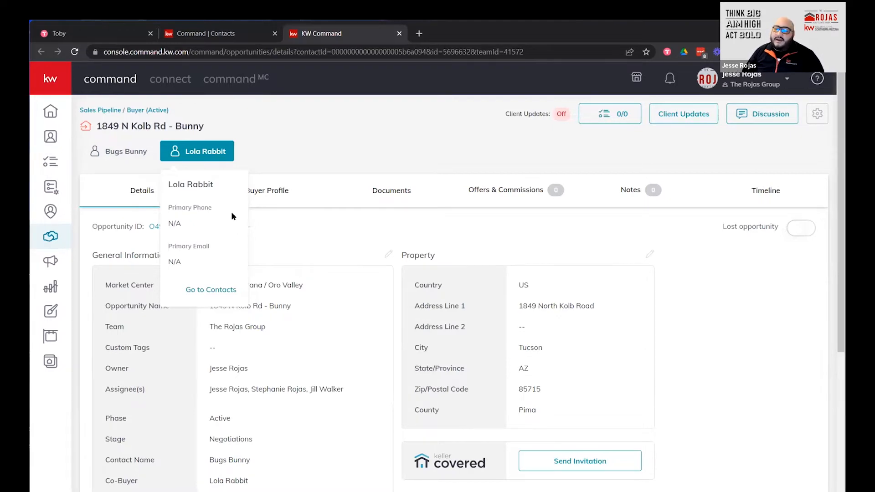
pyautogui.click(286, 140)
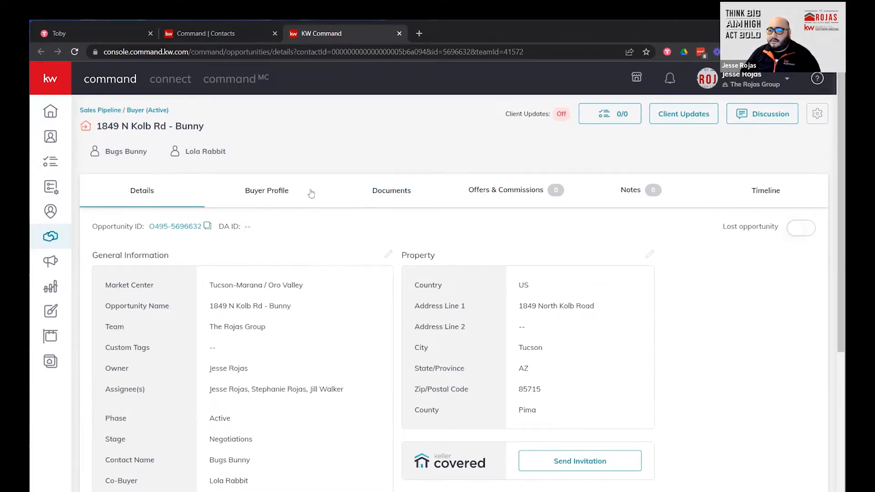
pyautogui.scroll(-1, 345, 235)
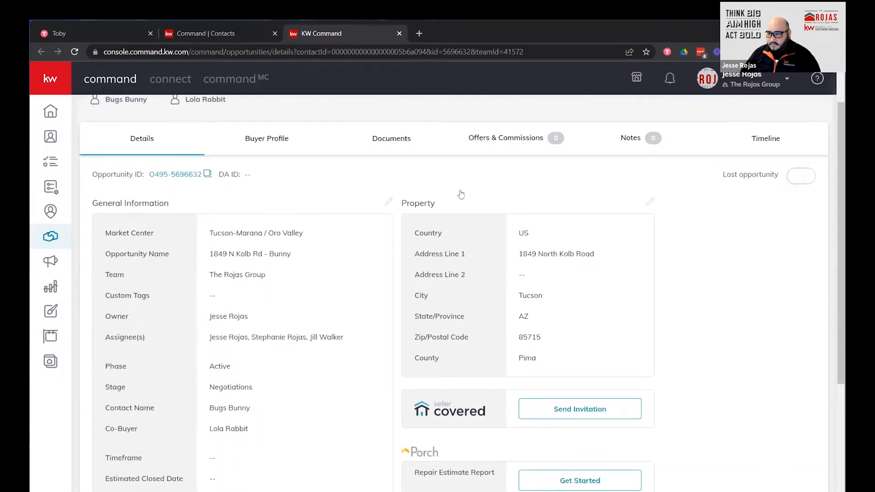
pyautogui.scroll(1, 461, 194)
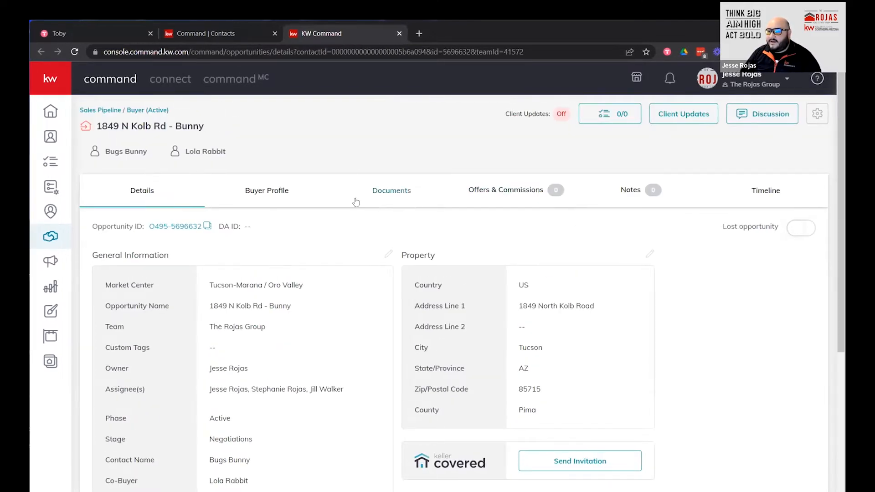
# Go to Documents and expand 'Pick checklist type' to list Residential Resale, Commercial Buyer and others.
pyautogui.click(394, 191)
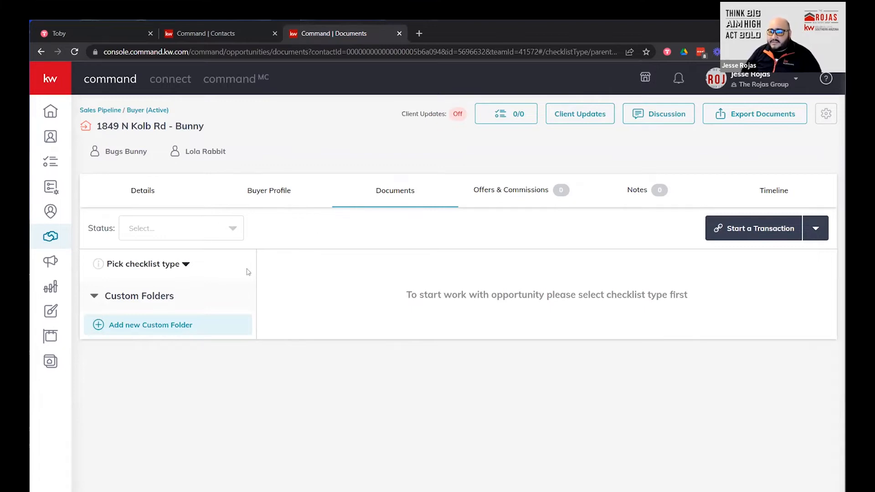
pyautogui.click(141, 268)
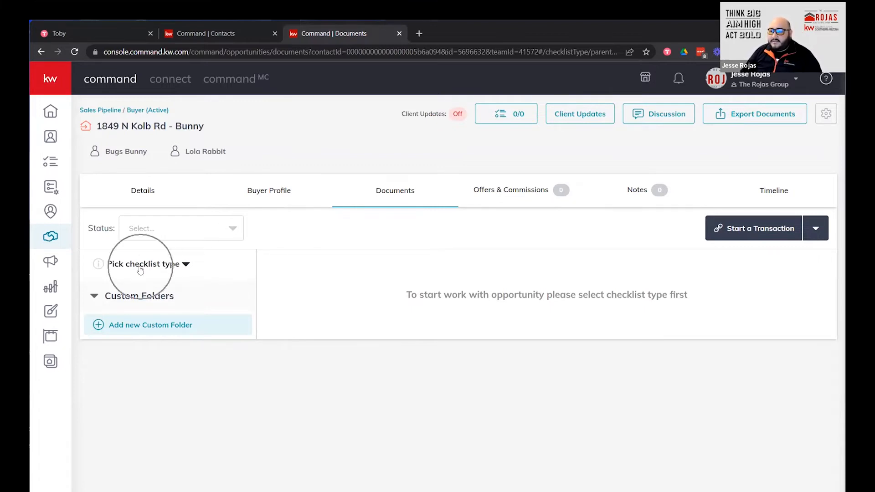
pyautogui.click(177, 266)
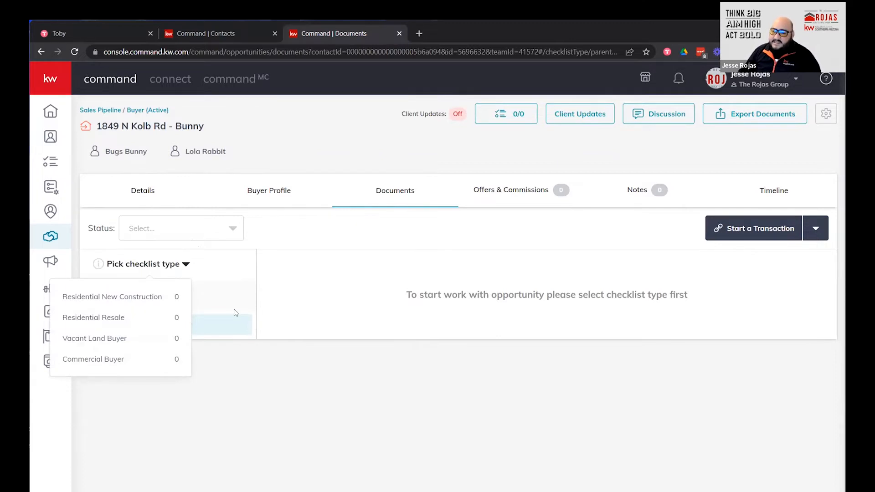
pyautogui.click(130, 321)
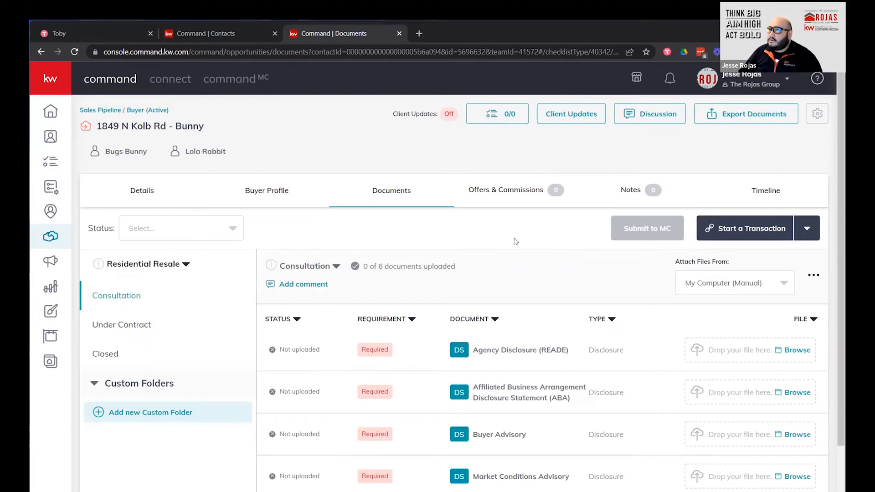
pyautogui.scroll(-1, 479, 257)
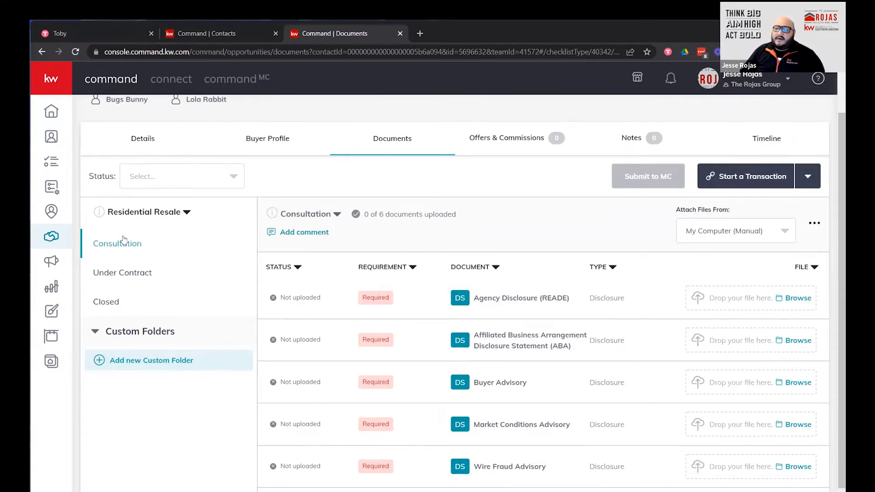
pyautogui.scroll(-1, 426, 355)
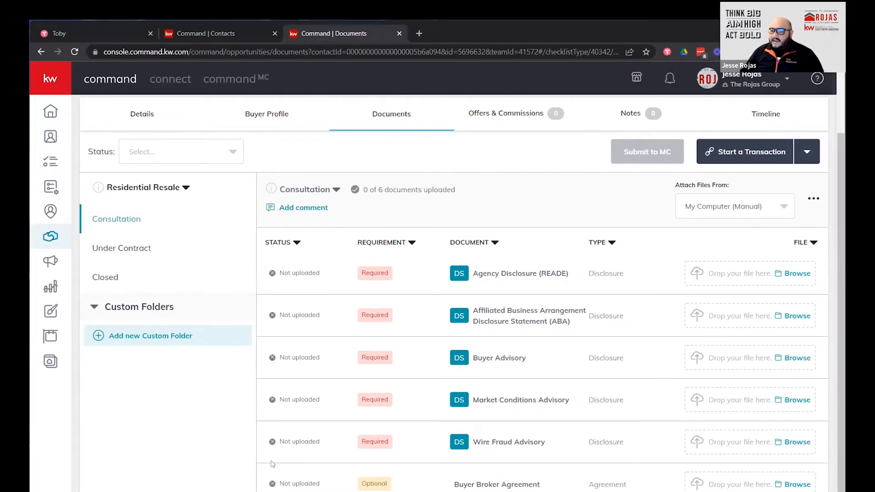
pyautogui.click(459, 278)
pyautogui.press('ctrl')
pyautogui.press('ctrl')
pyautogui.press('ctrl')
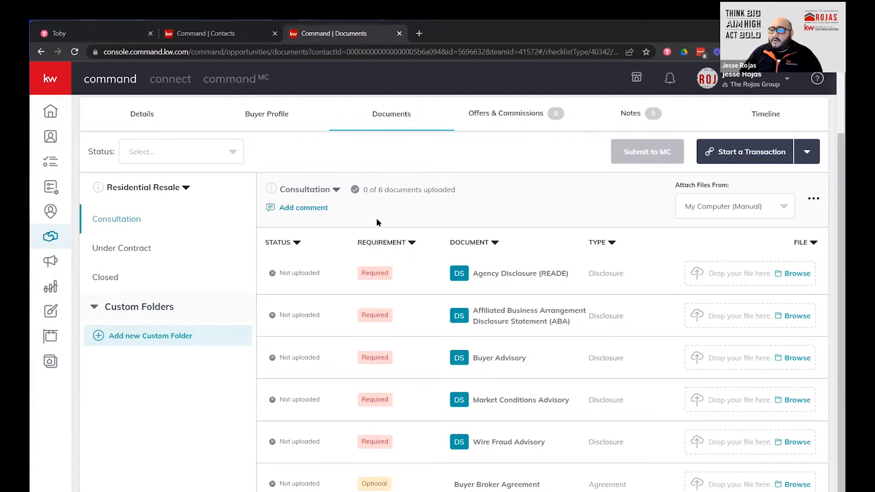
pyautogui.click(118, 254)
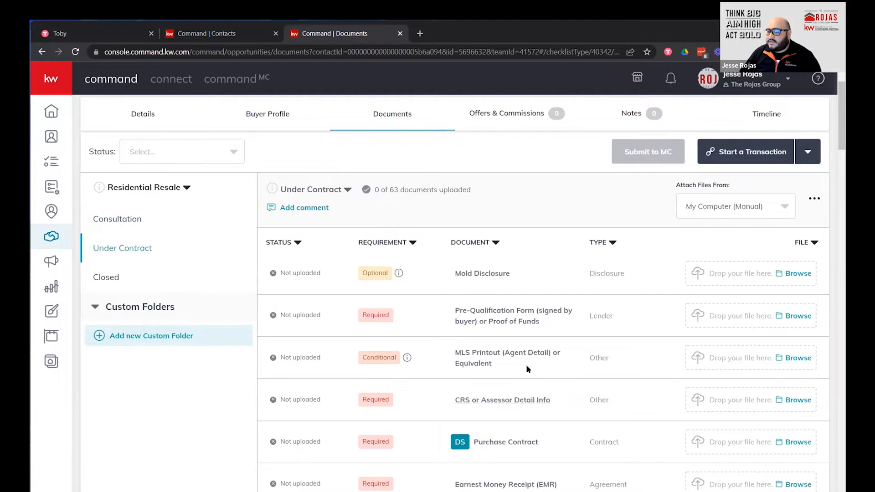
pyautogui.scroll(-6, 525, 365)
pyautogui.scroll(5, 483, 338)
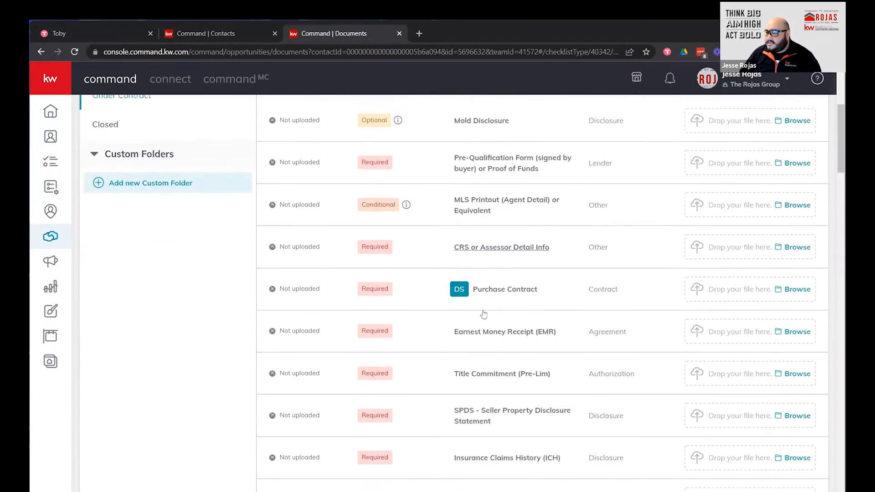
pyautogui.scroll(-4, 476, 381)
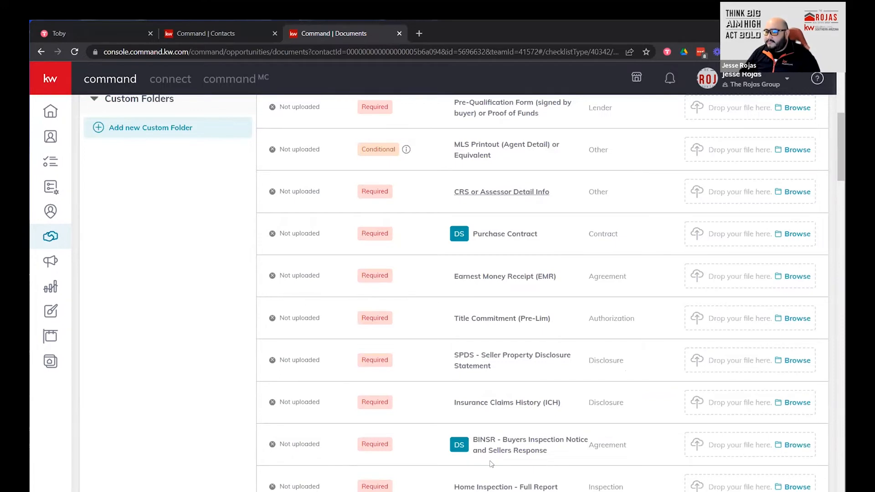
pyautogui.scroll(6, 491, 463)
pyautogui.scroll(-1, 509, 156)
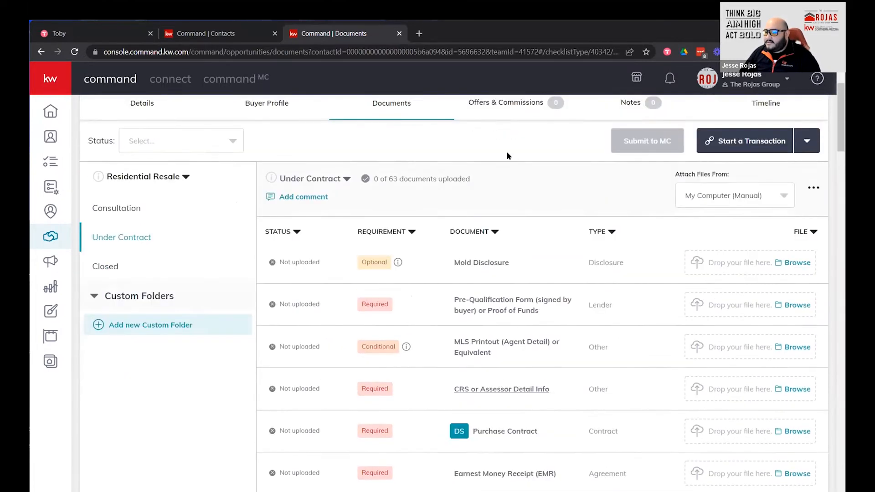
pyautogui.scroll(-2, 456, 155)
pyautogui.scroll(-4, 424, 424)
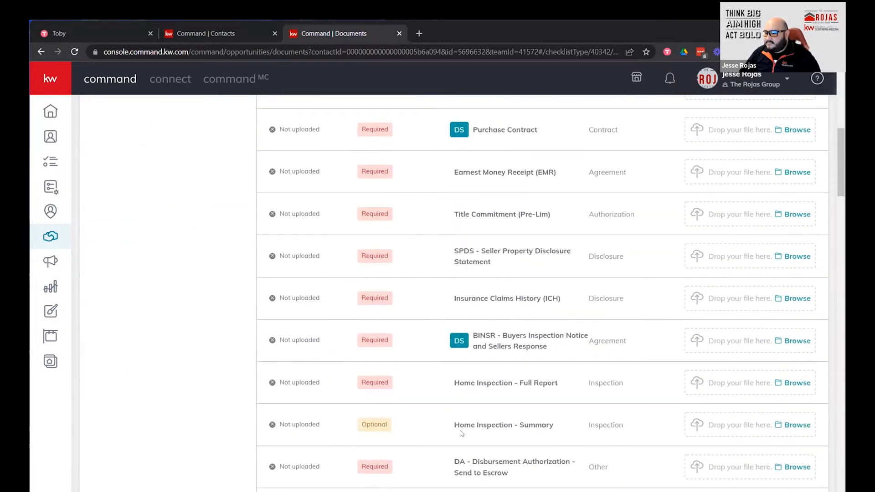
pyautogui.scroll(-2, 455, 424)
pyautogui.scroll(8, 449, 414)
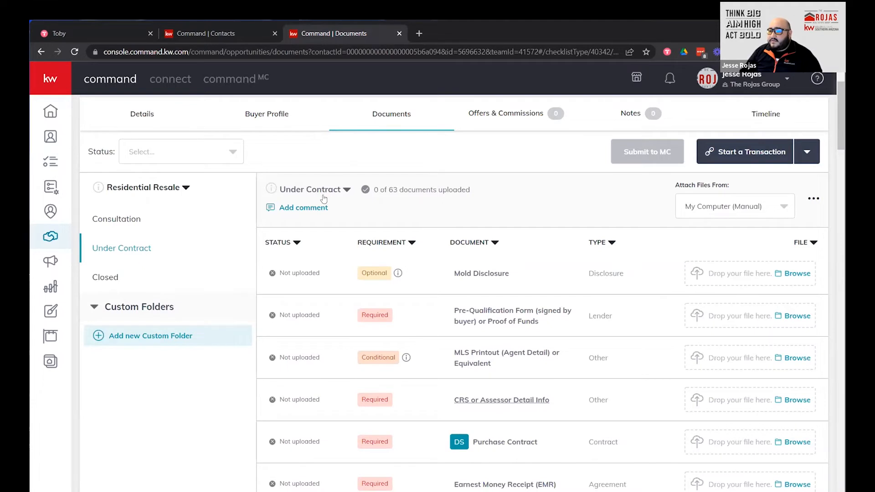
pyautogui.press('ctrl')
pyautogui.press('ctrl')
pyautogui.press('ctrl')
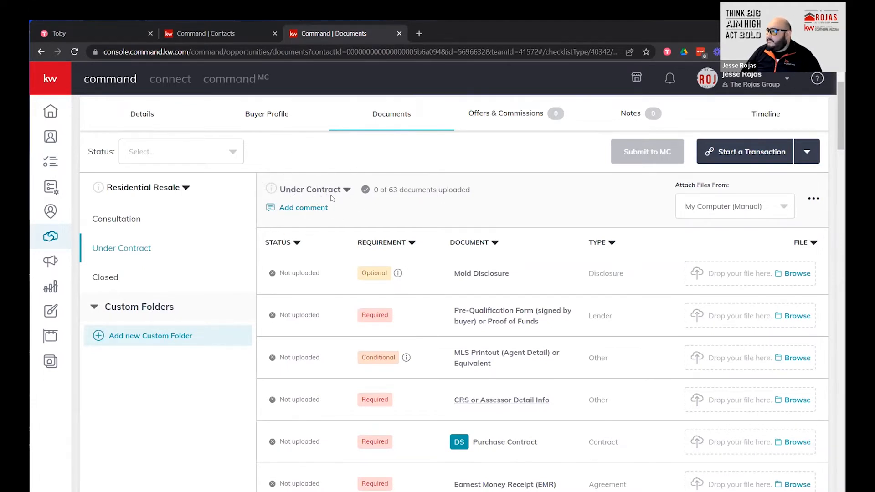
# Add a new version named 'Under Contract v2' to the Under Contract checklist.
pyautogui.click(347, 191)
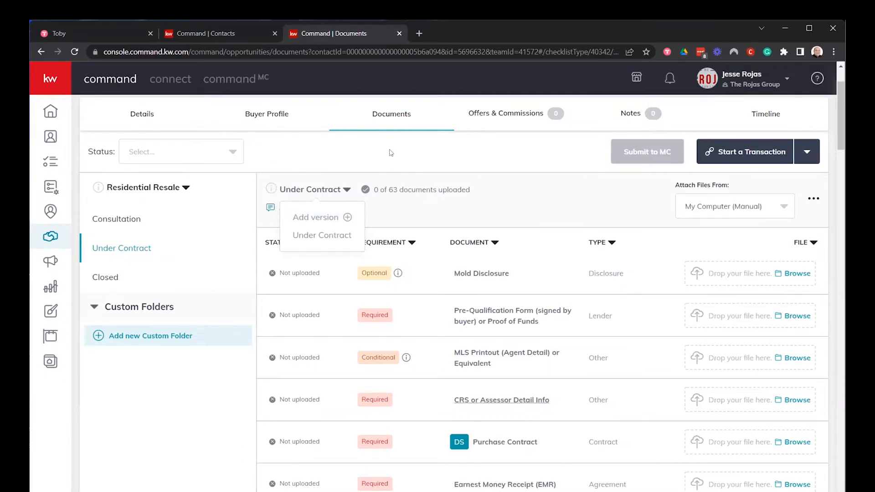
pyautogui.click(334, 222)
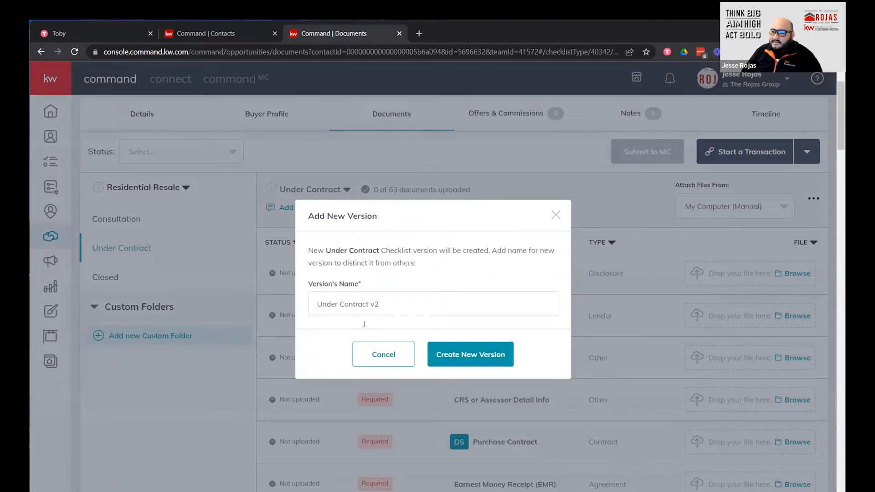
pyautogui.click(497, 367)
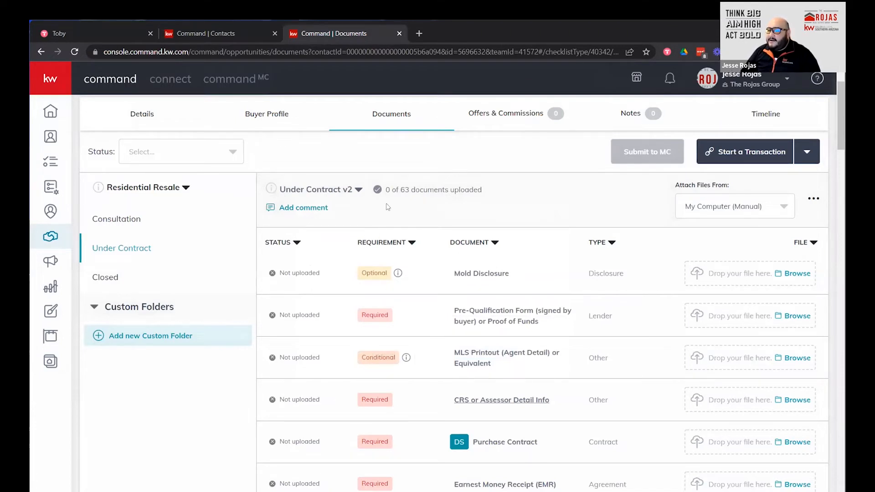
pyautogui.click(359, 190)
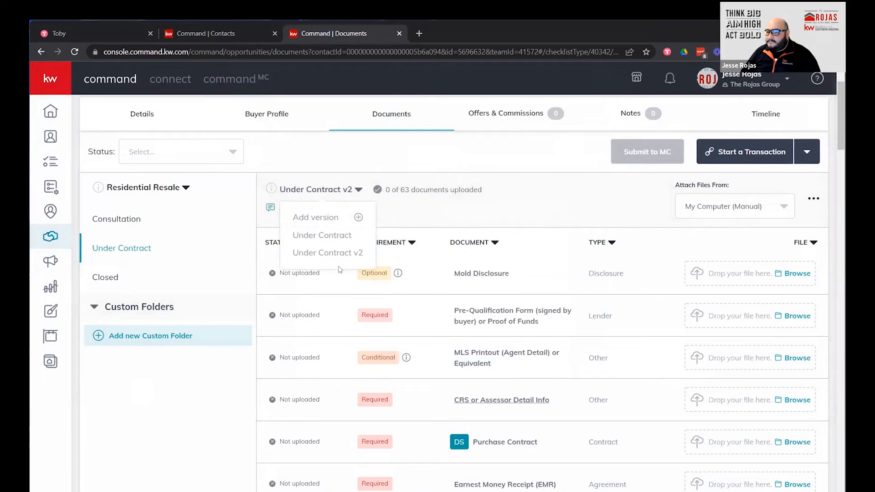
pyautogui.click(343, 235)
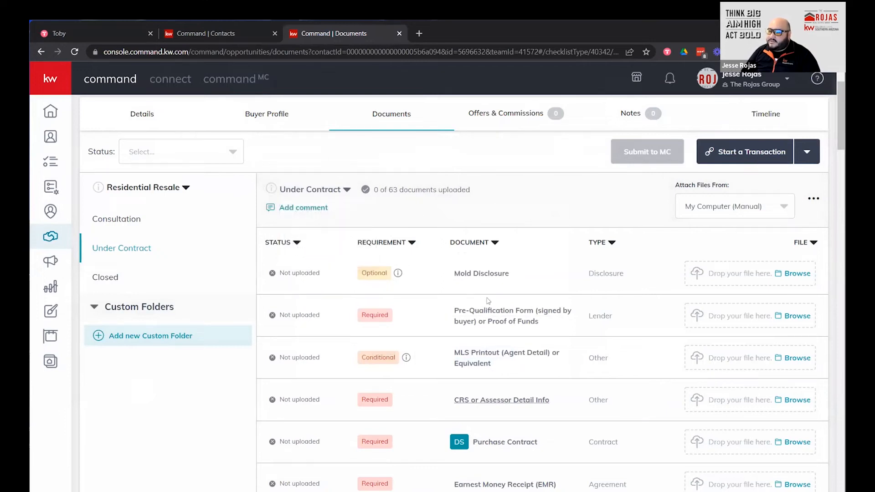
pyautogui.click(347, 190)
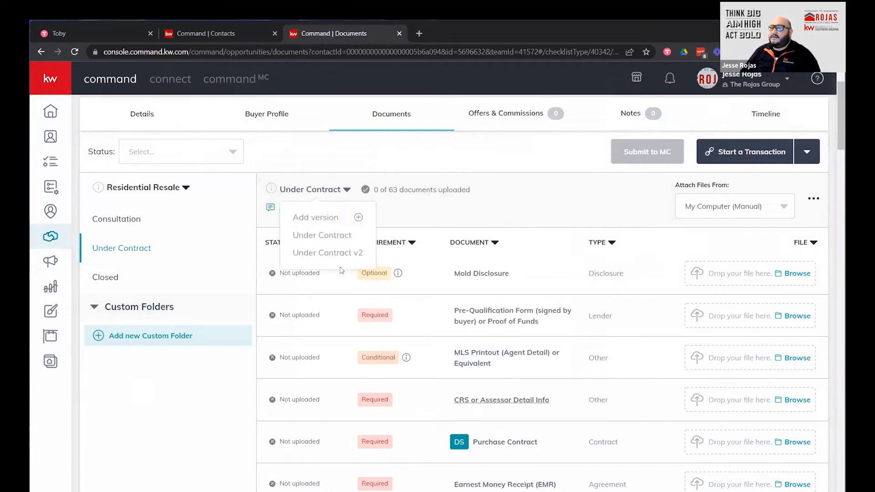
pyautogui.click(343, 252)
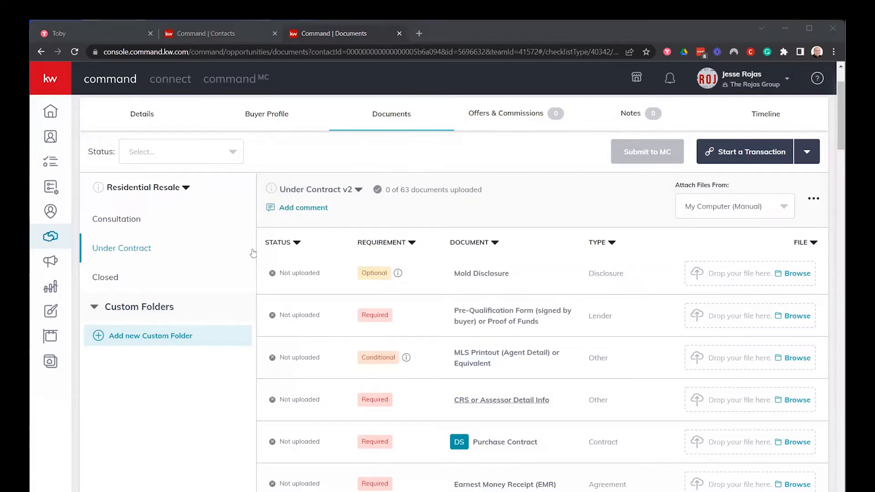
pyautogui.click(360, 190)
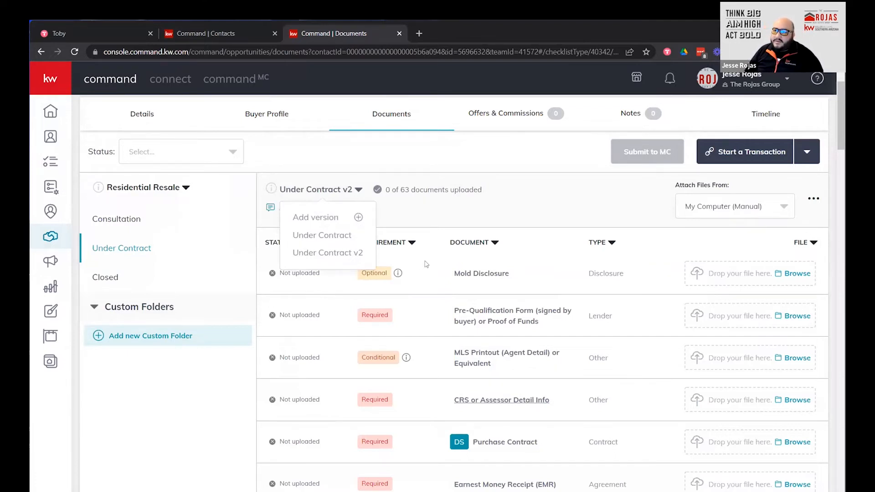
pyautogui.click(527, 205)
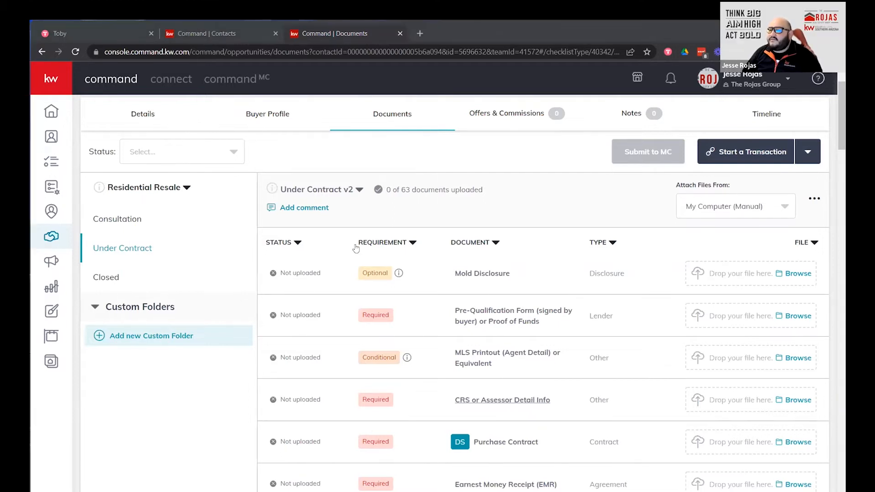
pyautogui.click(359, 190)
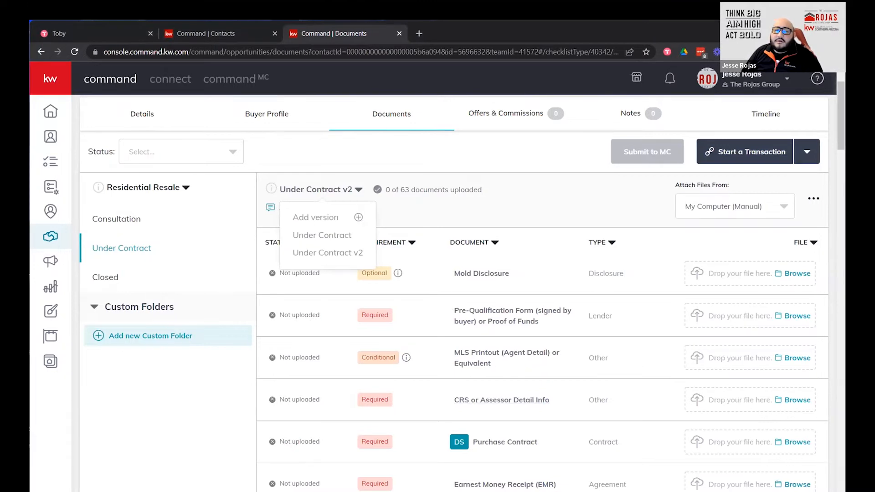
pyautogui.click(501, 210)
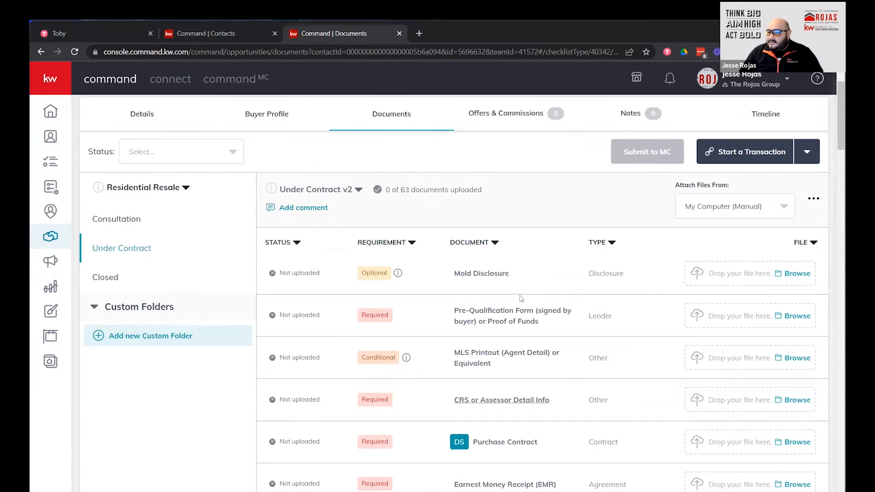
# Scroll back to the top and switch to the opportunity's Details tab.
pyautogui.scroll(-5, 533, 291)
pyautogui.scroll(4, 513, 306)
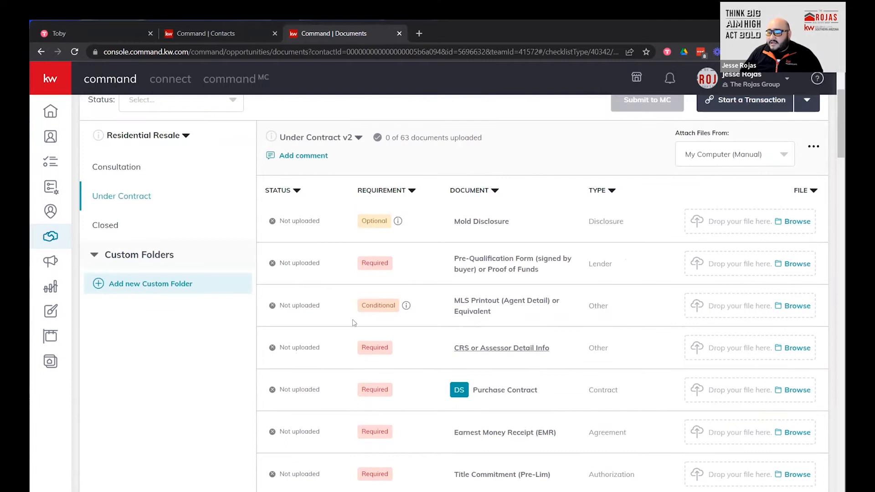
pyautogui.scroll(3, 296, 307)
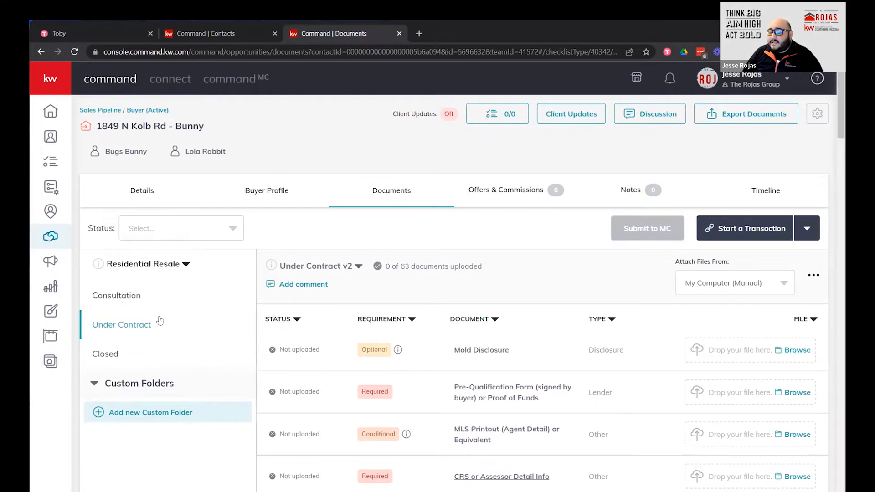
pyautogui.click(142, 191)
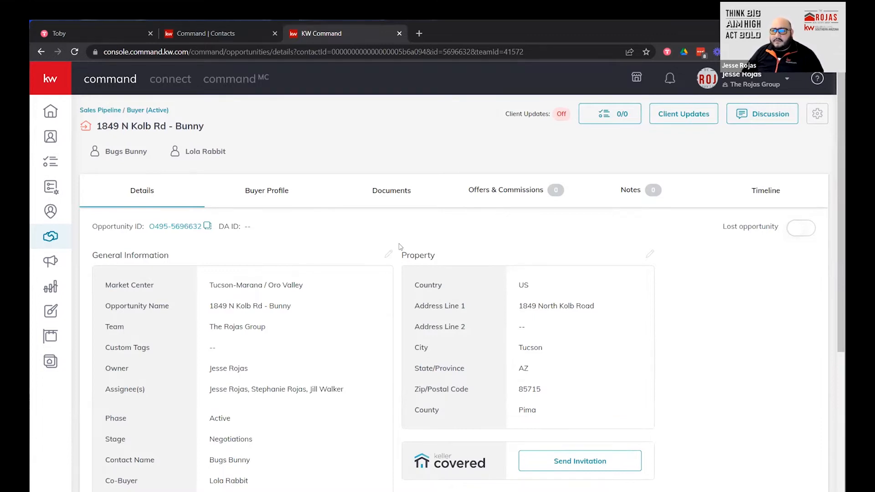
# Return to Documents and select the Under Contract checklist, now v2 with 0 of 63 uploaded.
pyautogui.click(388, 197)
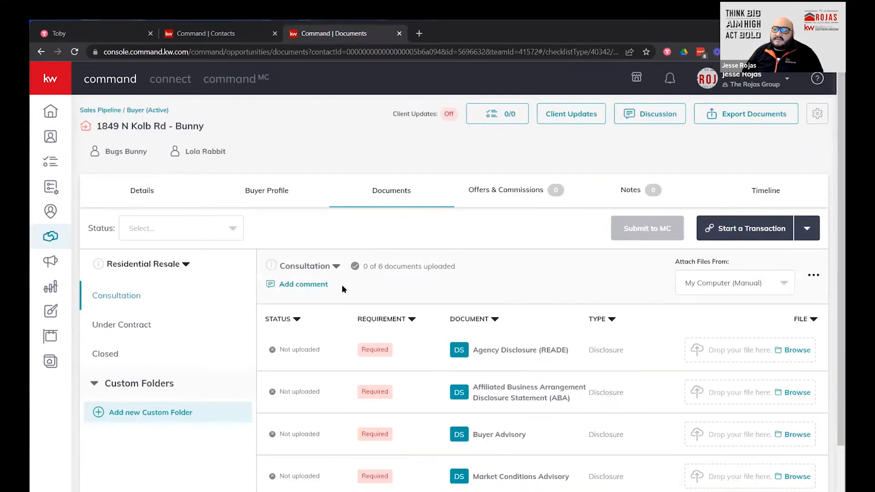
pyautogui.click(175, 315)
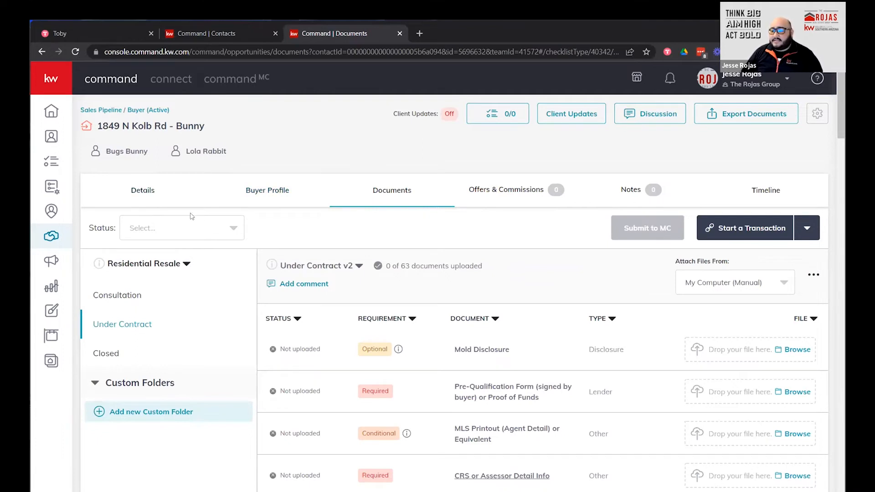
# Glance at the document status filter, then expand Start a Transaction to reveal DocuSign and Dotloop.
pyautogui.click(232, 230)
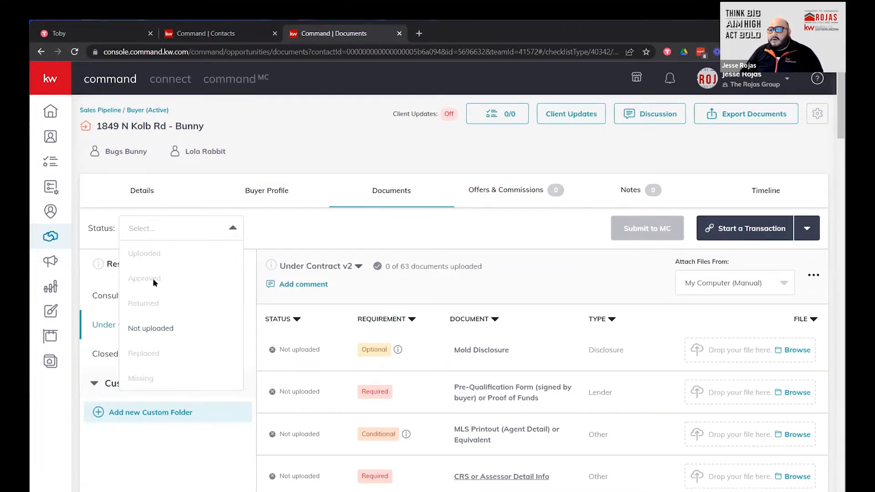
pyautogui.press('ctrl')
pyautogui.press('ctrl')
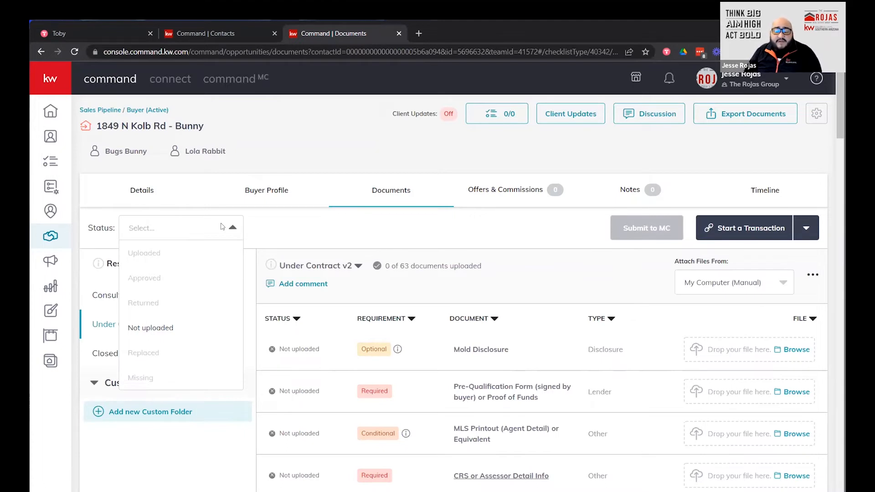
pyautogui.click(265, 222)
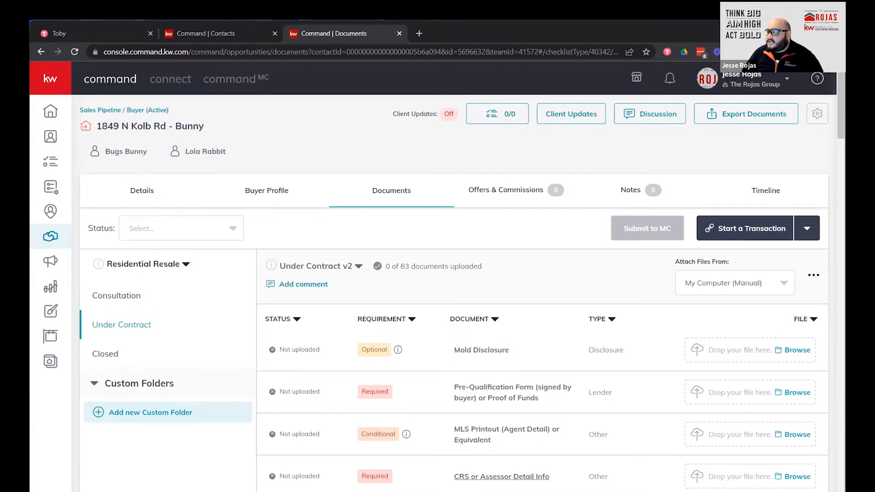
pyautogui.click(735, 233)
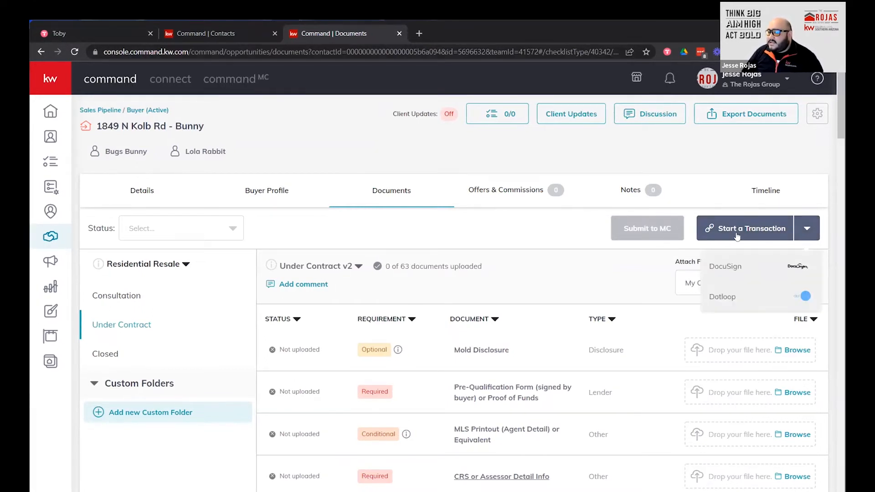
# Start the transaction in DocuSign with Buyer Agent 1 and Buyer Agent 2 assigned, and sync.
pyautogui.click(741, 270)
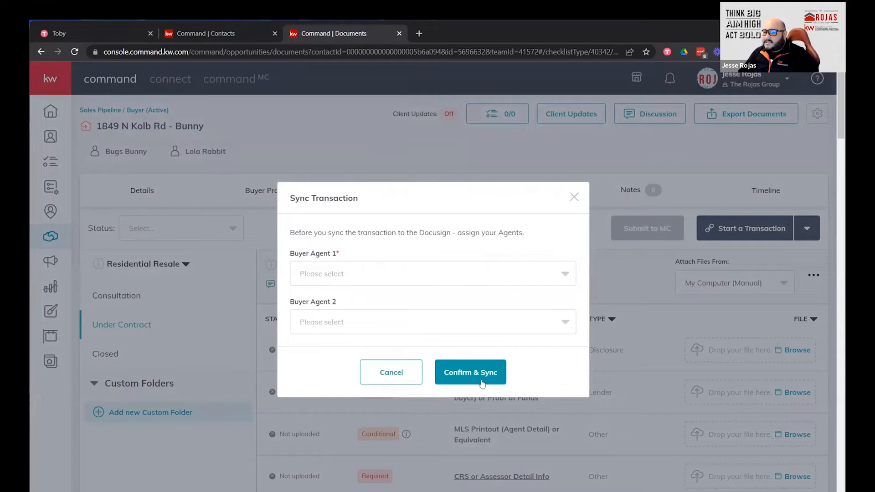
pyautogui.click(424, 279)
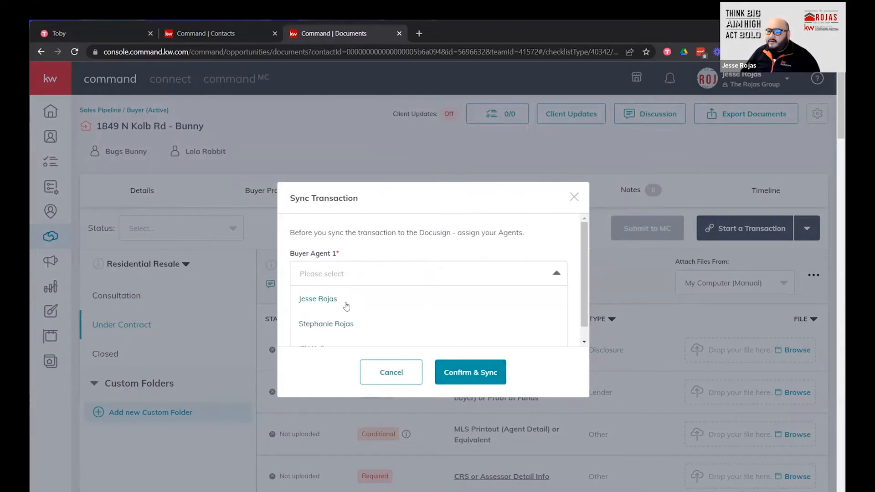
pyautogui.click(346, 304)
pyautogui.click(538, 328)
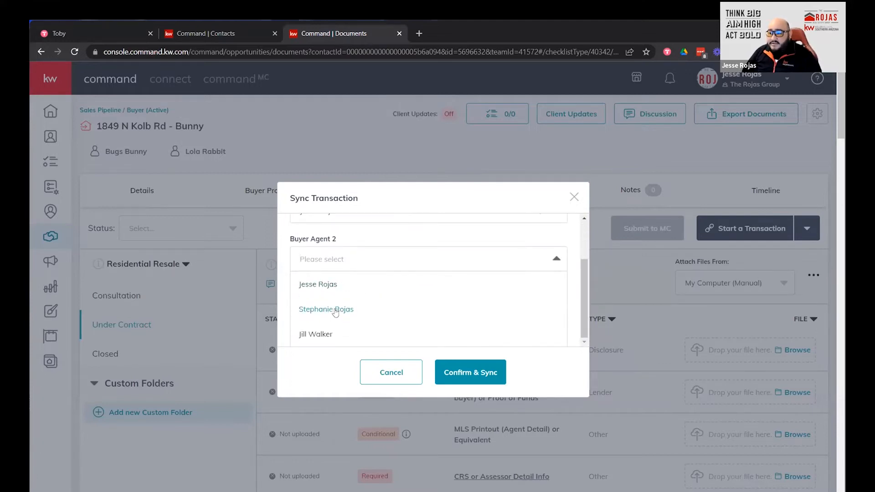
pyautogui.click(336, 311)
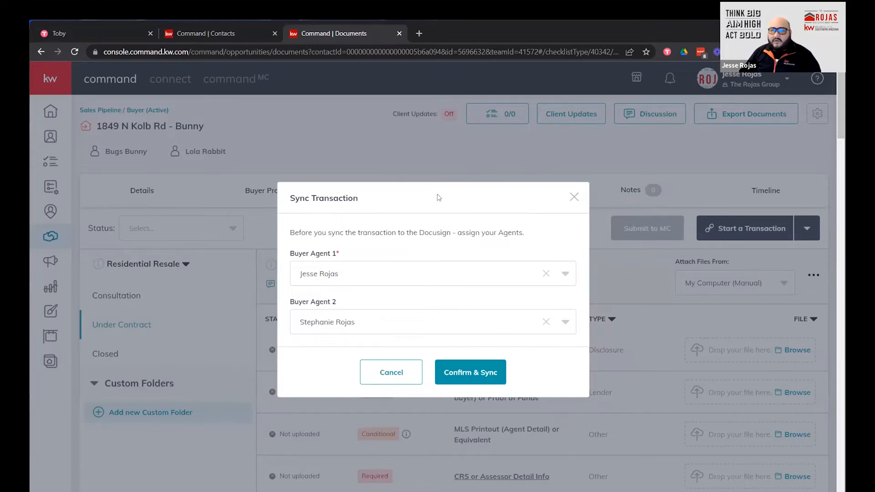
pyautogui.click(470, 377)
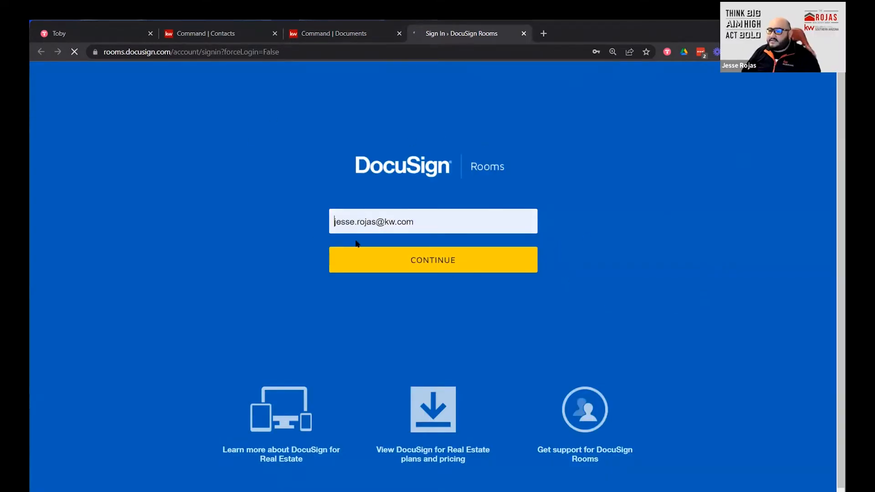
# Sign in to DocuSign Rooms with the account e-mail and password.
pyautogui.click(456, 265)
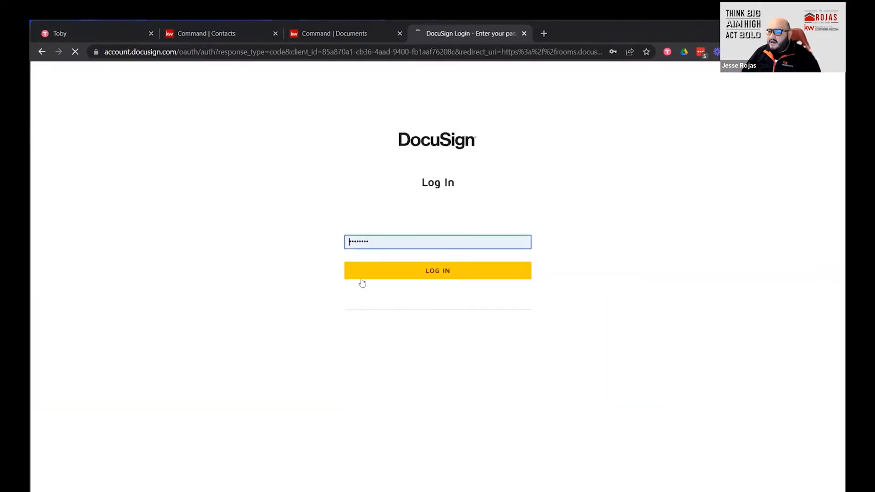
pyautogui.click(624, 150)
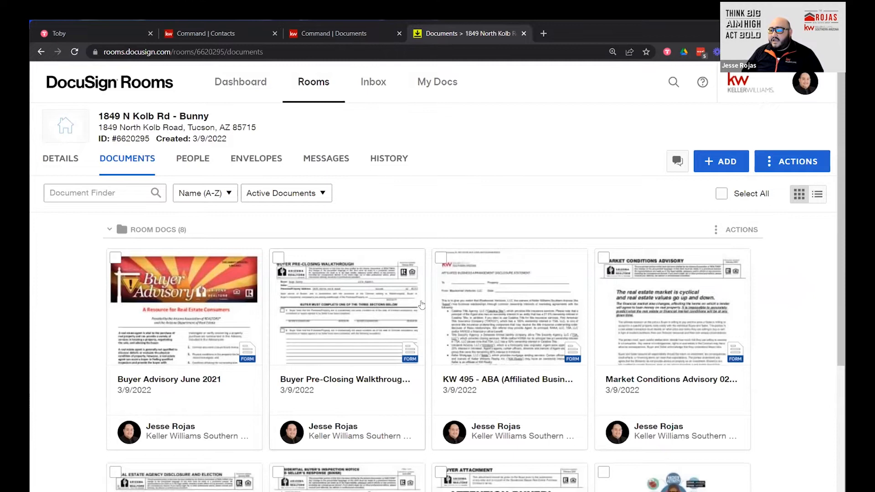
pyautogui.scroll(-5, 421, 305)
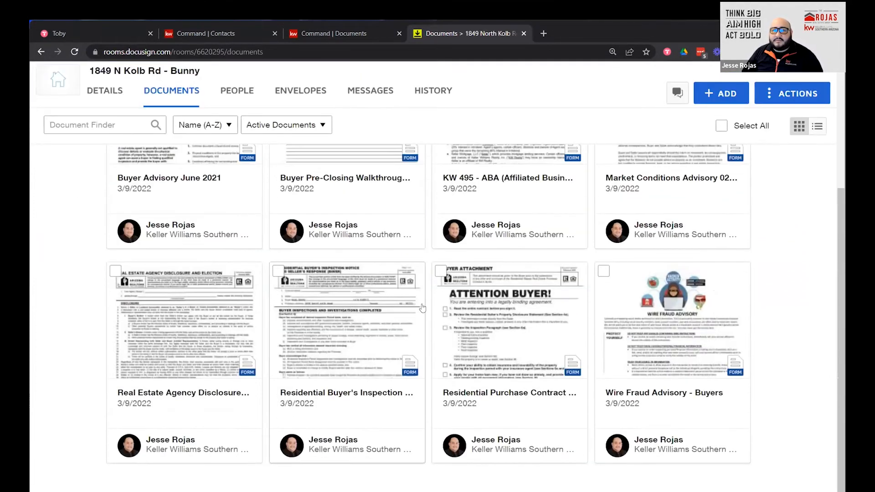
pyautogui.scroll(5, 423, 309)
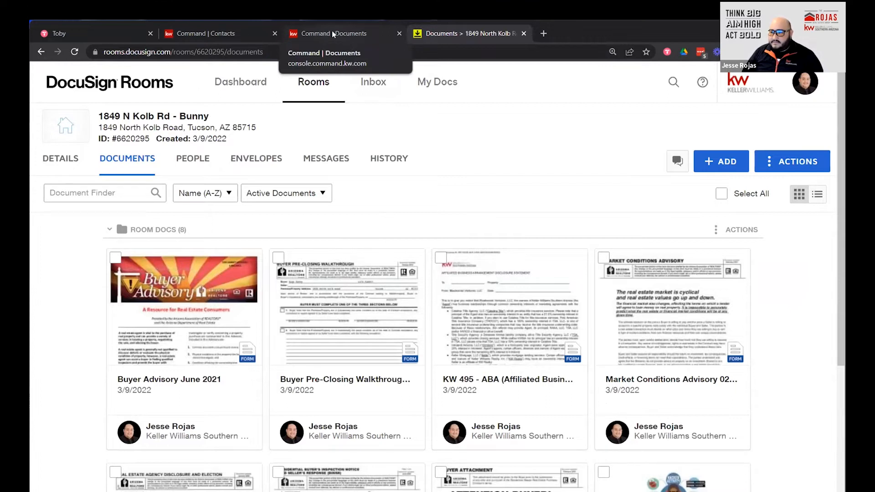
# Check the documents checklist in the KW Command Documents tab.
pyautogui.click(324, 34)
pyautogui.scroll(-3, 503, 431)
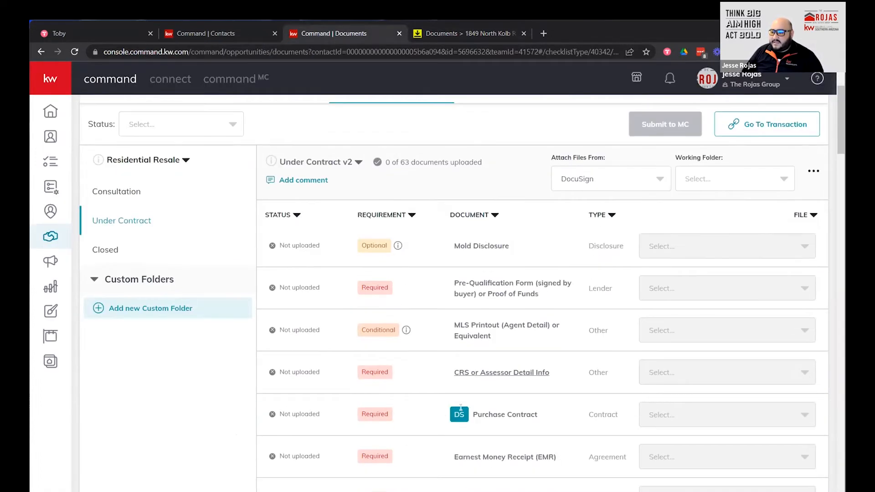
pyautogui.click(459, 415)
# Back in DocuSign Rooms, review the room's eight documents and select its title and street address.
pyautogui.click(436, 34)
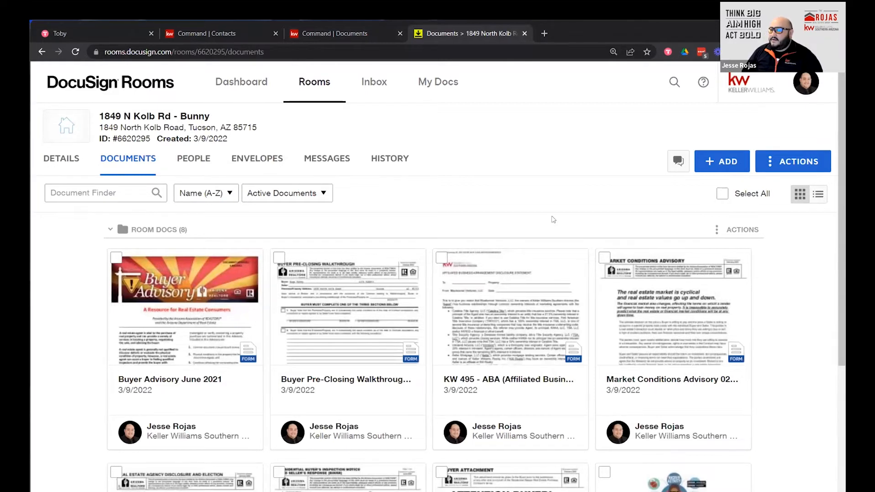
pyautogui.scroll(-3, 468, 236)
pyautogui.scroll(3, 343, 186)
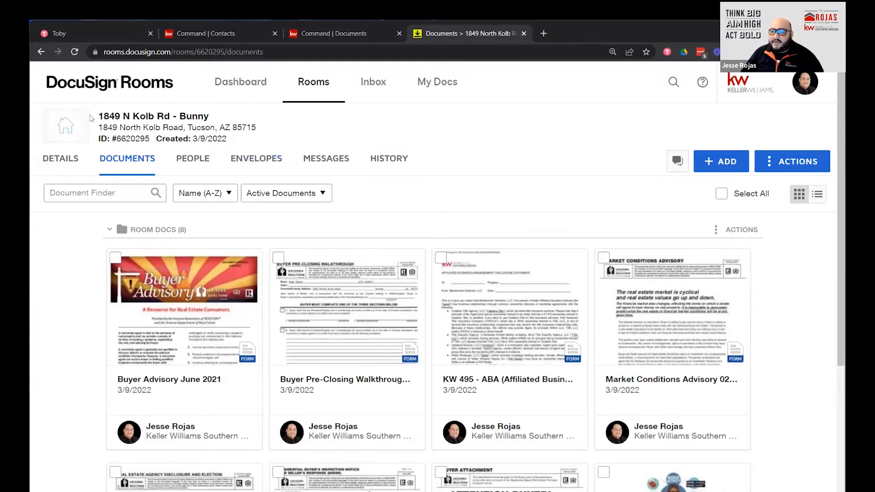
pyautogui.moveTo(98, 116); pyautogui.dragTo(216, 123)
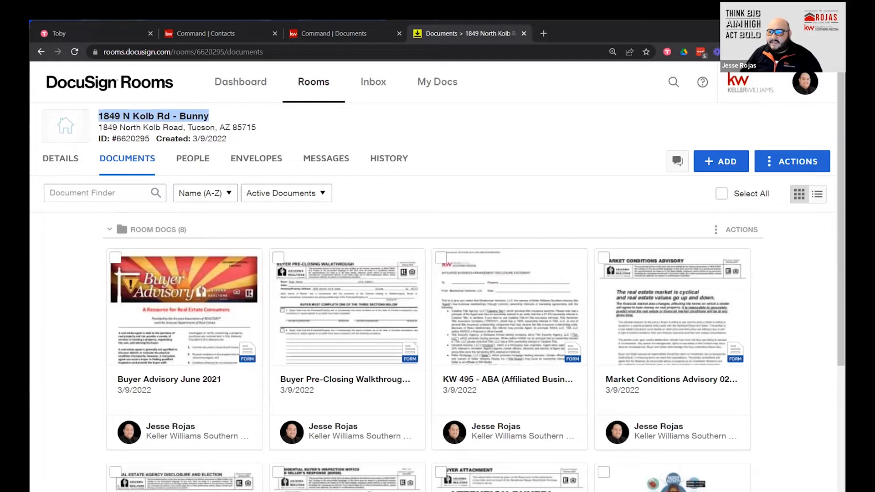
pyautogui.click(99, 129)
pyautogui.moveTo(98, 128); pyautogui.dragTo(256, 128)
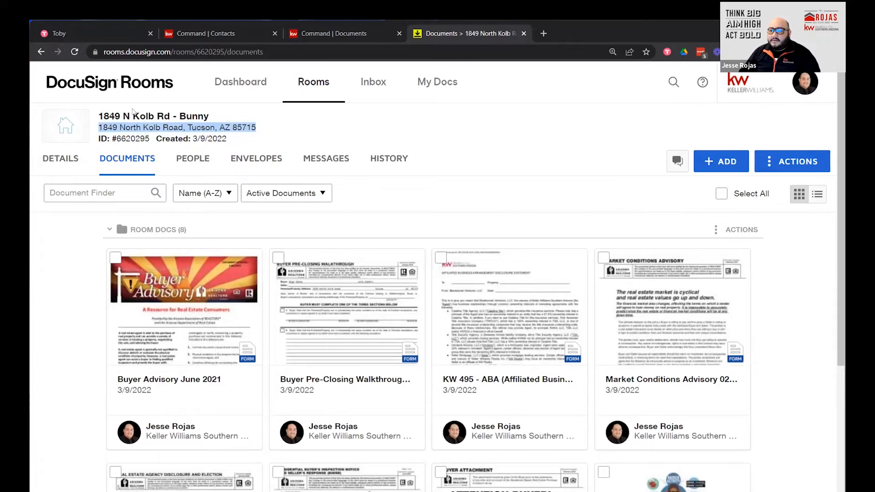
# Open the room's Details page and review Offer Details, including the $1,000,000.00 contract amount.
pyautogui.click(53, 165)
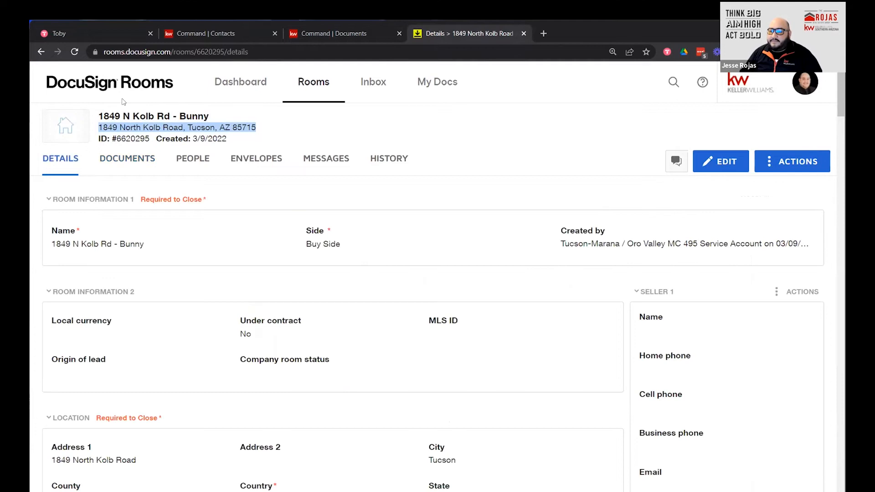
pyautogui.scroll(-5, 296, 258)
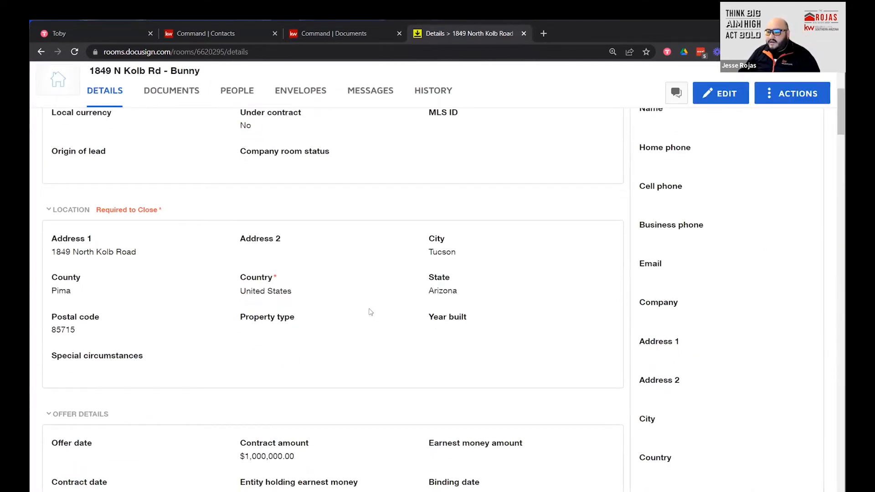
pyautogui.scroll(-4, 374, 312)
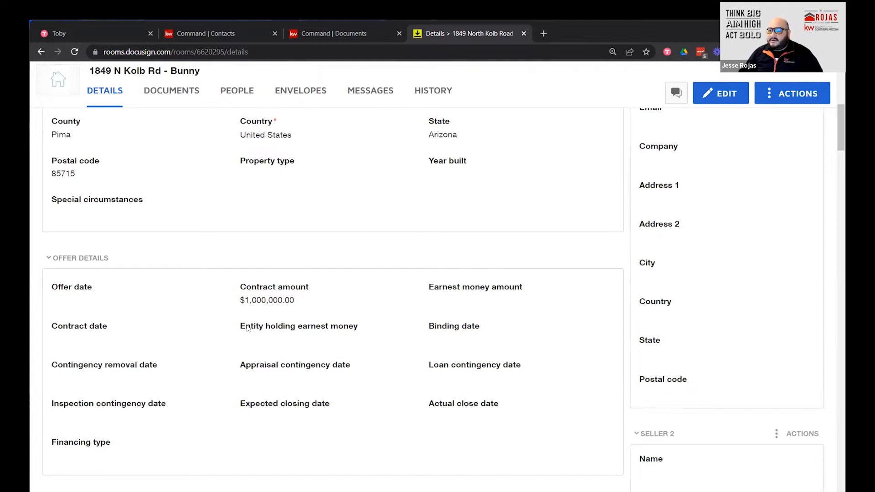
pyautogui.scroll(-7, 246, 328)
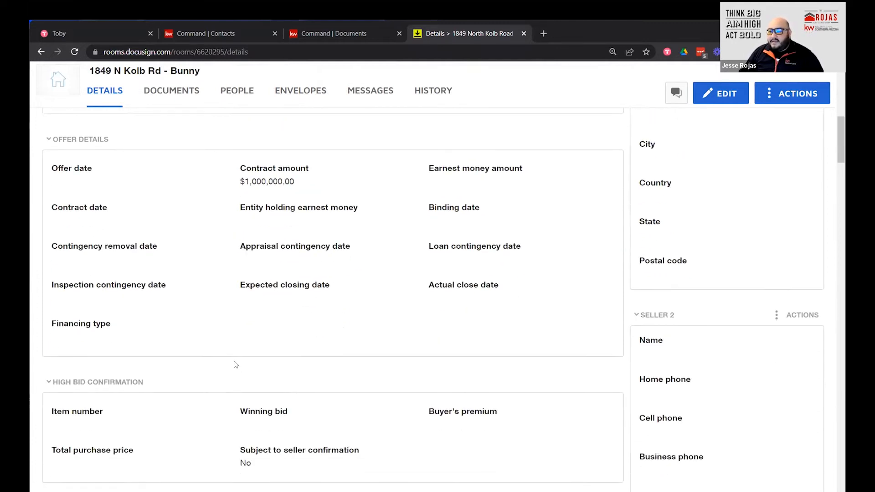
pyautogui.scroll(10, 235, 354)
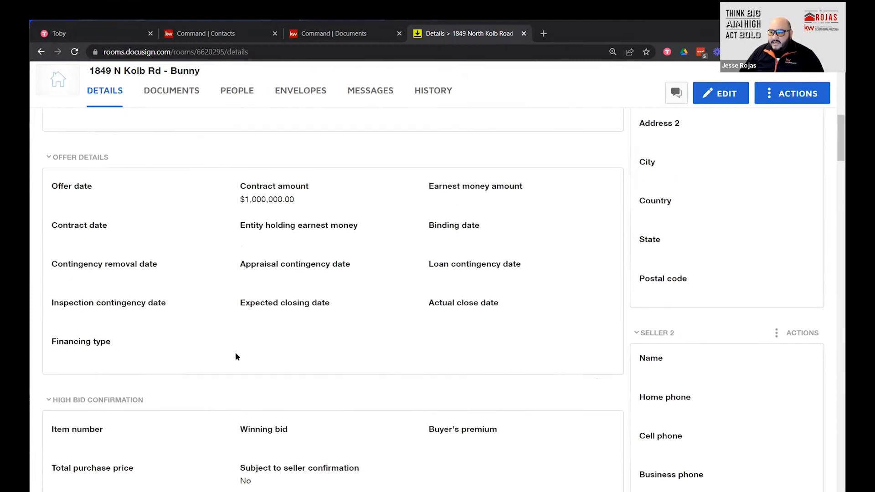
pyautogui.scroll(2, 235, 355)
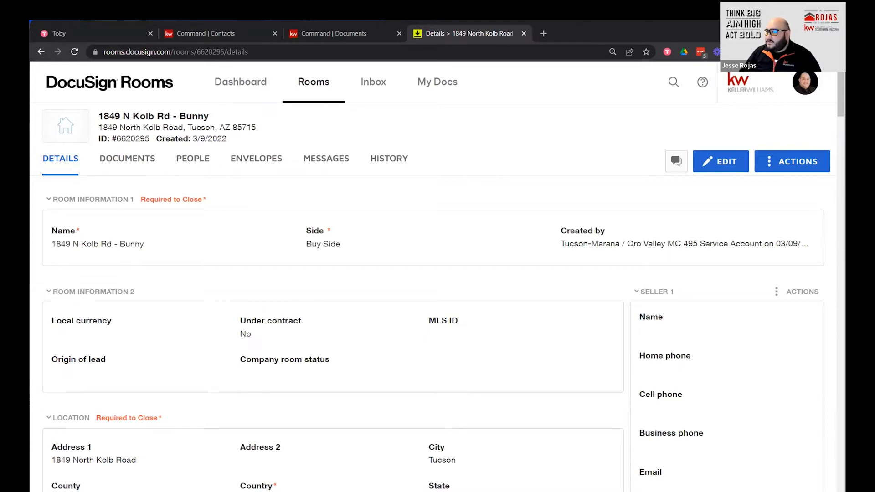
# Start editing the room details and set the property type to Residential Detached.
pyautogui.click(714, 165)
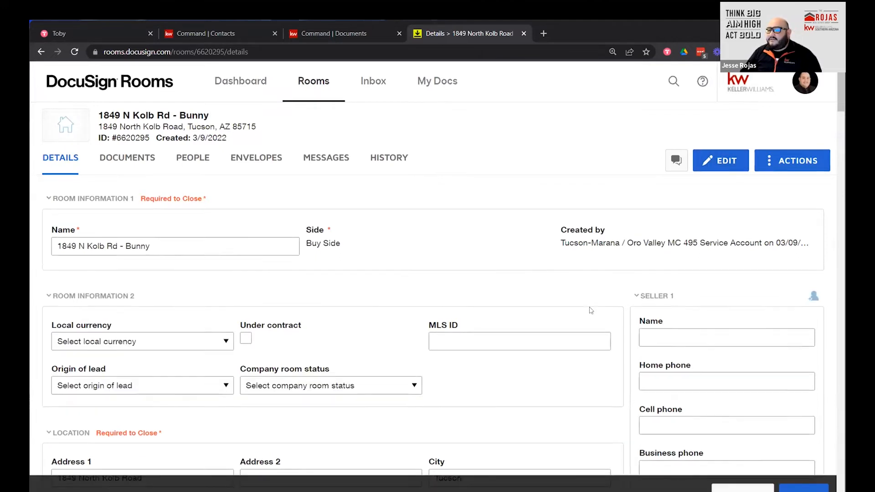
pyautogui.scroll(-3, 533, 306)
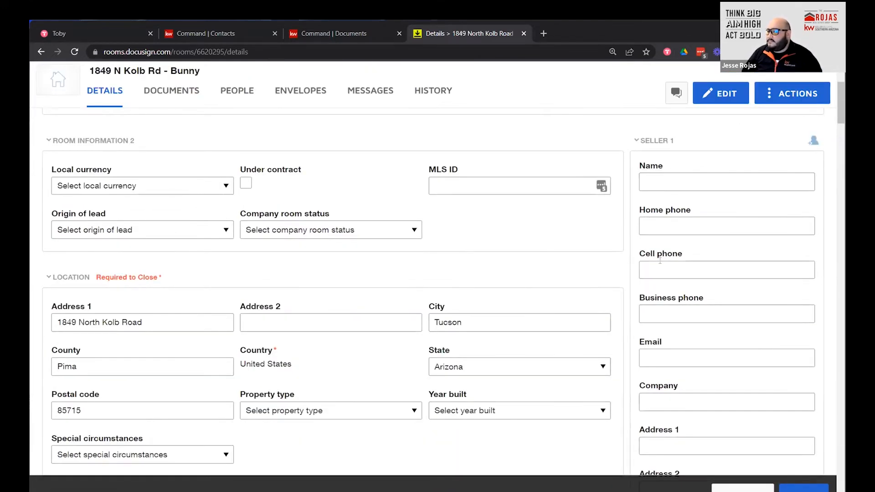
pyautogui.scroll(-9, 731, 183)
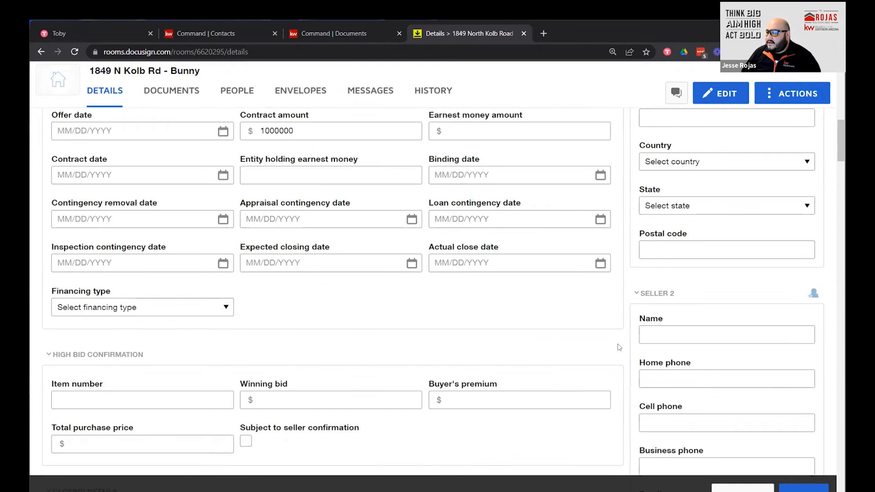
pyautogui.scroll(8, 559, 259)
pyautogui.scroll(3, 560, 259)
pyautogui.scroll(-5, 733, 172)
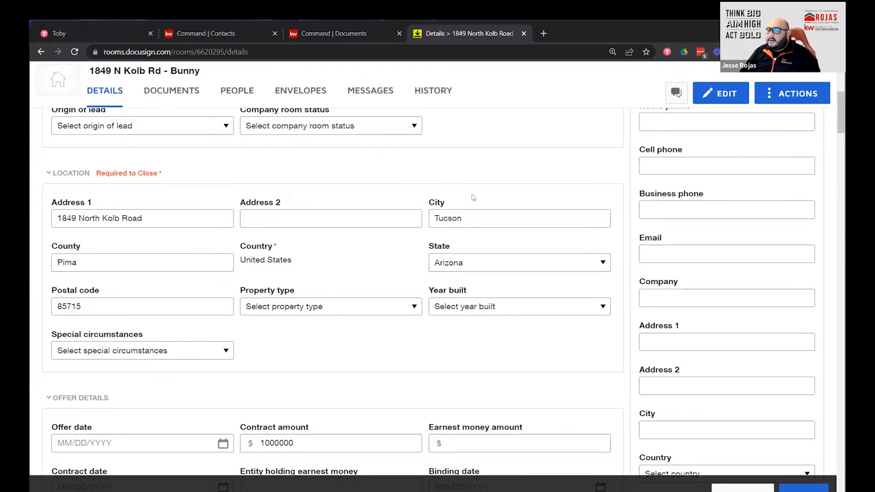
pyautogui.click(378, 302)
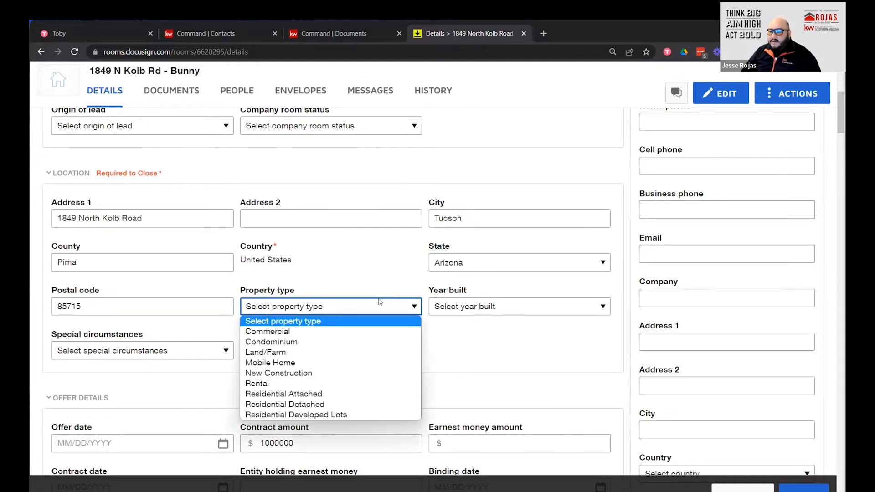
pyautogui.click(356, 405)
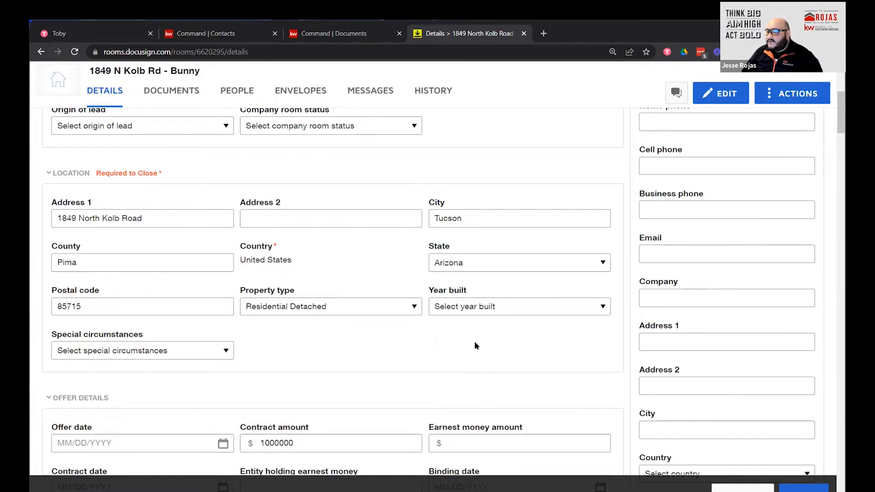
# Set the offer date to March 9, 2022 and the earnest money to 20000.
pyautogui.scroll(-3, 633, 299)
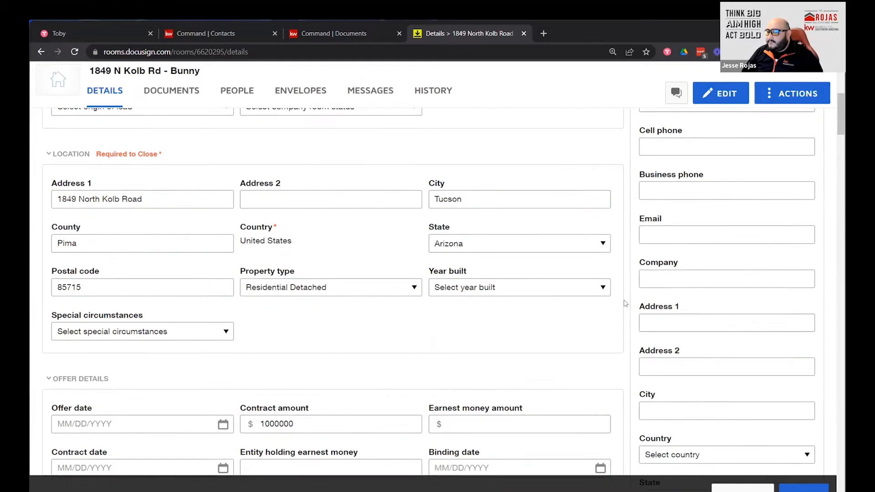
pyautogui.scroll(-1, 410, 256)
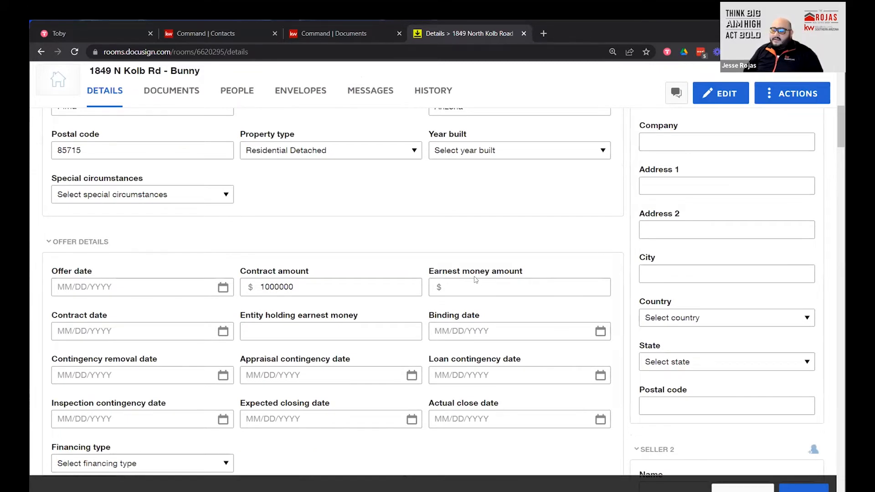
pyautogui.scroll(-3, 406, 359)
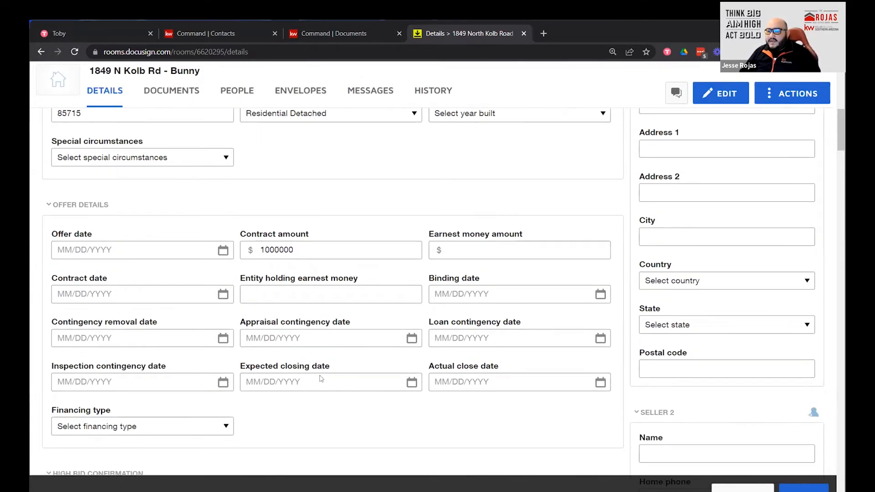
pyautogui.click(153, 188)
pyautogui.click(223, 182)
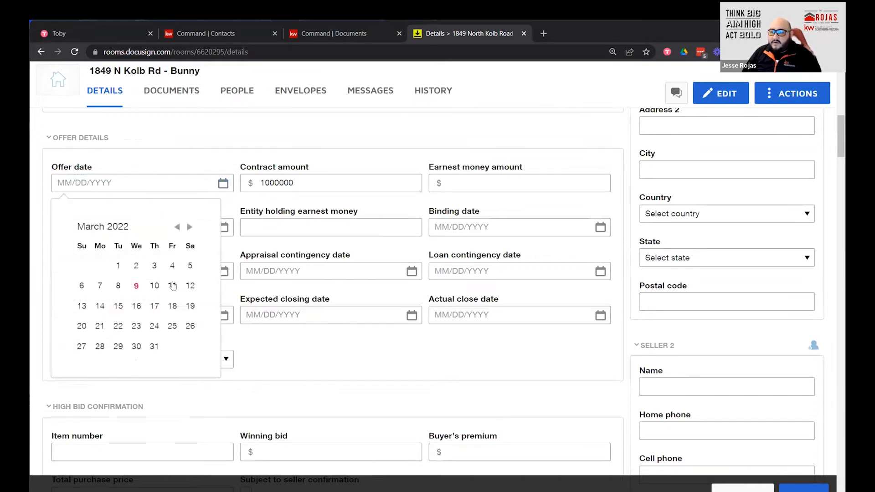
pyautogui.click(136, 286)
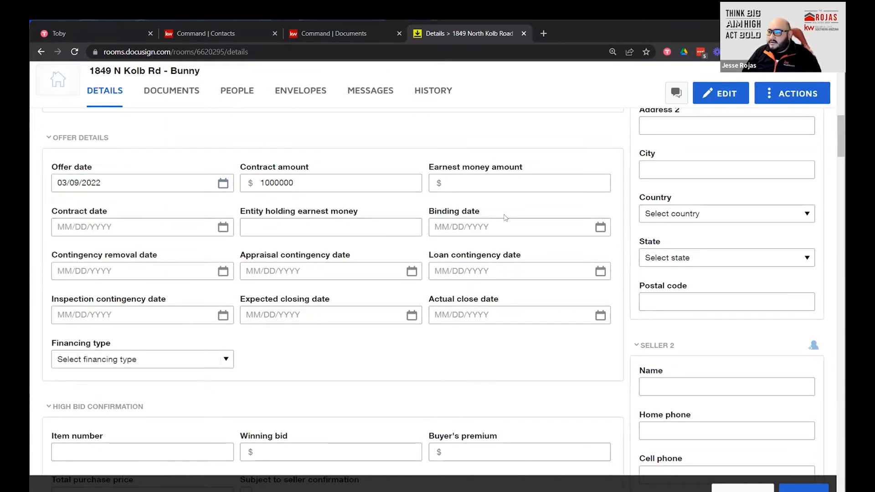
pyautogui.click(488, 180)
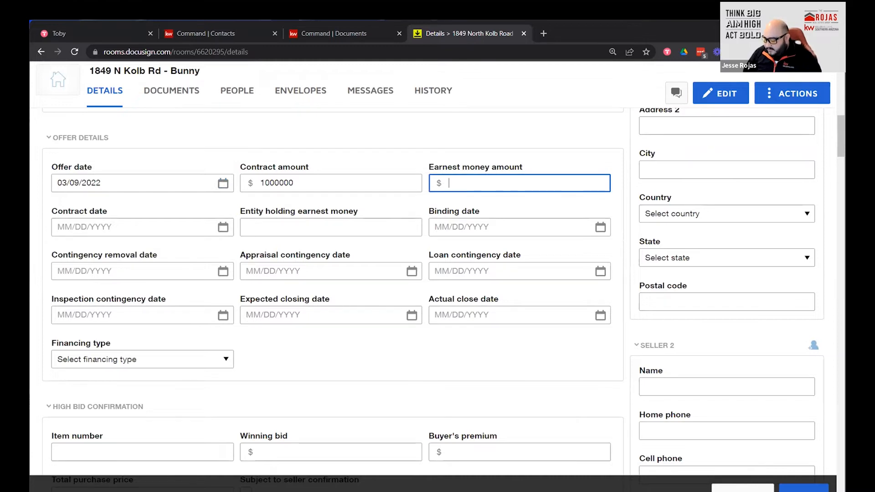
pyautogui.write('20000')
# Set the contract date to March 9, 2022, then clear it again.
pyautogui.press('Tab')
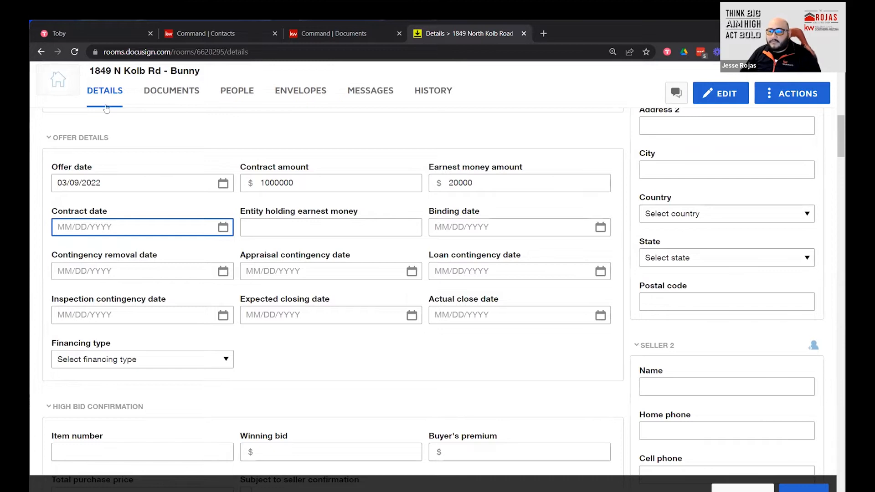
pyautogui.click(222, 227)
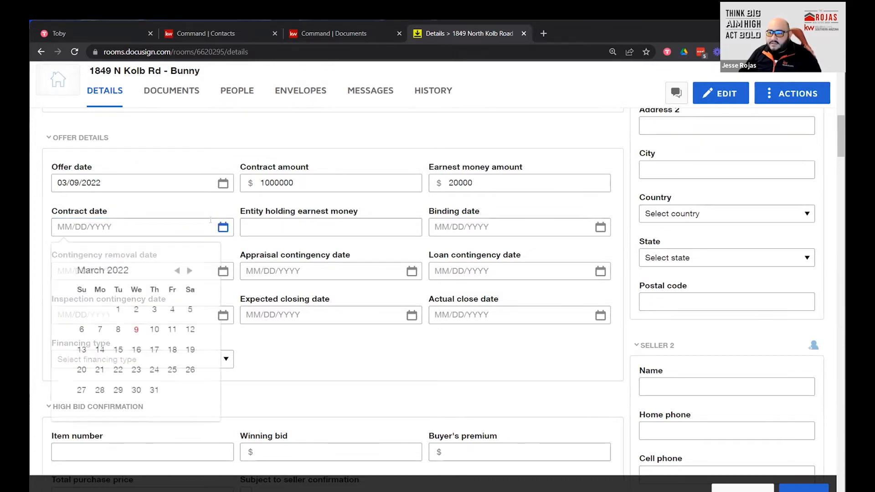
pyautogui.click(136, 329)
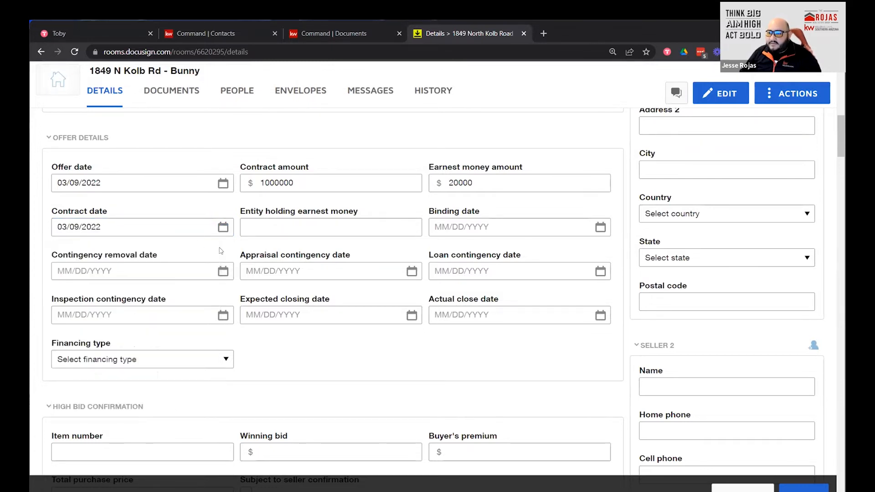
pyautogui.press('BackSpace')
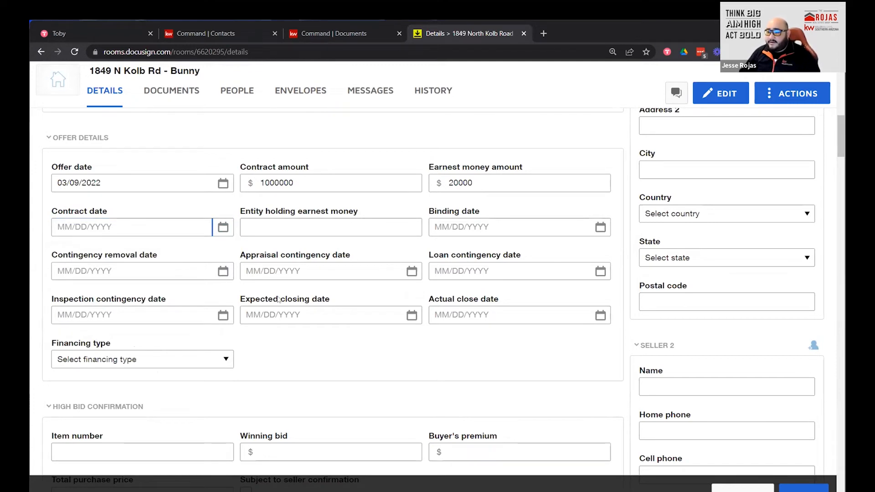
# Choose Conventional as the financing type in Offer Details.
pyautogui.scroll(-2, 105, 226)
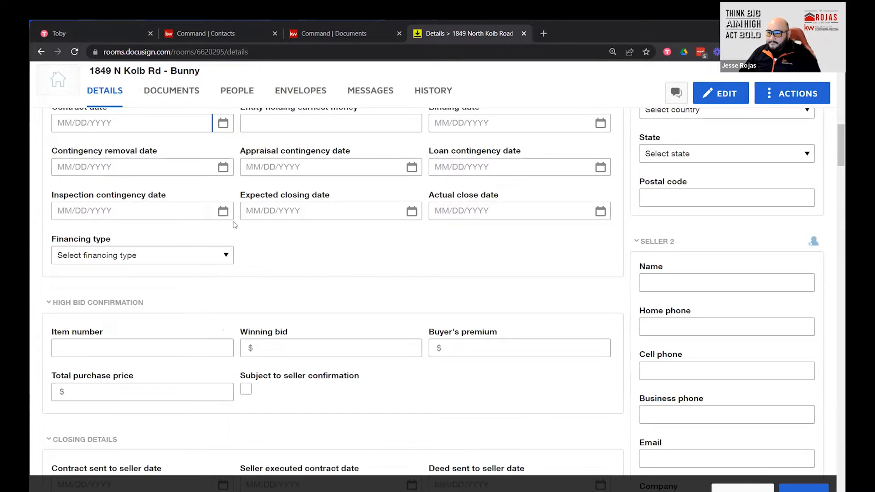
pyautogui.scroll(2, 234, 225)
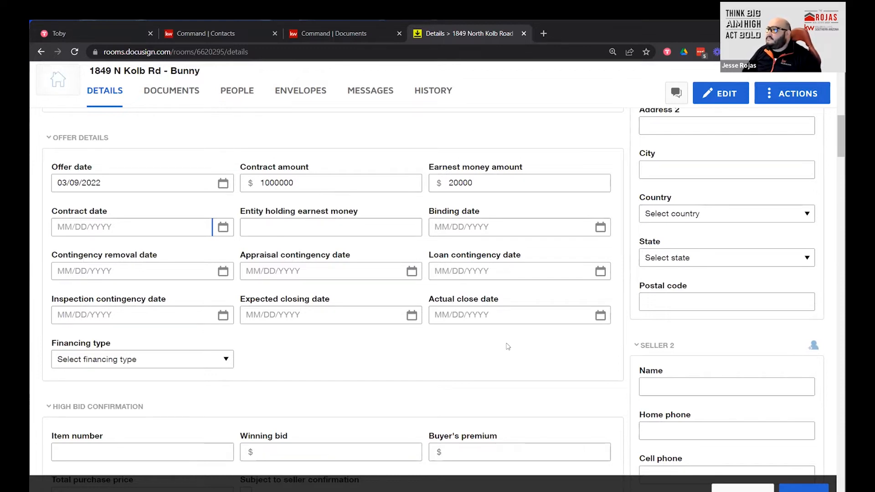
pyautogui.scroll(-2, 395, 363)
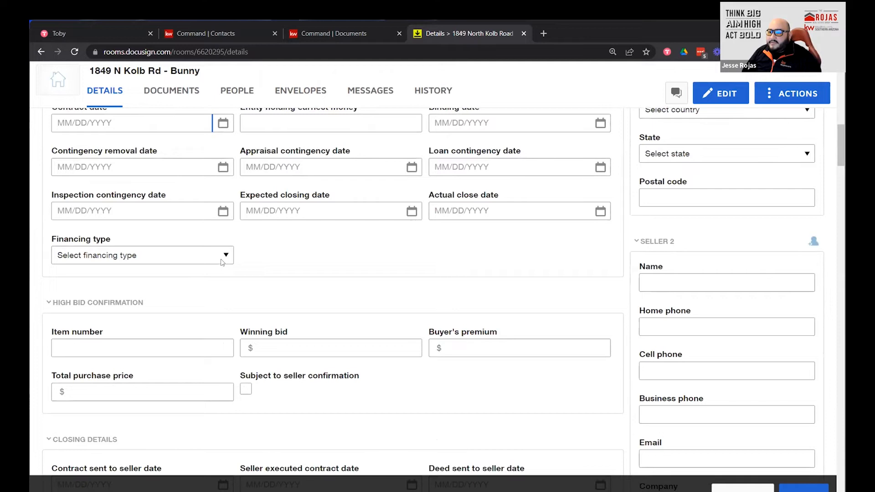
pyautogui.click(229, 261)
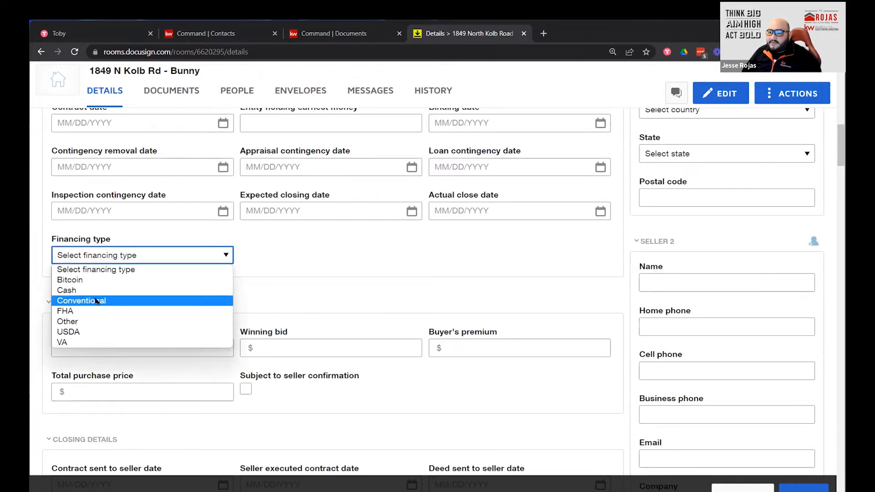
pyautogui.click(105, 300)
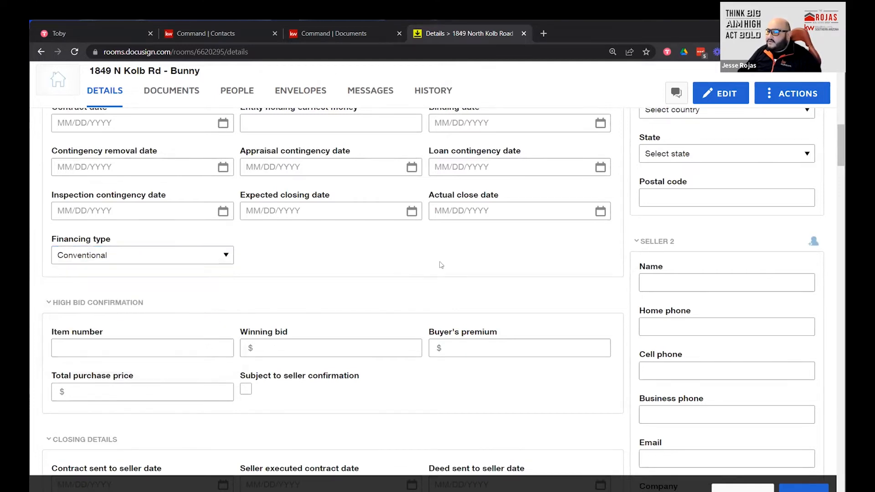
pyautogui.click(227, 259)
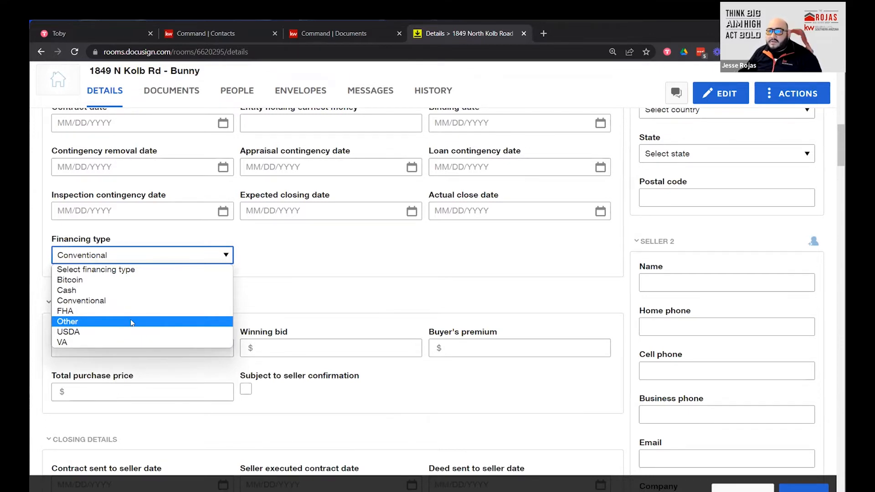
pyautogui.click(384, 295)
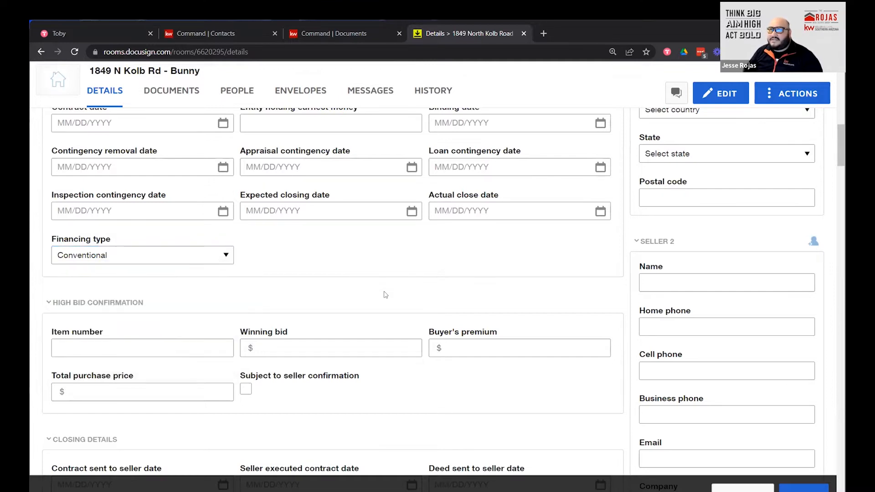
pyautogui.scroll(-1, 433, 273)
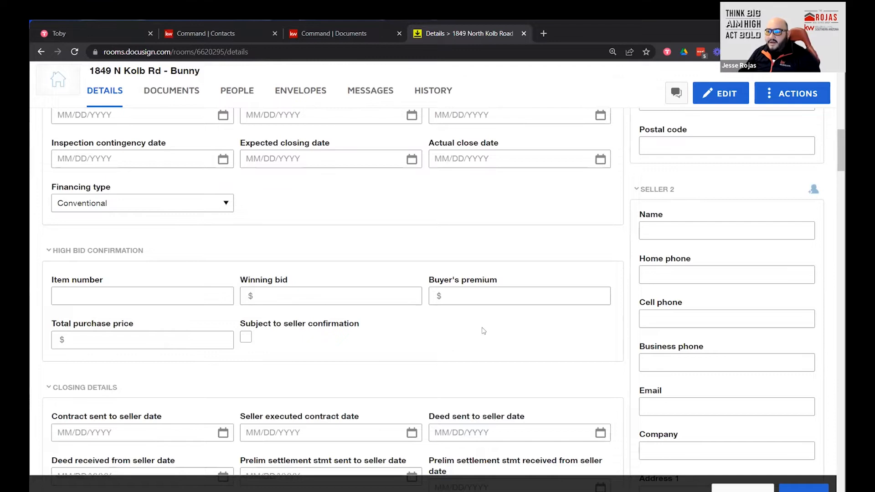
pyautogui.scroll(-2, 502, 319)
pyautogui.scroll(-5, 395, 417)
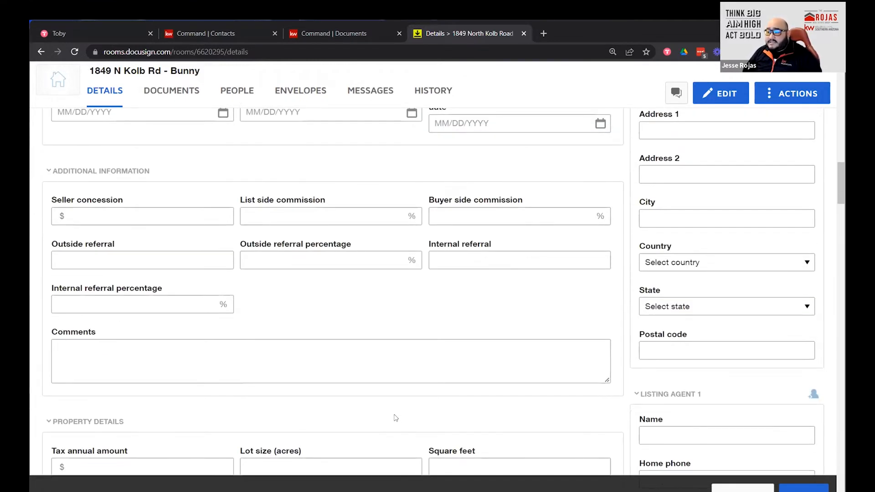
pyautogui.scroll(6, 466, 354)
pyautogui.scroll(5, 466, 353)
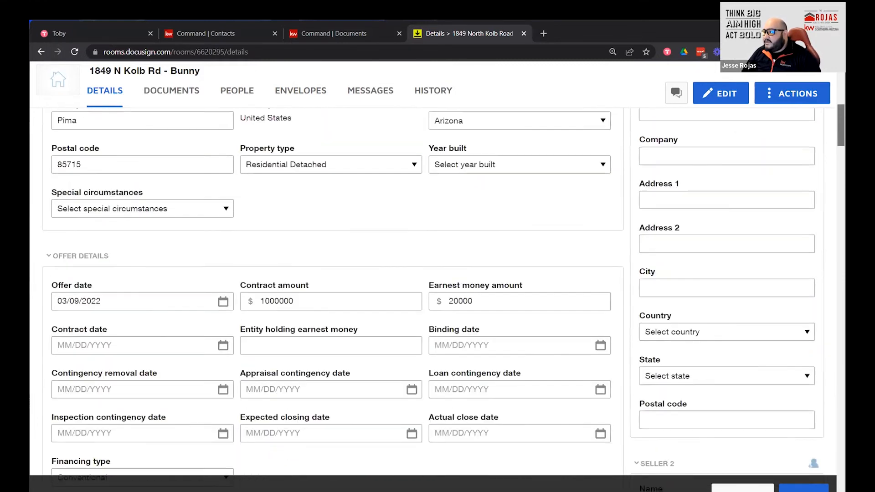
pyautogui.scroll(8, 830, 106)
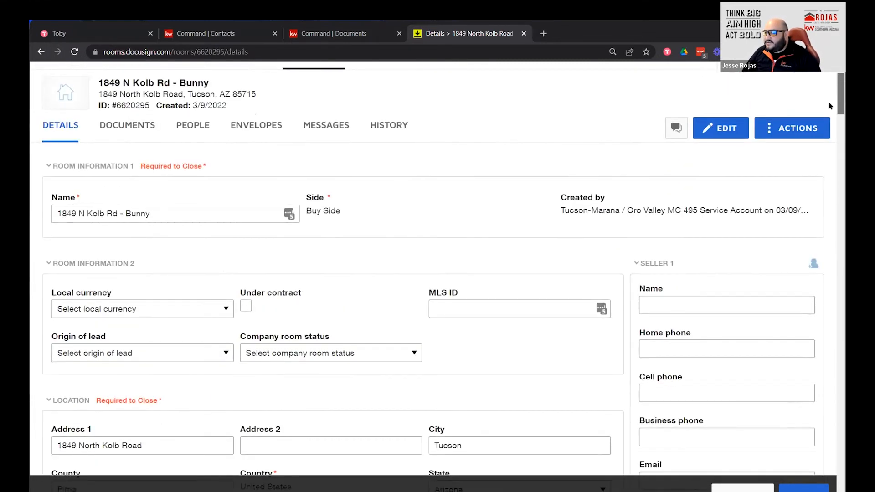
pyautogui.scroll(-1, 729, 193)
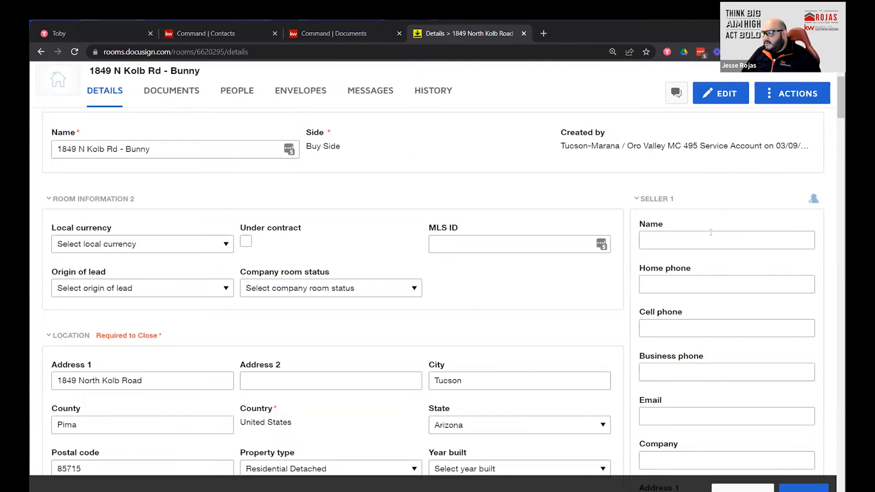
pyautogui.scroll(-15, 688, 207)
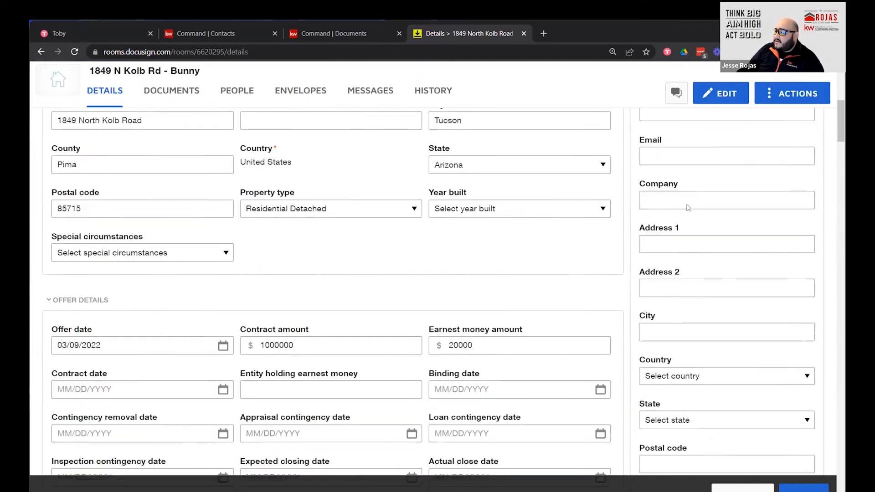
pyautogui.scroll(-6, 687, 215)
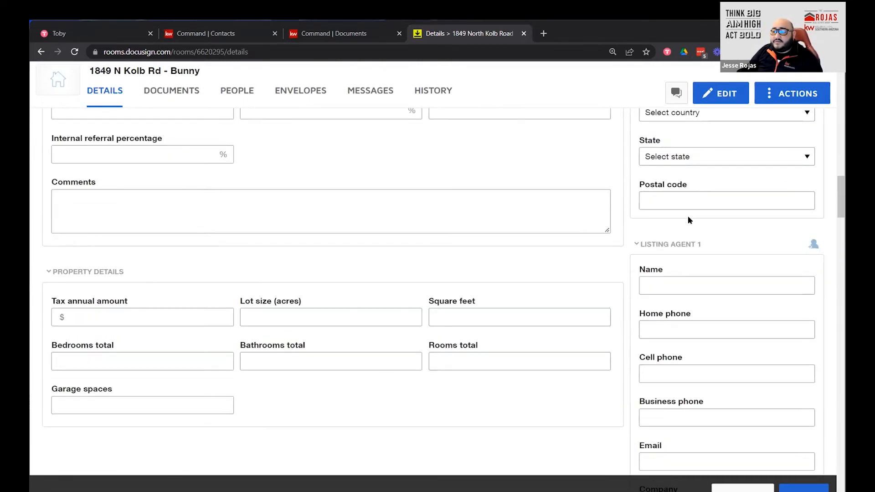
# Enter the listing agent's full name in Listing Agent 1 Name, correcting the typo.
pyautogui.click(703, 183)
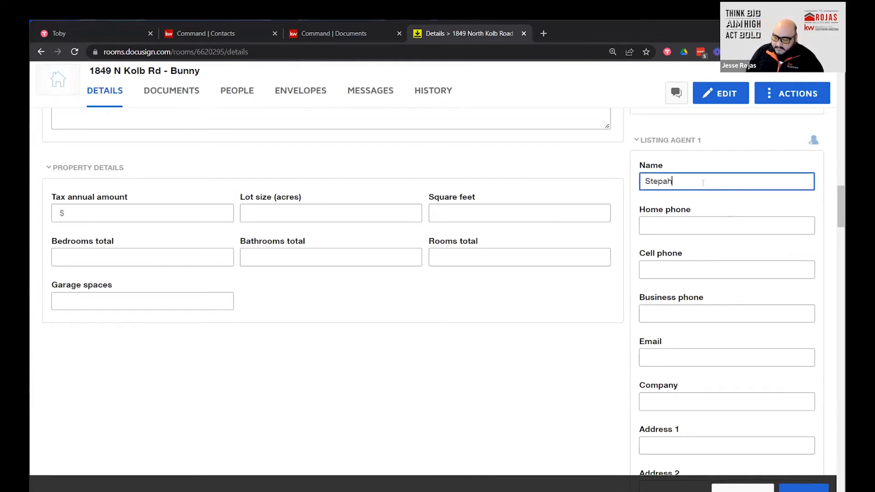
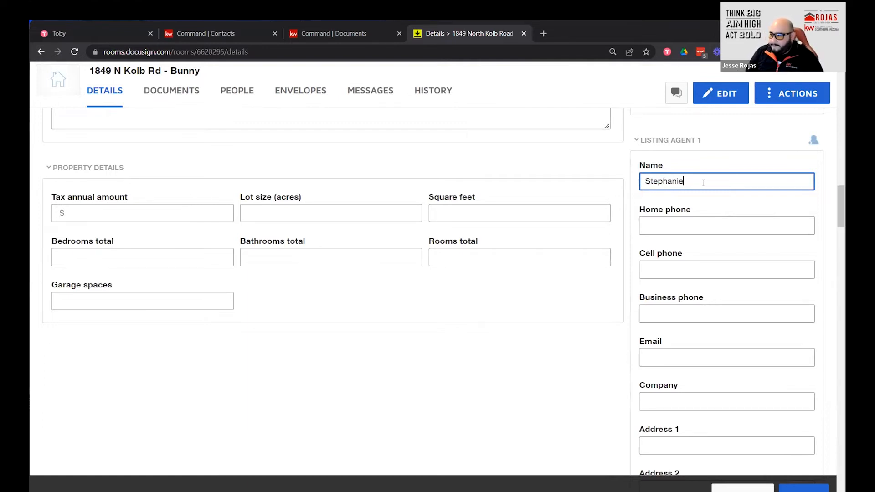
# Scroll down to review the Buyer 1, Buyer 2 and Buyer Agent 1 entries.
pyautogui.scroll(-10, 709, 278)
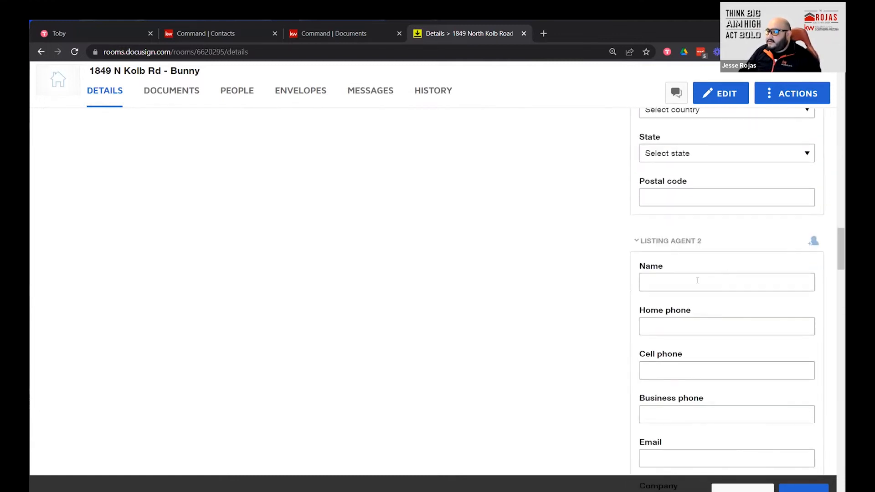
pyautogui.scroll(-13, 727, 276)
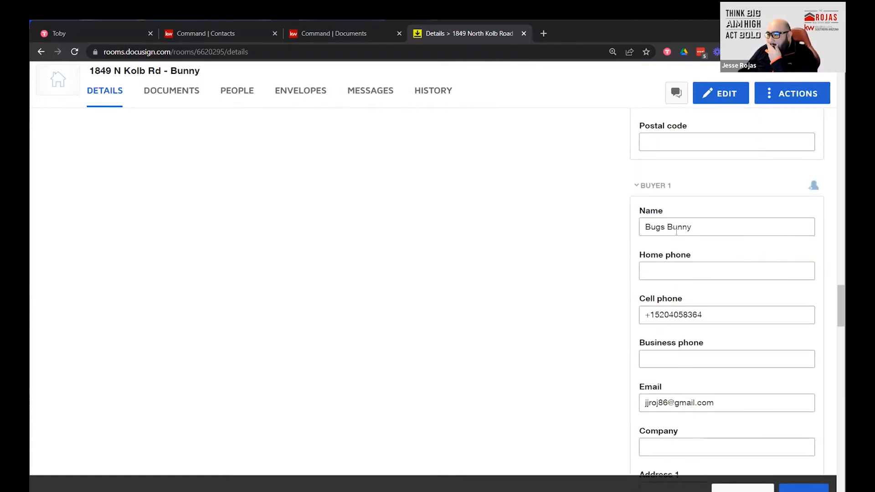
pyautogui.scroll(20, 677, 233)
pyautogui.scroll(3, 680, 233)
pyautogui.scroll(2, 680, 232)
pyautogui.scroll(-10, 718, 250)
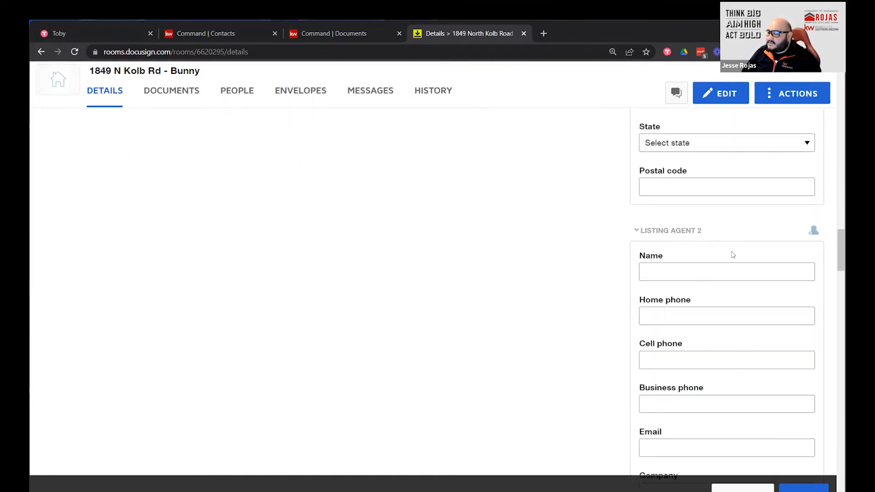
pyautogui.scroll(-14, 732, 254)
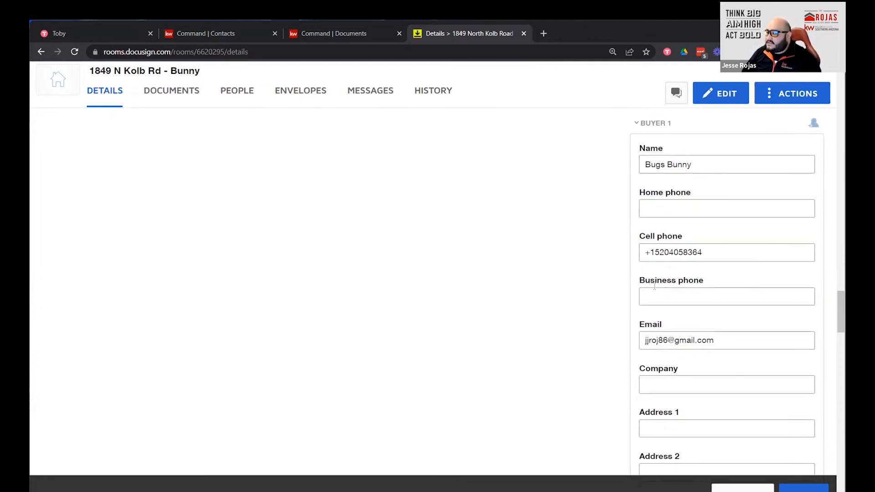
pyautogui.scroll(-7, 665, 340)
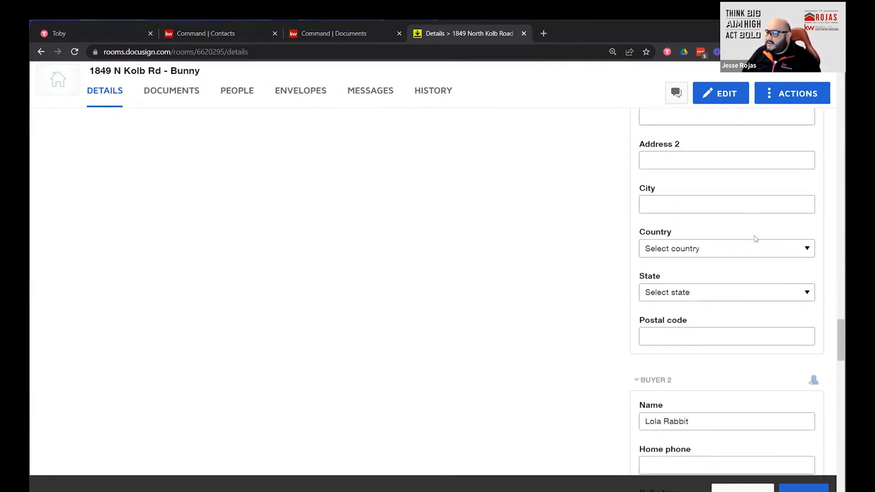
pyautogui.scroll(-5, 604, 333)
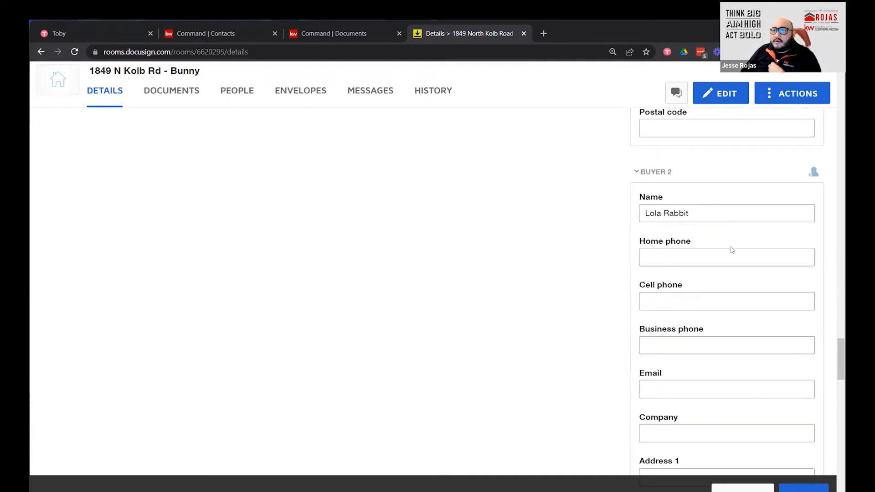
pyautogui.scroll(-3, 665, 326)
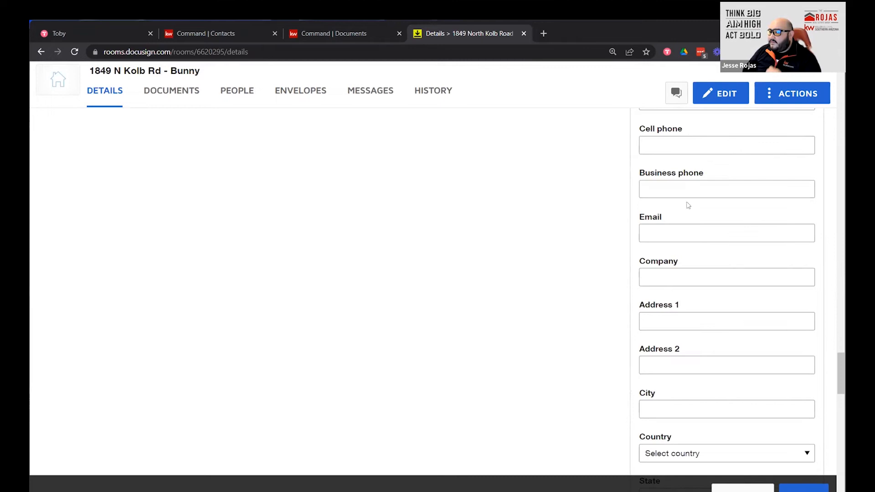
pyautogui.scroll(-3, 713, 438)
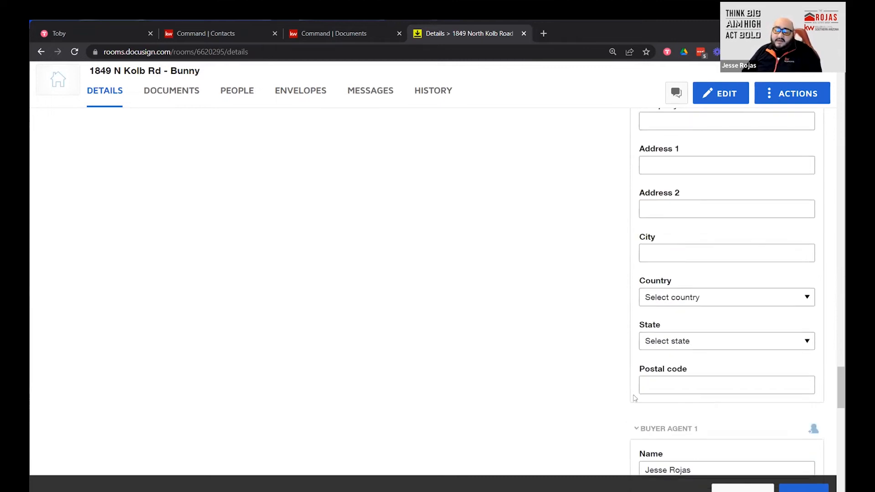
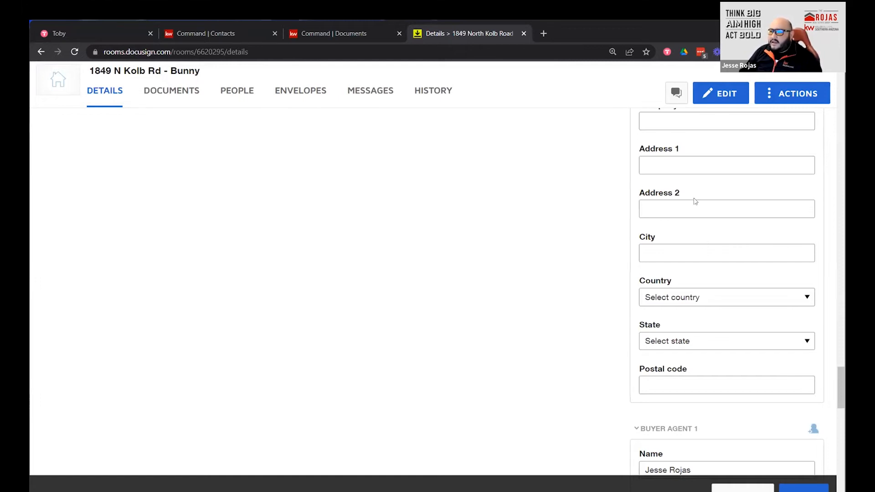
# Clear the agent name from the Listing Agent 1 Name field.
pyautogui.scroll(7, 694, 201)
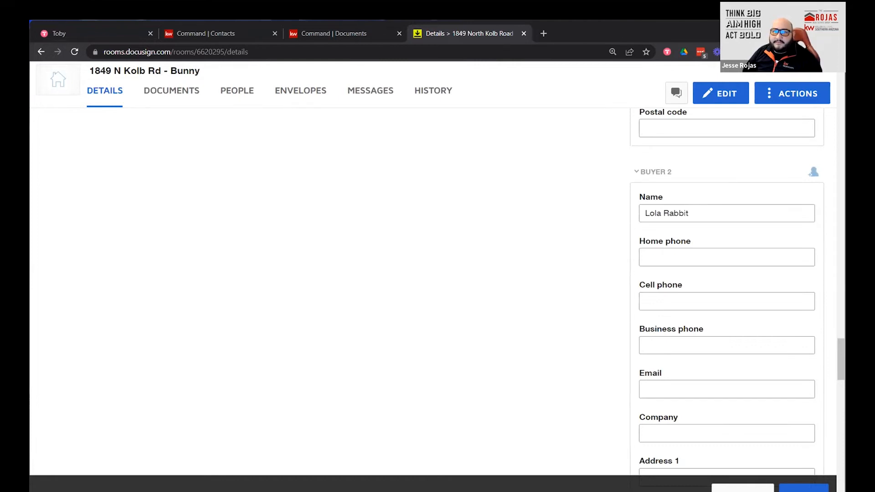
pyautogui.scroll(17, 695, 219)
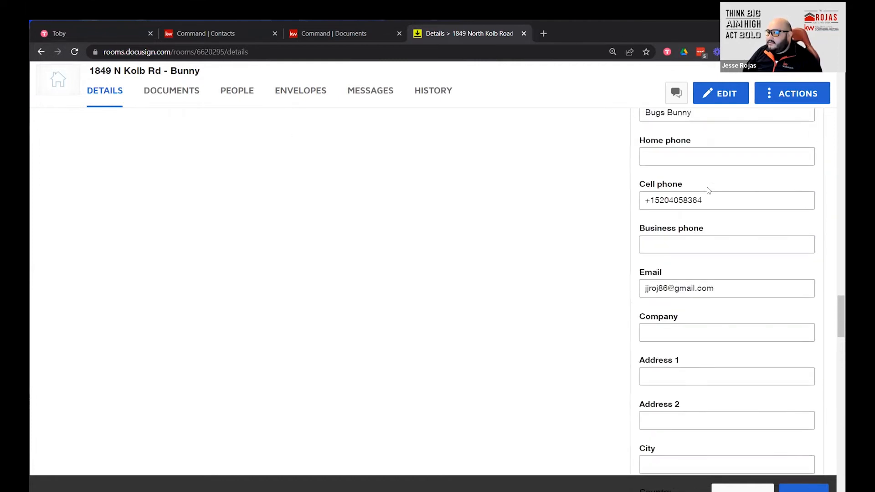
pyautogui.scroll(14, 708, 190)
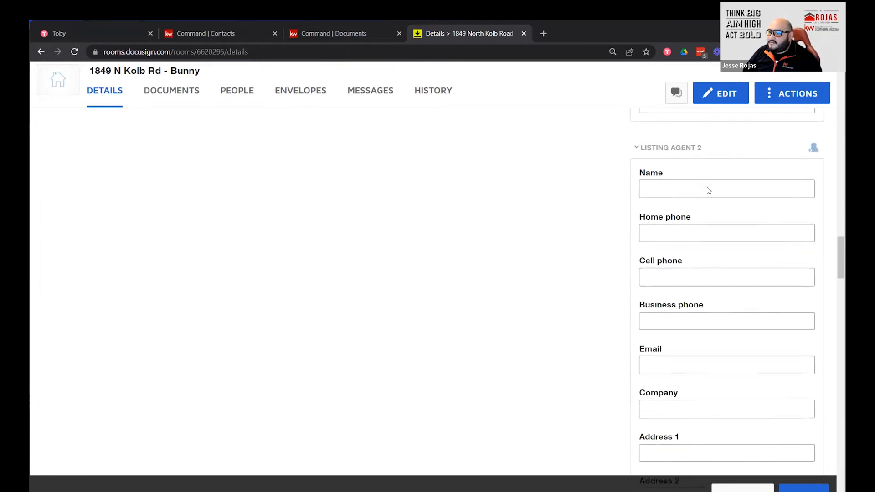
pyautogui.scroll(7, 709, 191)
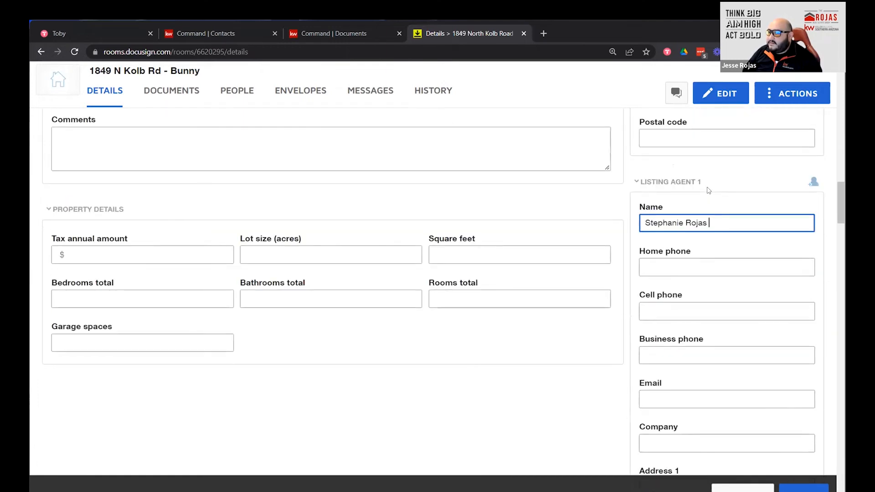
pyautogui.hotkey('ctrl', 'a')
pyautogui.press('BackSpace')
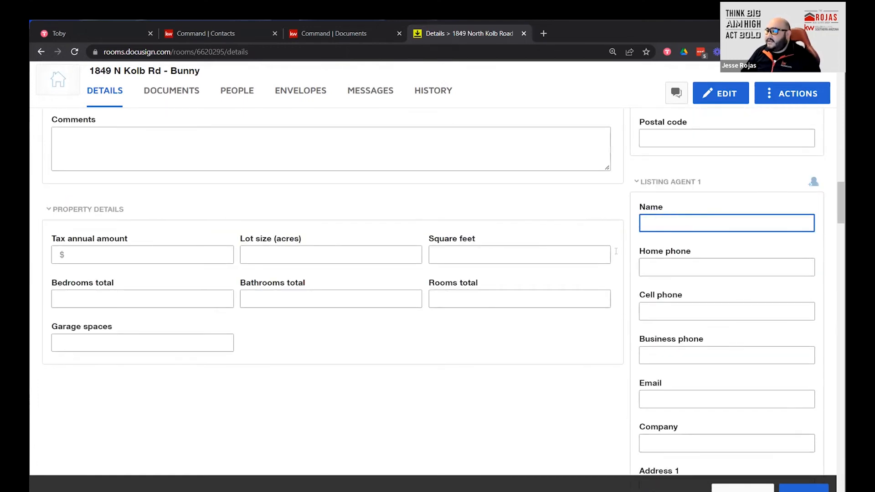
# Scroll down to review the Buyer Agent 1 brokerage, office address, city, country and state.
pyautogui.scroll(-1, 750, 301)
pyautogui.scroll(-20, 749, 300)
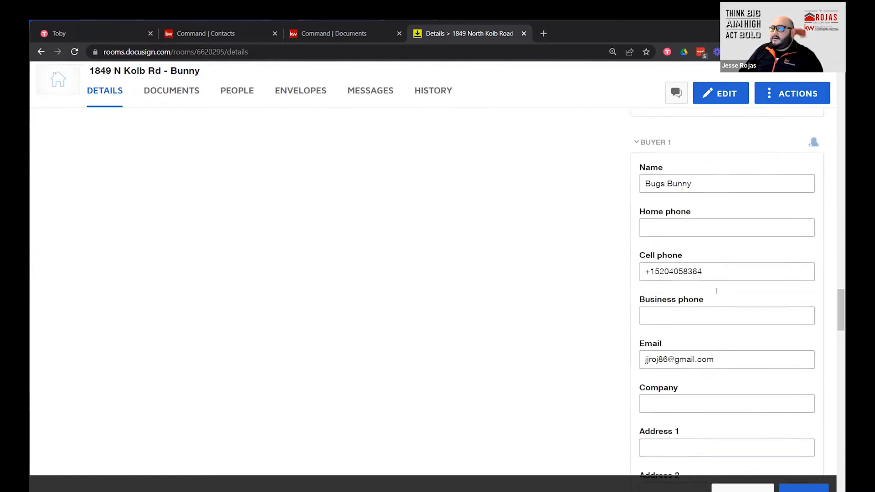
pyautogui.scroll(-4, 716, 291)
pyautogui.scroll(-7, 716, 291)
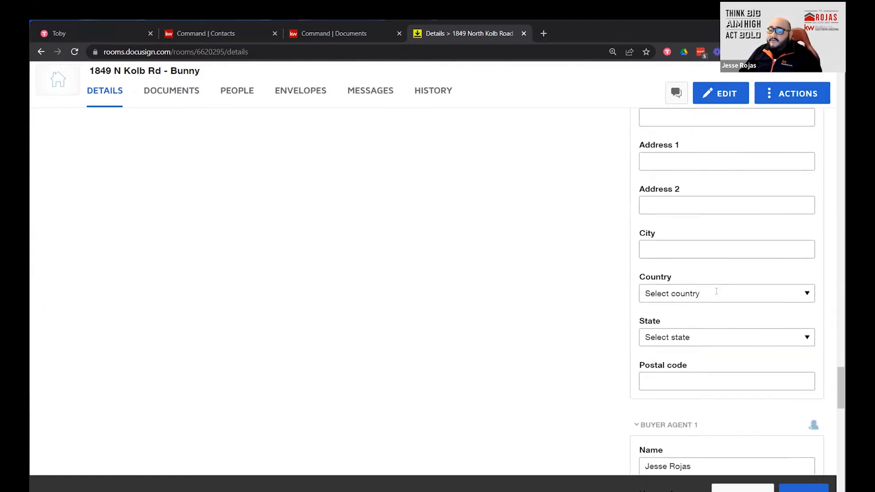
pyautogui.scroll(-2, 712, 298)
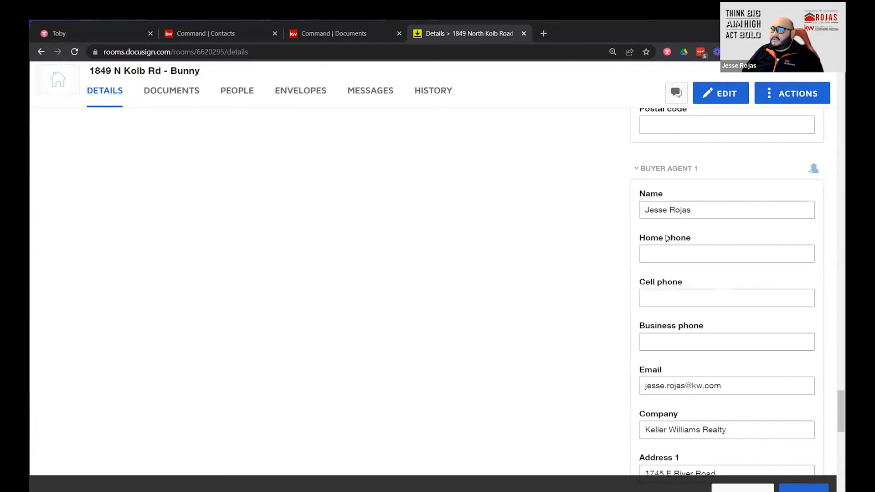
pyautogui.scroll(-2, 693, 205)
pyautogui.scroll(2, 718, 173)
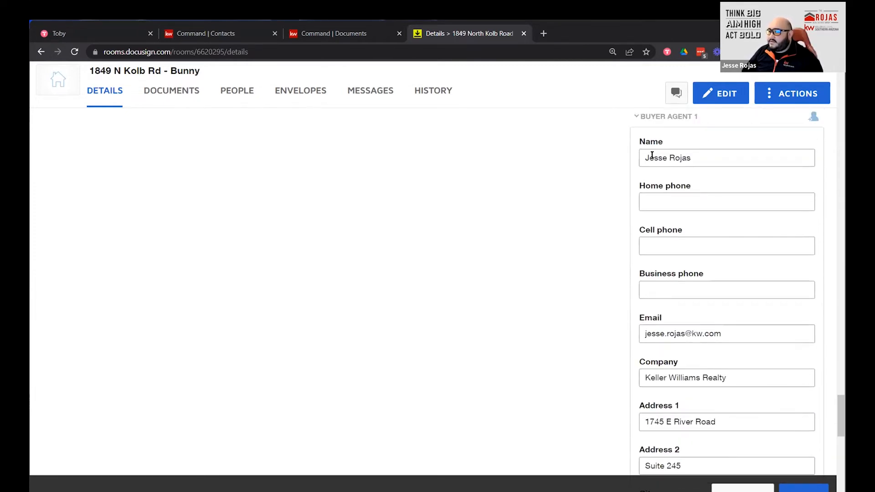
pyautogui.scroll(-3, 686, 232)
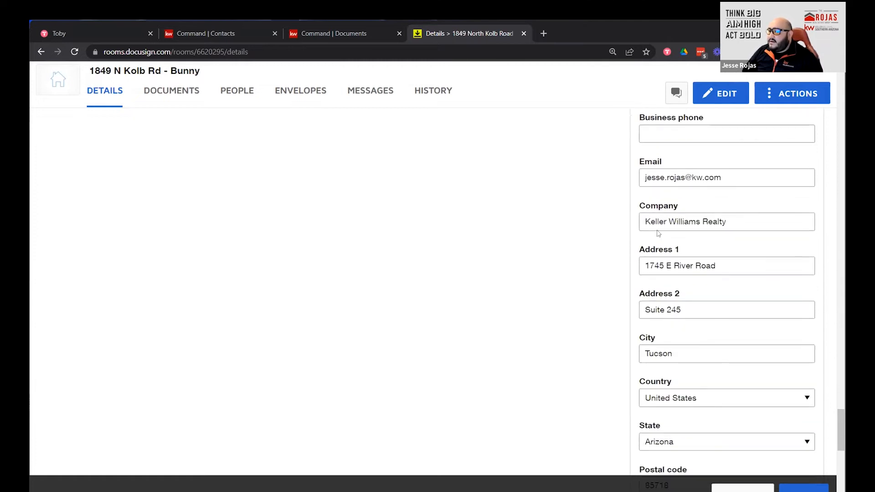
pyautogui.press('ctrl')
pyautogui.press('ctrl')
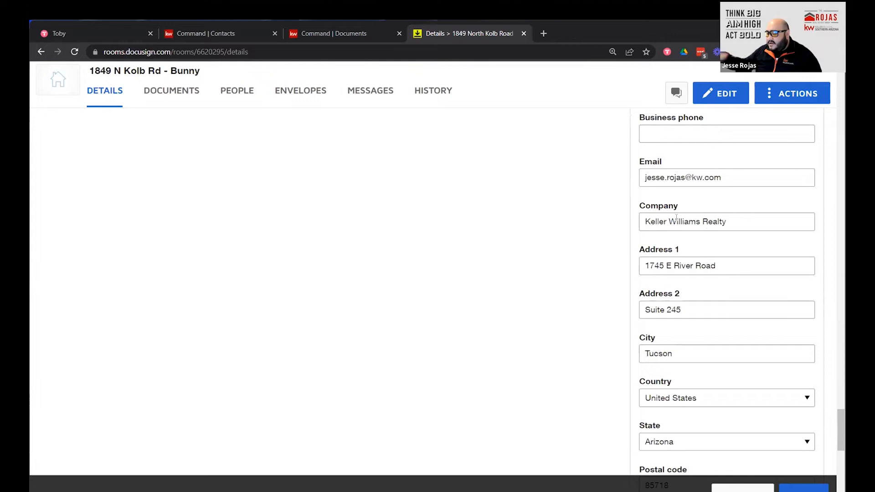
# Change Buyer Agent 1's company from Keller Williams Realty to Keller Williams Southern Arizona.
pyautogui.click(740, 223)
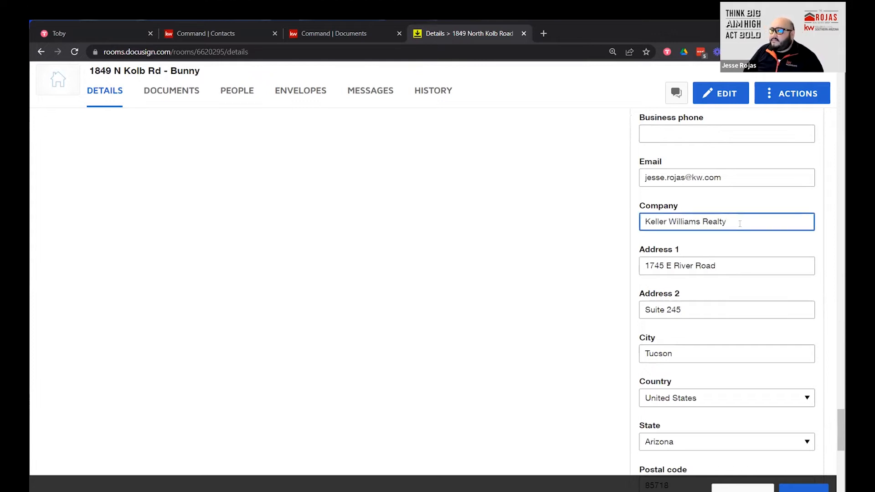
pyautogui.press('BackSpace')
pyautogui.press('BackSpace')
pyautogui.press('BackSpace')
pyautogui.press('BackSpace')
pyautogui.press('BackSpace')
pyautogui.press('BackSpace')
pyautogui.write('S')
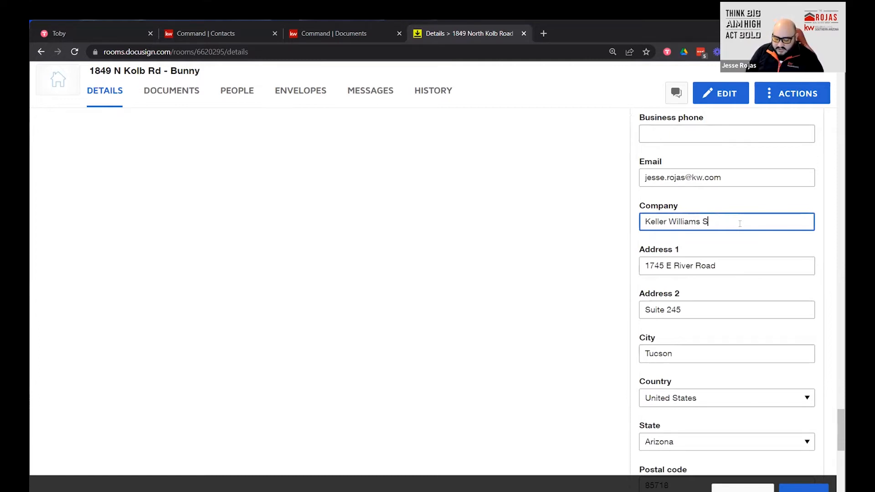
pyautogui.write('outhern A')
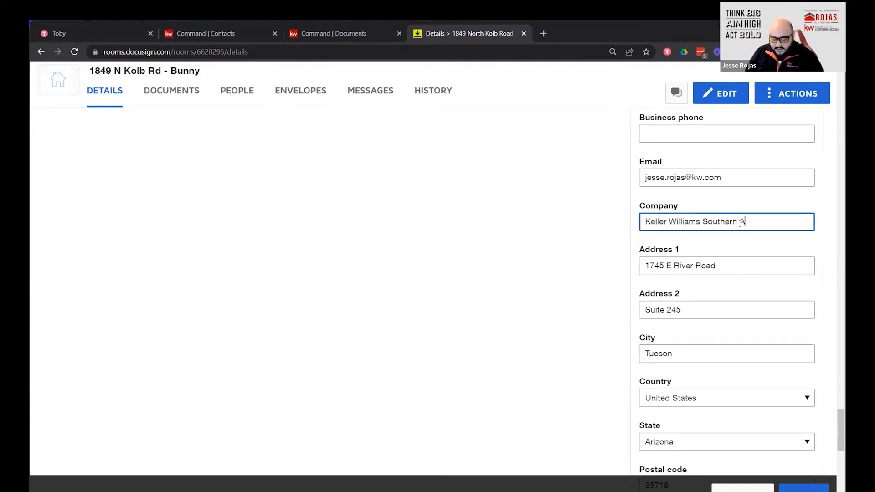
pyautogui.write('rizona')
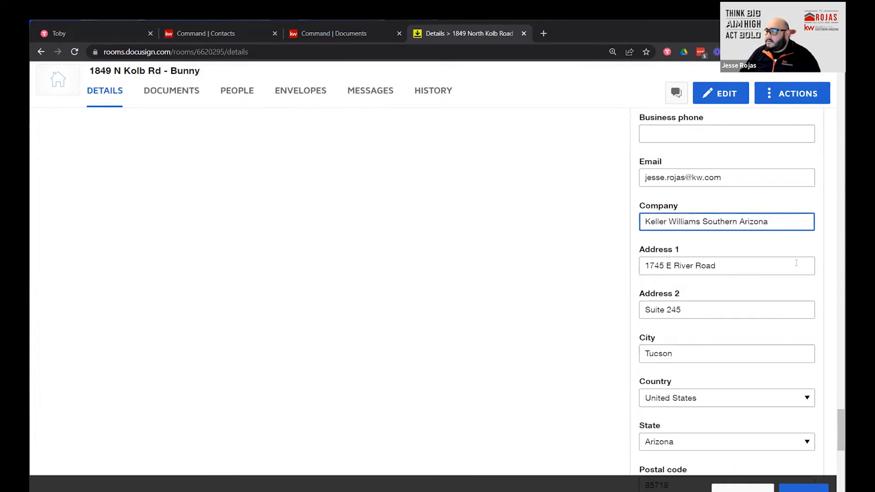
# Change Buyer Agent 2's company to Keller Williams Southern Arizona, fixing the 'Southern' typo.
pyautogui.scroll(-6, 755, 302)
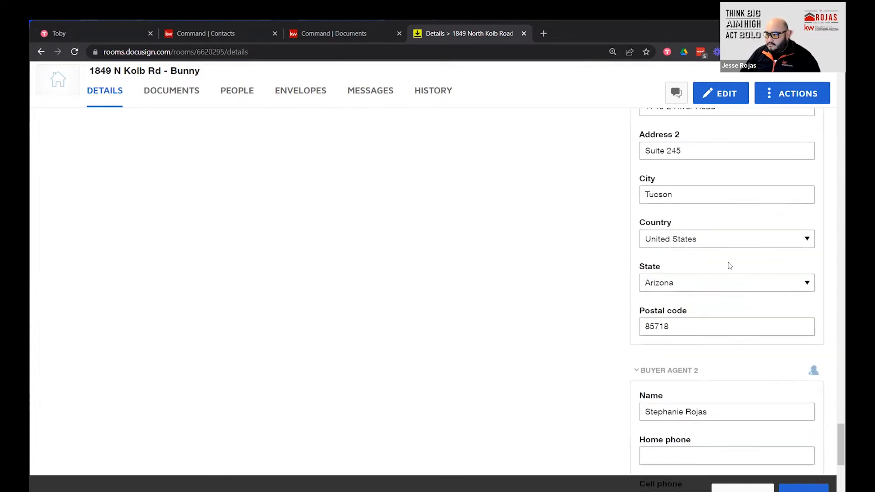
pyautogui.scroll(-3, 774, 324)
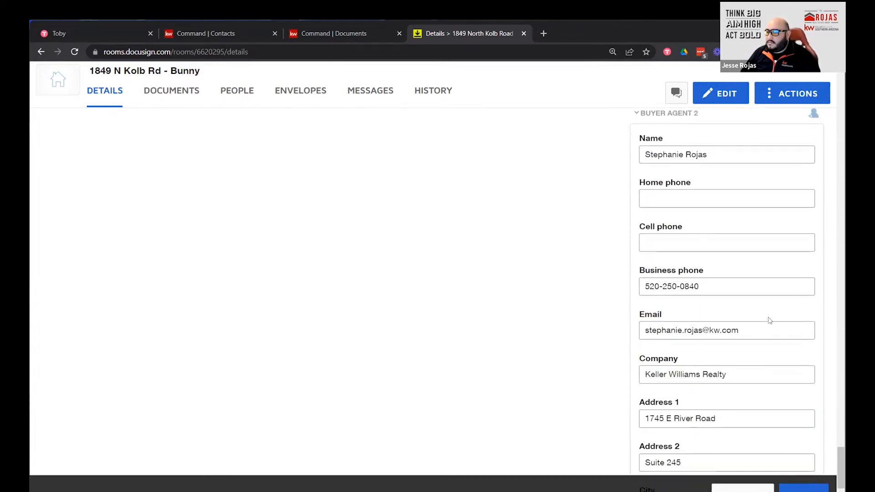
pyautogui.scroll(-2, 805, 416)
pyautogui.moveTo(733, 273); pyautogui.dragTo(700, 274)
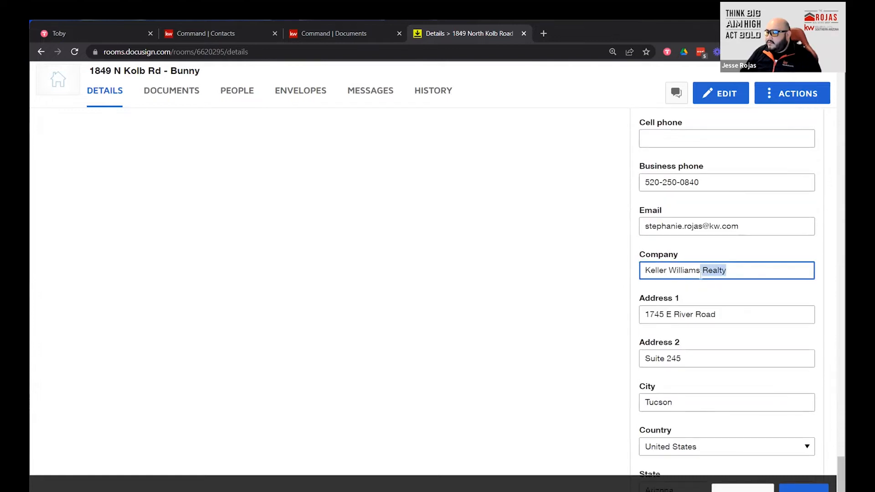
pyautogui.press('BackSpace')
pyautogui.write('Soutehrn')
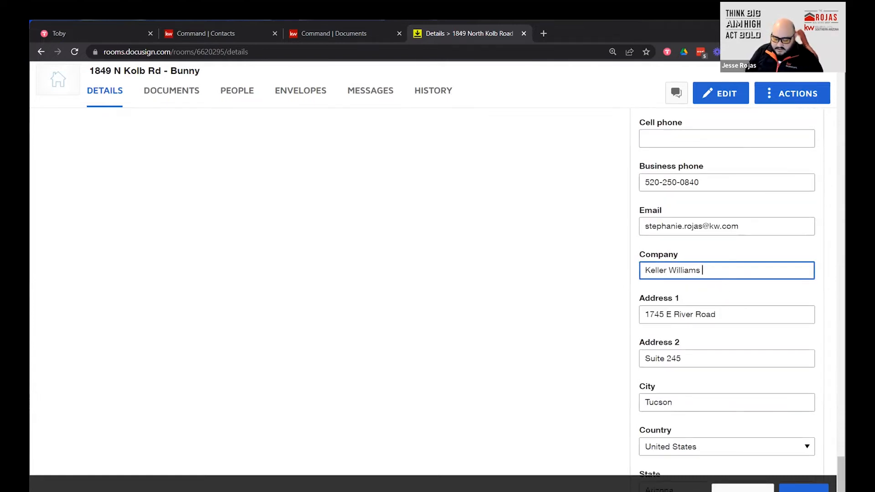
pyautogui.press('BackSpace')
pyautogui.press('BackSpace')
pyautogui.press('BackSpace')
pyautogui.press('BackSpace')
pyautogui.press('BackSpace')
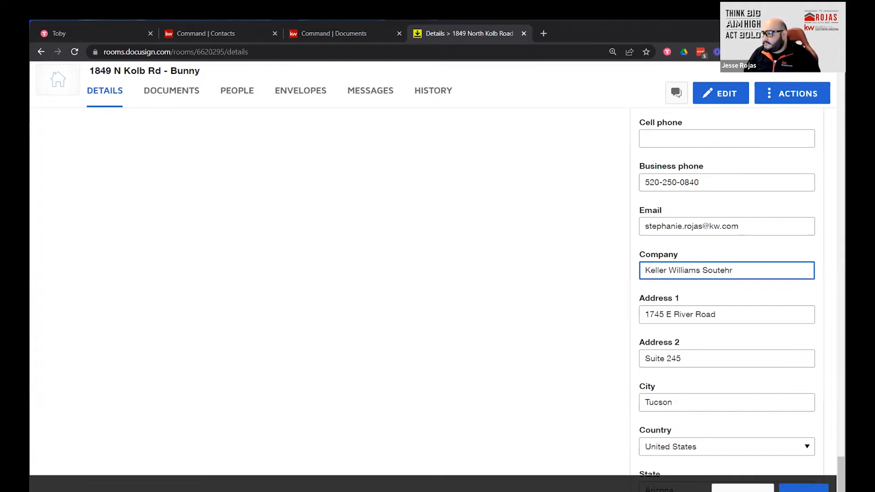
pyautogui.write('hern')
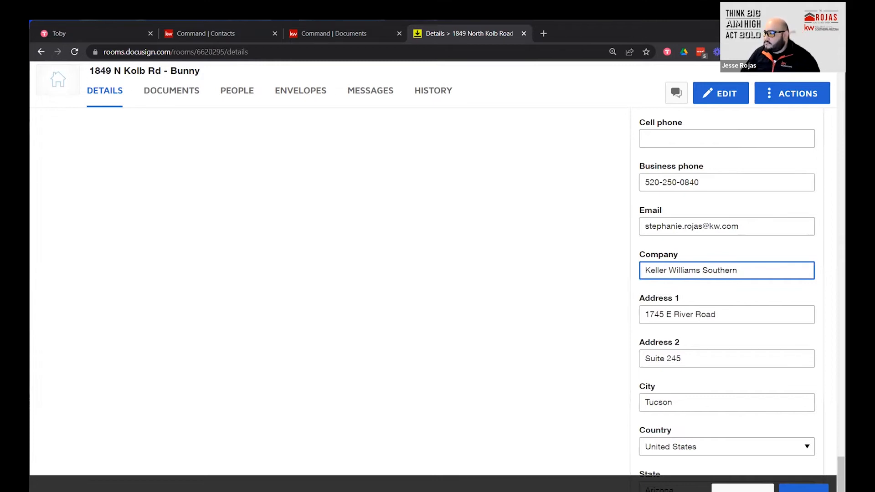
pyautogui.write(' Arizona')
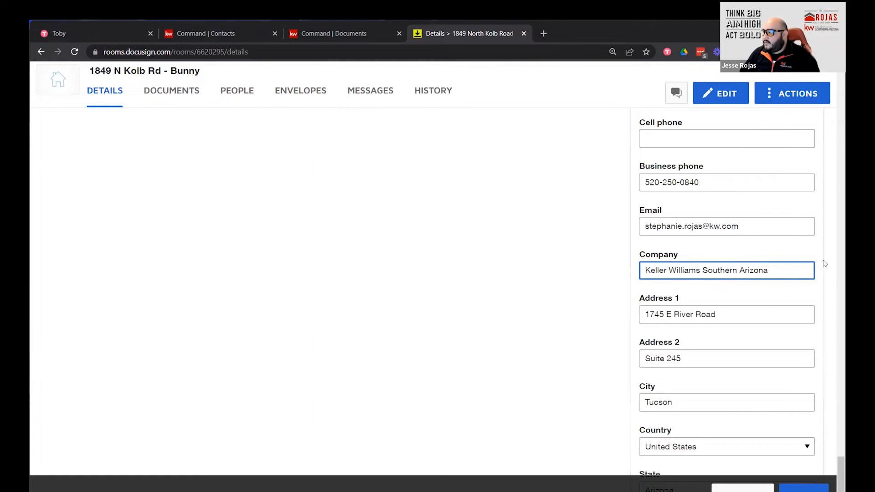
pyautogui.scroll(-6, 740, 324)
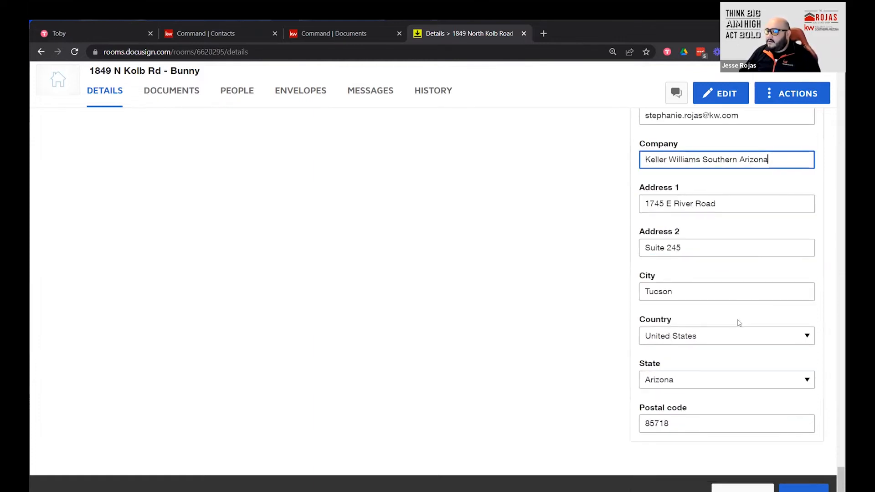
pyautogui.scroll(20, 739, 324)
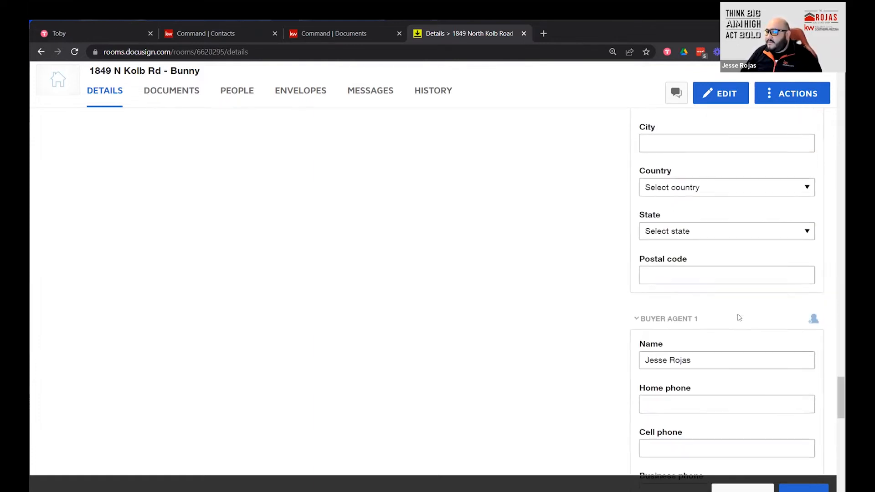
# Review the edited room details, then open and dismiss the room actions list.
pyautogui.scroll(18, 739, 315)
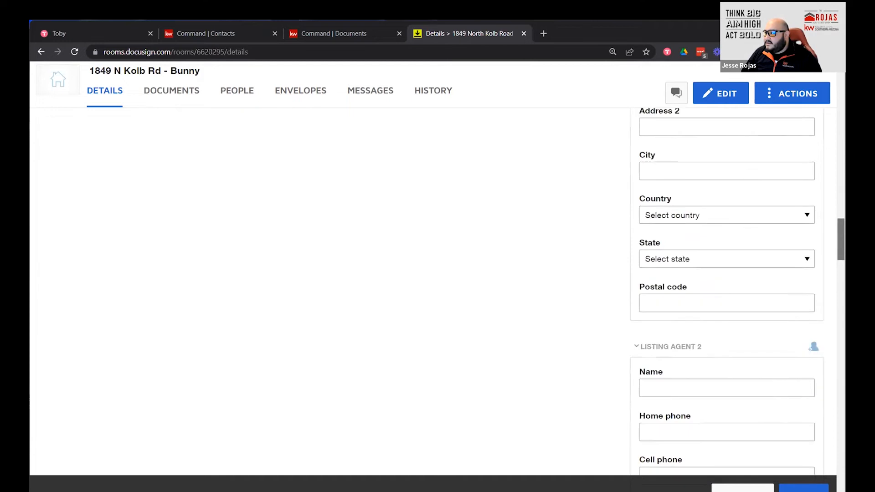
pyautogui.scroll(1, 739, 315)
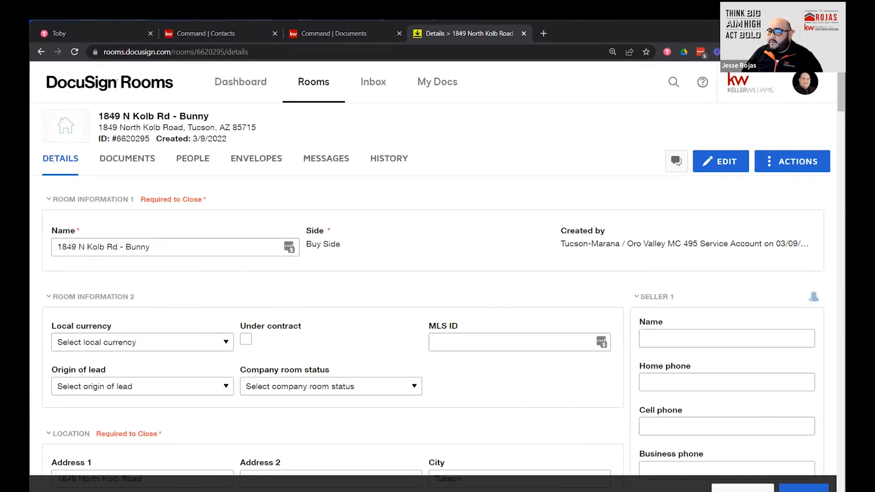
pyautogui.scroll(-9, 728, 314)
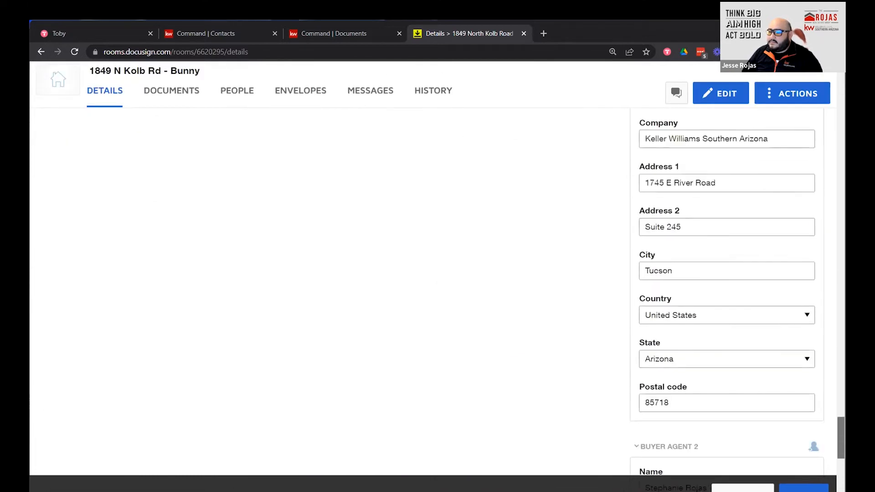
pyautogui.scroll(10, 729, 315)
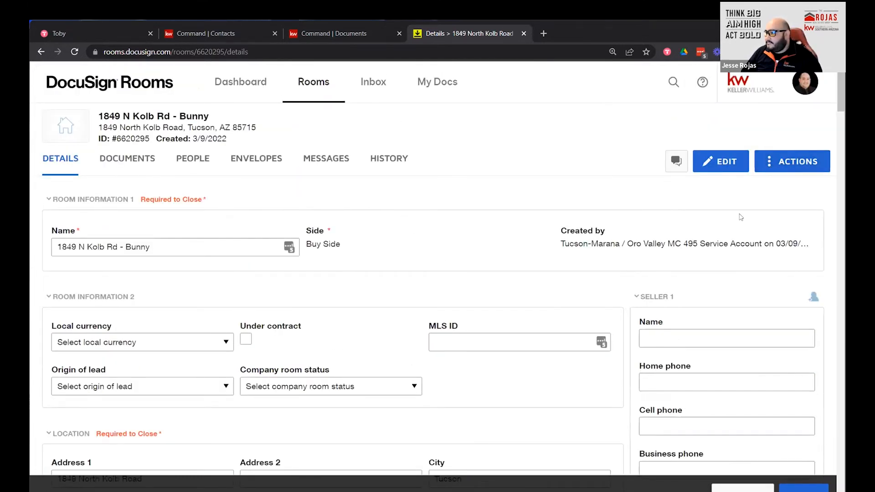
pyautogui.scroll(-2, 724, 219)
pyautogui.scroll(2, 724, 219)
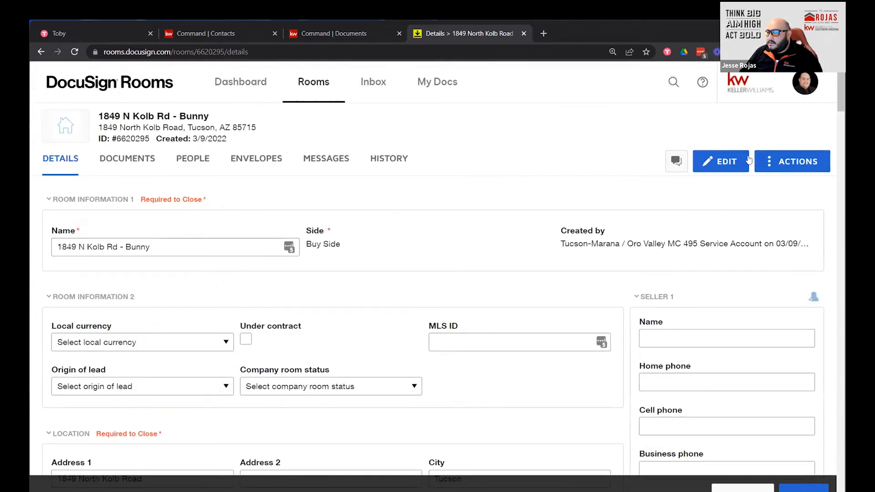
pyautogui.click(767, 161)
pyautogui.click(664, 213)
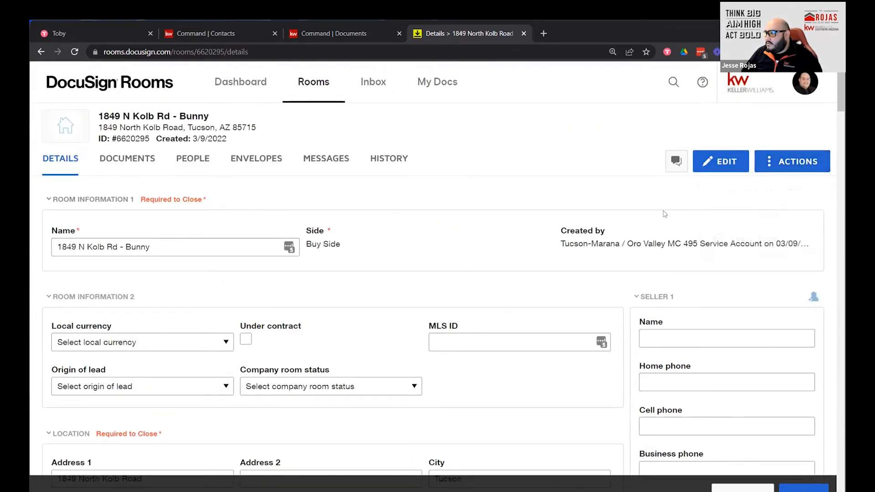
# Scroll down through the Details form, past Buyer Agent postal code 85718, to the Save button.
pyautogui.moveTo(841, 94); pyautogui.dragTo(802, 225)
pyautogui.scroll(20, 802, 225)
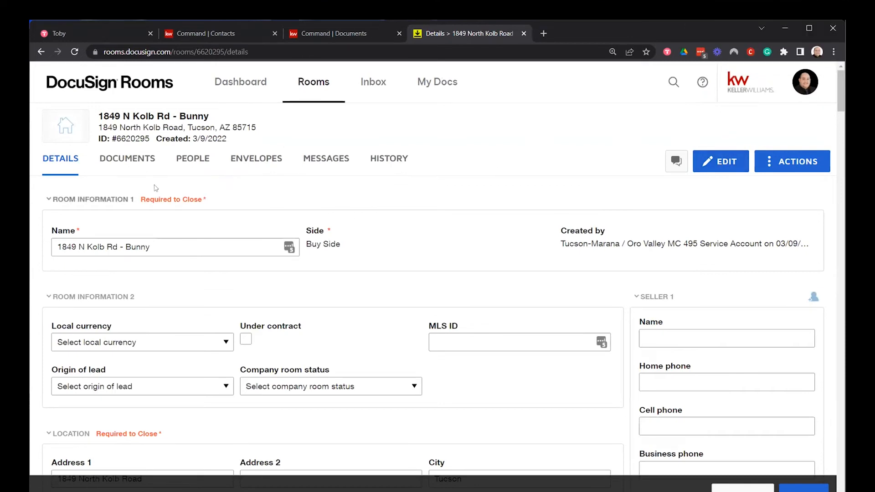
pyautogui.scroll(-1, 359, 243)
pyautogui.scroll(-1, 360, 243)
pyautogui.scroll(2, 365, 229)
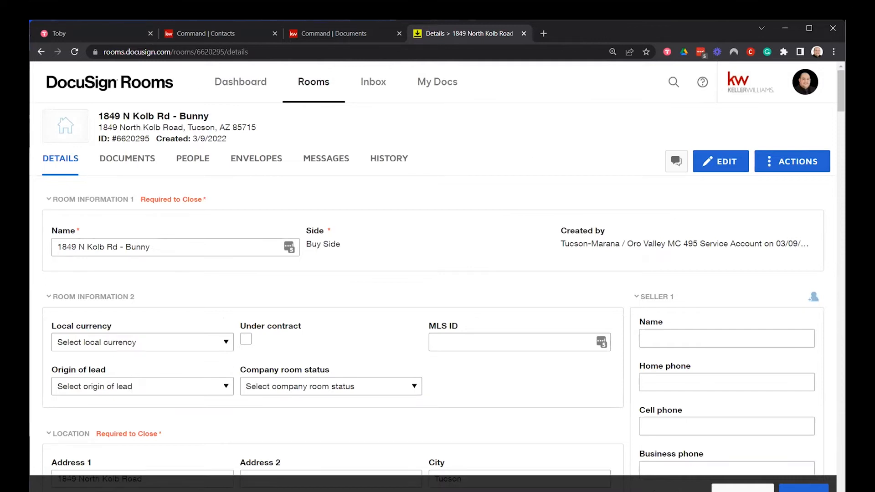
pyautogui.scroll(-1, 438, 273)
pyautogui.scroll(-3, 437, 273)
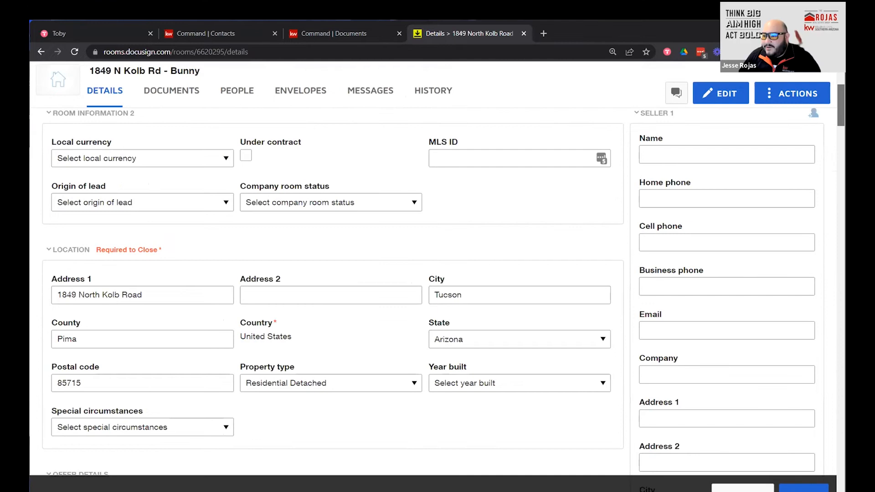
pyautogui.scroll(-5, 437, 273)
pyautogui.scroll(-12, 333, 273)
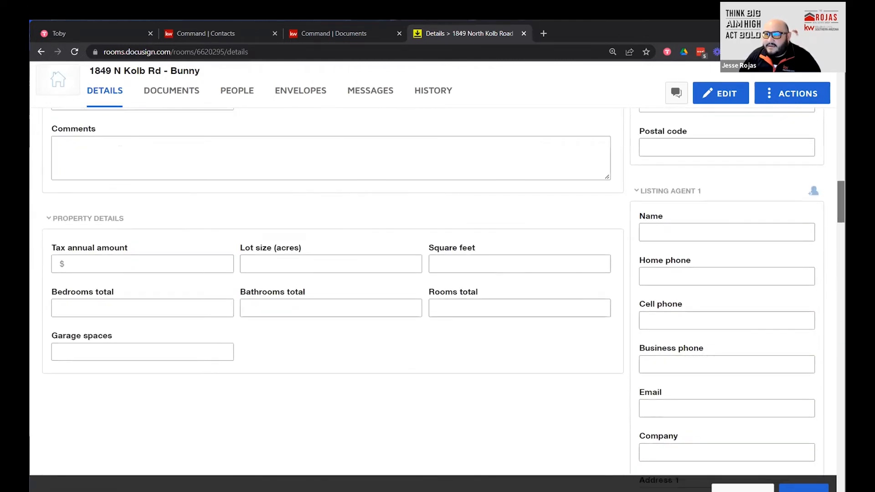
pyautogui.scroll(-7, 437, 274)
pyautogui.scroll(-15, 438, 273)
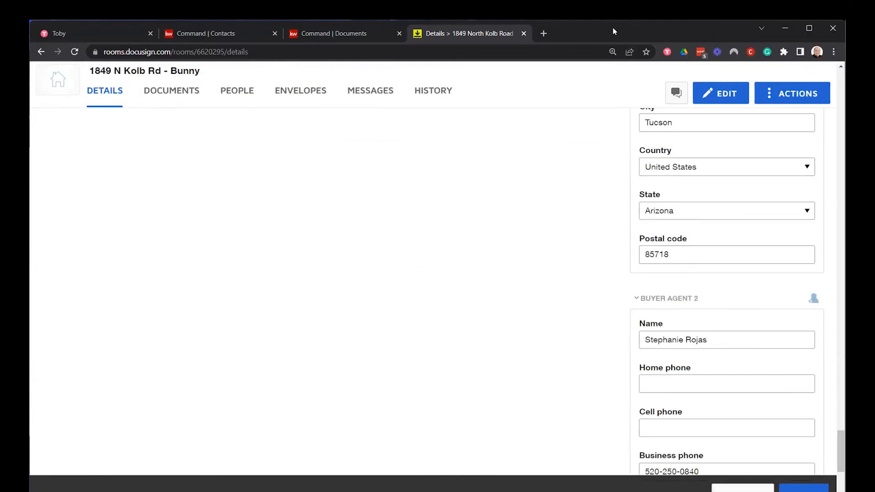
# Save the room details, view the room's documents, then go to My Docs.
pyautogui.click(819, 484)
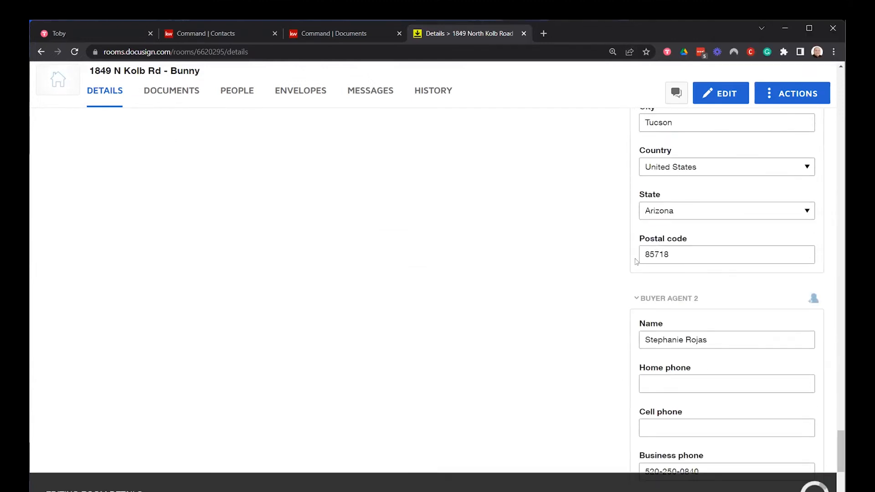
pyautogui.scroll(10, 704, 340)
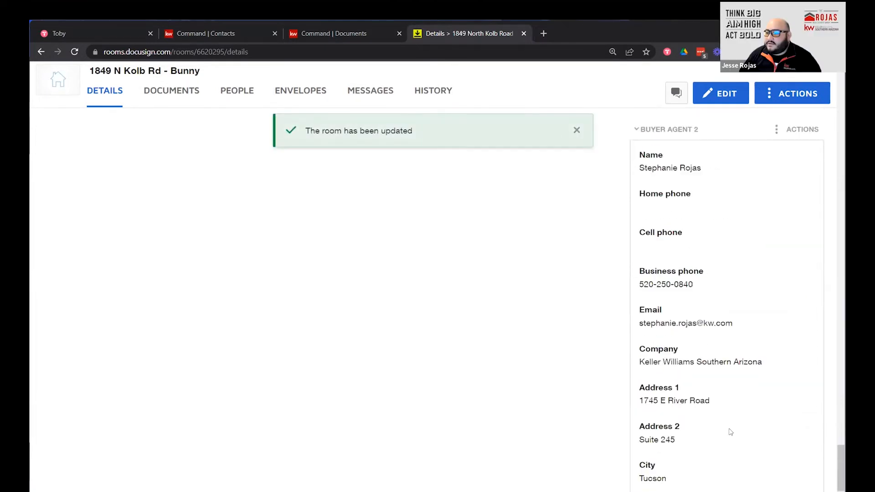
pyautogui.scroll(5, 318, 419)
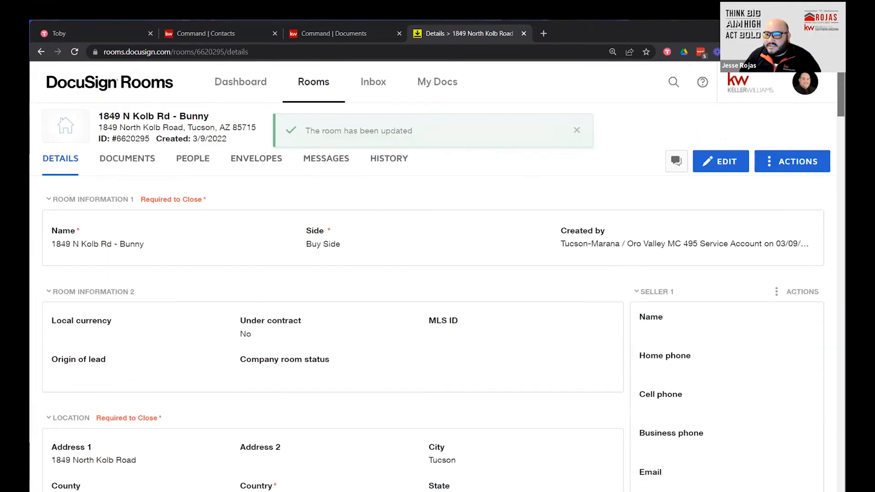
pyautogui.click(121, 159)
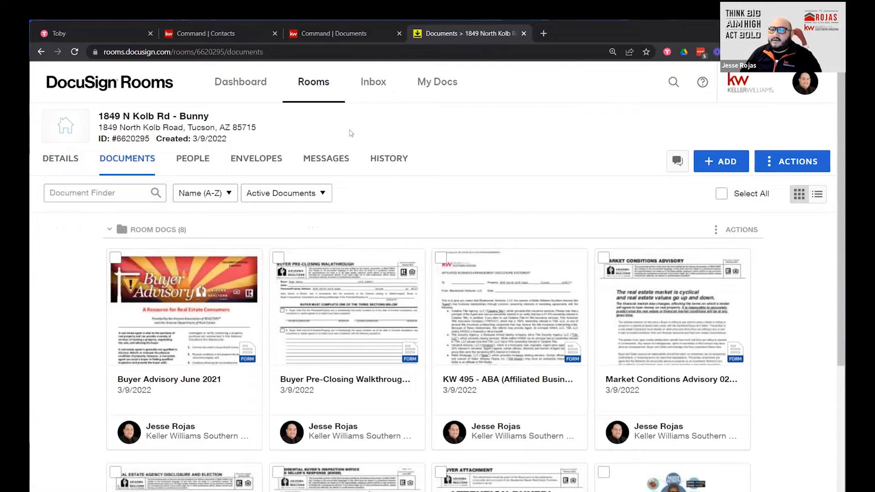
pyautogui.click(441, 89)
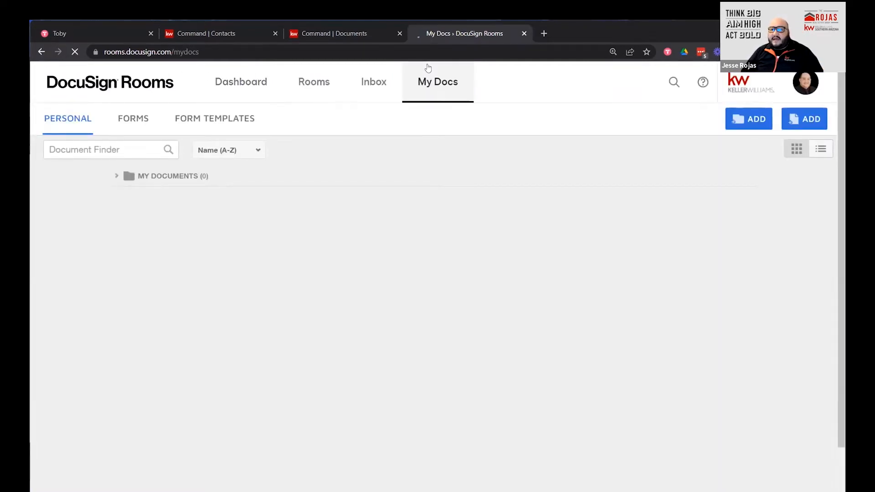
# Show the Form Templates section in My Docs and wait for its list to load.
pyautogui.click(205, 119)
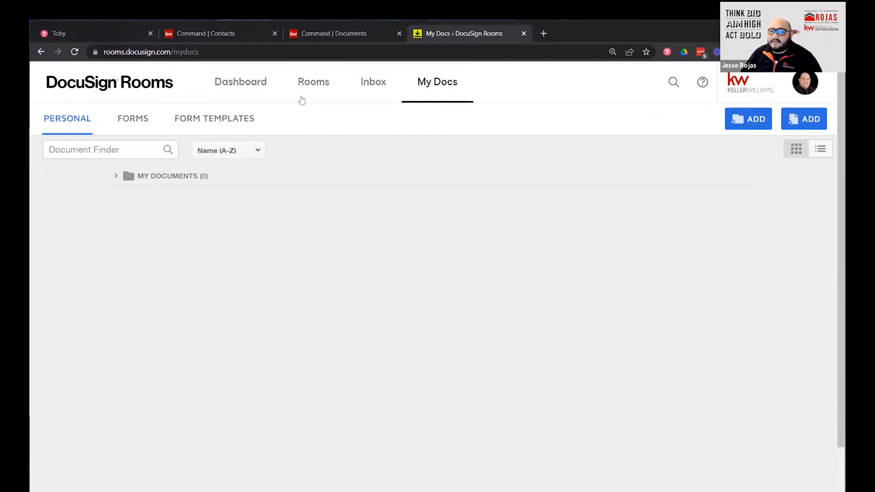
pyautogui.click(220, 121)
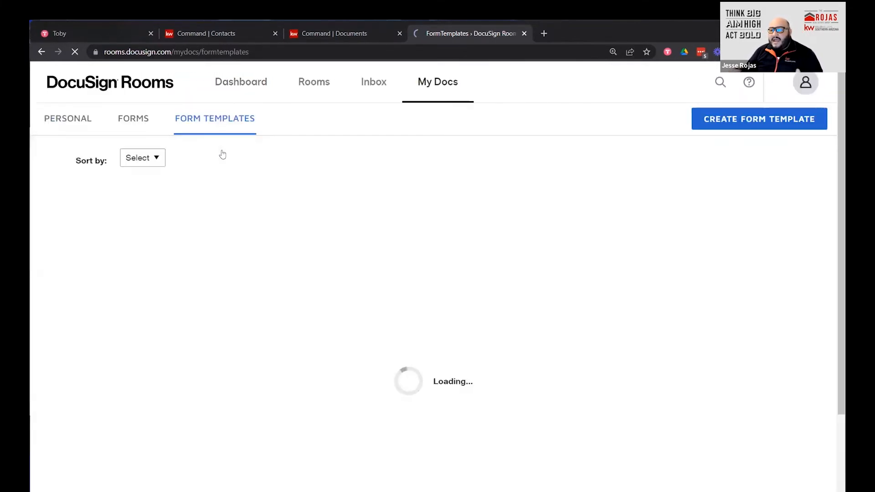
# Delete the Buyer-Broker Exclusive Employment Agreement - 2/2021 Actual template, leaving Listing Agreement untouched.
pyautogui.scroll(-3, 460, 313)
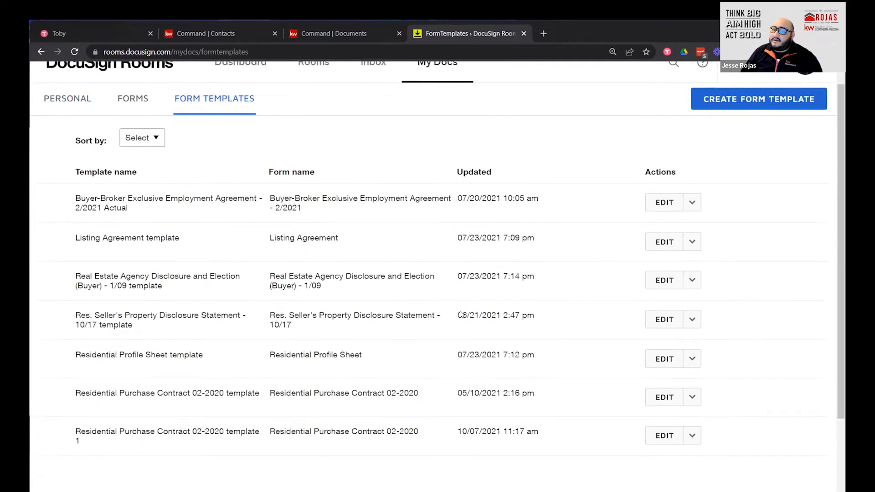
pyautogui.scroll(3, 459, 314)
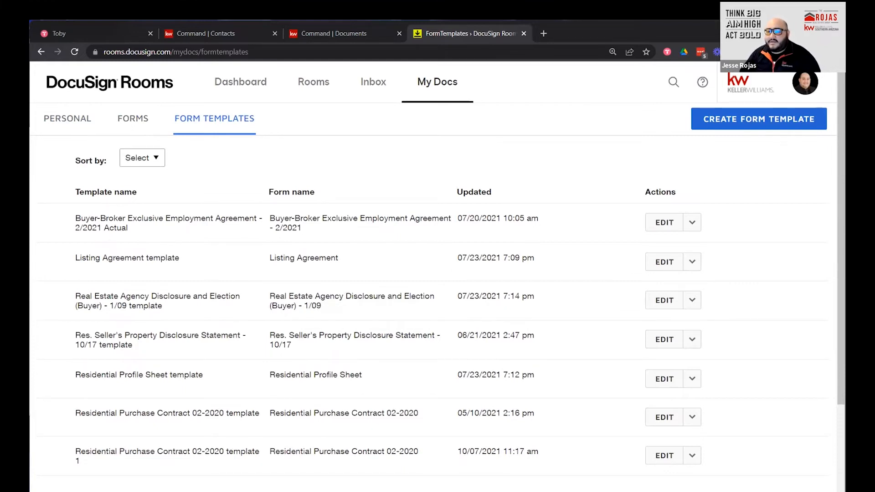
pyautogui.click(699, 226)
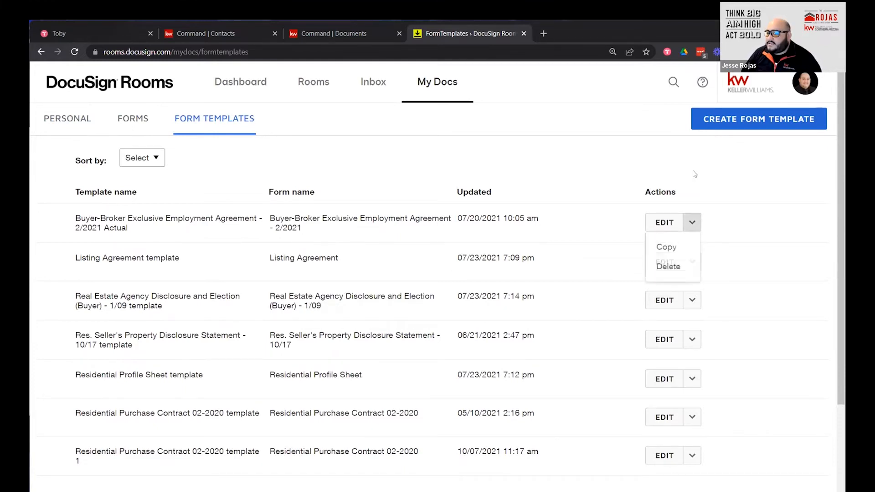
pyautogui.click(692, 272)
pyautogui.click(324, 209)
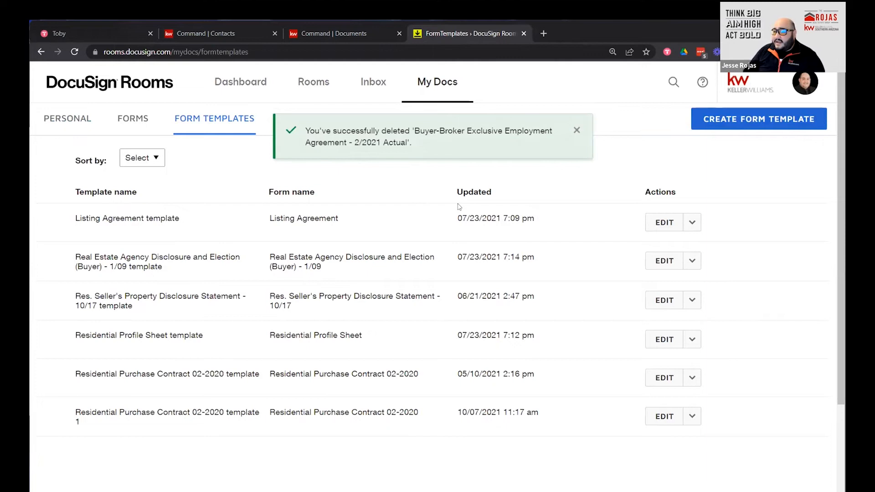
pyautogui.click(693, 223)
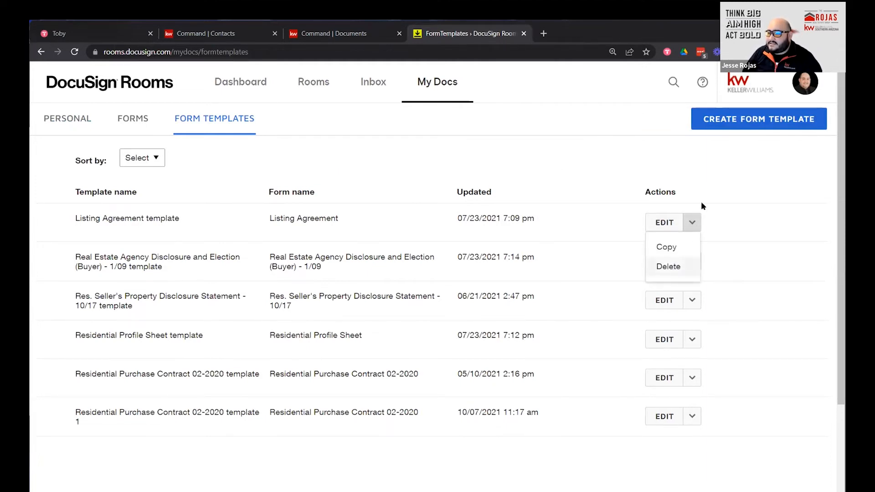
pyautogui.click(627, 180)
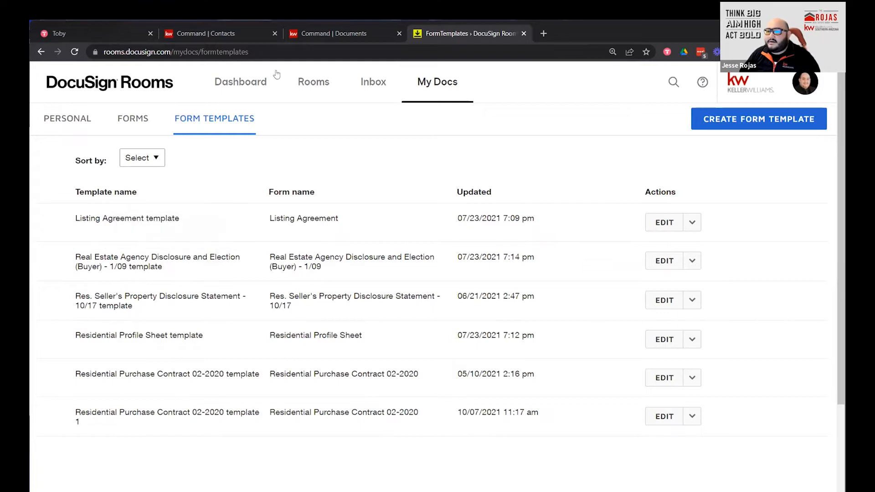
# Create a template from the Residential Resale - Purchase form group's Buyer-Broker Exclusive Employment Agreement.
pyautogui.click(755, 123)
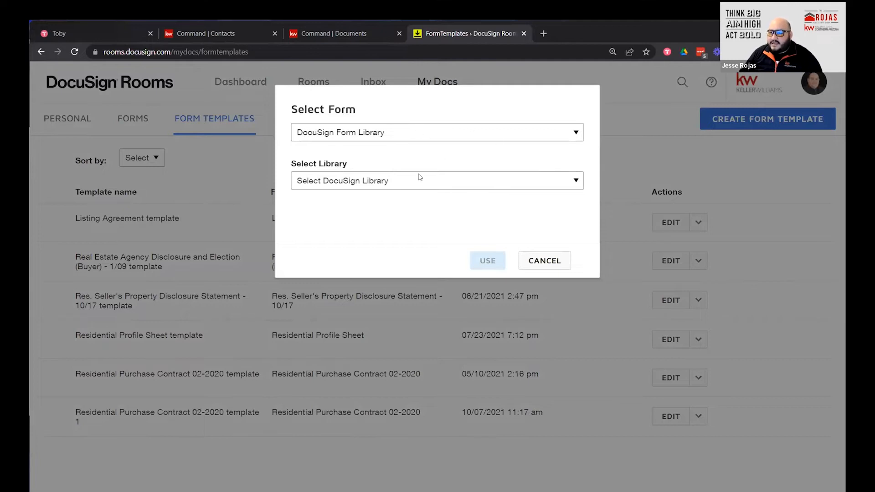
pyautogui.click(443, 136)
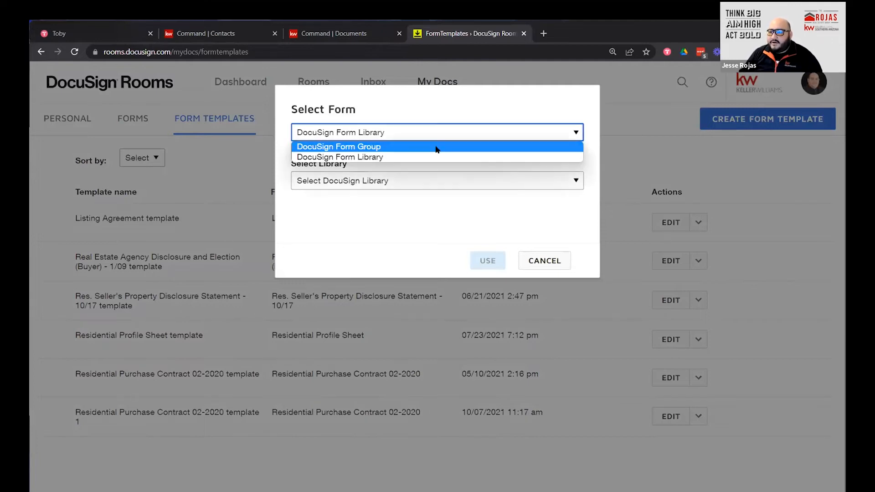
pyautogui.click(438, 146)
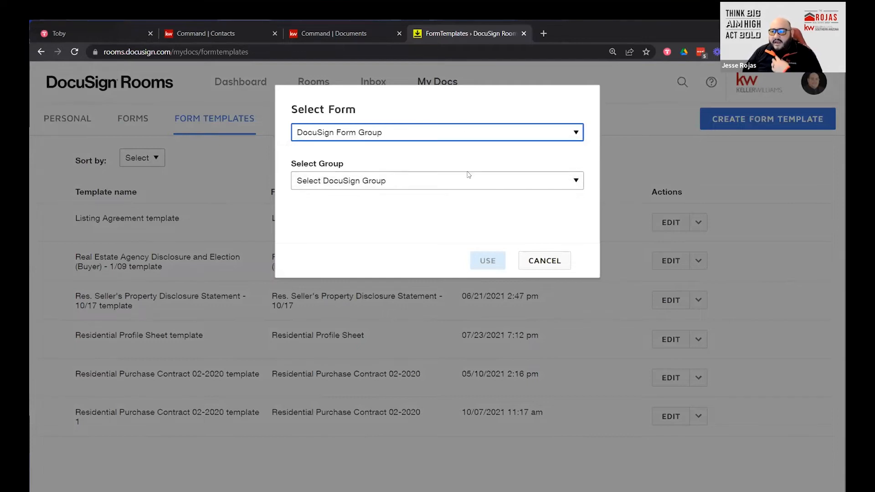
pyautogui.click(467, 182)
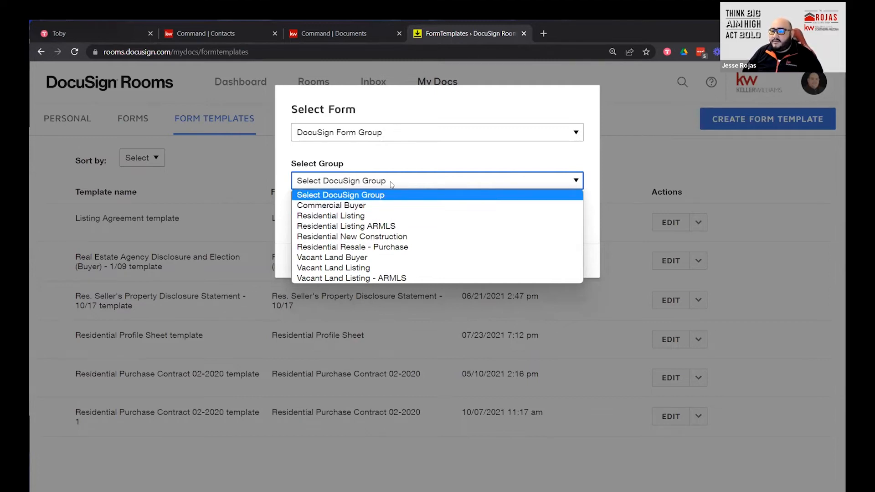
pyautogui.click(411, 183)
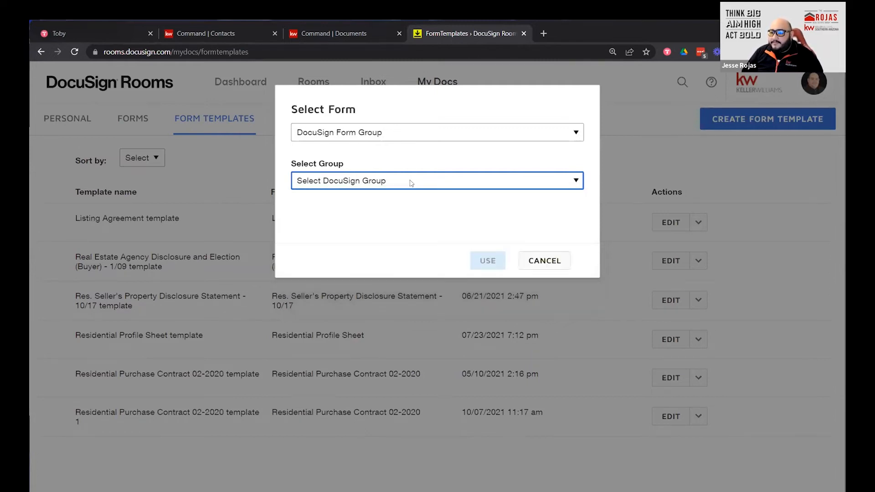
pyautogui.click(411, 183)
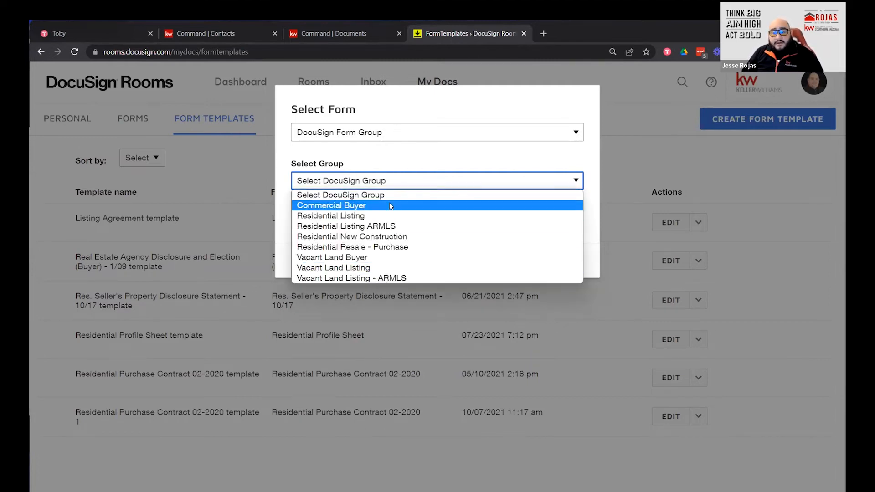
pyautogui.click(412, 248)
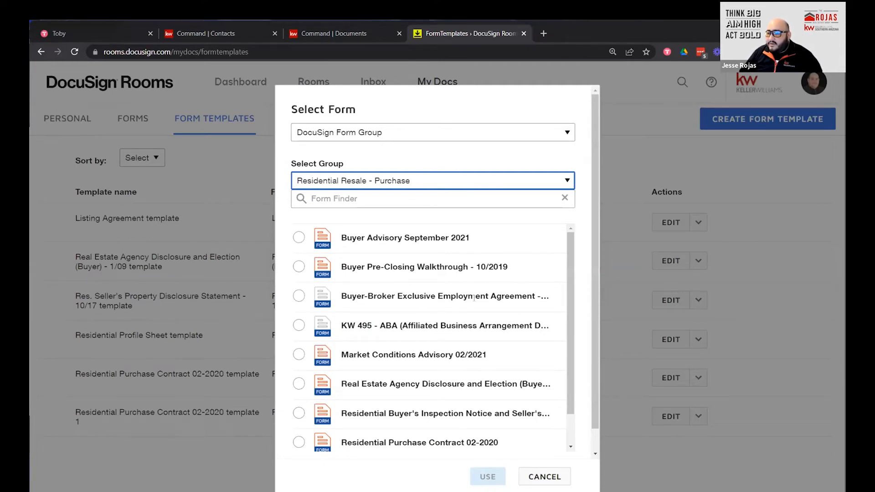
pyautogui.click(298, 297)
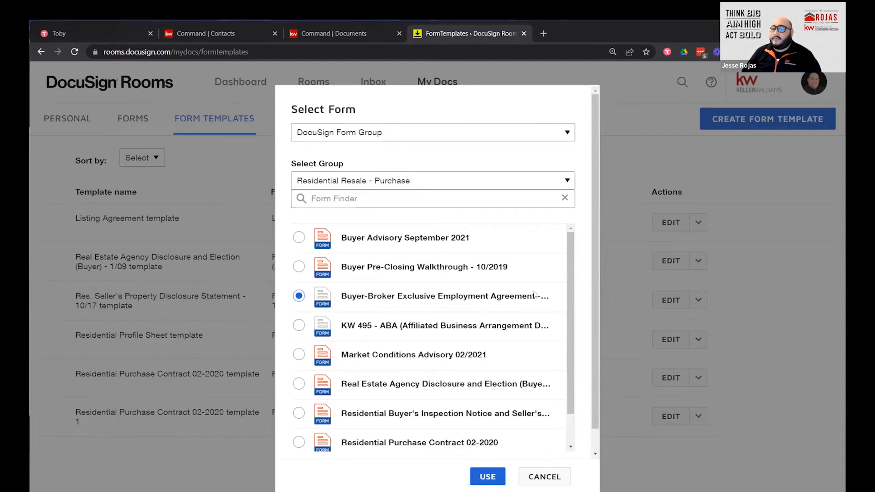
pyautogui.click(487, 478)
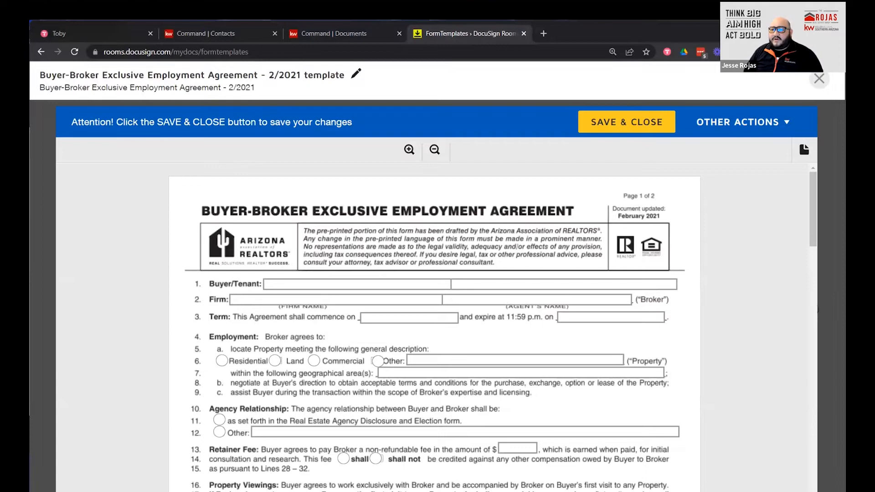
# Confirm the template title and enter Keller Williams Southern Arizona in the Firm field.
pyautogui.click(355, 74)
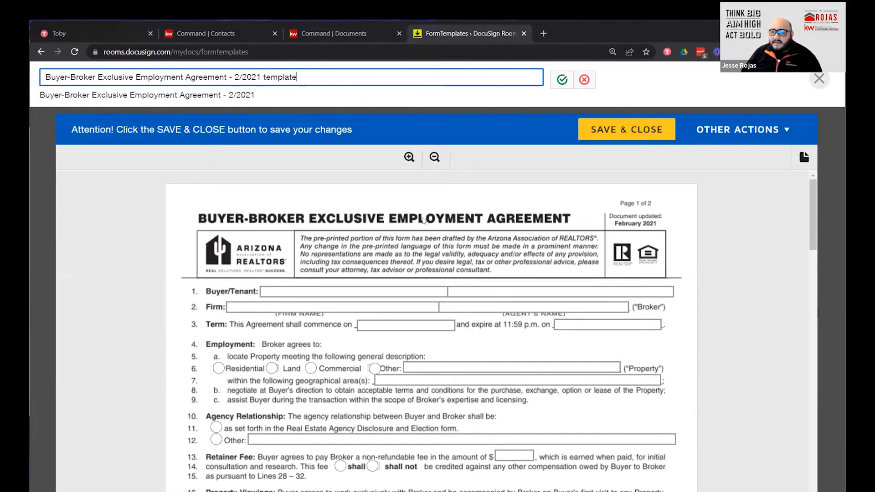
pyautogui.click(561, 81)
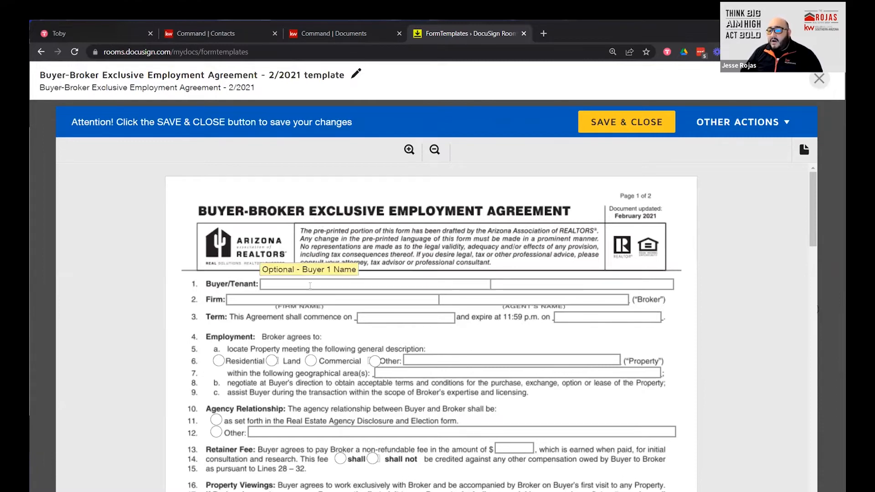
pyautogui.click(319, 300)
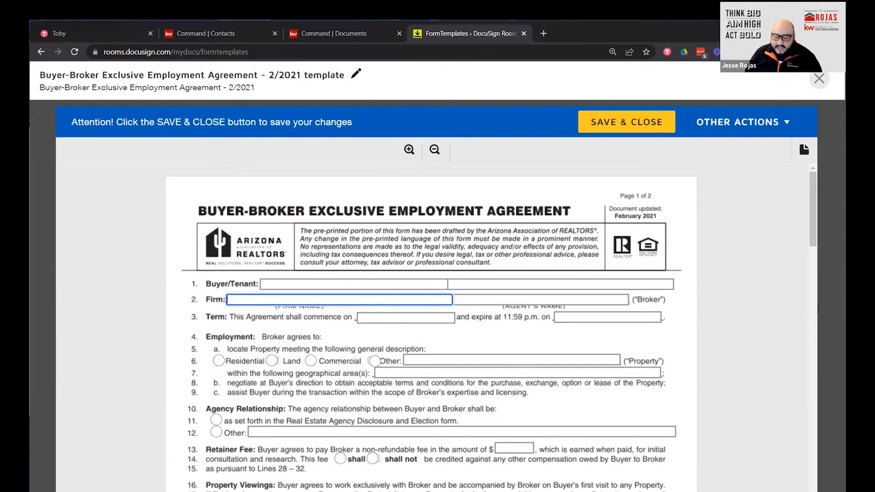
pyautogui.write('Keller Wilia')
pyautogui.press('BackSpace')
pyautogui.press('BackSpace')
pyautogui.press('BackSpace')
pyautogui.press('BackSpace')
pyautogui.press('BackSpace')
pyautogui.press('BackSpace')
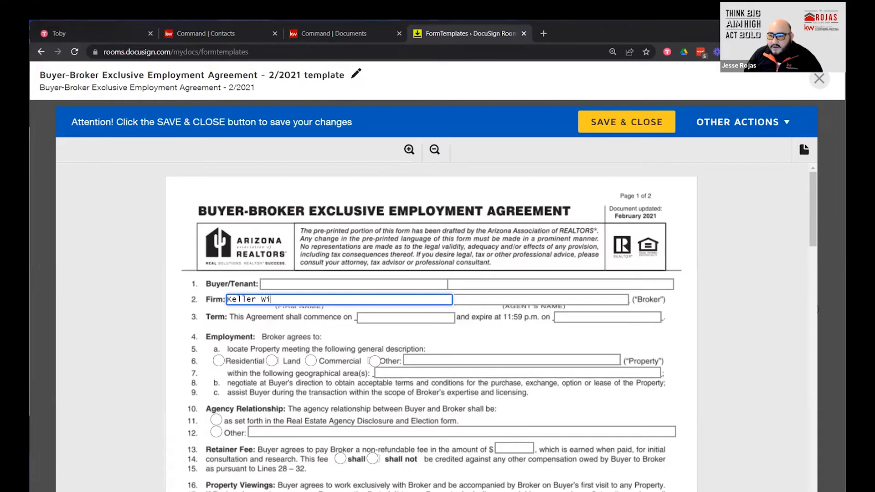
pyautogui.write('Willia')
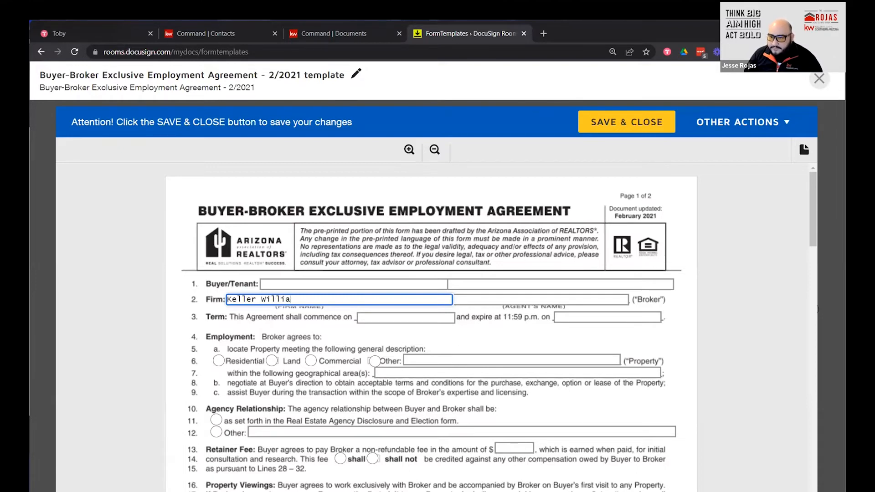
pyautogui.write('ms Southern ')
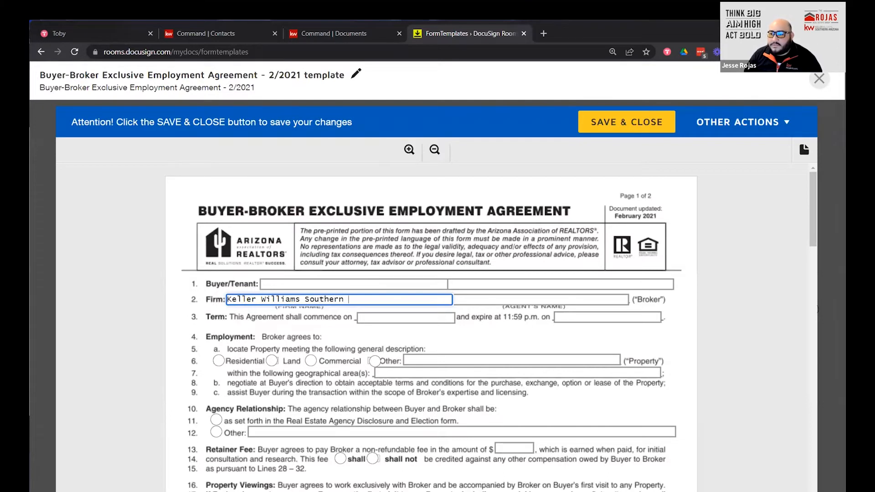
pyautogui.write('Arizona')
# Enter the agent's full name beside the firm, capitalising the surname.
pyautogui.press('Tab')
pyautogui.press('Left')
pyautogui.press('Left')
pyautogui.press('Left')
pyautogui.press('Left')
pyautogui.press('BackSpace')
pyautogui.press('Tab')
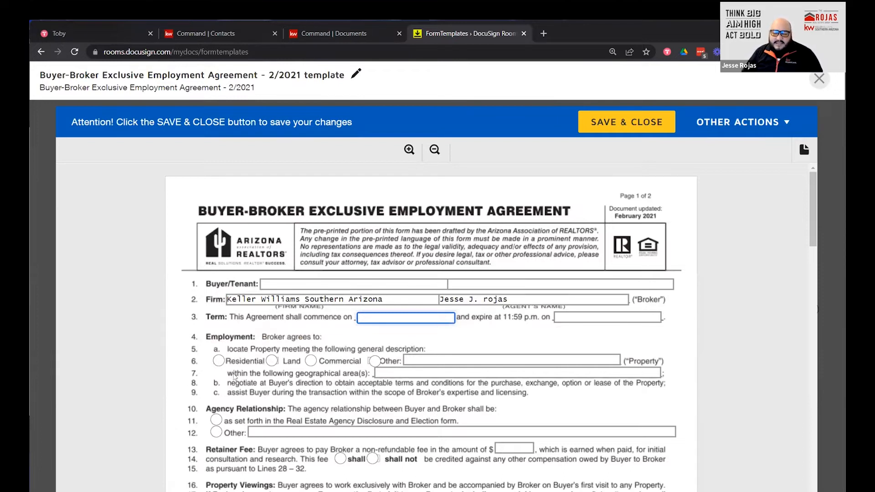
# Try the Residential, Land, Commercial and Other property types, leaving none selected.
pyautogui.click(218, 362)
pyautogui.click(272, 361)
pyautogui.click(311, 362)
pyautogui.click(374, 361)
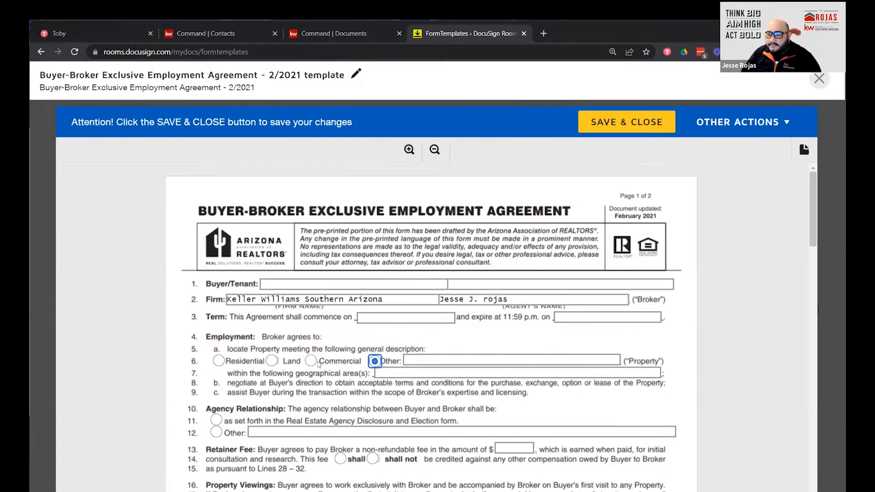
pyautogui.click(311, 362)
pyautogui.click(271, 361)
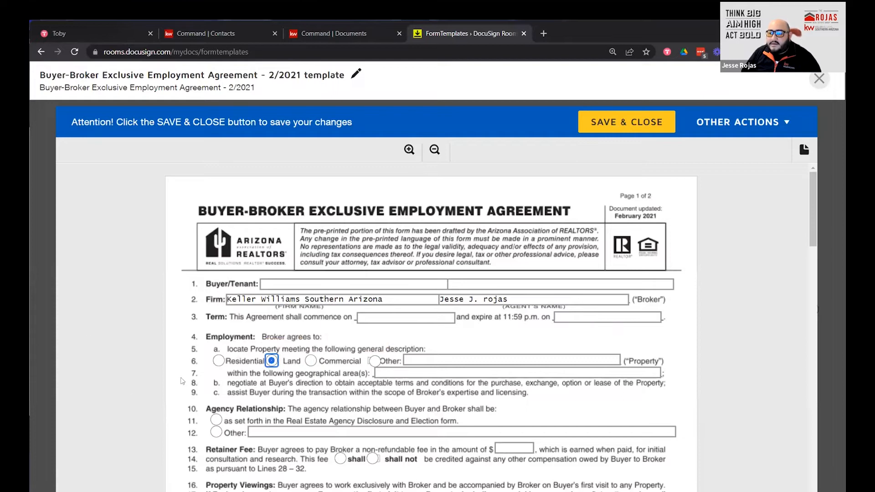
pyautogui.click(219, 361)
pyautogui.click(219, 361)
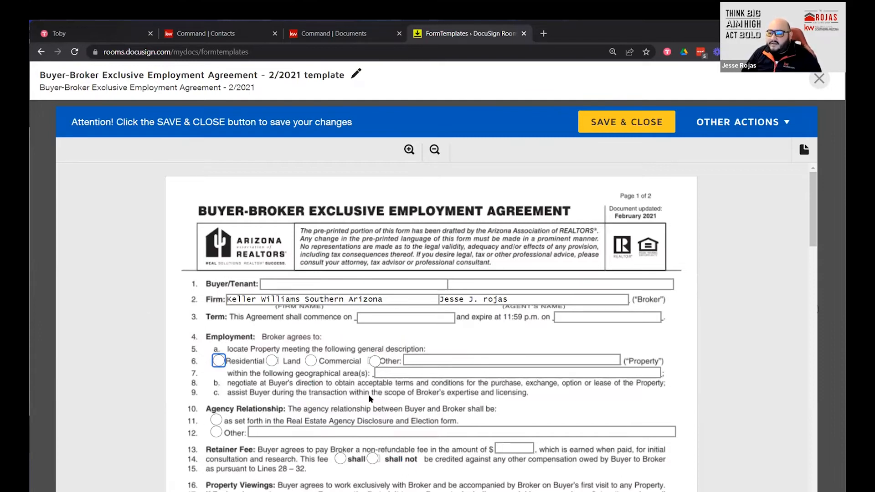
# Set Agency Relationship to 'as set forth in the Real Estate Agency Disclosure and Election form'.
pyautogui.scroll(-1, 273, 369)
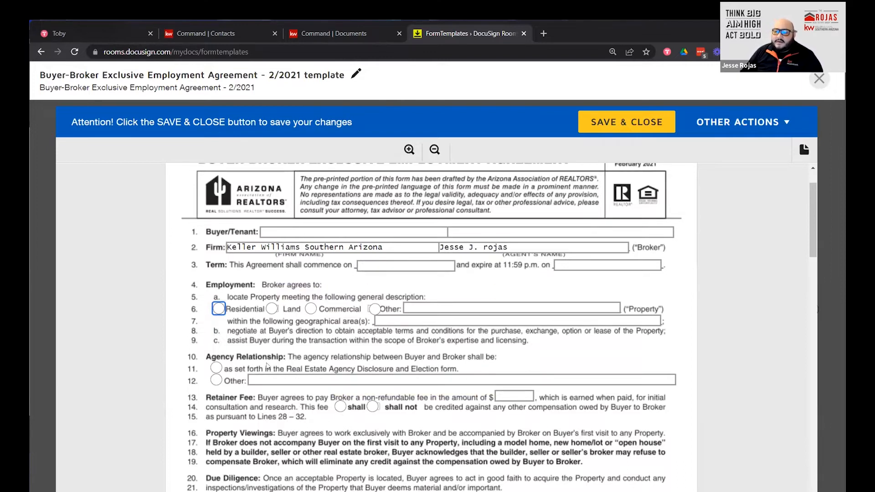
pyautogui.click(216, 368)
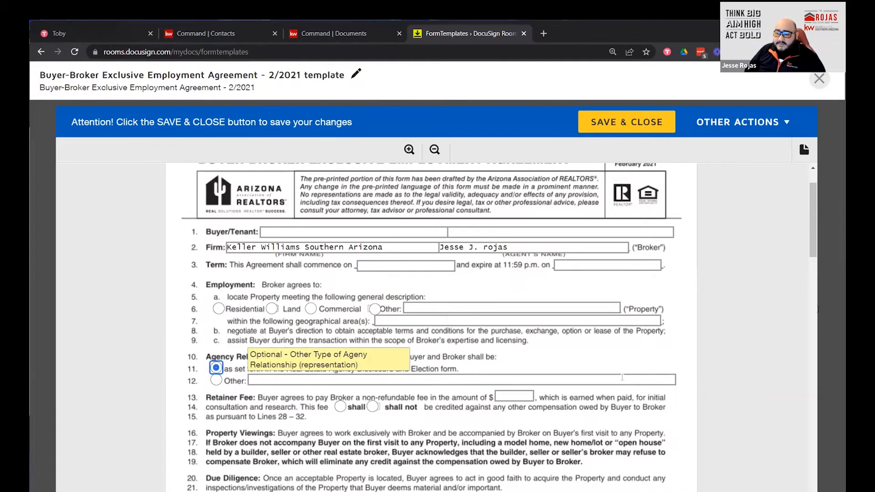
pyautogui.scroll(-2, 633, 383)
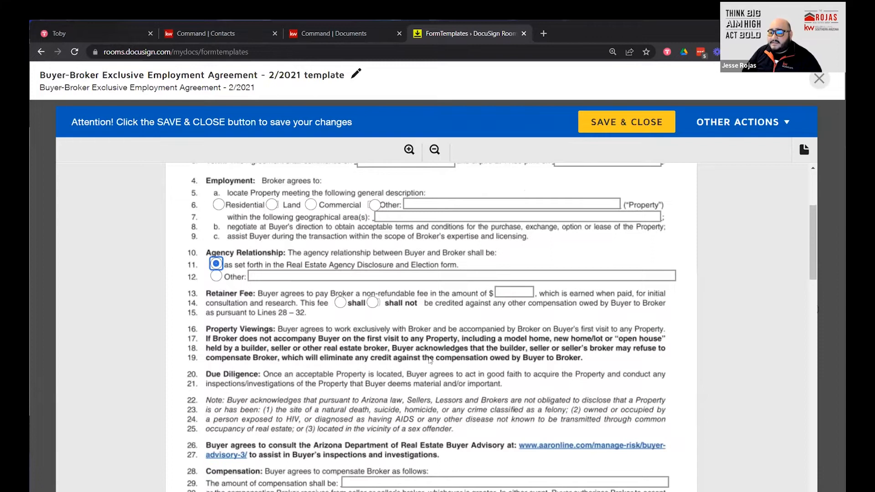
pyautogui.scroll(-1, 429, 360)
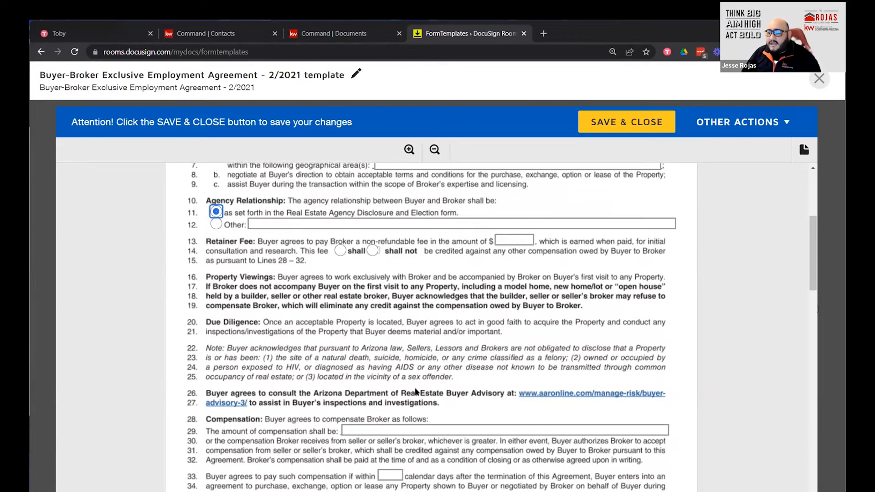
pyautogui.scroll(-1, 383, 367)
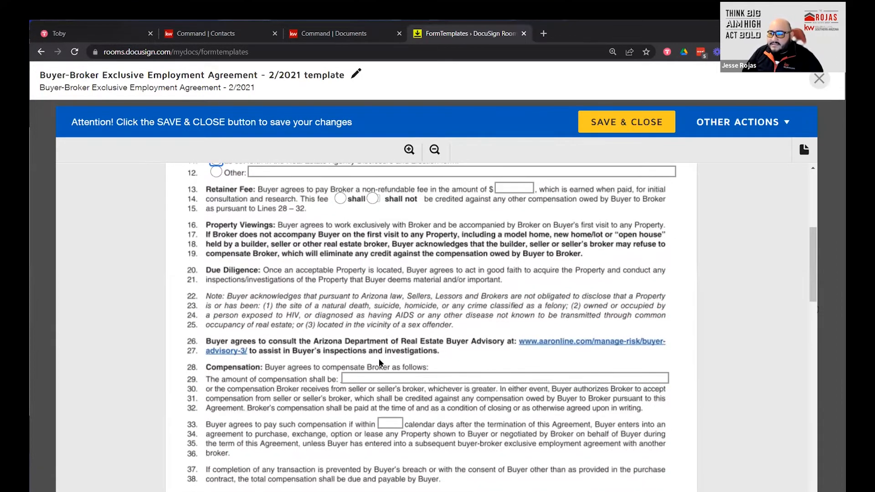
pyautogui.scroll(2, 419, 272)
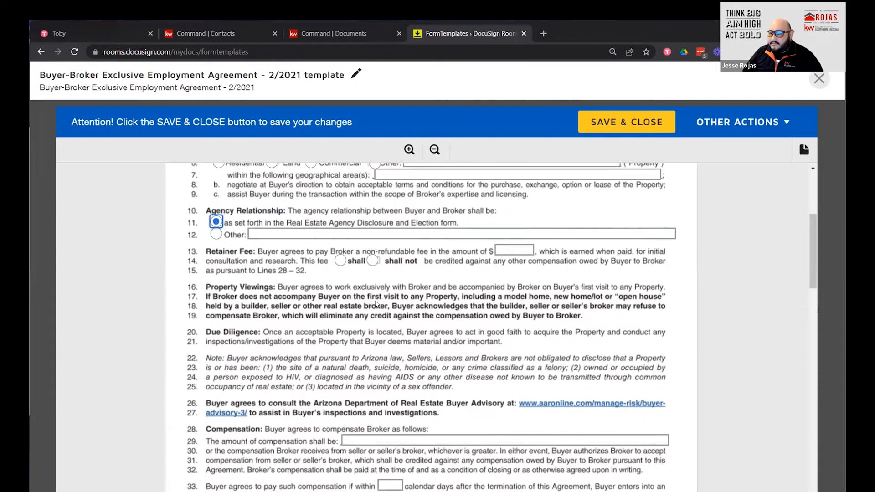
pyautogui.scroll(-3, 371, 313)
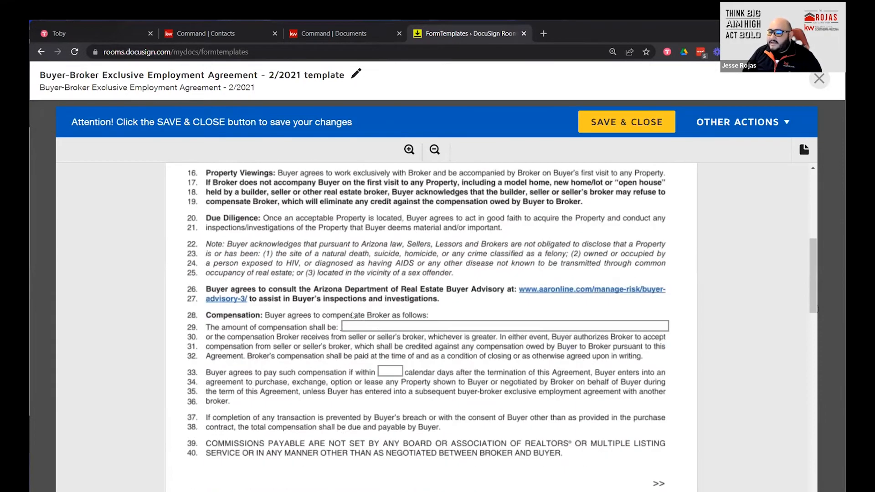
# Enter '3% of sales price.' as the compensation amount on line 29.
pyautogui.click(393, 324)
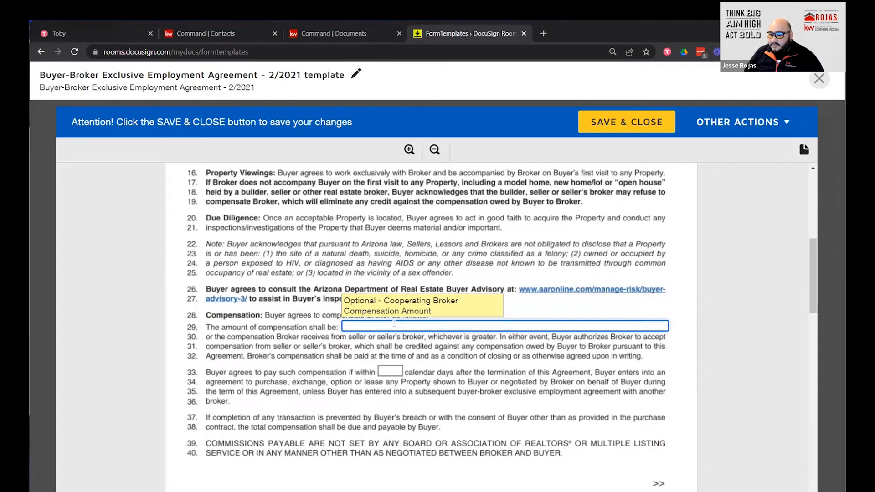
pyautogui.write('#')
pyautogui.write('%')
pyautogui.press('BackSpace')
pyautogui.press('BackSpace')
pyautogui.write('3% of ')
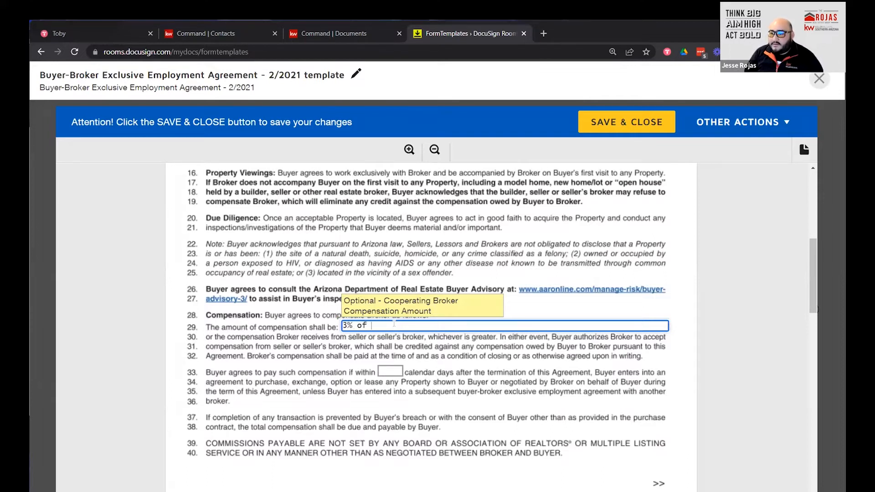
pyautogui.write('sales price.')
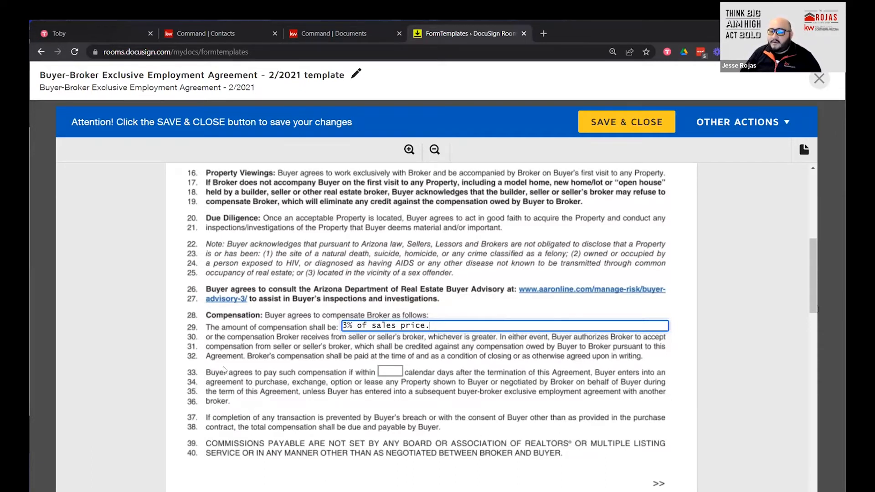
# Set the line-33 payment window to 90 calendar days.
pyautogui.click(390, 370)
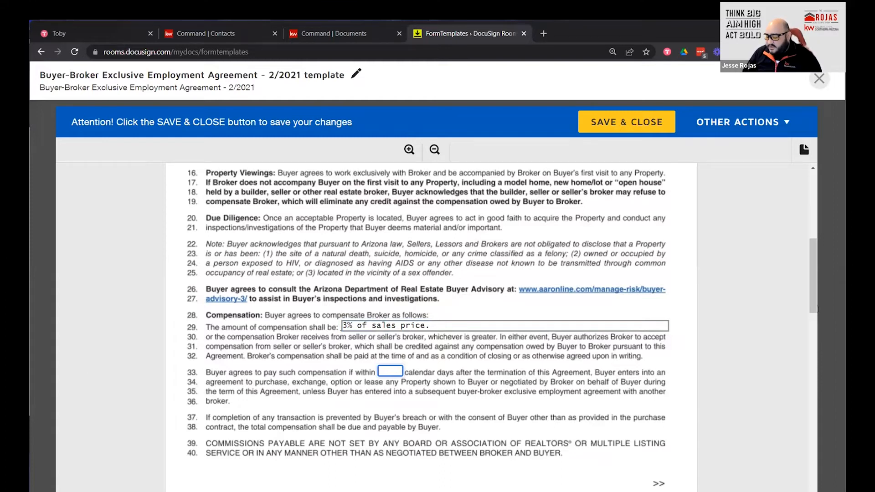
pyautogui.write('90')
pyautogui.press('Tab')
# Review page 2 of the Buyer-Broker template to the bottom, then save and close it.
pyautogui.scroll(5, 558, 364)
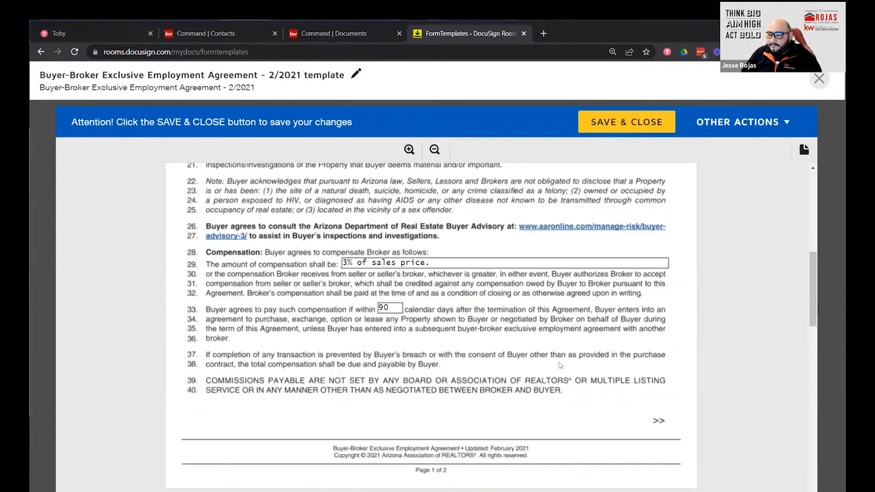
pyautogui.scroll(-6, 560, 365)
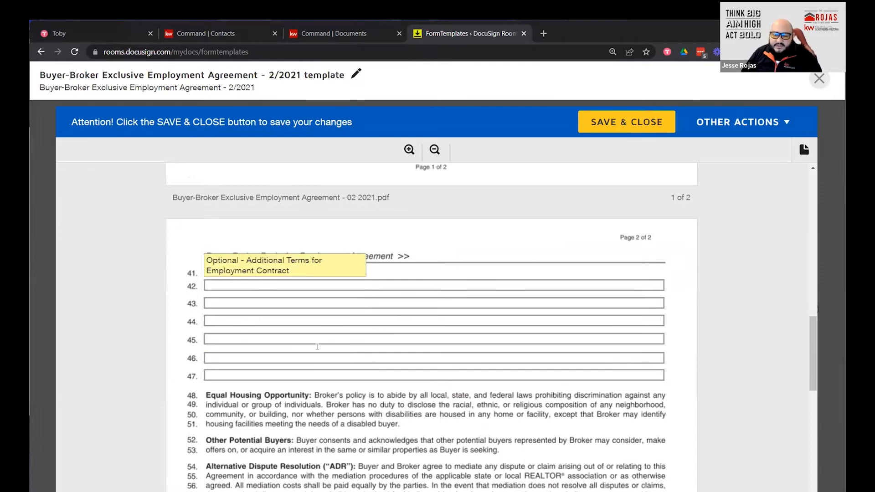
pyautogui.scroll(-10, 317, 347)
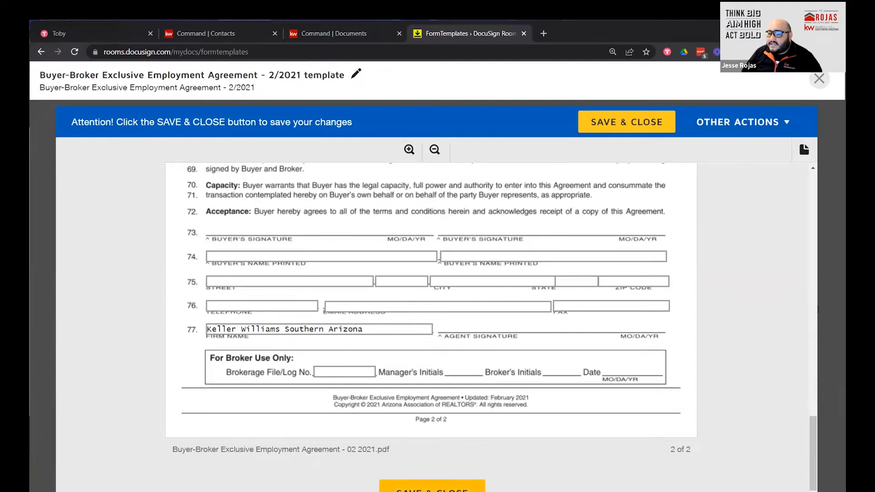
pyautogui.click(432, 488)
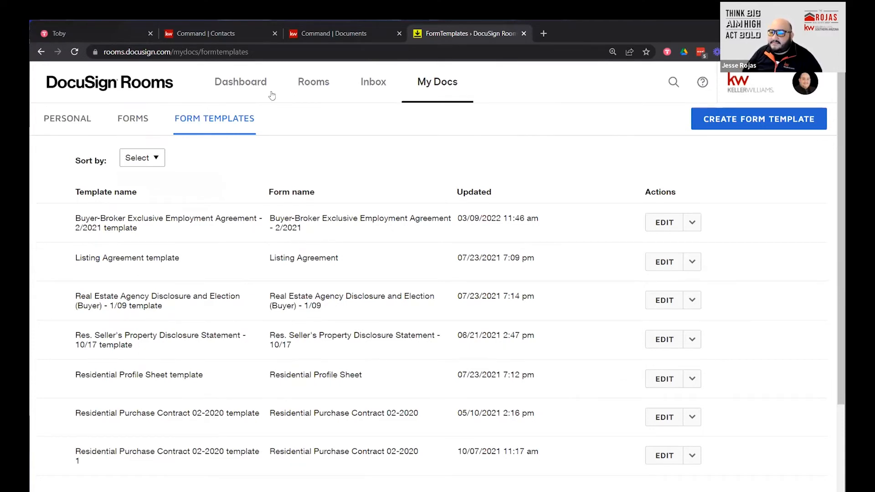
# Switch from the Form Templates list to the Rooms list.
pyautogui.click(314, 85)
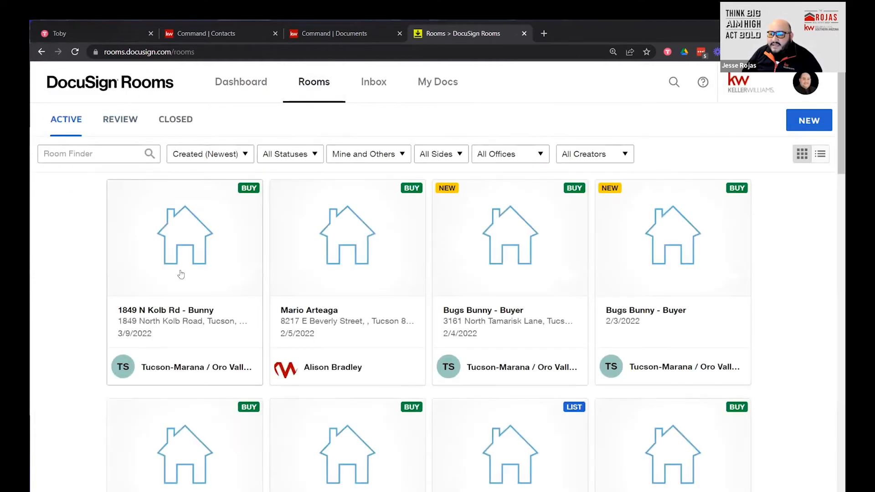
pyautogui.click(172, 244)
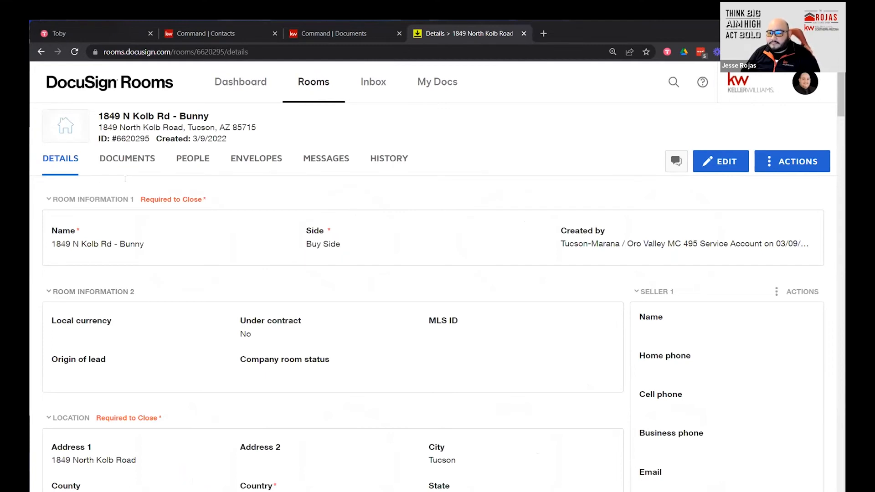
pyautogui.click(142, 164)
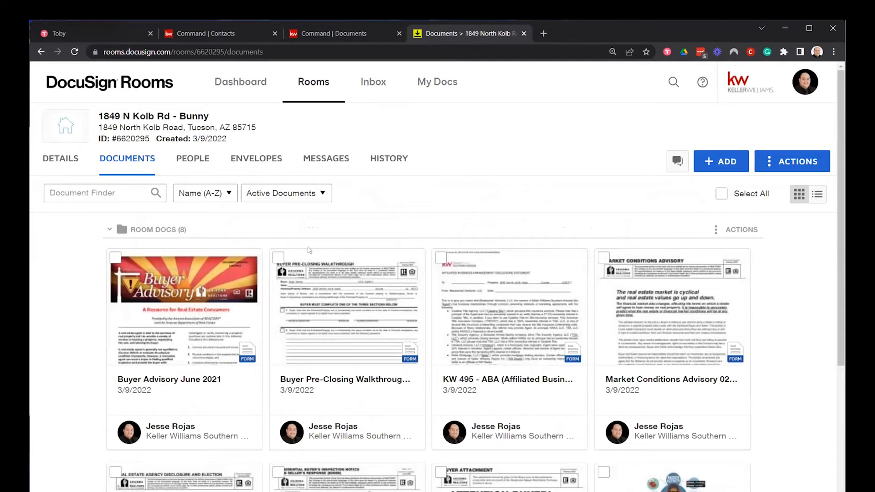
pyautogui.scroll(-3, 310, 250)
pyautogui.scroll(-2, 308, 250)
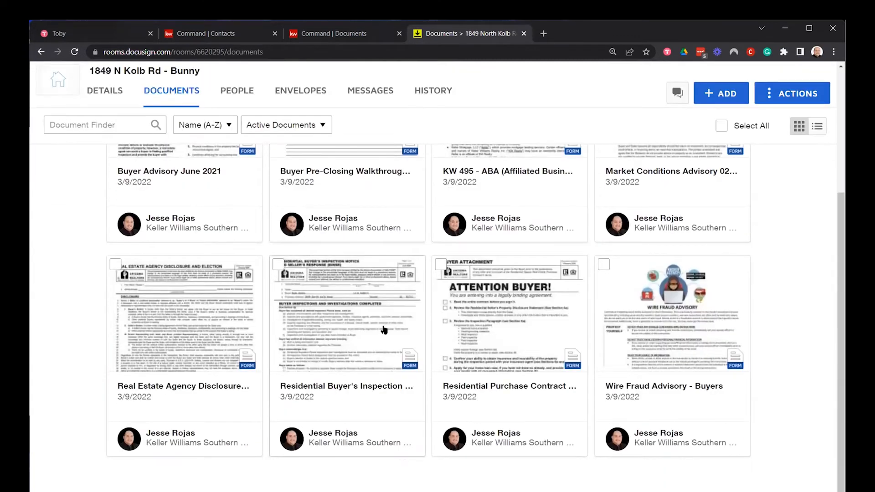
pyautogui.scroll(-1, 406, 338)
pyautogui.scroll(5, 273, 350)
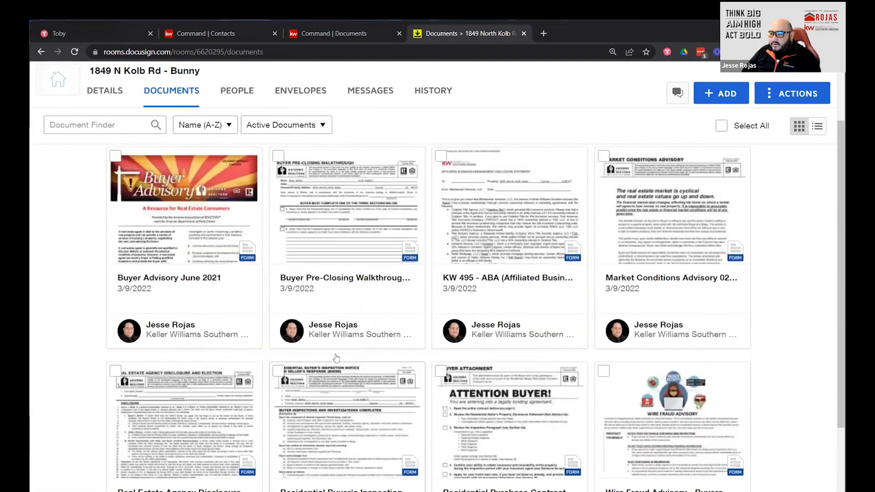
pyautogui.scroll(-2, 303, 339)
pyautogui.scroll(-2, 303, 339)
pyautogui.scroll(5, 433, 233)
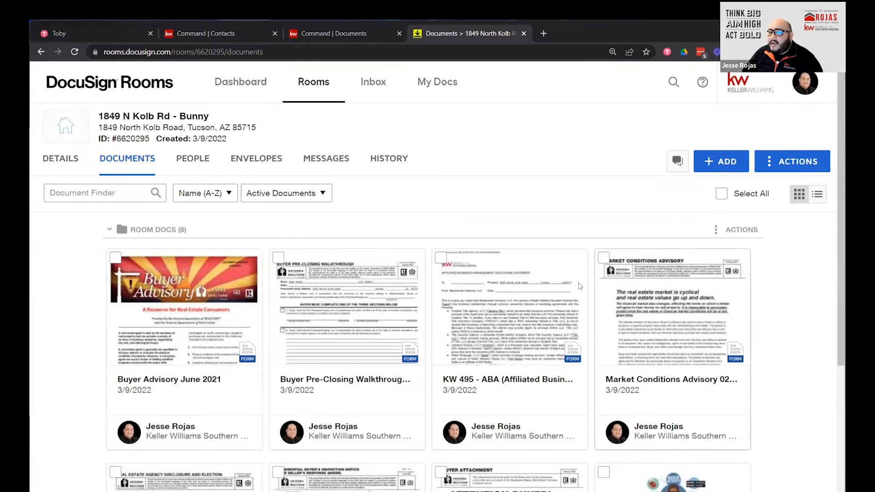
# Browse the DocuSign Forms library's Residential Resale group for documents to add.
pyautogui.click(713, 169)
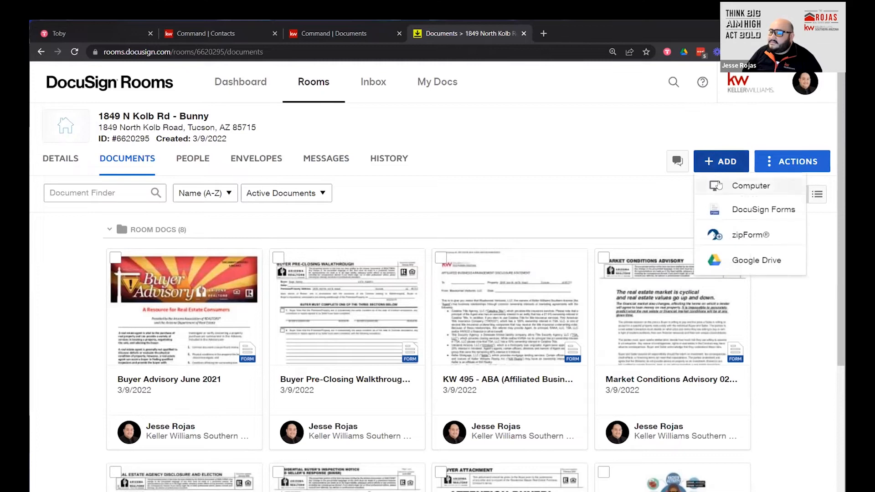
pyautogui.click(765, 212)
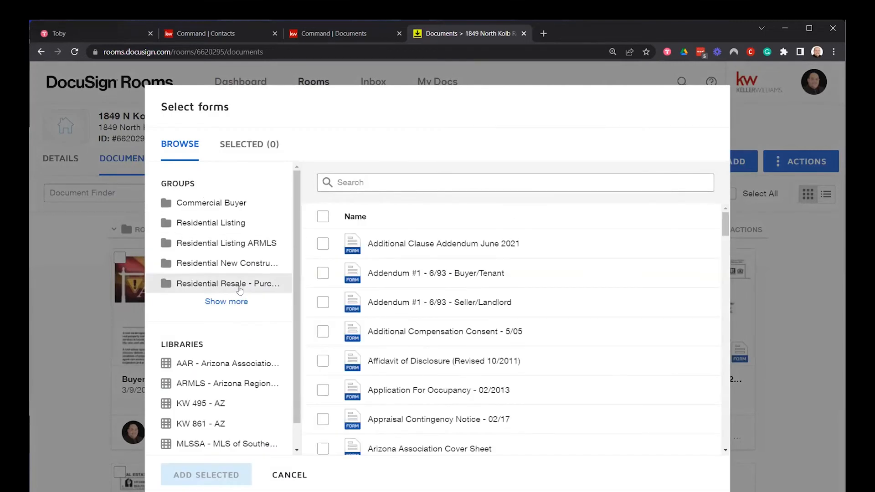
pyautogui.click(210, 285)
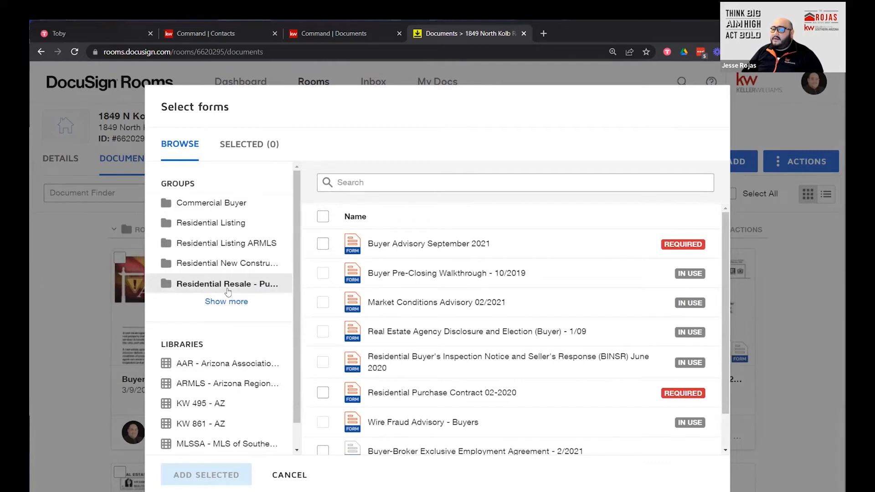
pyautogui.scroll(-1, 339, 410)
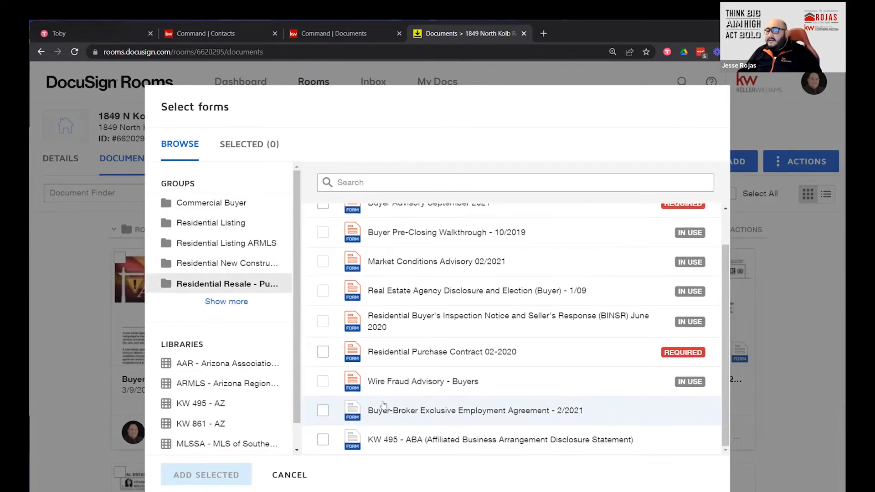
# Add Buyer-Broker Exclusive Employment Agreement and KW 495 - ABA to the room, without a template.
pyautogui.click(321, 414)
pyautogui.click(323, 443)
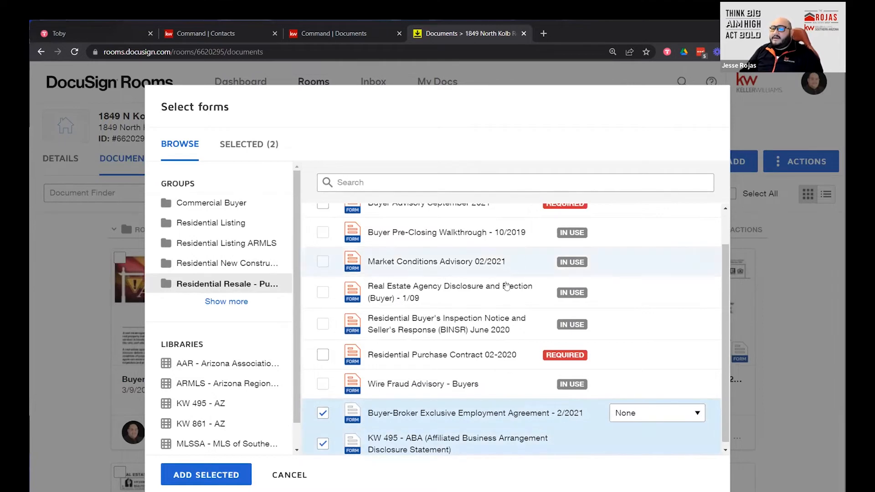
pyautogui.scroll(-1, 495, 412)
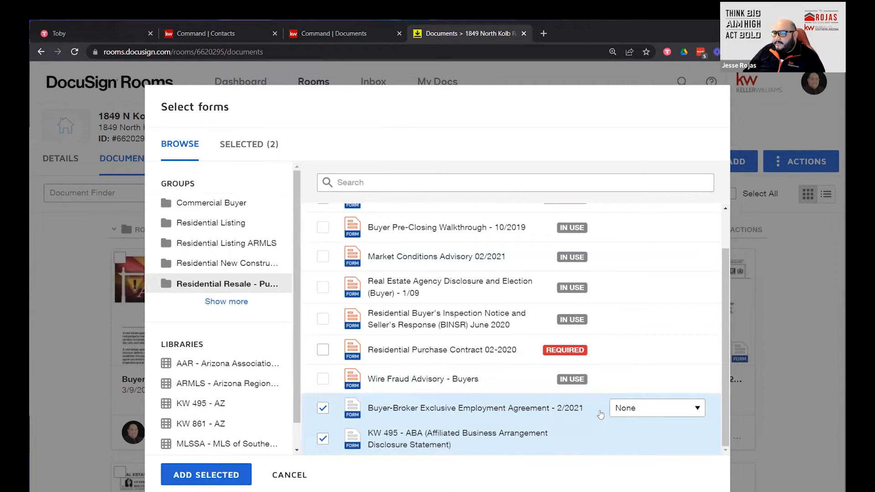
pyautogui.click(323, 408)
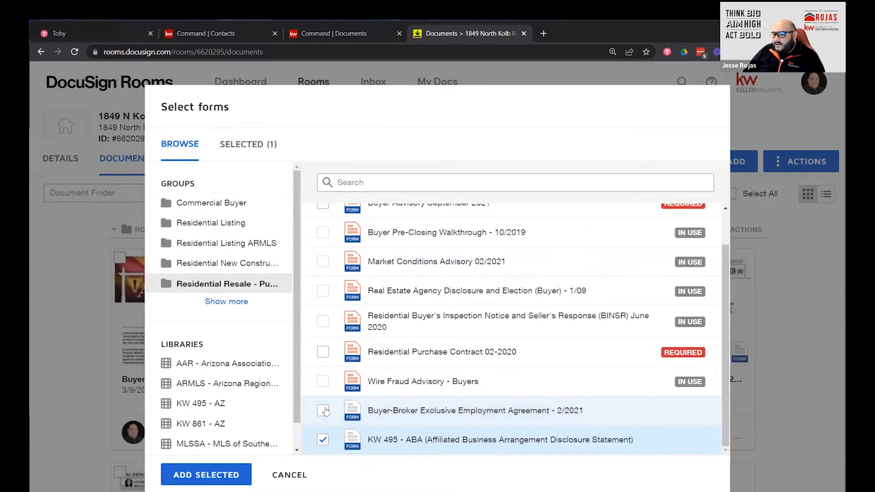
pyautogui.click(323, 410)
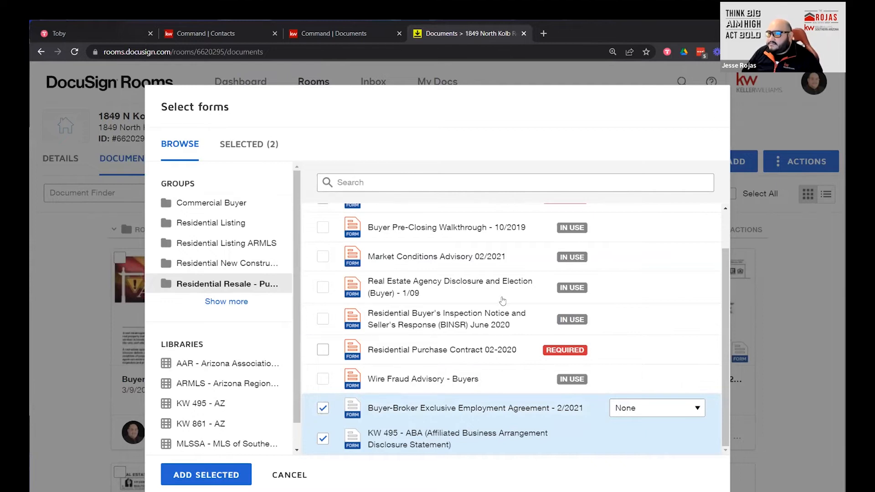
pyautogui.click(700, 411)
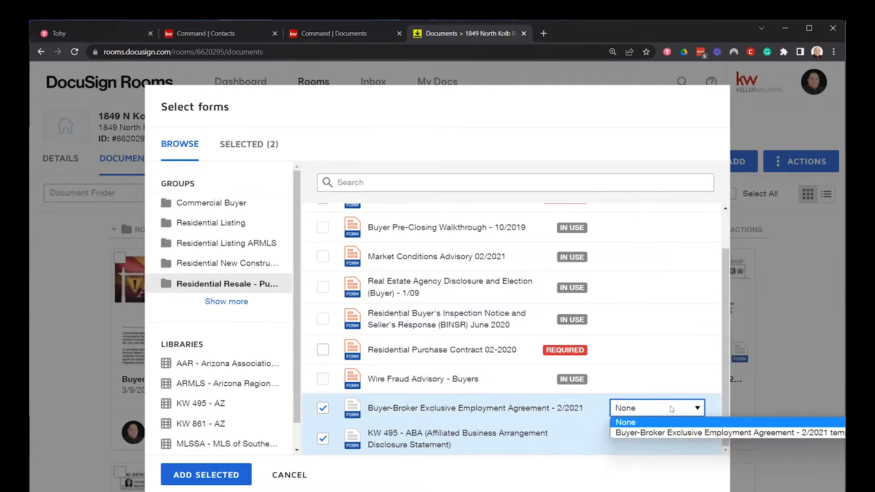
pyautogui.click(666, 422)
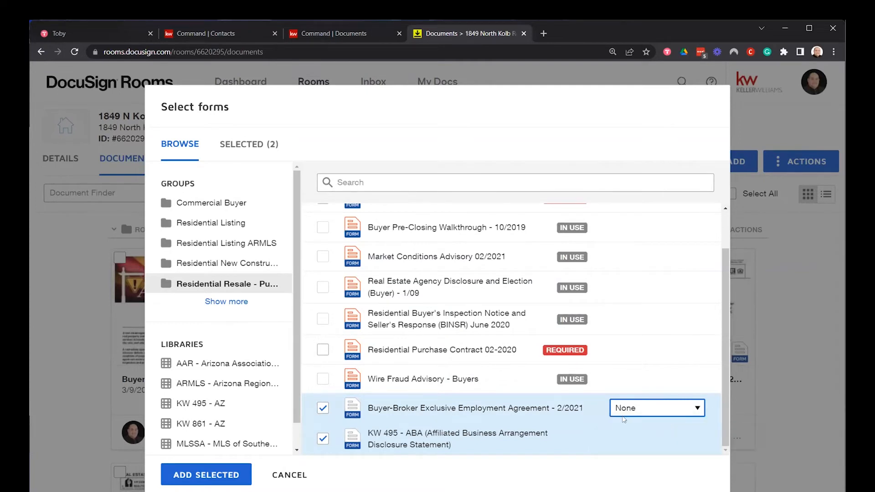
pyautogui.click(226, 475)
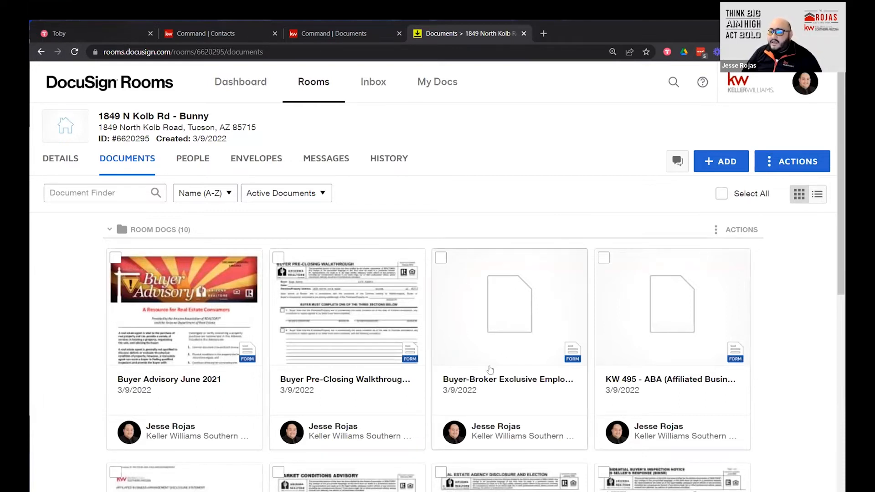
# Apply the Buyer-Broker agreement form template to the room's Buyer-Broker document.
pyautogui.rightClick(509, 346)
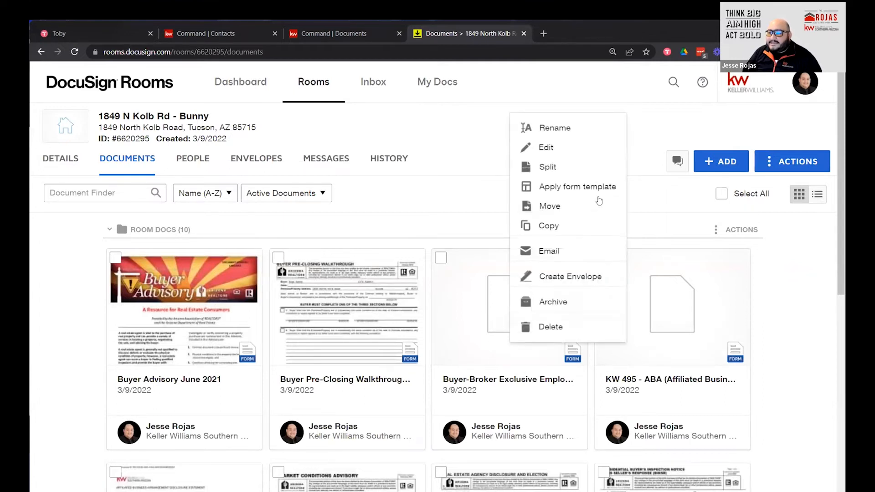
pyautogui.click(577, 187)
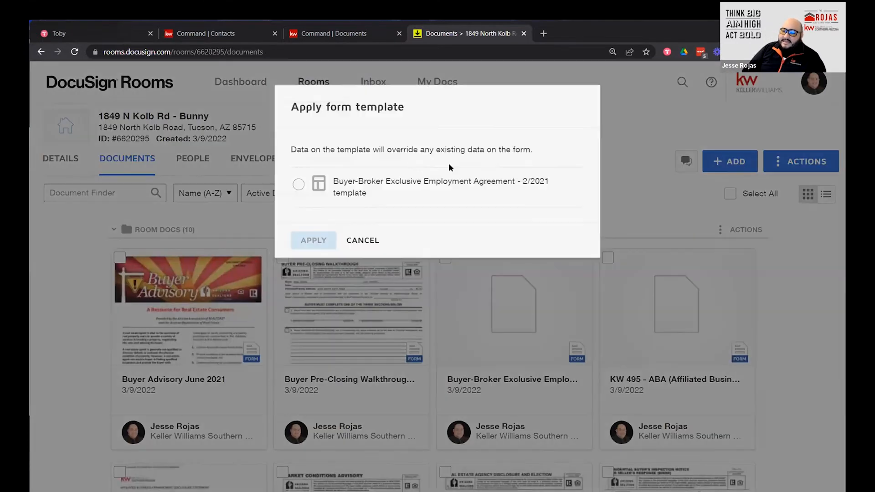
pyautogui.click(298, 185)
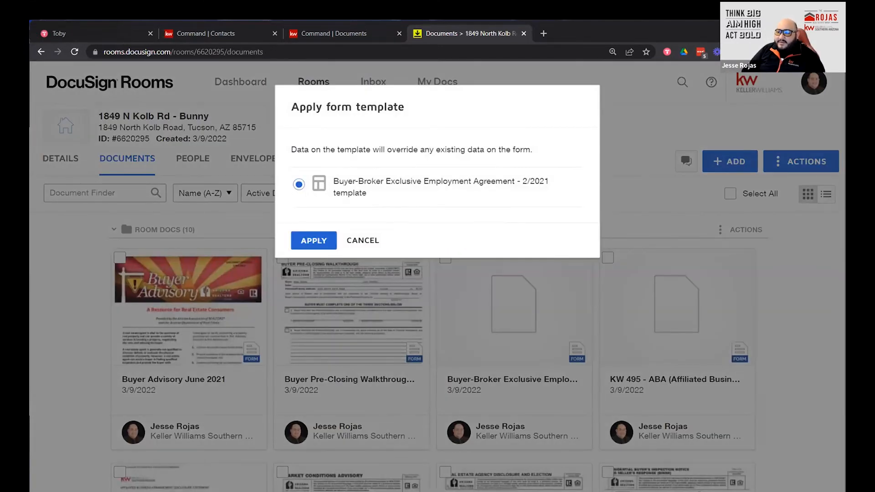
pyautogui.click(321, 241)
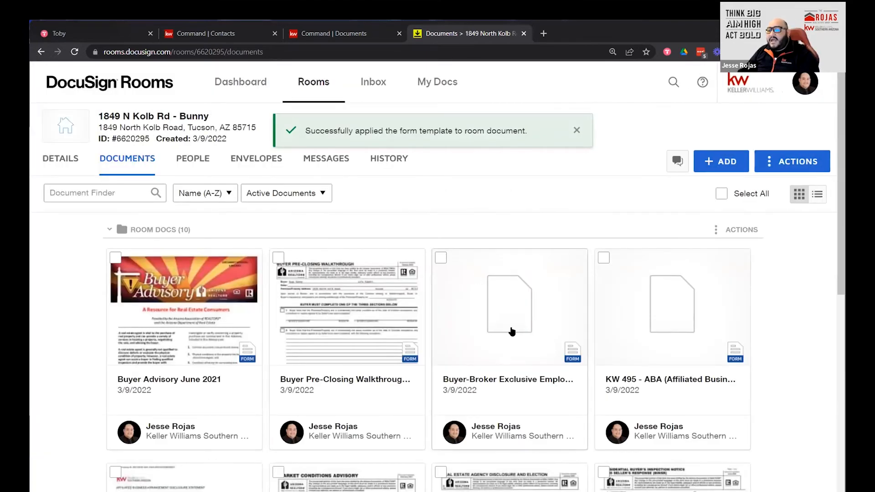
# Open the Buyer-Broker agreement, capitalise the agent's surname, and review the prefilled pages.
pyautogui.click(511, 331)
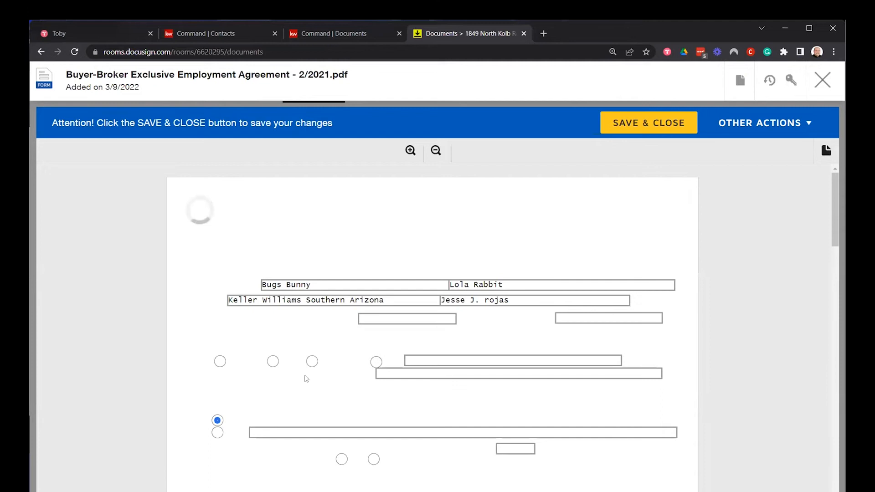
pyautogui.scroll(-1, 419, 355)
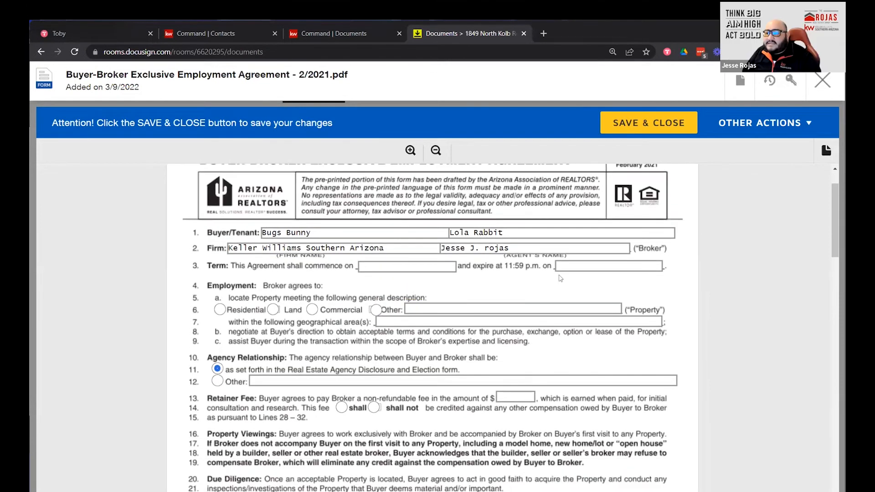
pyautogui.click(486, 248)
pyautogui.press('BackSpace')
pyautogui.write('R')
pyautogui.click(545, 297)
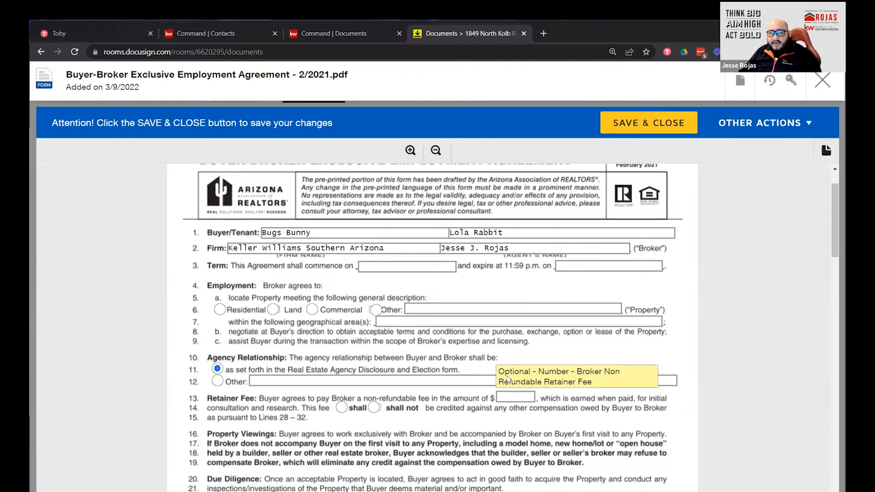
pyautogui.scroll(-5, 473, 345)
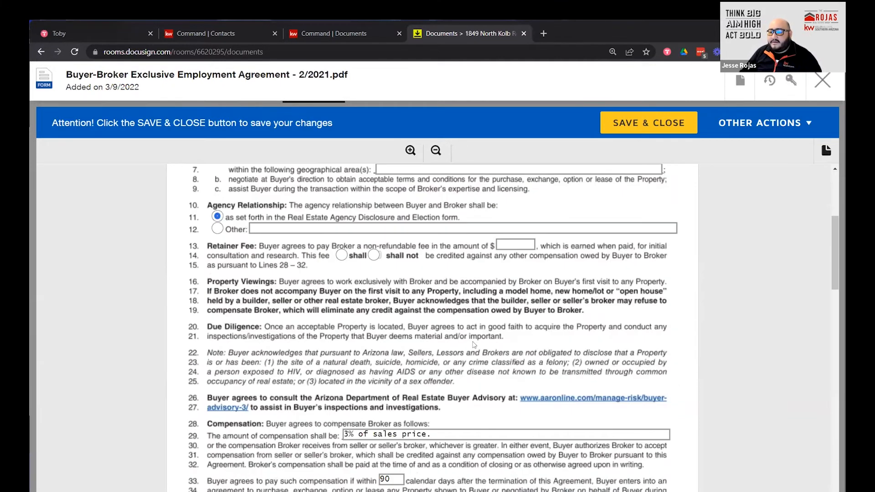
pyautogui.scroll(-2, 473, 345)
pyautogui.scroll(-10, 474, 345)
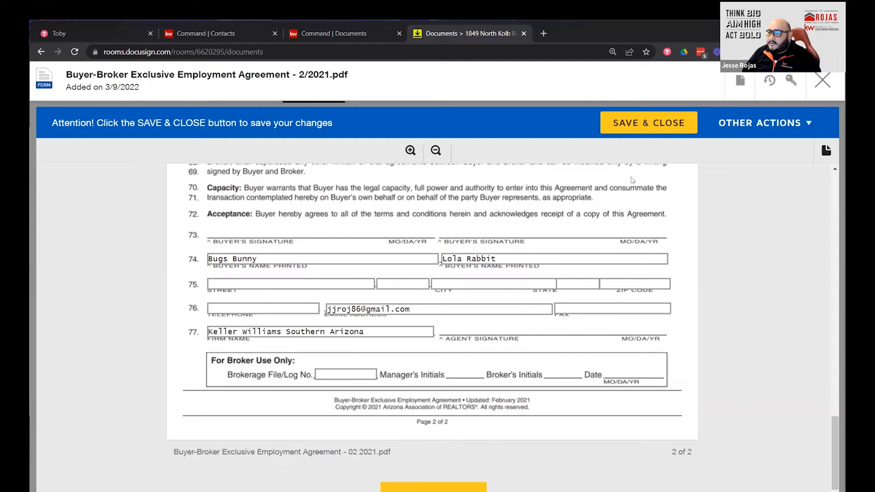
# Save and close the Buyer-Broker agreement, review the ten Room Docs, then open the room's Details.
pyautogui.click(648, 129)
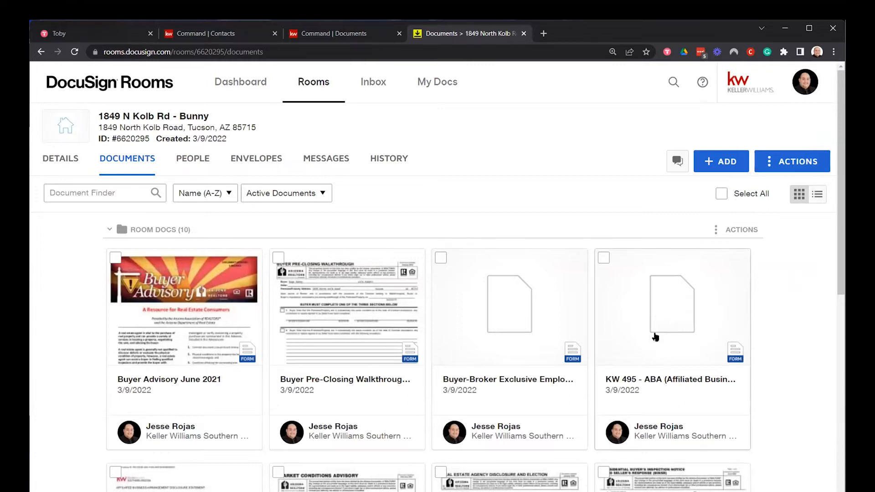
pyautogui.scroll(-1, 356, 322)
pyautogui.scroll(-3, 356, 321)
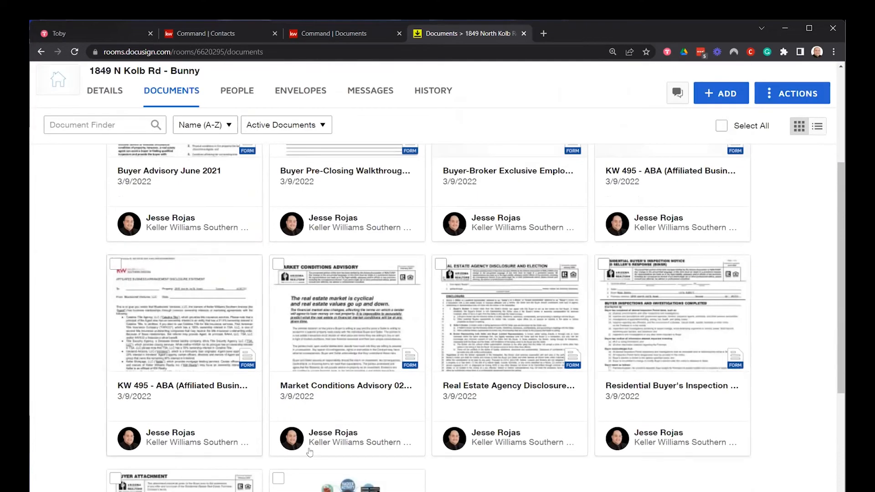
pyautogui.scroll(-1, 315, 375)
pyautogui.scroll(-1, 316, 375)
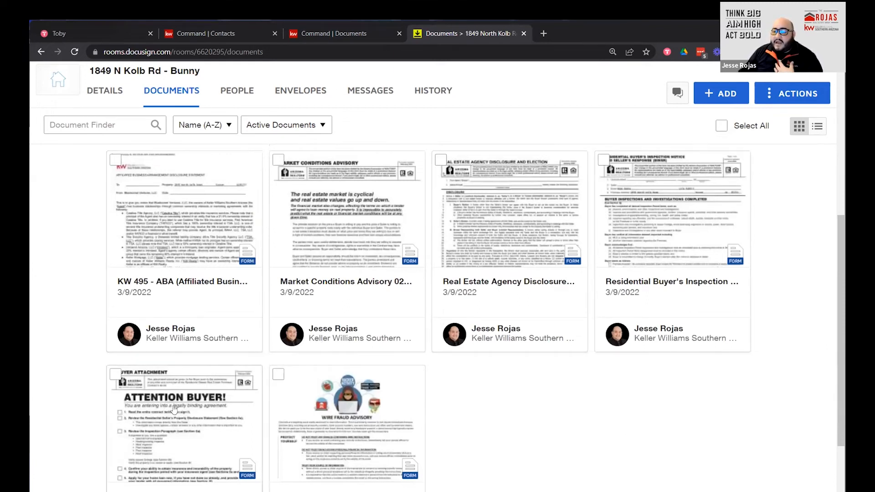
pyautogui.scroll(5, 101, 180)
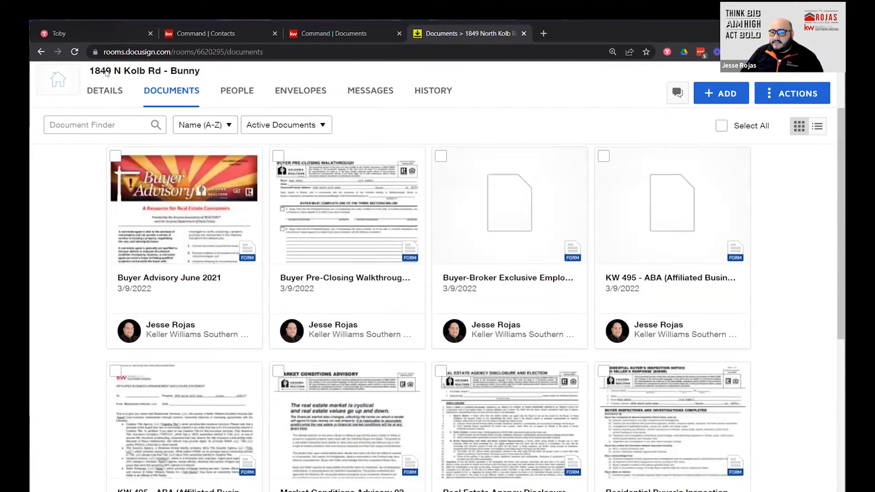
pyautogui.click(55, 137)
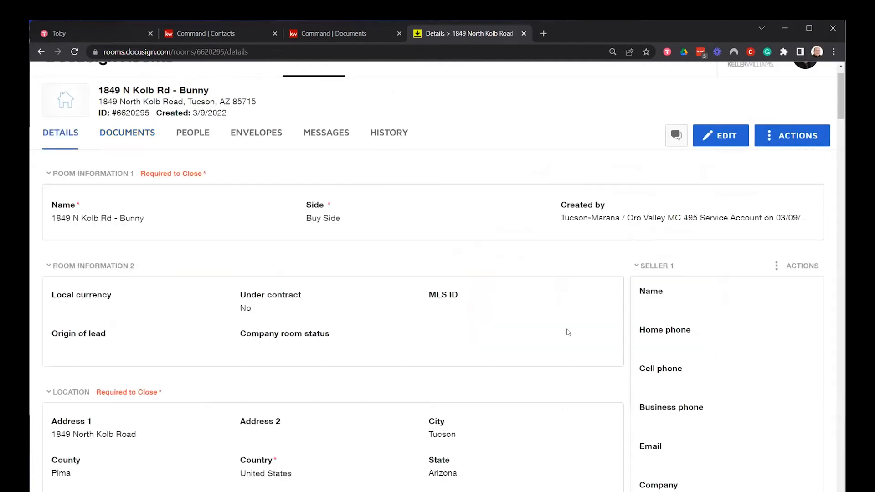
pyautogui.scroll(-15, 760, 383)
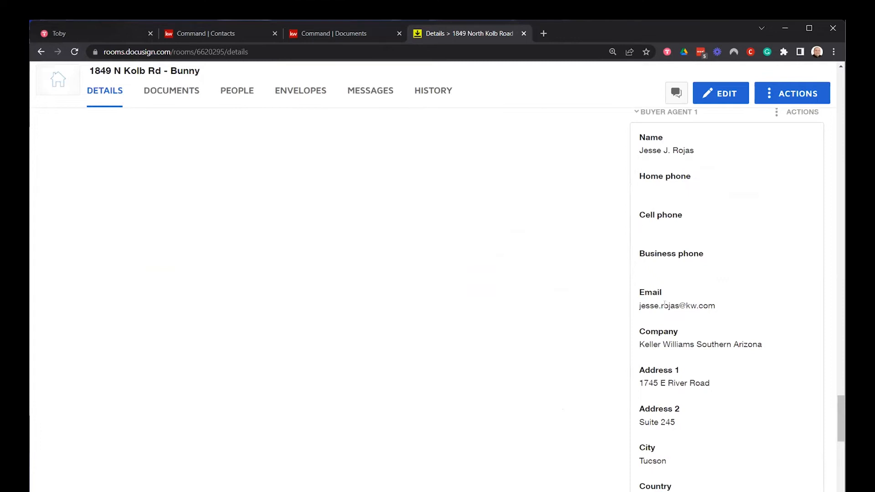
pyautogui.scroll(-8, 478, 333)
pyautogui.scroll(-10, 479, 333)
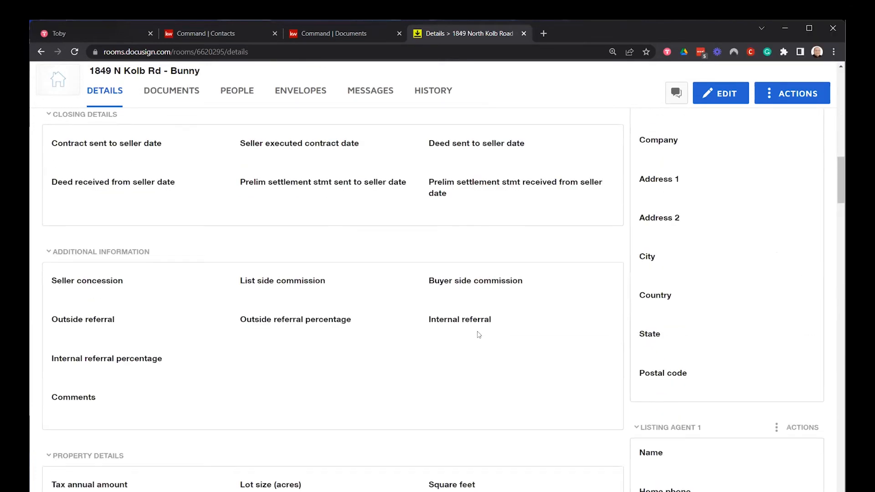
pyautogui.scroll(12, 479, 335)
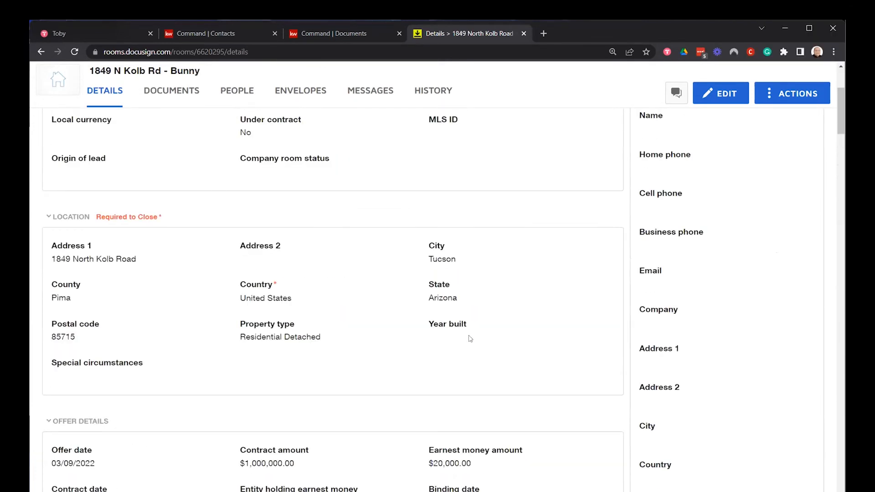
pyautogui.scroll(5, 469, 335)
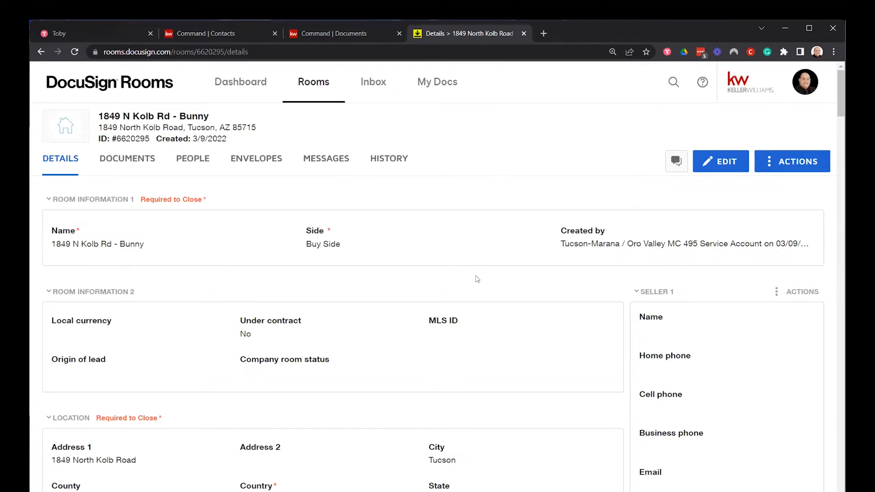
pyautogui.scroll(-3, 476, 279)
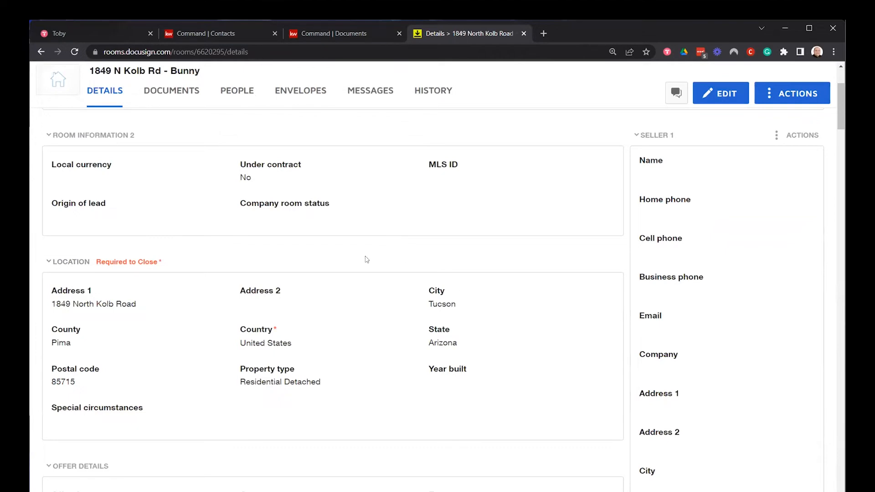
pyautogui.scroll(-10, 621, 308)
pyautogui.scroll(8, 601, 322)
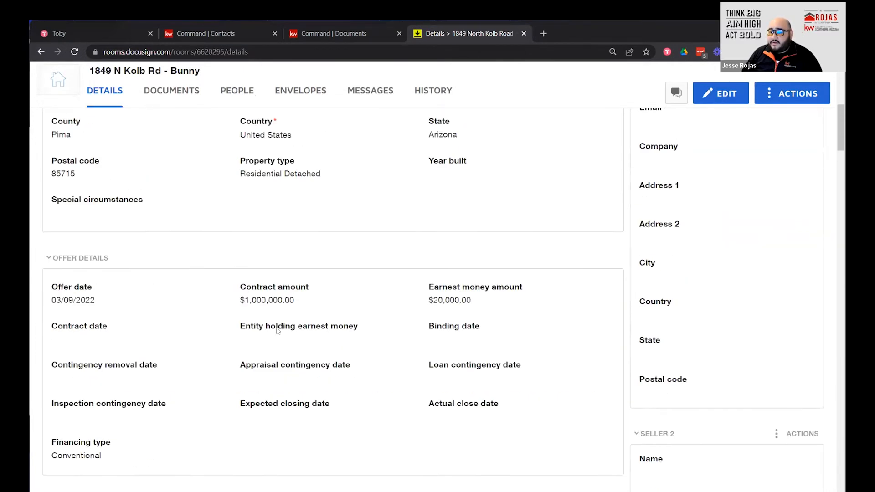
pyautogui.scroll(5, 123, 244)
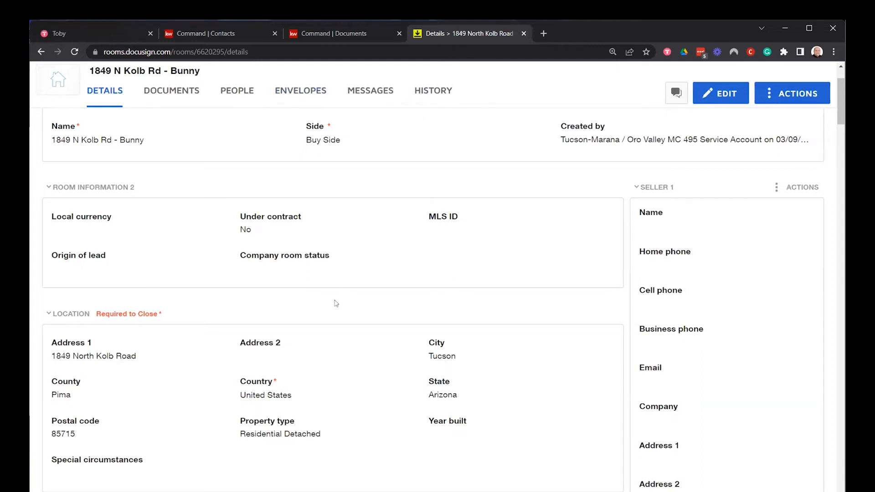
pyautogui.scroll(3, 279, 296)
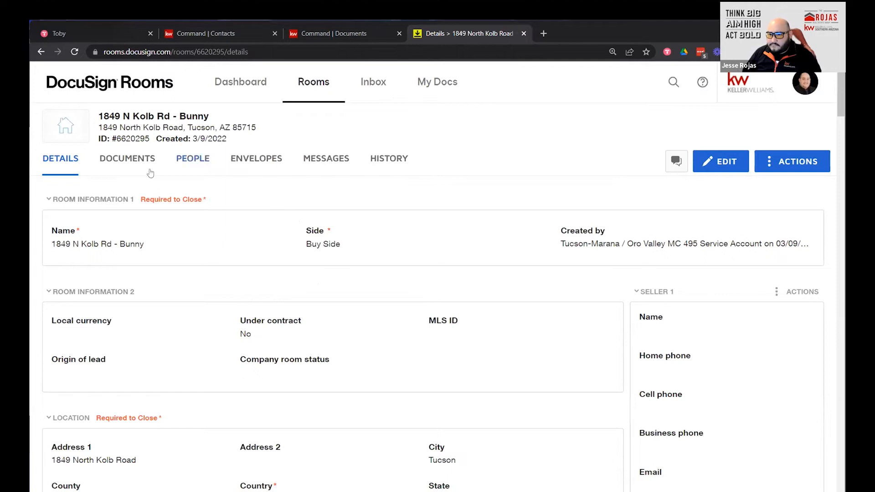
# Return to the room's Documents tab and browse all ten Room Docs.
pyautogui.click(117, 164)
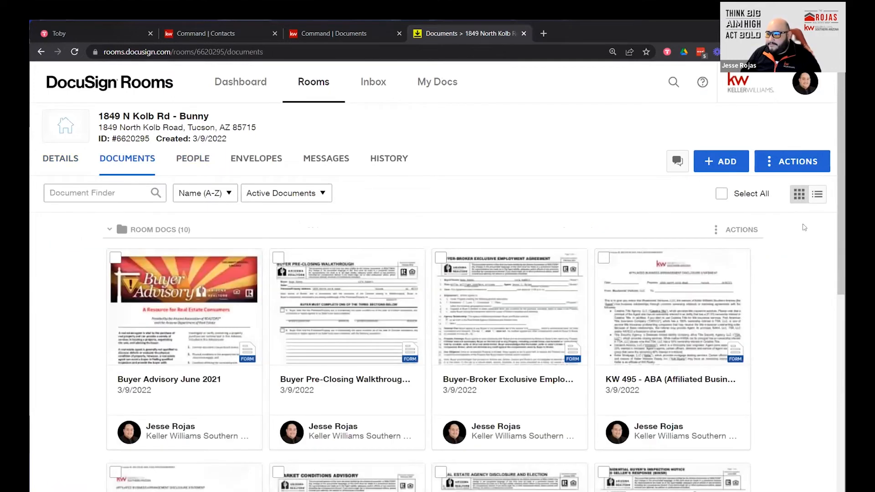
pyautogui.scroll(-3, 497, 240)
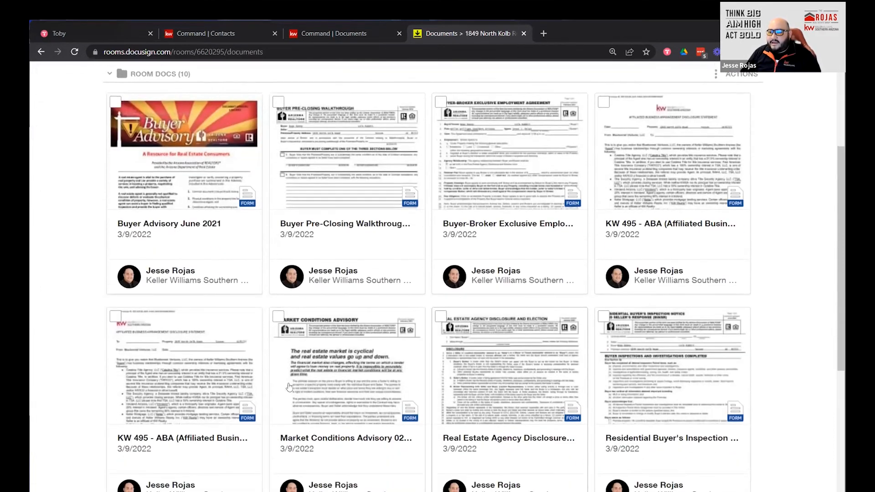
pyautogui.scroll(1, 288, 387)
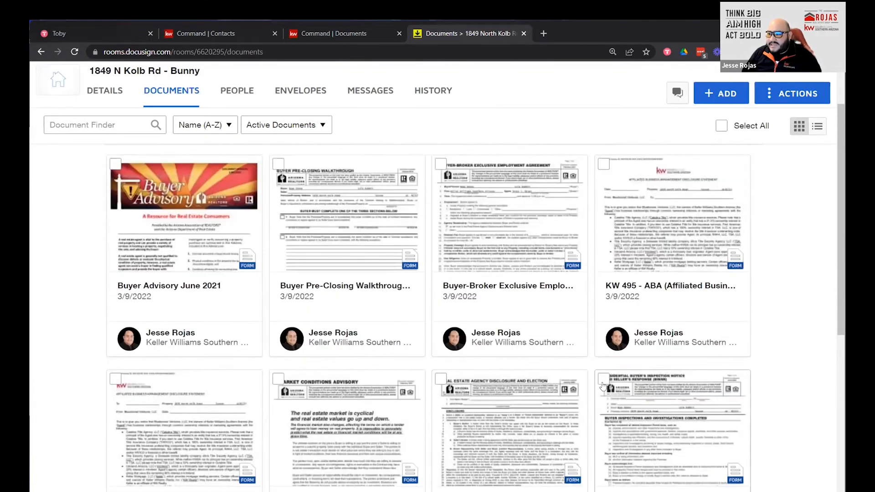
pyautogui.scroll(1, 603, 386)
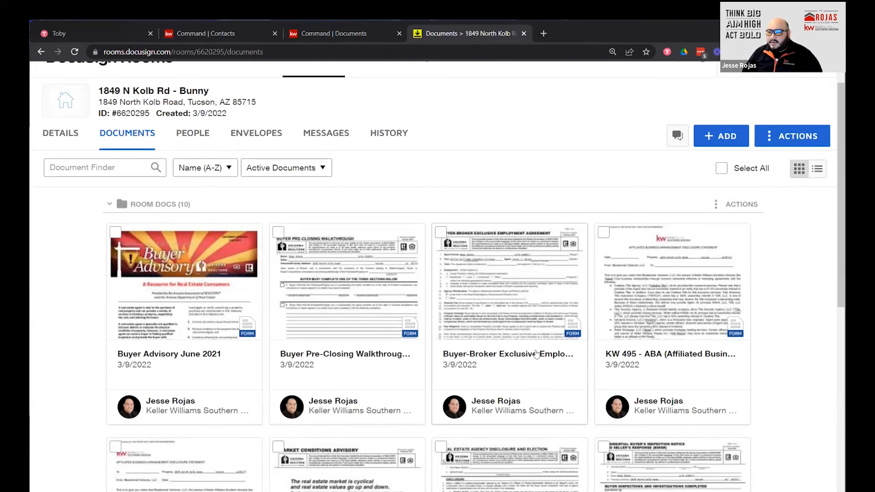
pyautogui.scroll(-5, 533, 292)
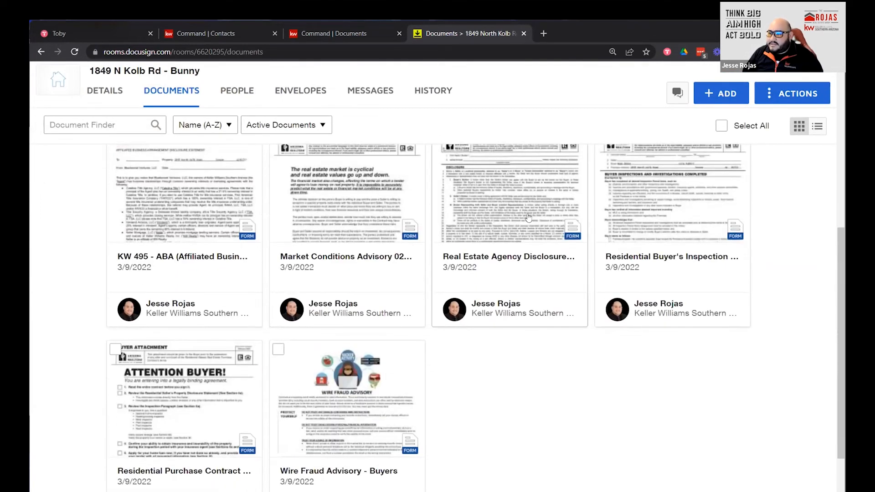
# Enter Keller Williams Southern Arizona as the Real Estate Agency Disclosure form's Firm Name, then close it.
pyautogui.click(511, 212)
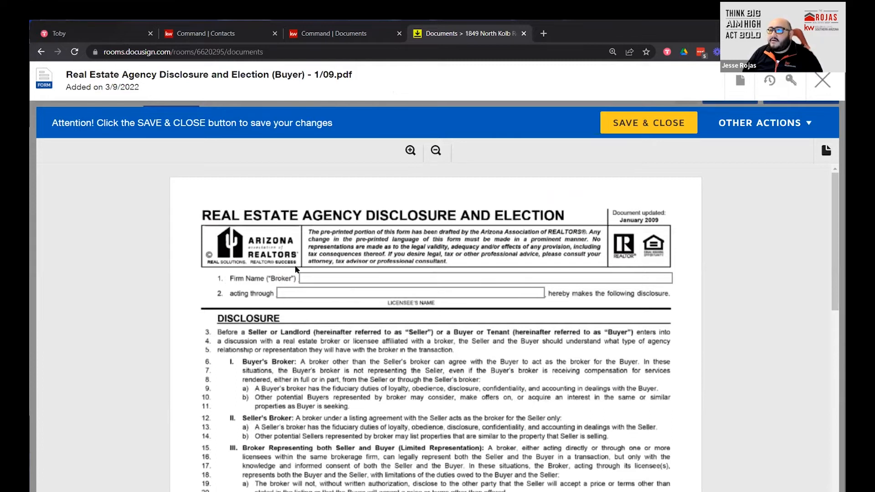
pyautogui.click(334, 275)
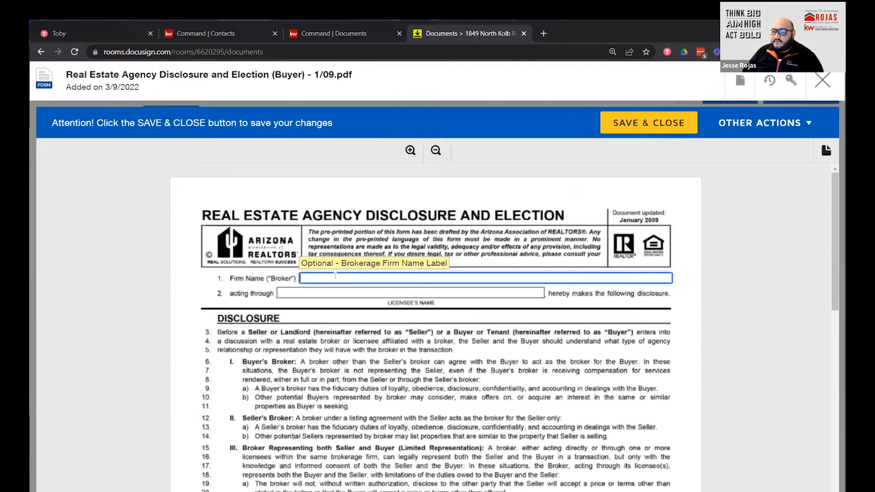
pyautogui.write('Keller Williams Southern Arizona')
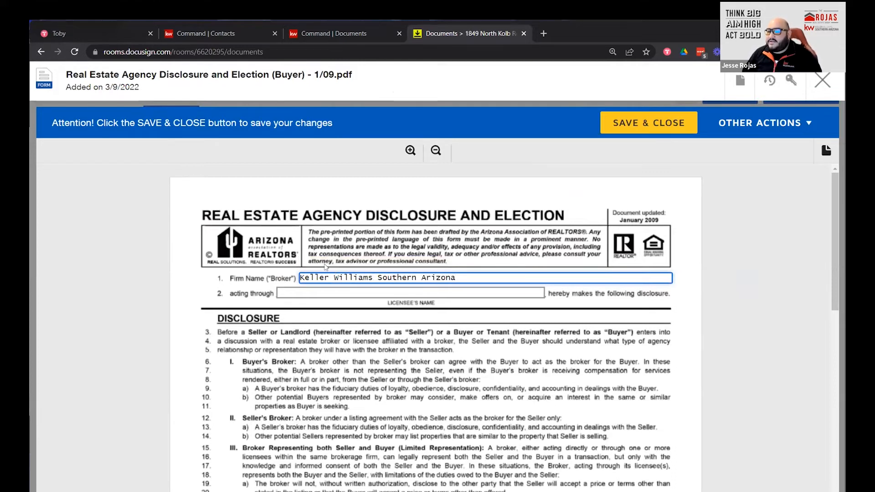
pyautogui.press('Tab')
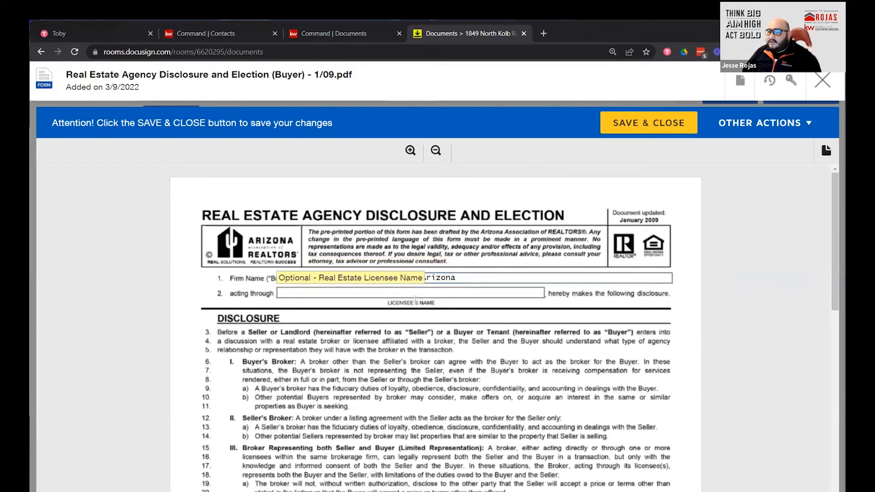
pyautogui.click(820, 83)
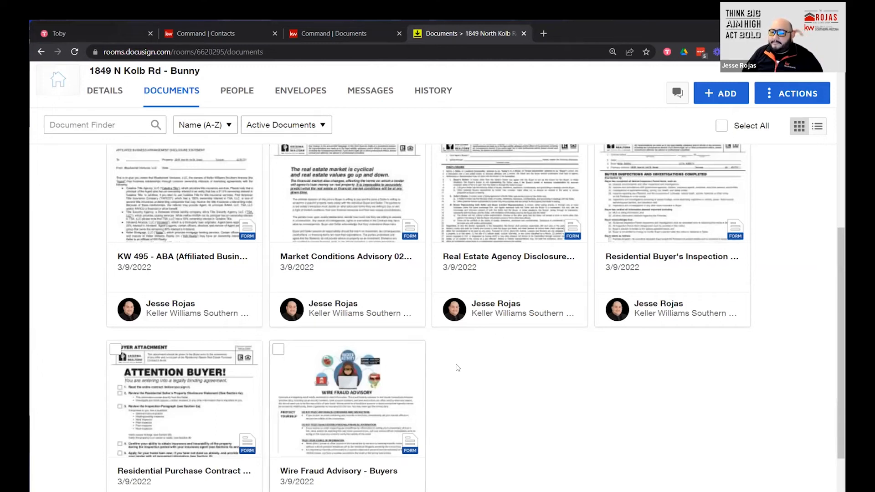
# Apply the Real Estate Agency Disclosure and Election (Buyer) - 1/09 template to the disclosure document.
pyautogui.scroll(2, 517, 437)
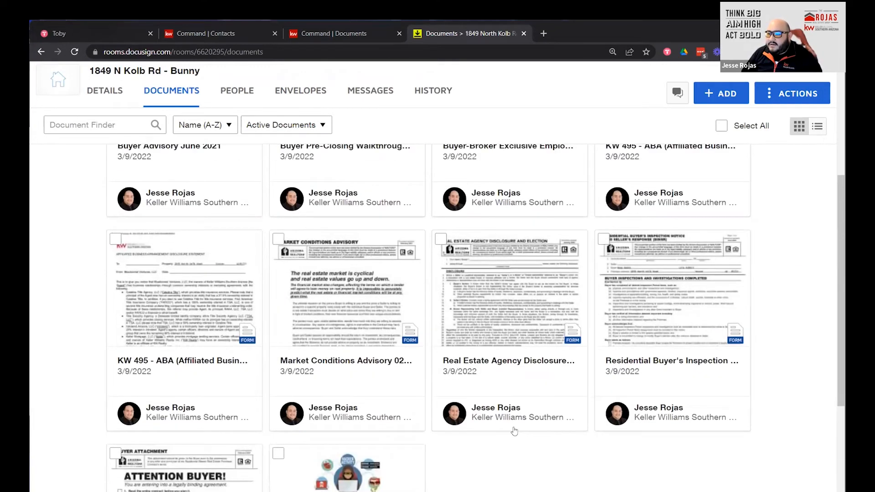
pyautogui.rightClick(517, 320)
pyautogui.click(557, 318)
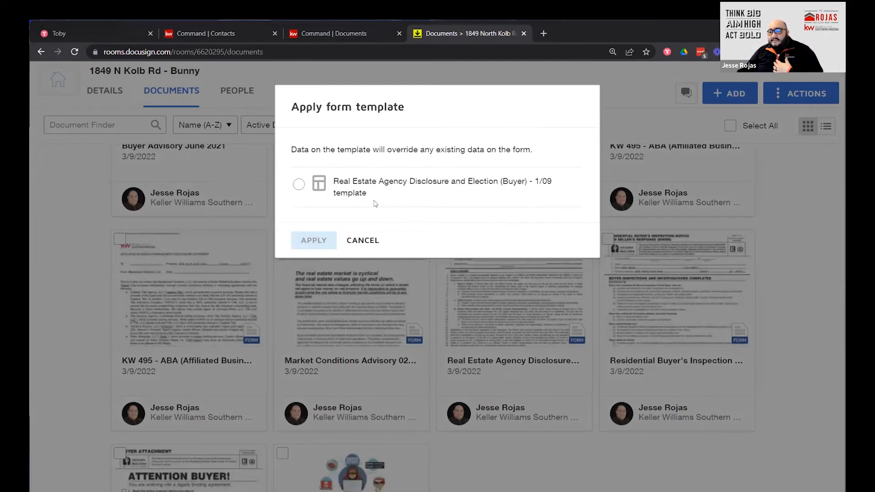
pyautogui.click(298, 184)
pyautogui.click(314, 241)
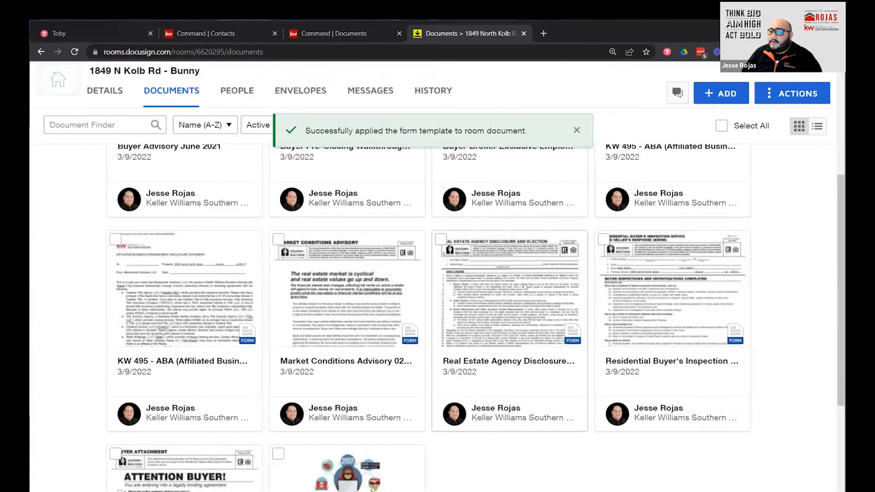
pyautogui.click(523, 286)
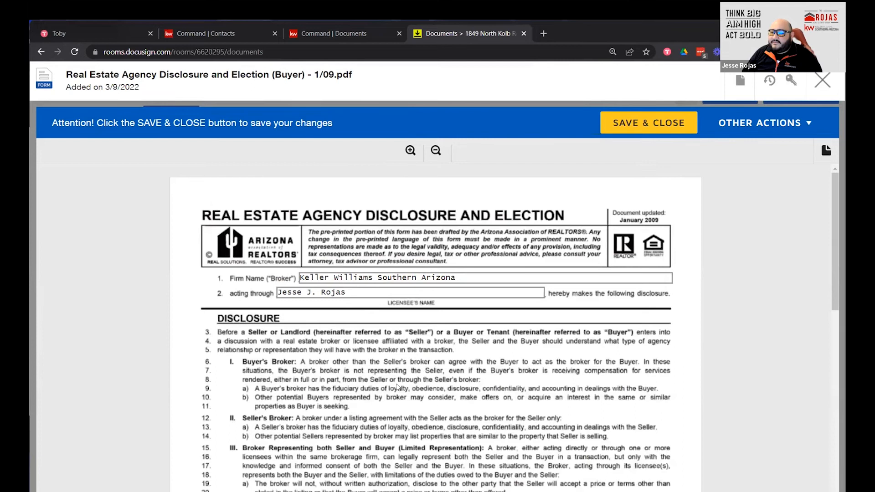
# Check the disclosure's prefilled firm, licensee and buyer names, then save and close it.
pyautogui.scroll(-2, 401, 385)
pyautogui.scroll(-10, 404, 385)
pyautogui.scroll(3, 404, 385)
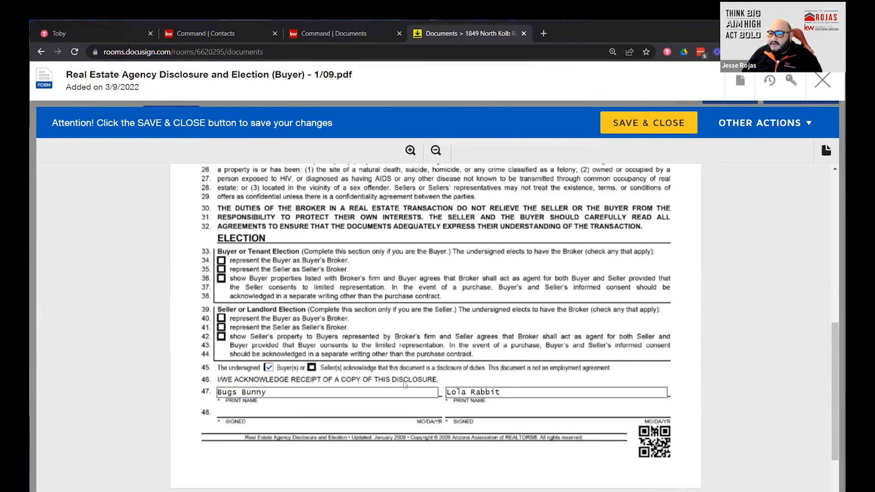
pyautogui.scroll(10, 404, 384)
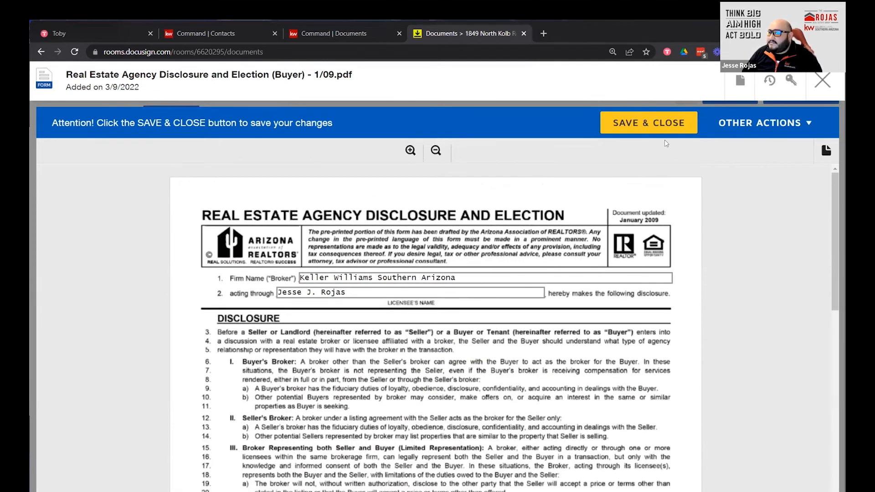
pyautogui.click(643, 125)
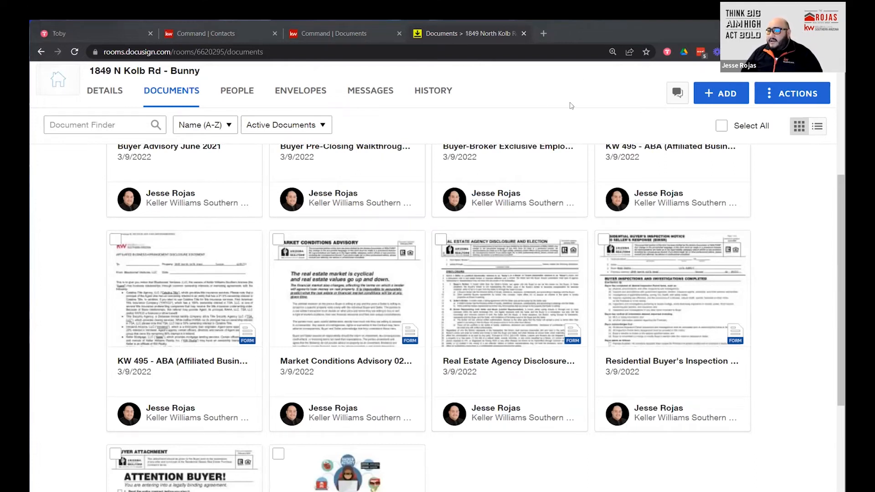
# Check Buyer Advisory June 2021, the Buyer-Broker agreement and the KW 495 affiliated business disclosure.
pyautogui.scroll(5, 788, 419)
pyautogui.scroll(-2, 783, 413)
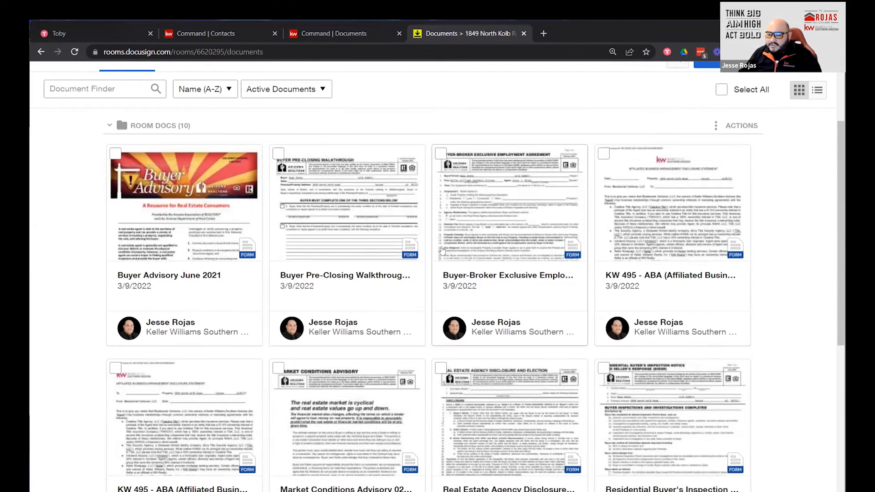
pyautogui.click(115, 154)
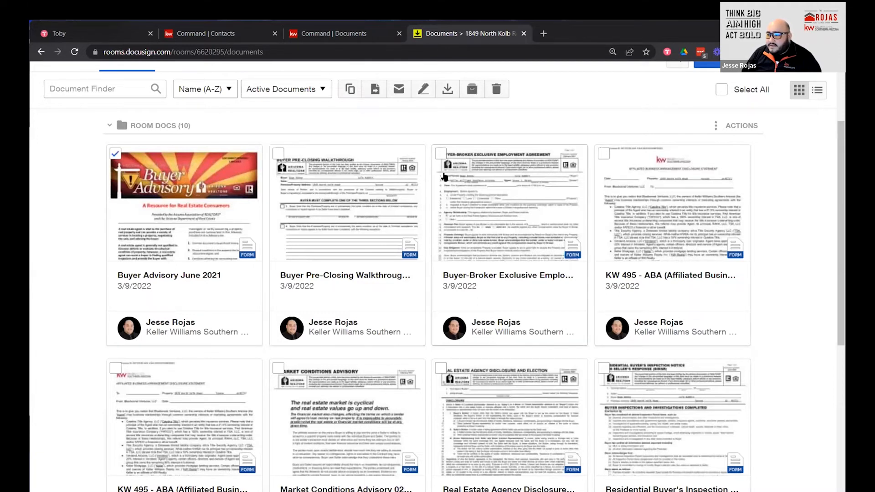
pyautogui.click(440, 154)
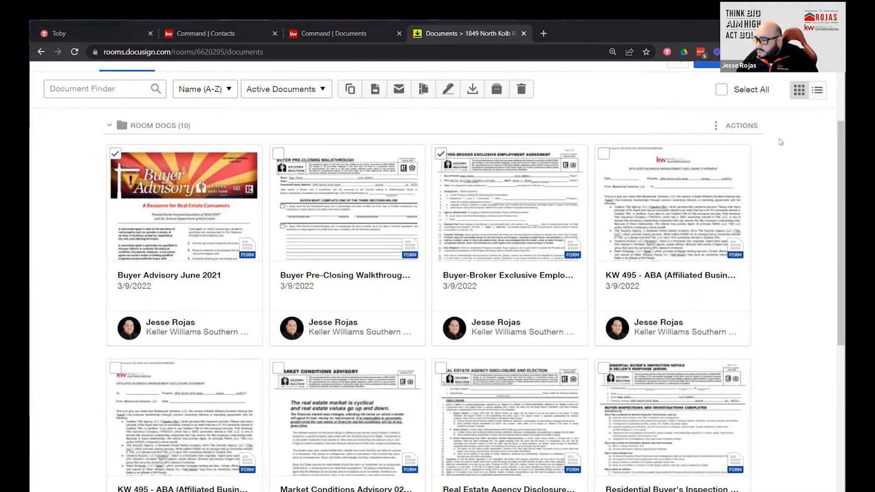
pyautogui.click(604, 154)
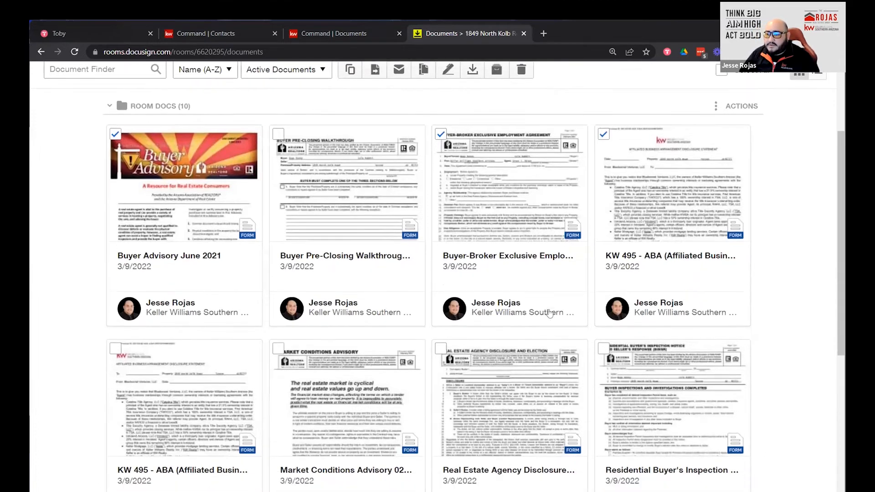
# Also check the market conditions advisory, agency disclosure, Wire Fraud Advisory - Buyers and residential purchase contract.
pyautogui.scroll(-3, 280, 214)
pyautogui.click(279, 212)
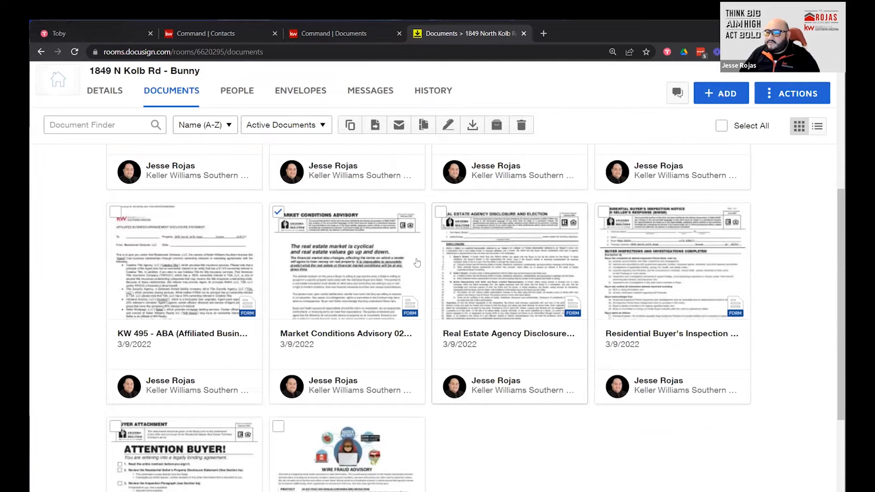
pyautogui.click(440, 213)
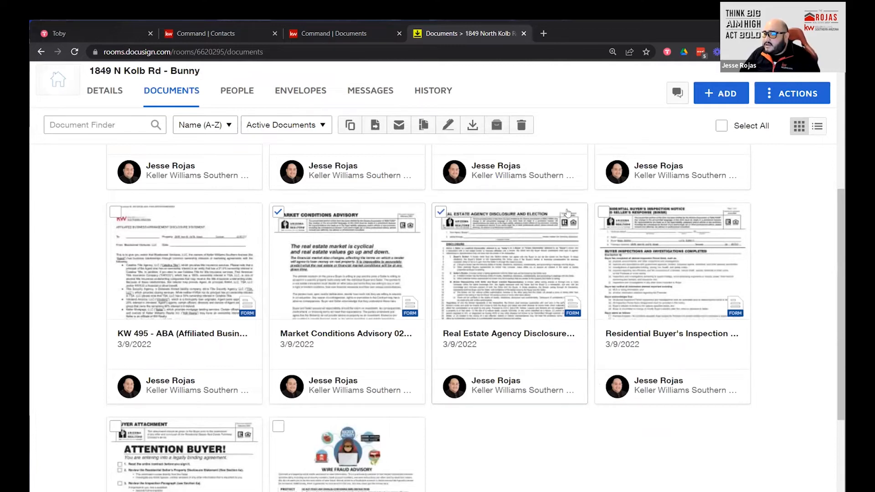
pyautogui.scroll(-2, 282, 326)
pyautogui.click(279, 323)
pyautogui.click(115, 322)
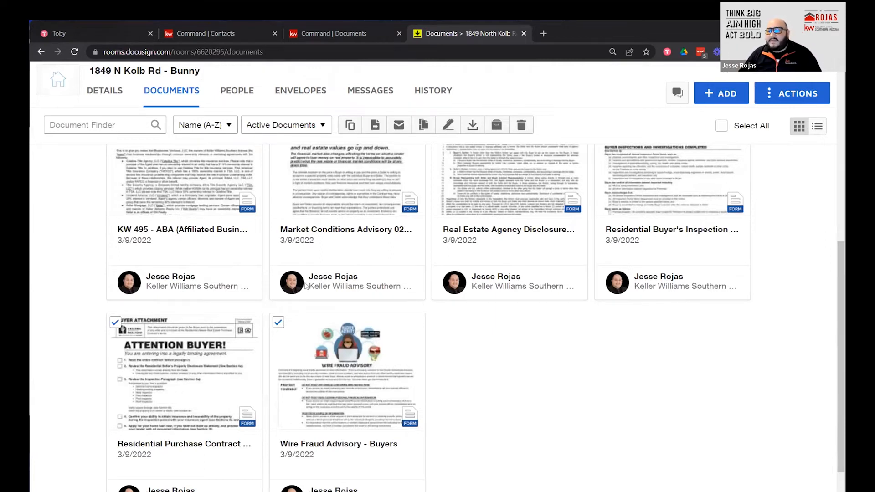
pyautogui.scroll(2, 404, 326)
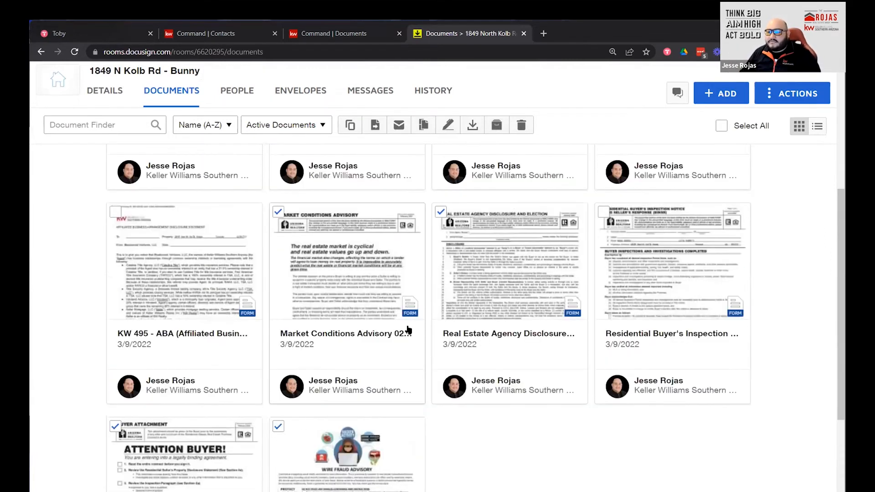
pyautogui.scroll(5, 404, 326)
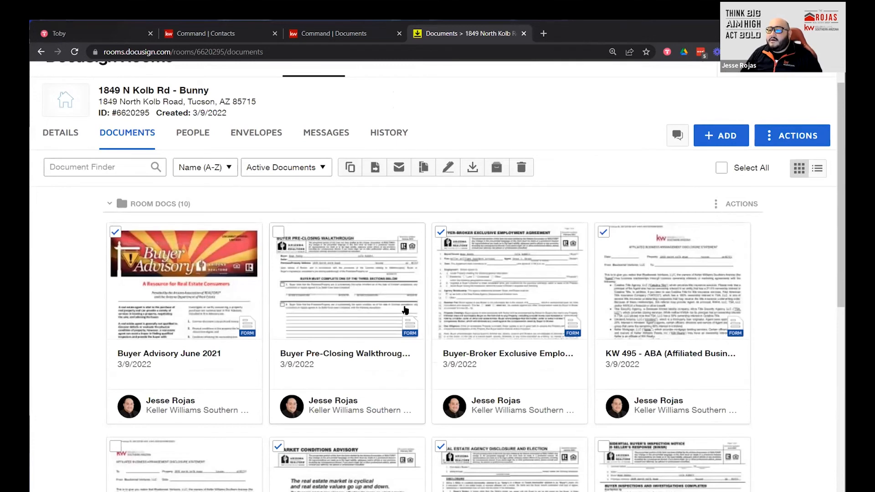
pyautogui.scroll(-2, 404, 324)
pyautogui.scroll(-3, 549, 425)
pyautogui.scroll(-3, 549, 425)
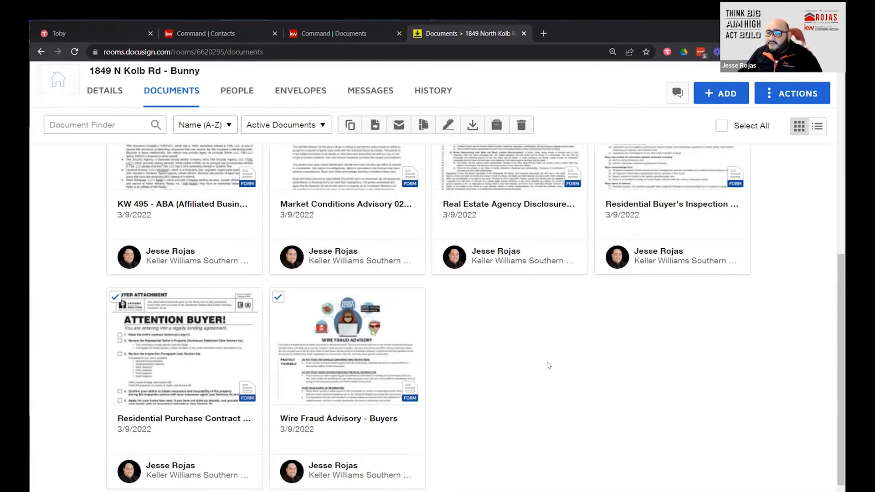
pyautogui.scroll(5, 539, 404)
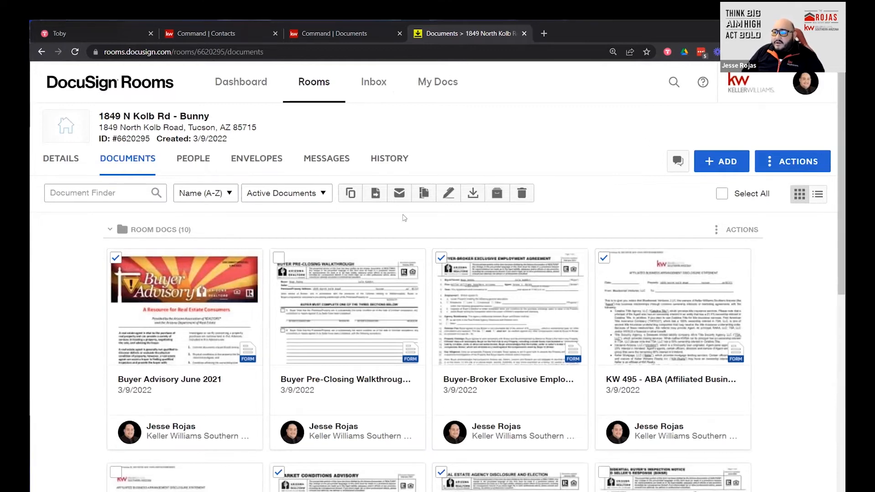
pyautogui.click(448, 195)
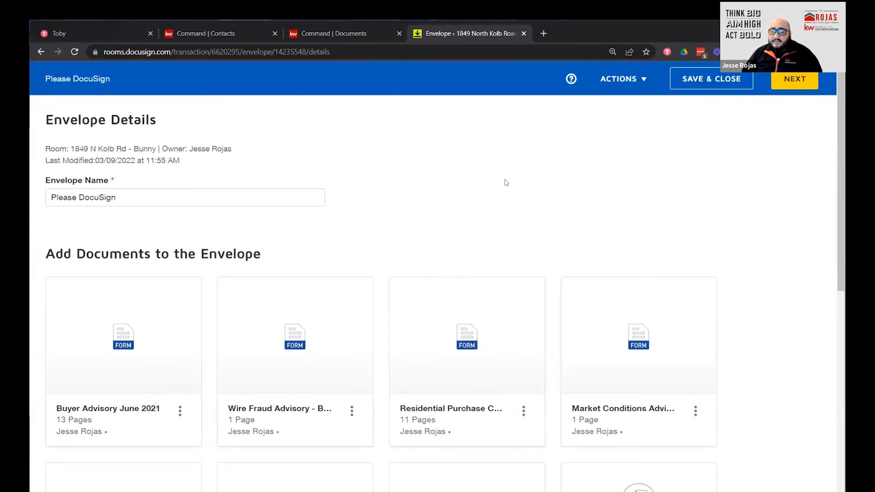
pyautogui.scroll(-1, 396, 193)
pyautogui.scroll(1, 380, 186)
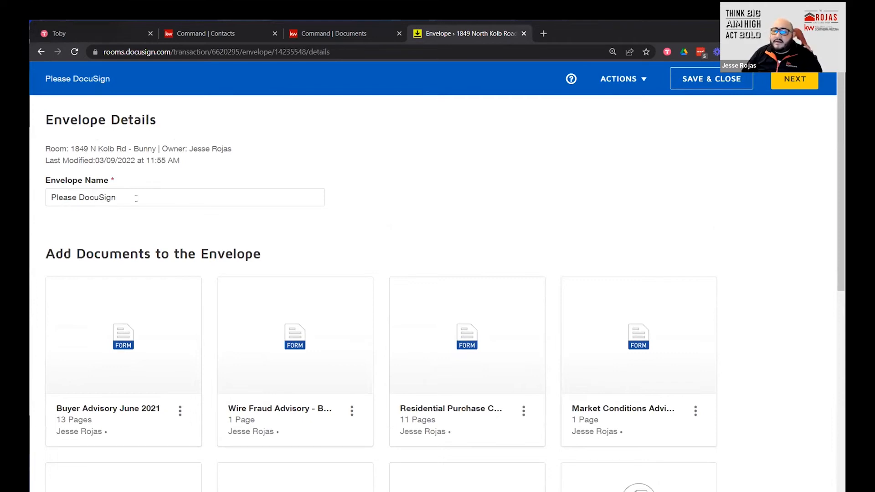
pyautogui.tripleClick(114, 198)
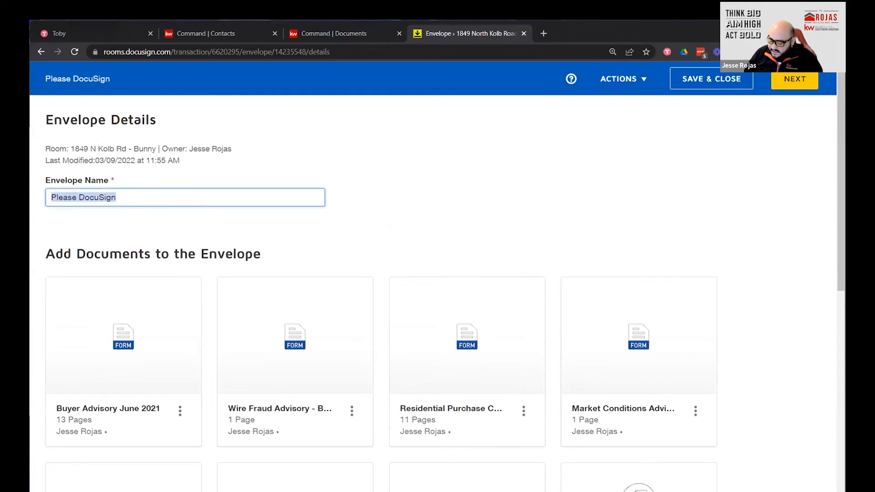
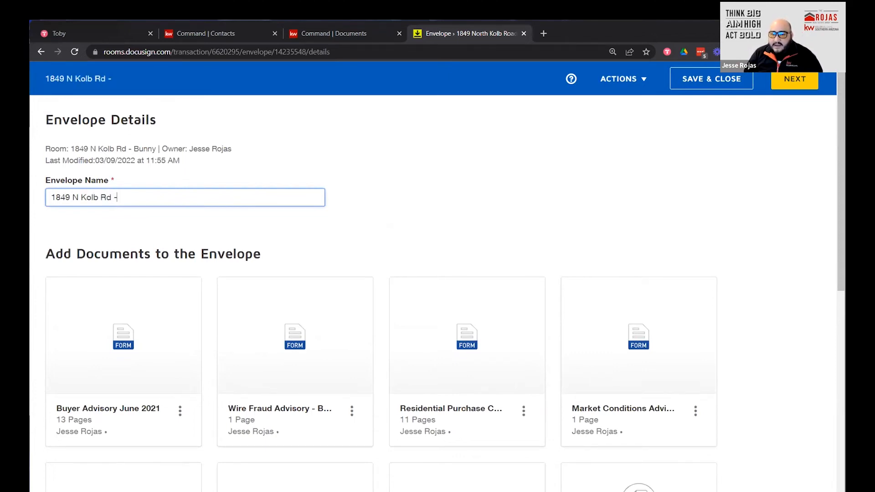
pyautogui.write('- Consultat')
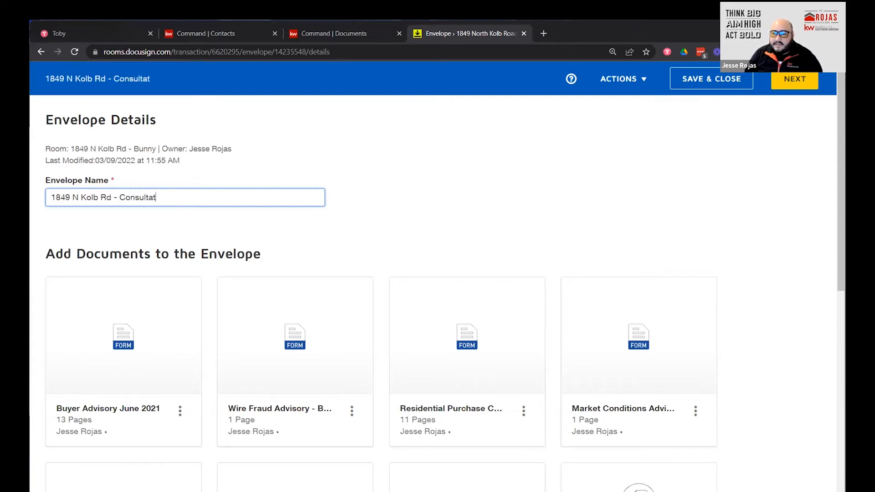
pyautogui.write('ion Docs')
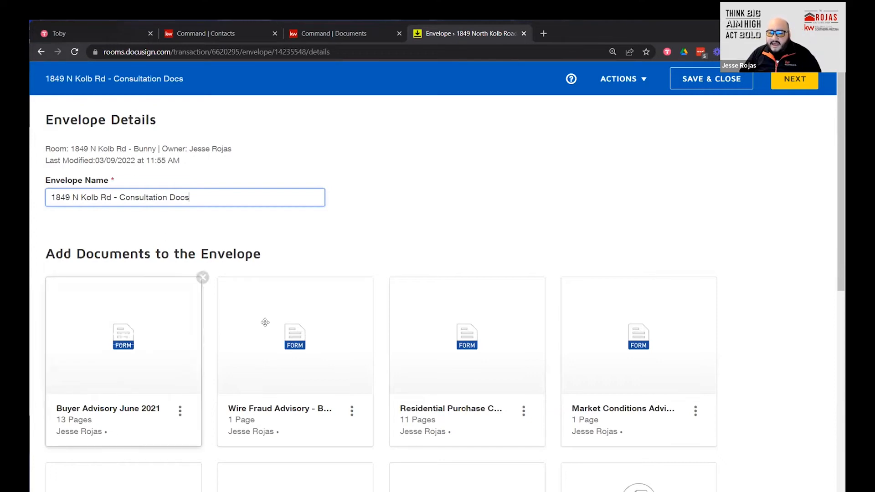
# Move KW 495 to first position, Market Conditions into the top row, and Residential Purchase to last.
pyautogui.scroll(-4, 265, 319)
pyautogui.scroll(1, 227, 360)
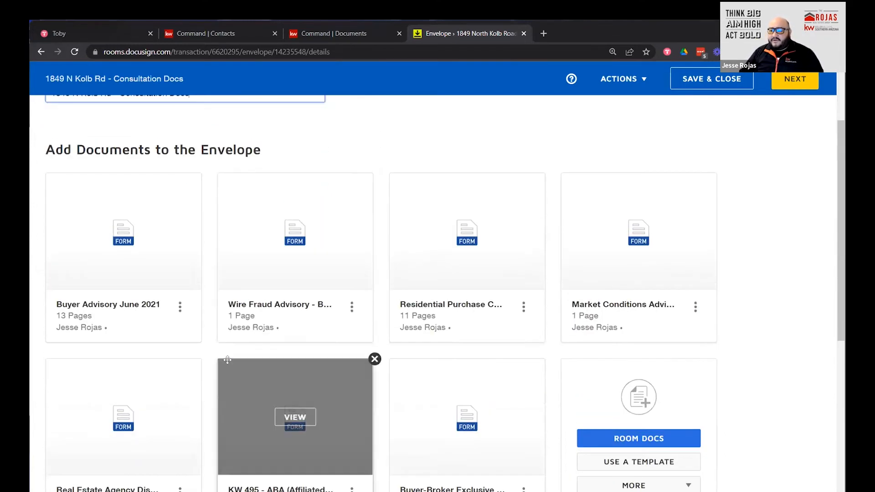
pyautogui.scroll(-2, 227, 360)
pyautogui.scroll(1, 227, 360)
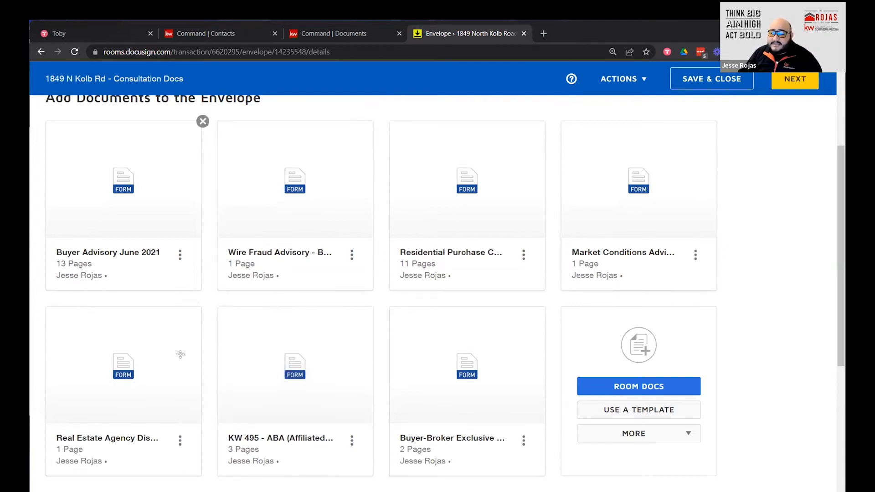
pyautogui.moveTo(328, 453); pyautogui.dragTo(150, 260)
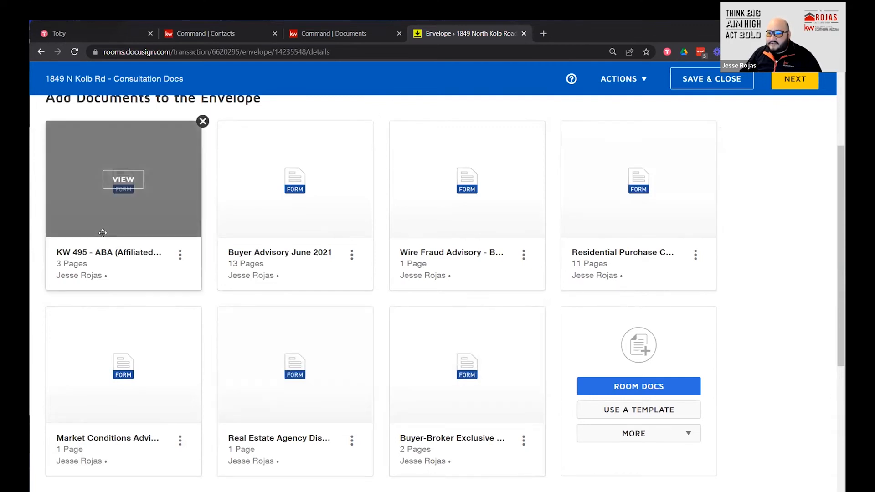
pyautogui.moveTo(193, 417); pyautogui.dragTo(472, 269)
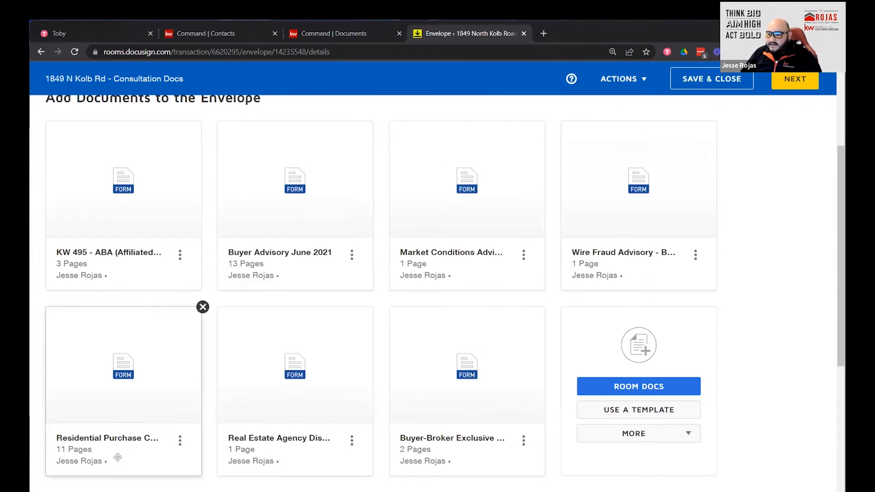
pyautogui.moveTo(99, 453); pyautogui.dragTo(558, 455)
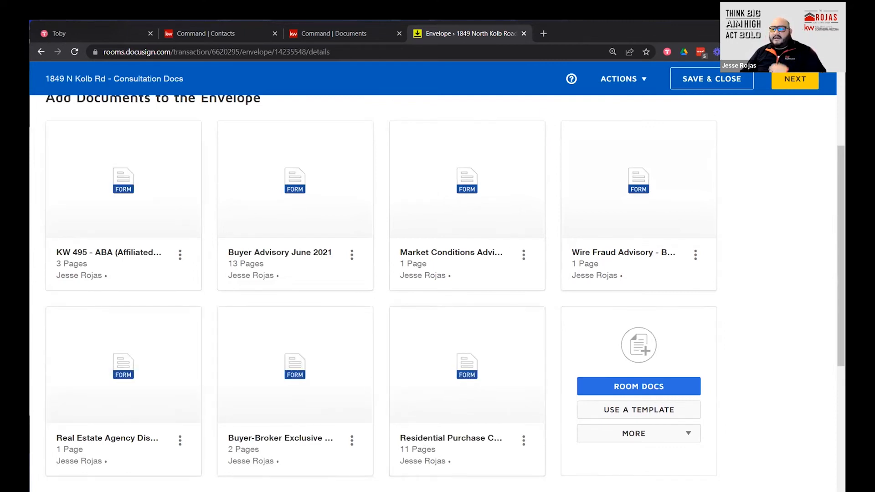
pyautogui.scroll(3, 795, 335)
pyautogui.scroll(-4, 796, 334)
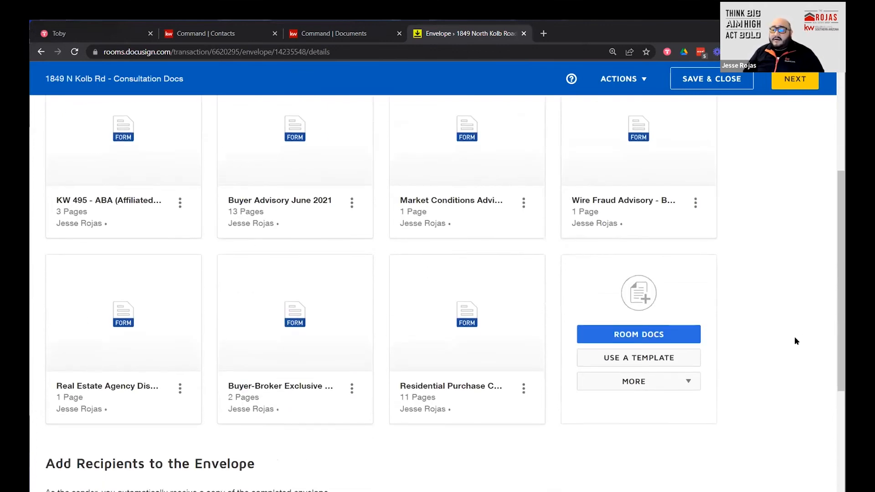
# View the Room Docs list and cancel it without adding any documents.
pyautogui.click(638, 334)
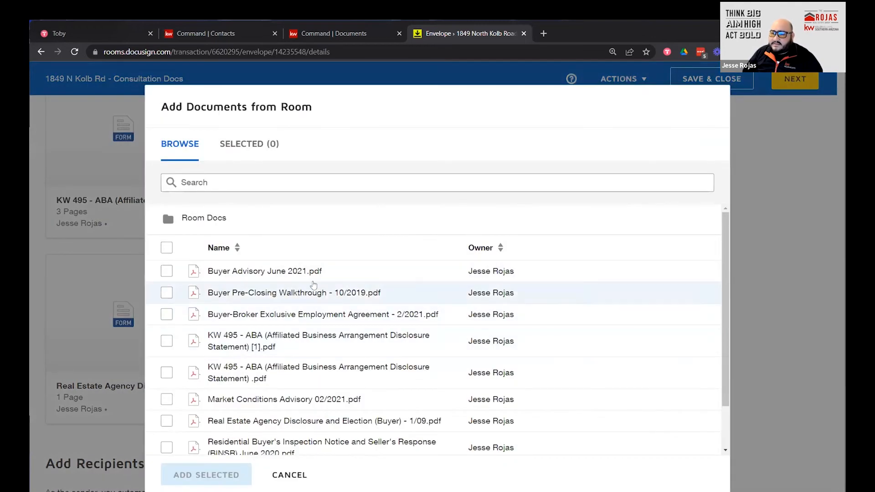
pyautogui.scroll(-2, 239, 306)
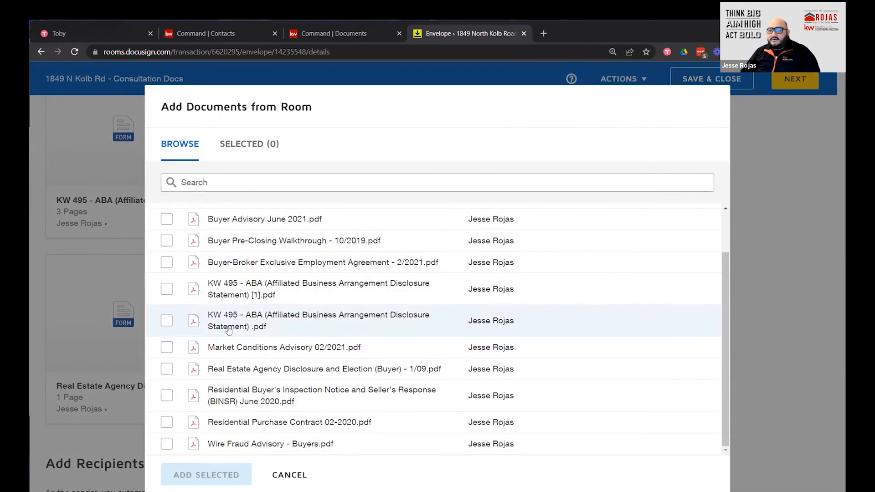
pyautogui.scroll(2, 185, 413)
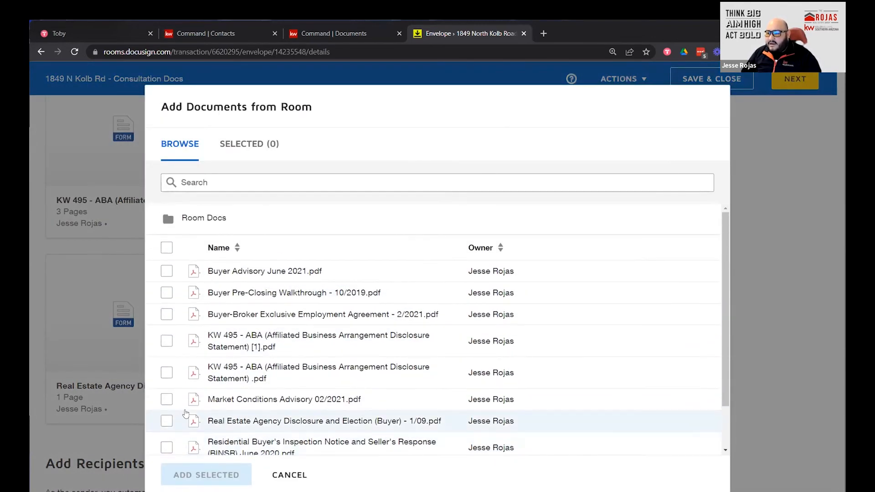
pyautogui.scroll(-2, 359, 433)
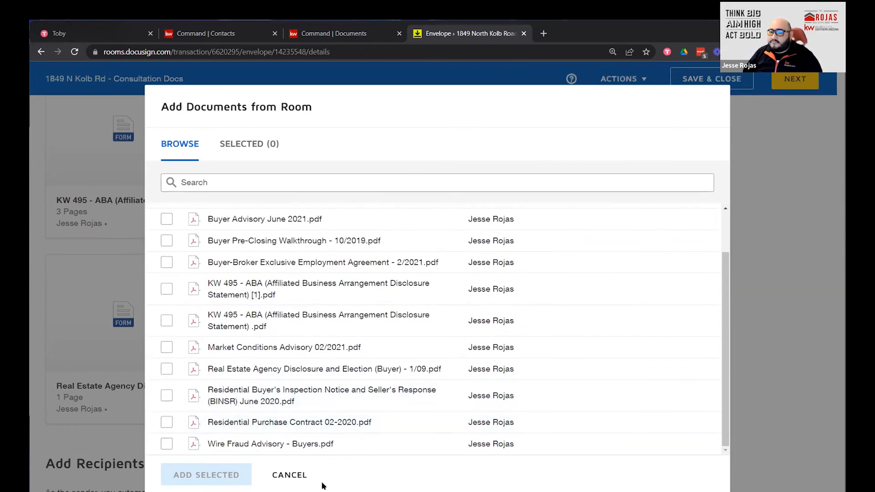
pyautogui.click(288, 473)
pyautogui.scroll(-2, 438, 327)
pyautogui.scroll(-3, 437, 324)
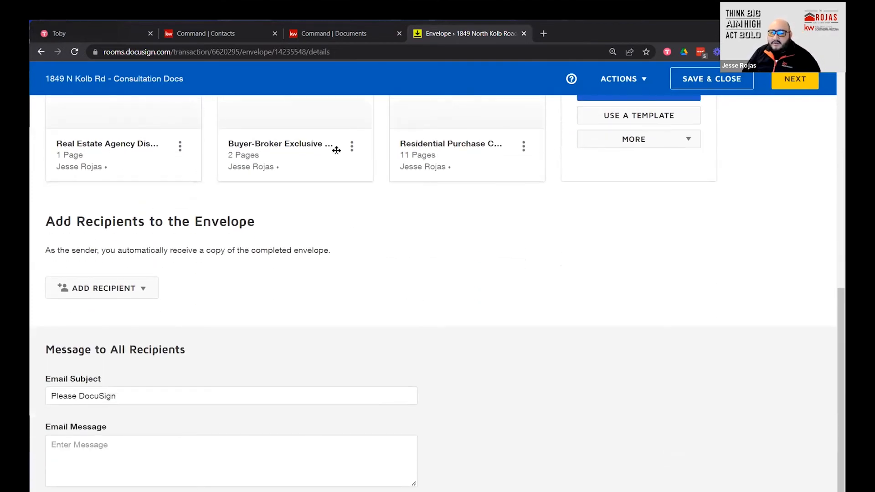
# Bring up the Pre-Tagged Roles and assign the first buyer contact to Buyer One.
pyautogui.click(153, 290)
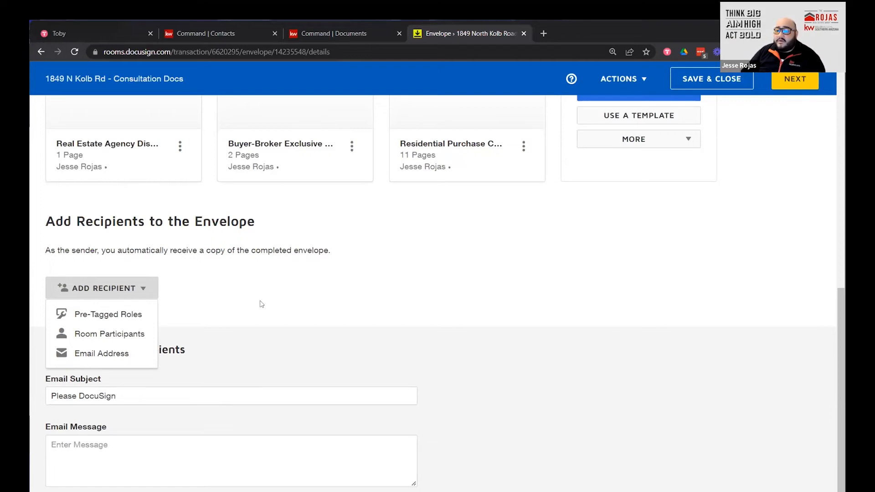
pyautogui.click(102, 316)
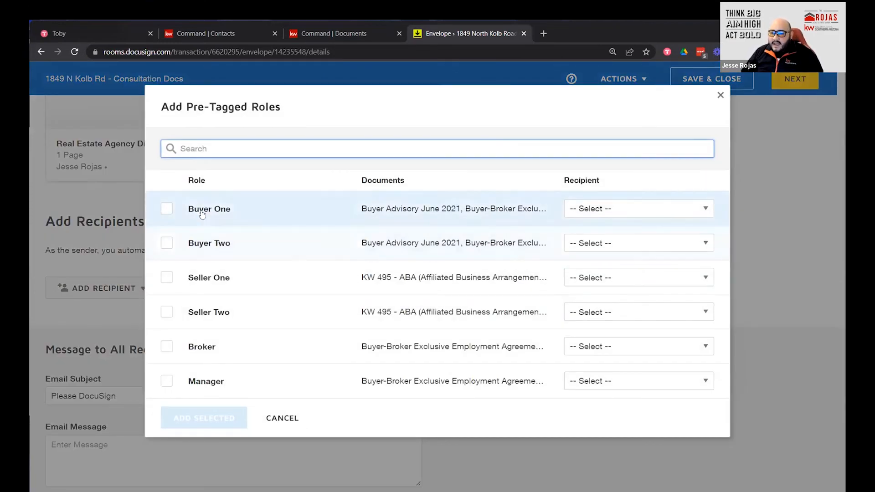
pyautogui.click(167, 208)
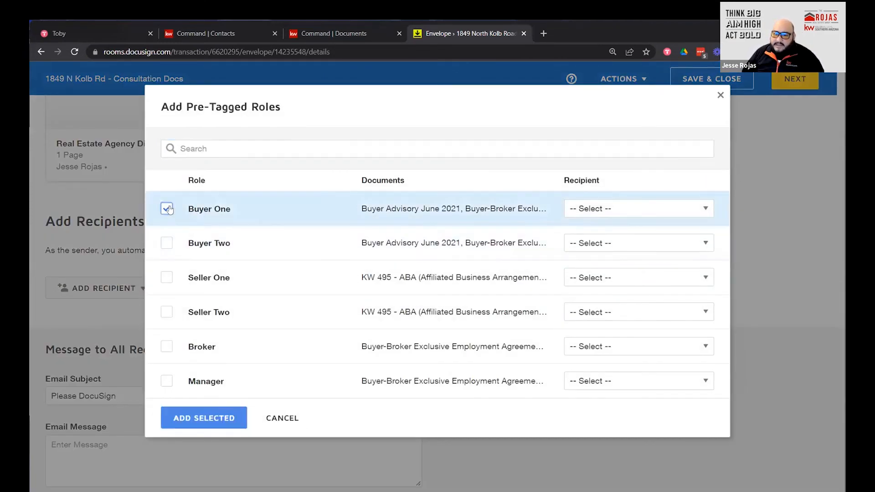
pyautogui.click(606, 208)
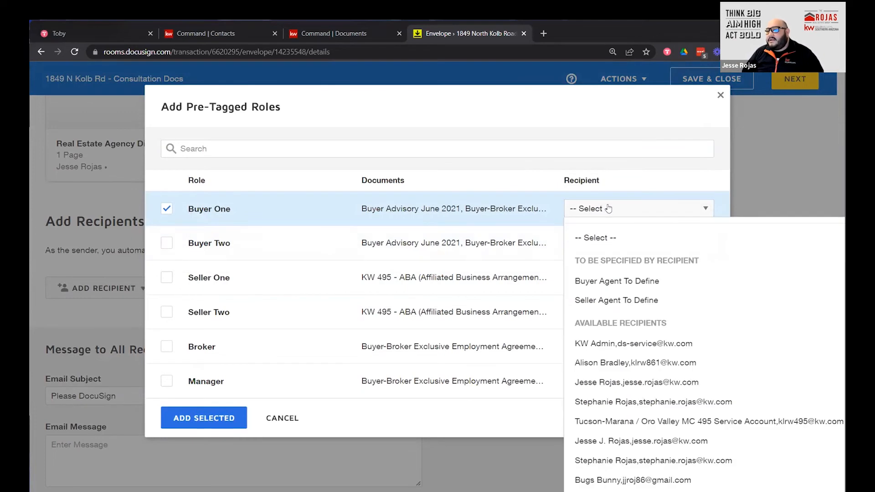
pyautogui.click(628, 483)
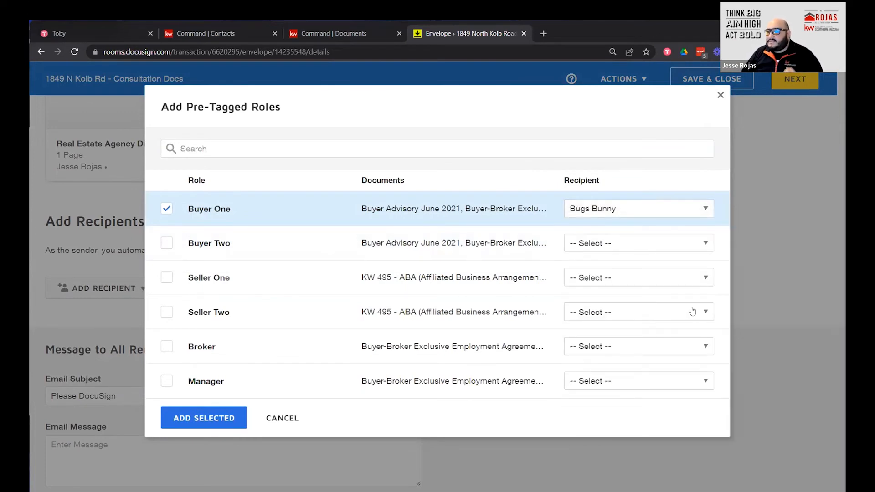
# Assign the second buyer contact to Buyer Two and the managing agent to Manager.
pyautogui.click(167, 243)
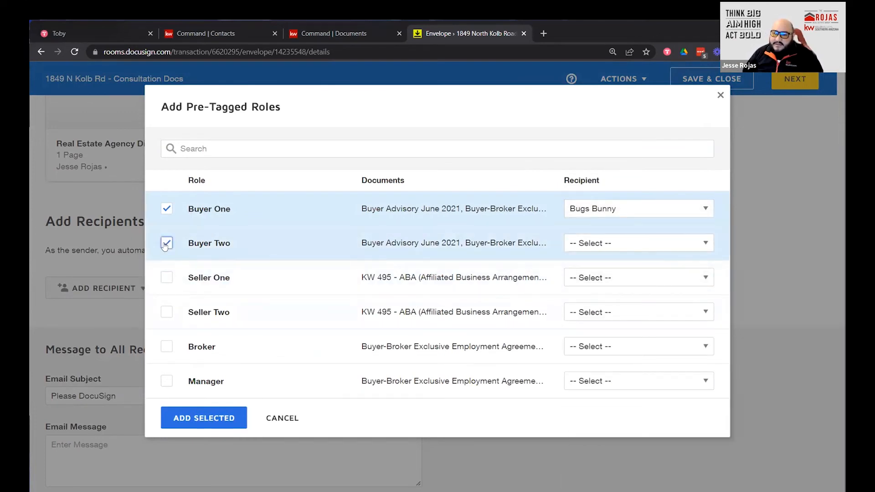
pyautogui.click(628, 245)
pyautogui.scroll(-1, 610, 467)
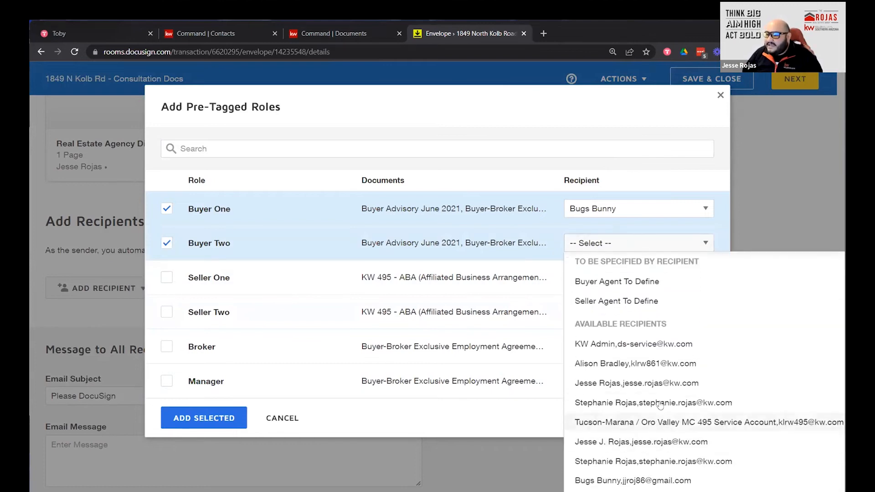
pyautogui.scroll(-1, 610, 469)
pyautogui.click(611, 473)
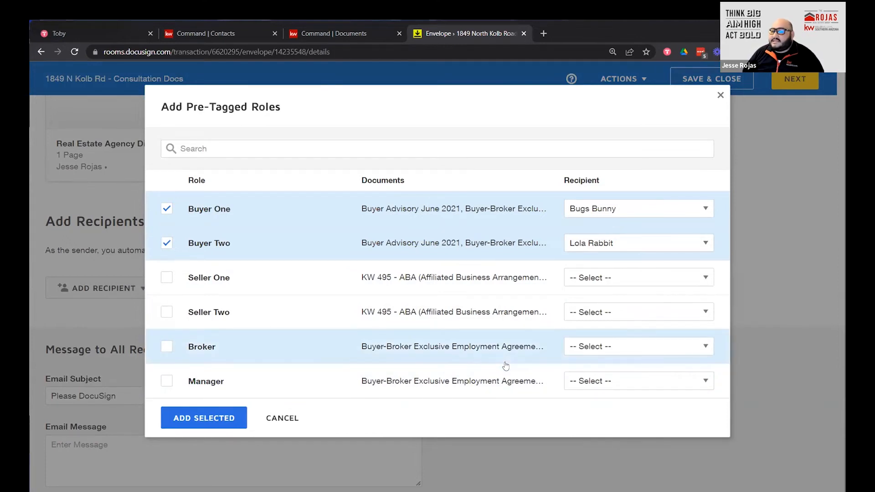
pyautogui.click(670, 381)
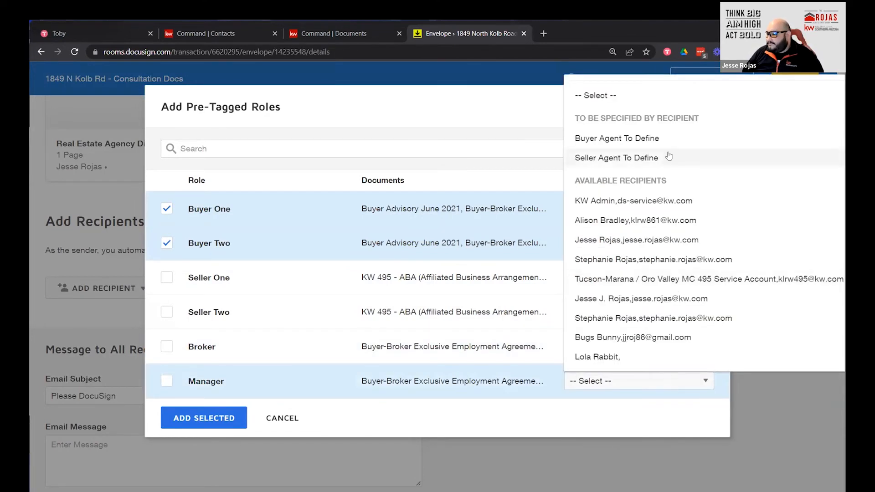
pyautogui.click(637, 298)
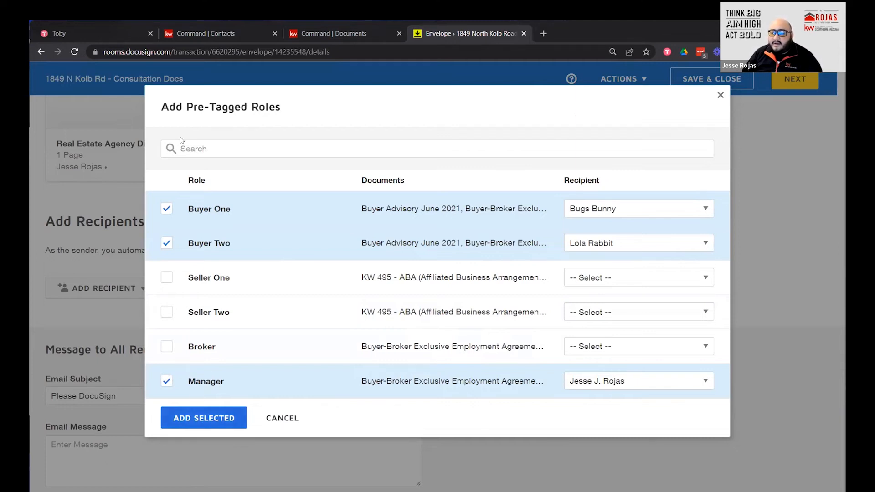
pyautogui.click(190, 419)
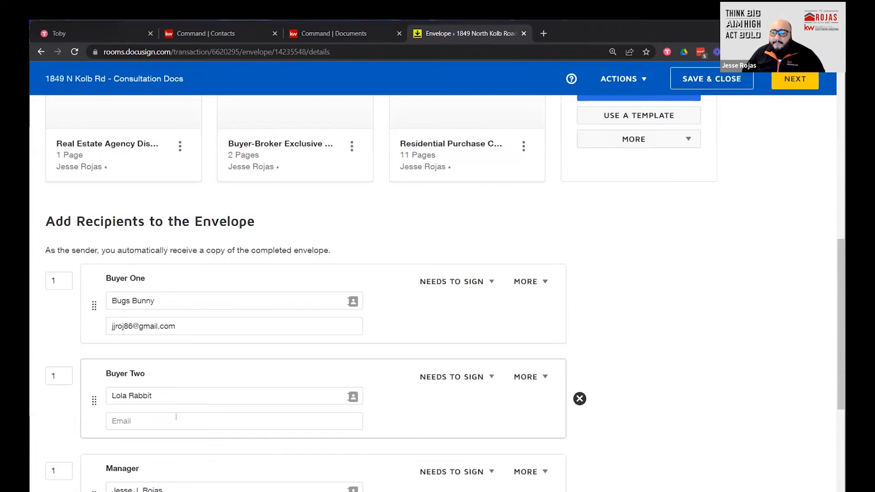
pyautogui.scroll(1, 177, 410)
pyautogui.scroll(-5, 182, 397)
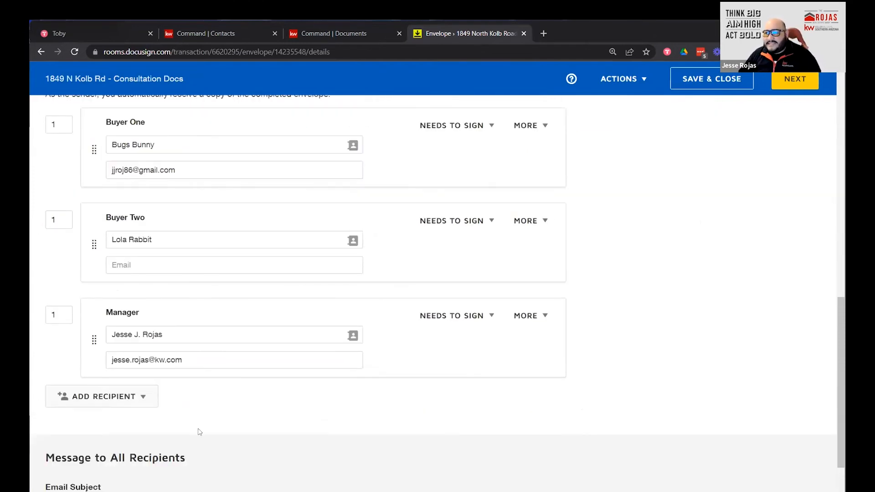
pyautogui.moveTo(561, 364)
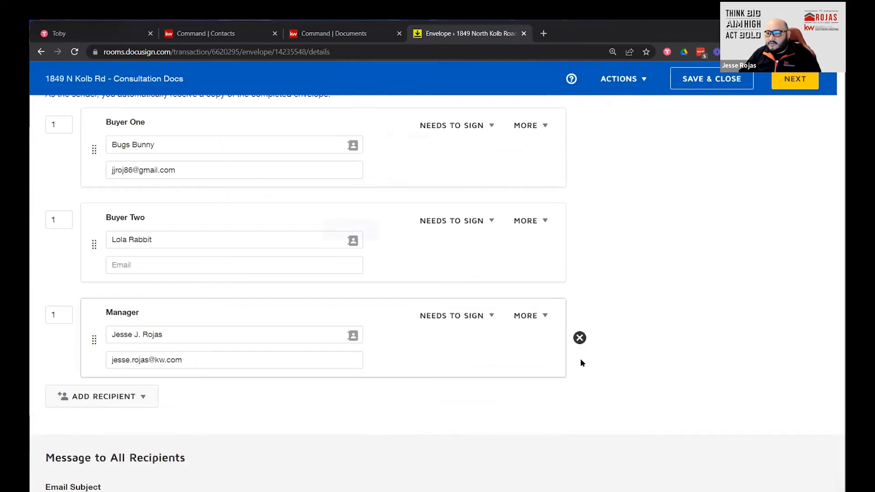
pyautogui.click(579, 338)
pyautogui.click(413, 200)
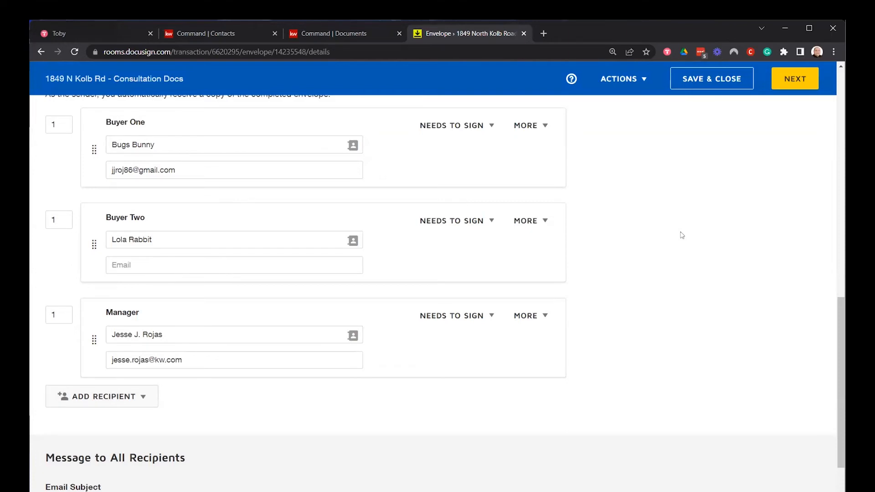
pyautogui.click(491, 315)
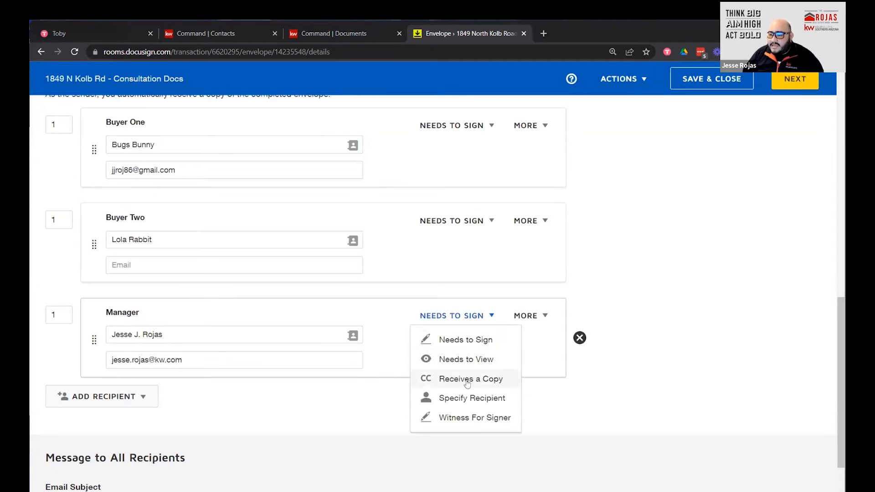
pyautogui.click(686, 295)
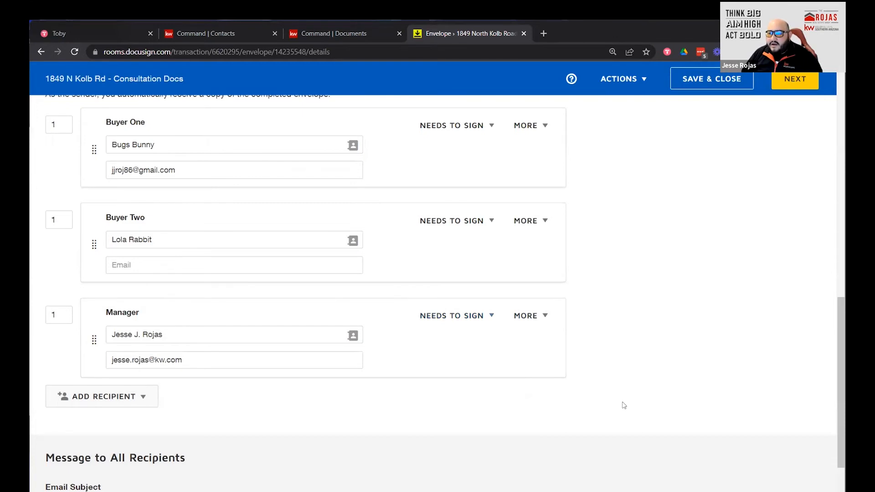
pyautogui.scroll(1, 620, 394)
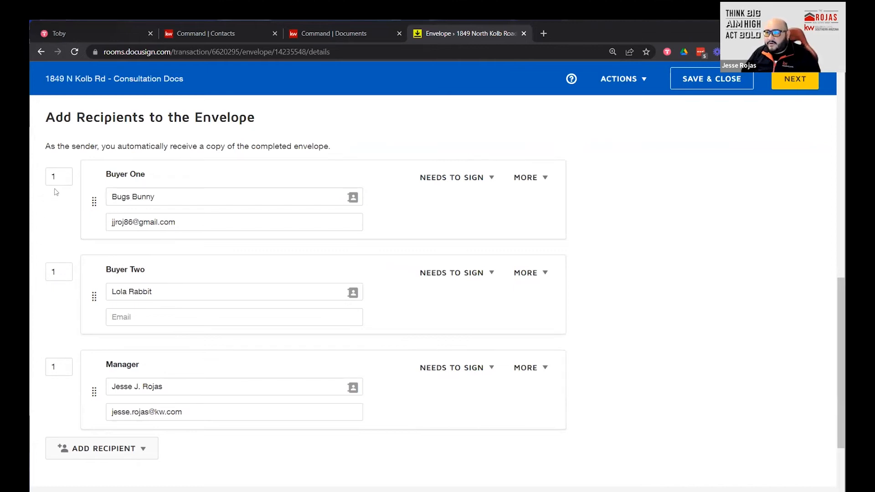
# Set routing order 3 for Manager and 2 for Buyer Two.
pyautogui.click(50, 367)
pyautogui.write('3')
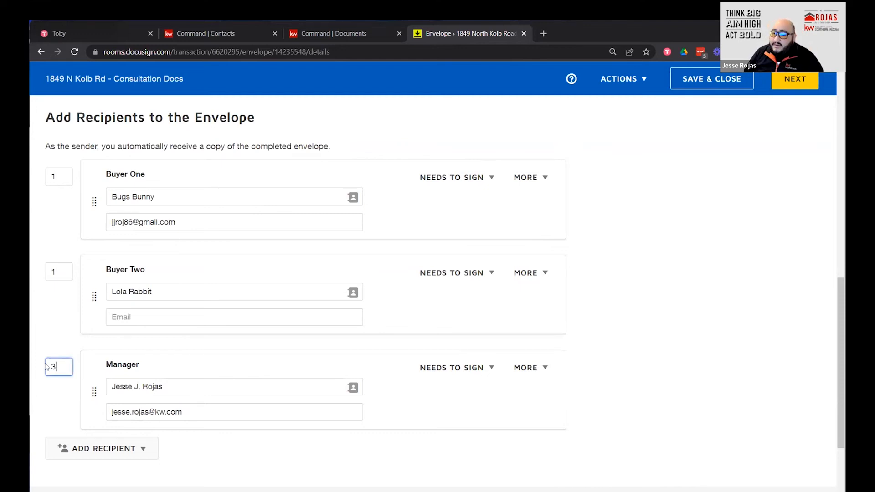
pyautogui.click(55, 272)
pyautogui.doubleClick(54, 271)
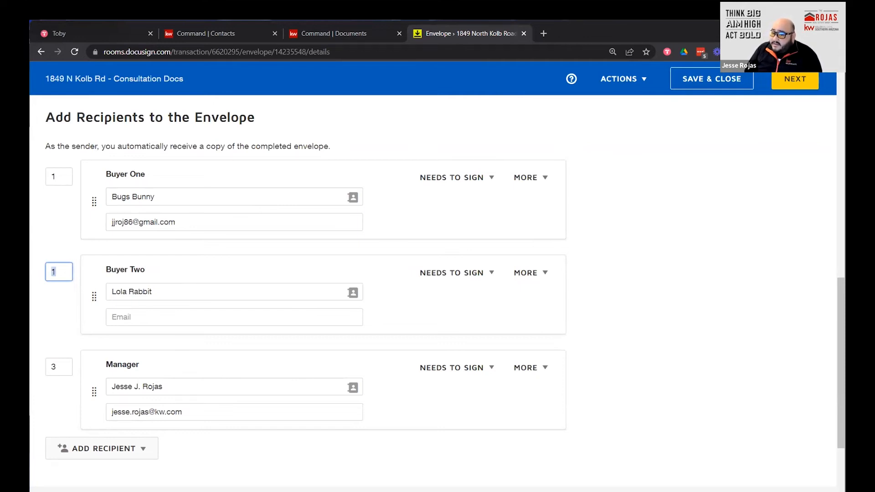
pyautogui.write('2')
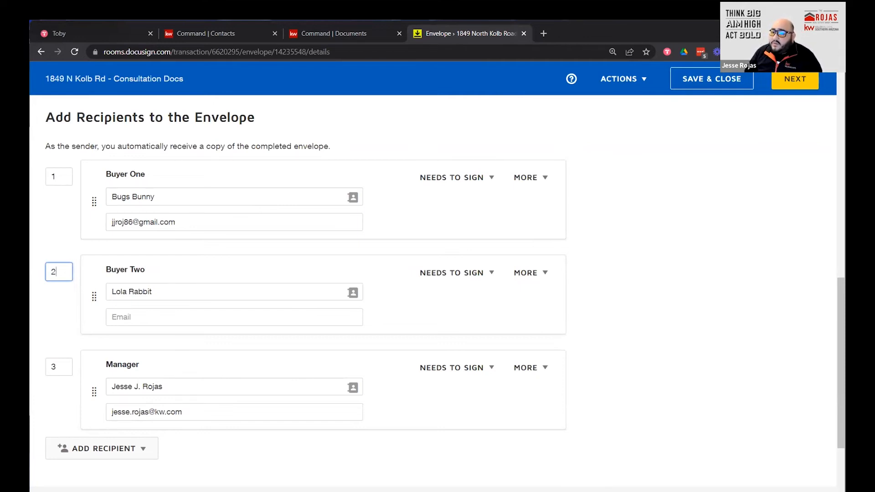
pyautogui.moveTo(264, 221); pyautogui.dragTo(104, 223)
pyautogui.rightClick(118, 223)
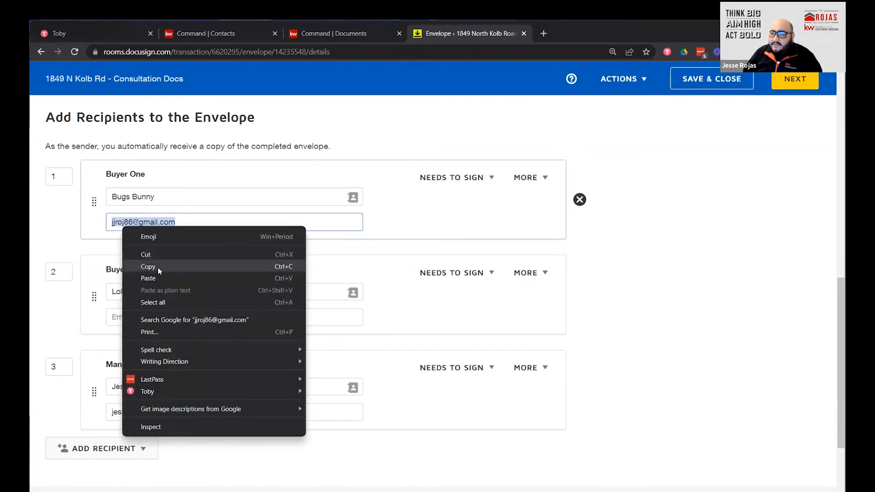
pyautogui.click(158, 267)
pyautogui.click(138, 318)
pyautogui.rightClick(137, 317)
pyautogui.click(157, 385)
pyautogui.rightClick(636, 284)
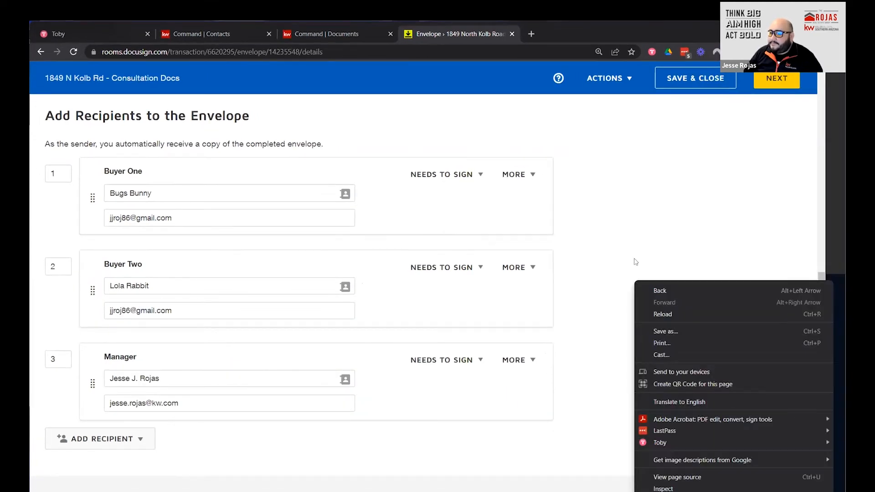
pyautogui.click(650, 264)
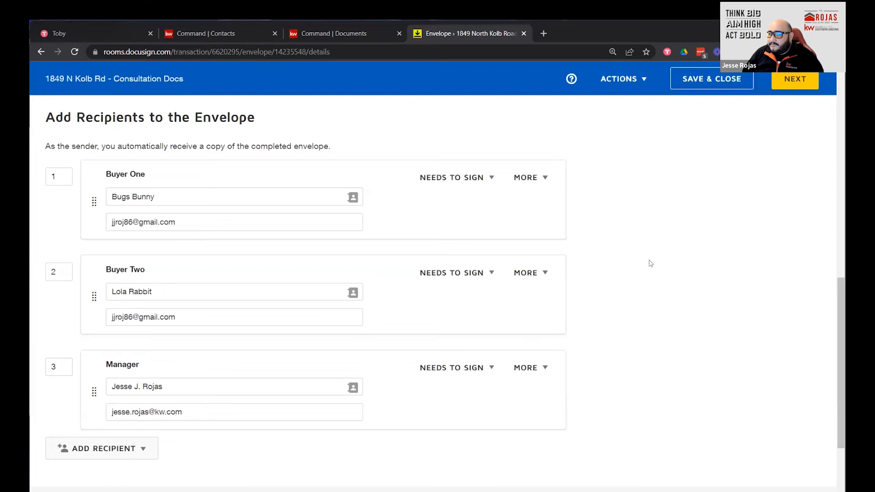
pyautogui.scroll(1, 707, 337)
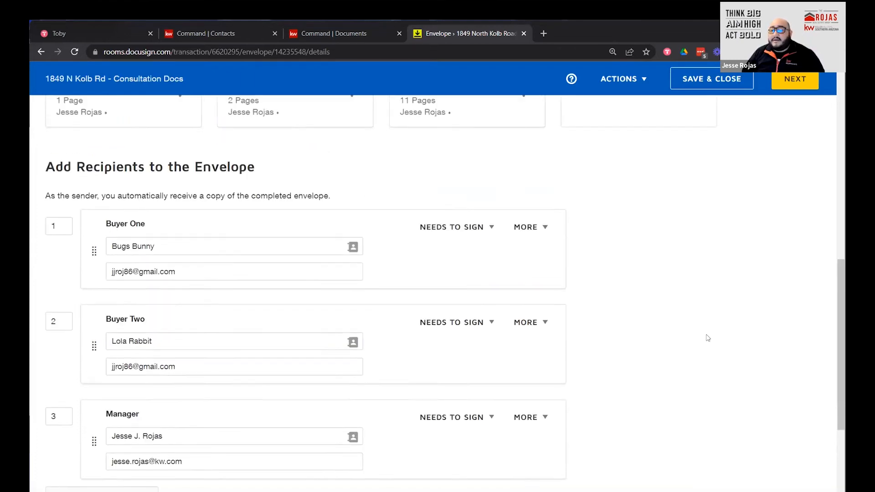
pyautogui.scroll(-2, 707, 337)
pyautogui.moveTo(231, 348)
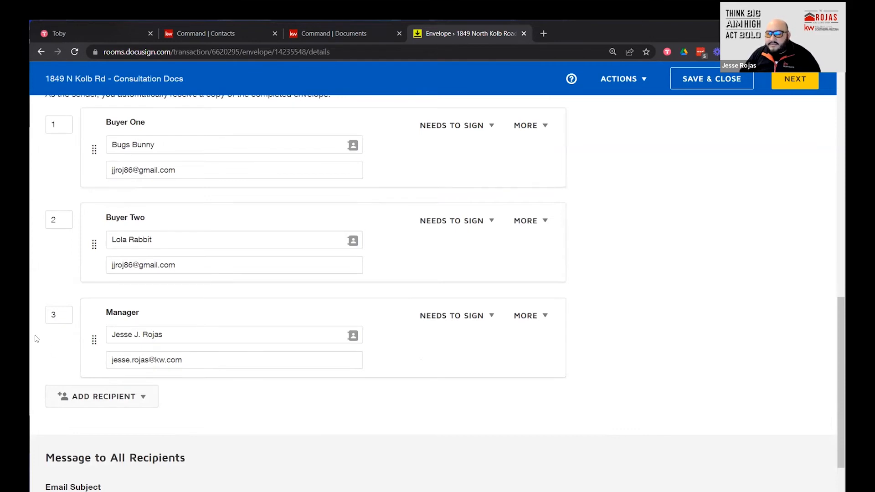
pyautogui.click(142, 396)
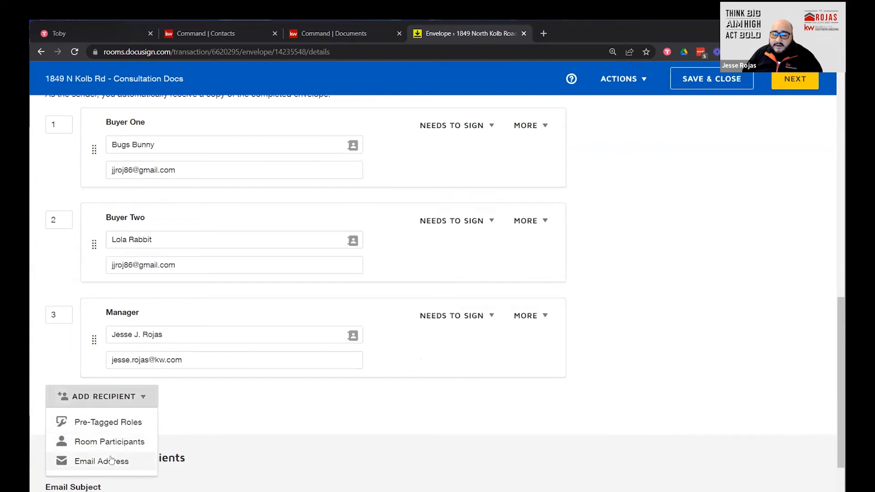
pyautogui.click(73, 461)
pyautogui.click(181, 414)
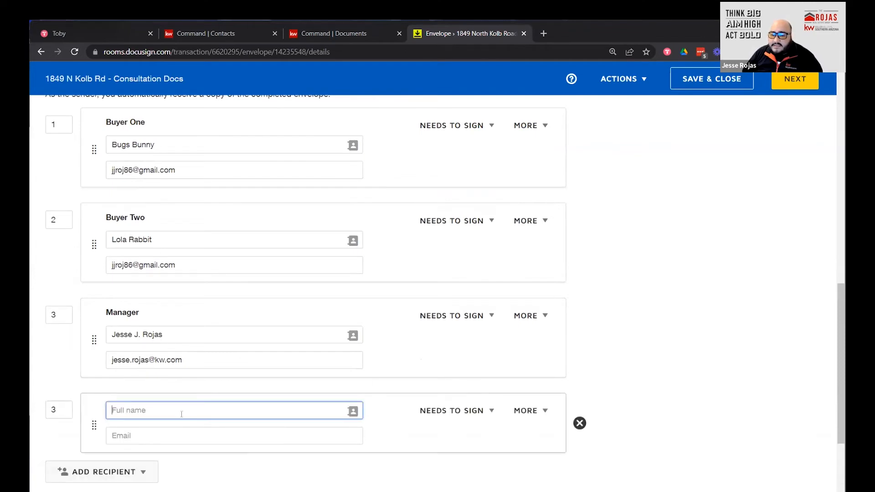
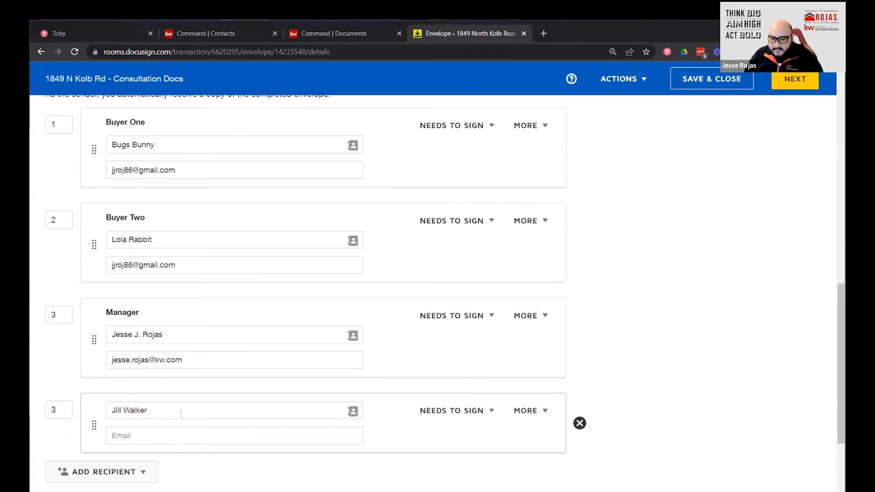
pyautogui.press('Tab')
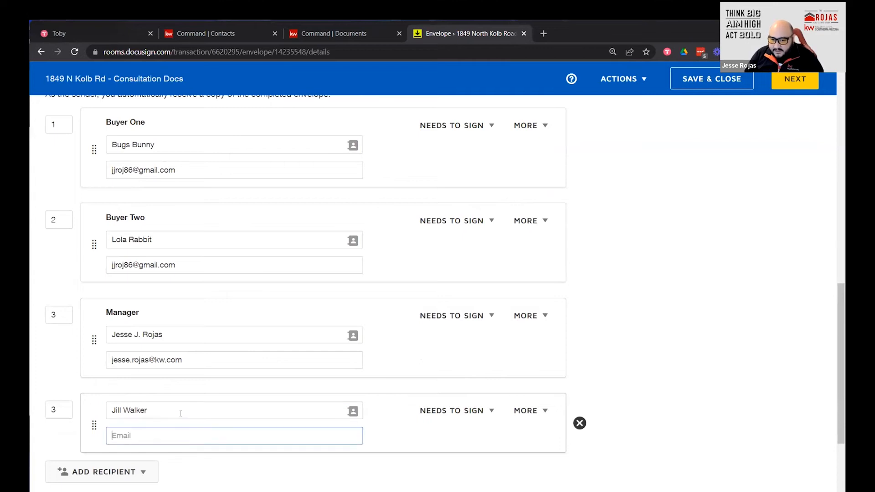
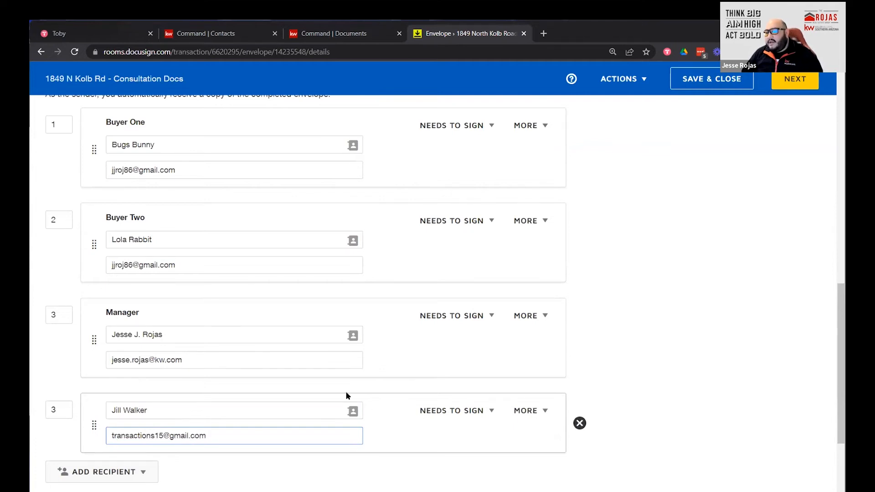
pyautogui.click(485, 410)
pyautogui.click(486, 473)
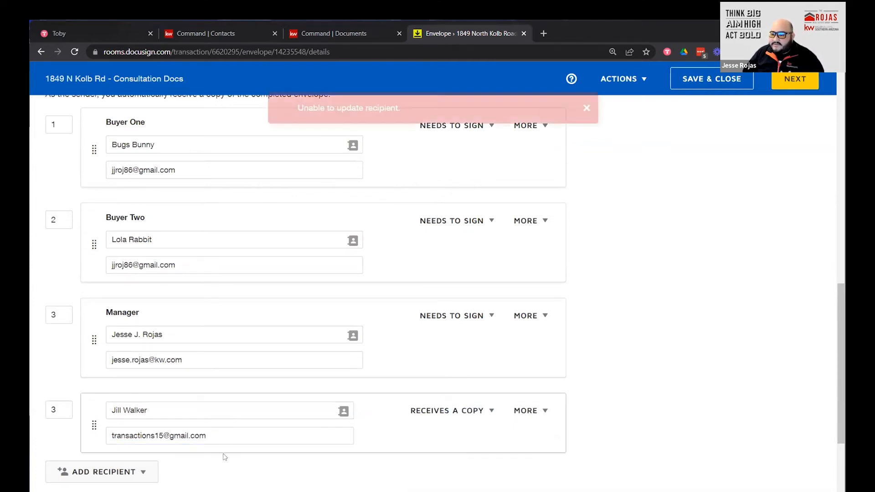
pyautogui.write('4')
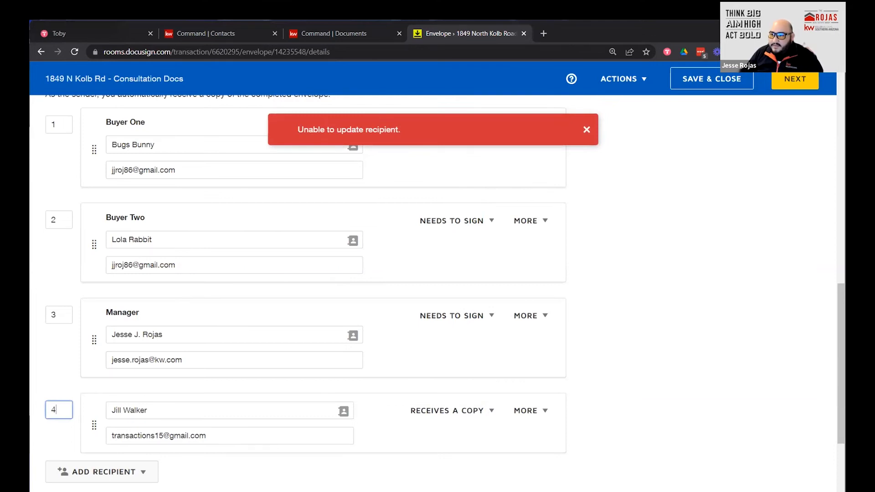
pyautogui.press('Tab')
pyautogui.click(628, 397)
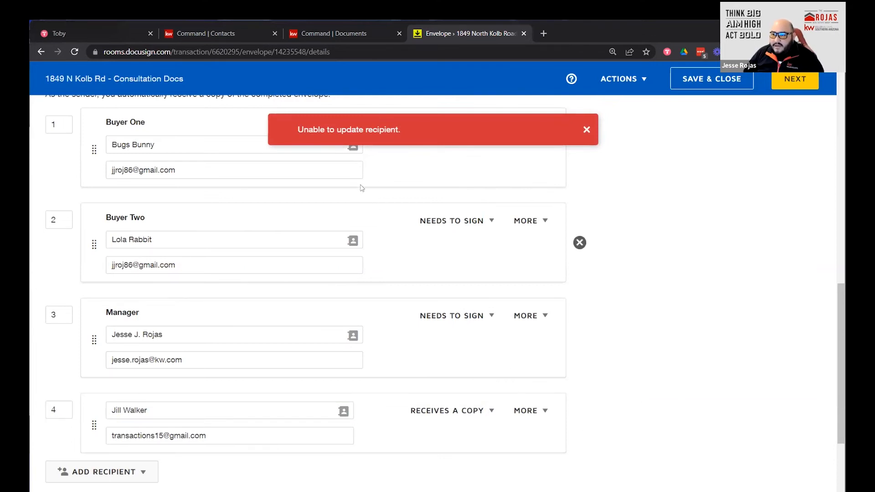
pyautogui.scroll(-3, 390, 188)
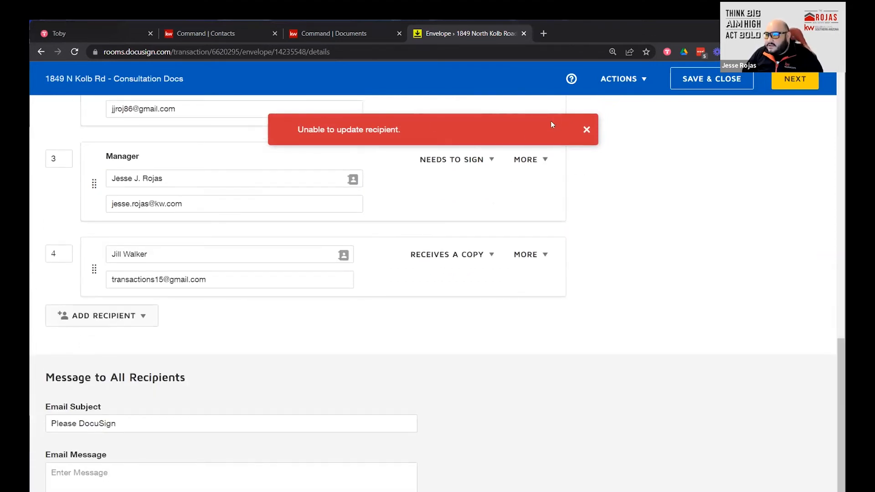
pyautogui.click(587, 129)
pyautogui.click(292, 284)
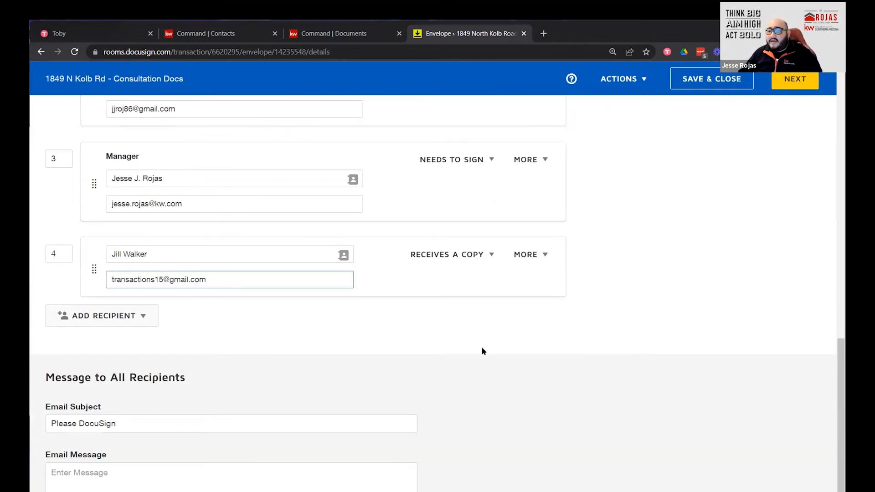
pyautogui.click(579, 268)
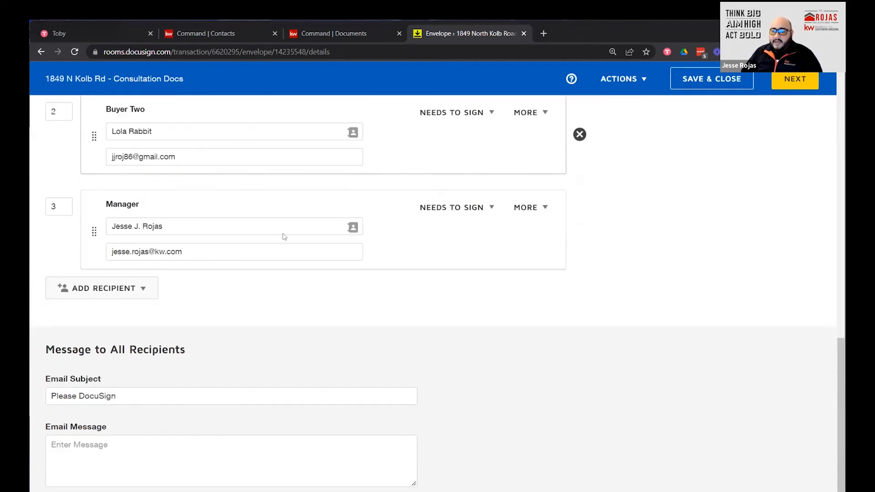
pyautogui.scroll(2, 179, 175)
pyautogui.scroll(3, 187, 292)
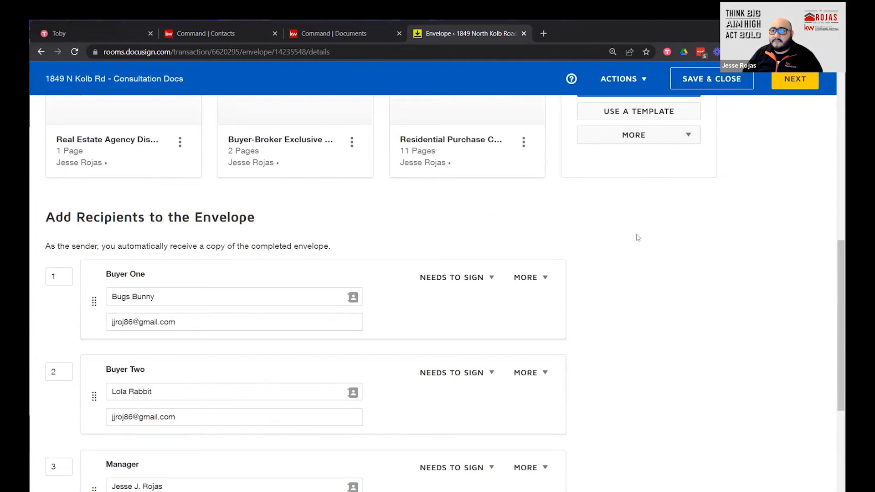
pyautogui.scroll(-5, 638, 237)
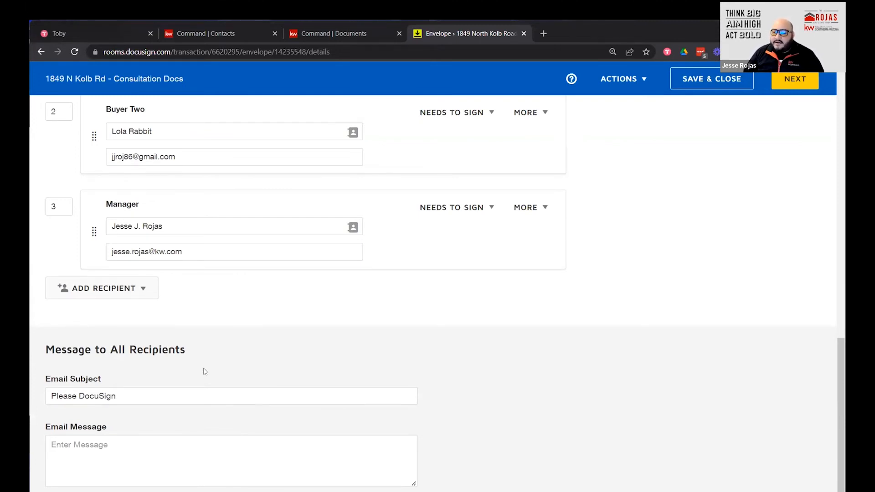
pyautogui.moveTo(187, 351); pyautogui.dragTo(37, 346)
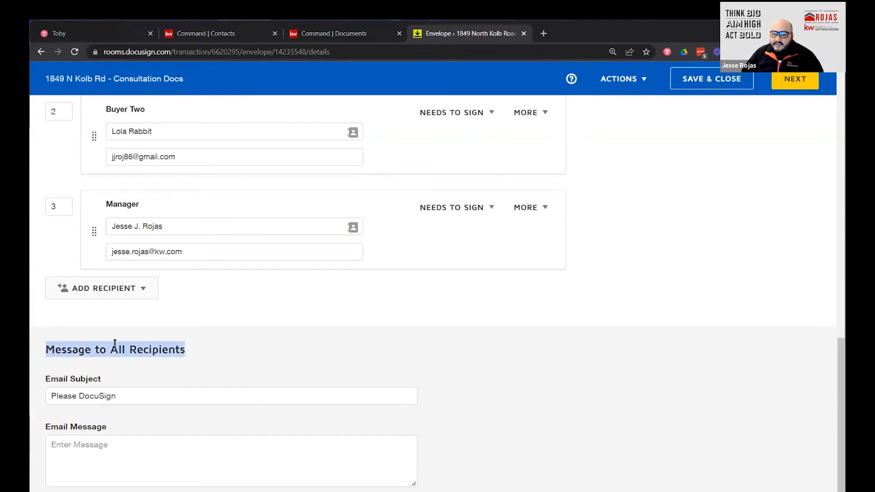
pyautogui.click(86, 350)
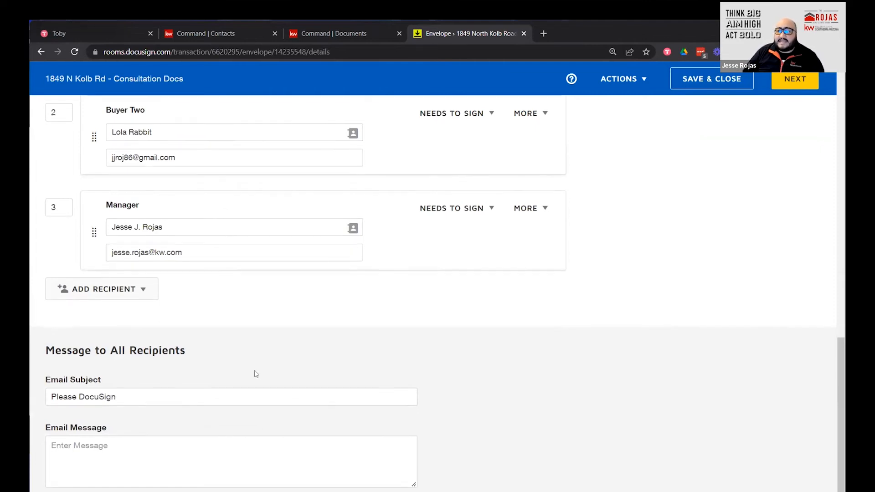
pyautogui.scroll(1, 256, 369)
pyautogui.scroll(-1, 254, 369)
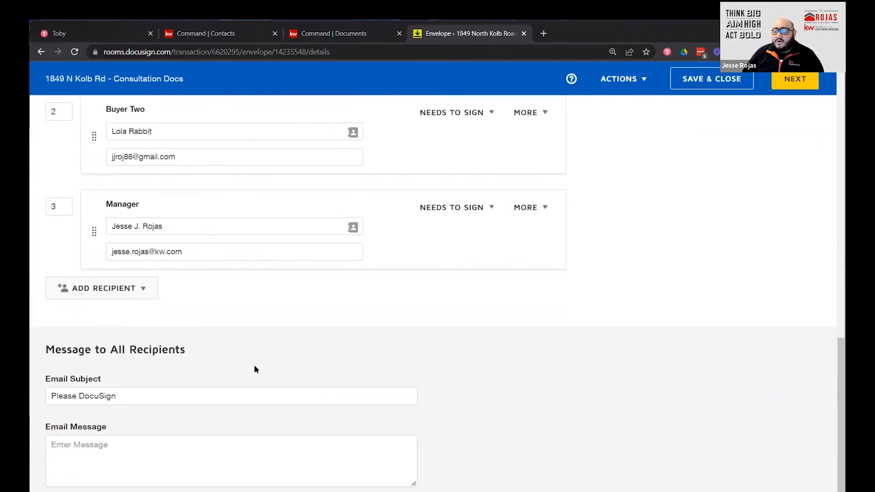
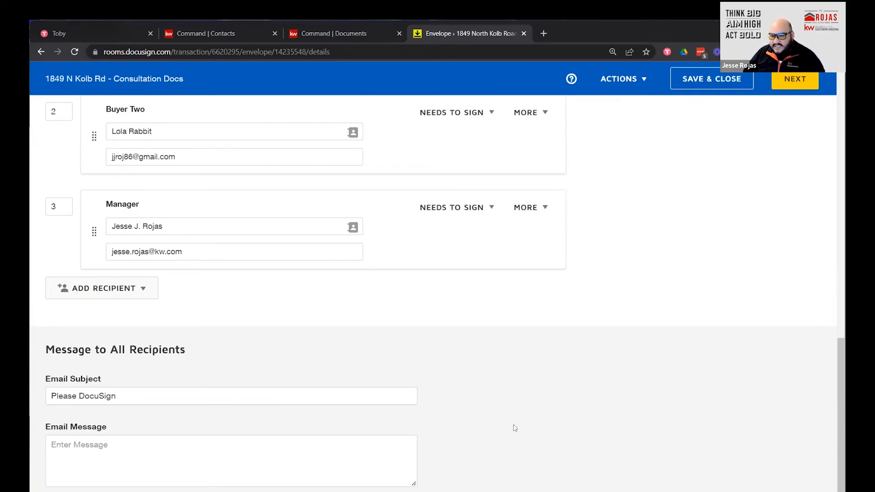
# Start the email message with a greeting that addresses both buyers by name.
pyautogui.click(230, 456)
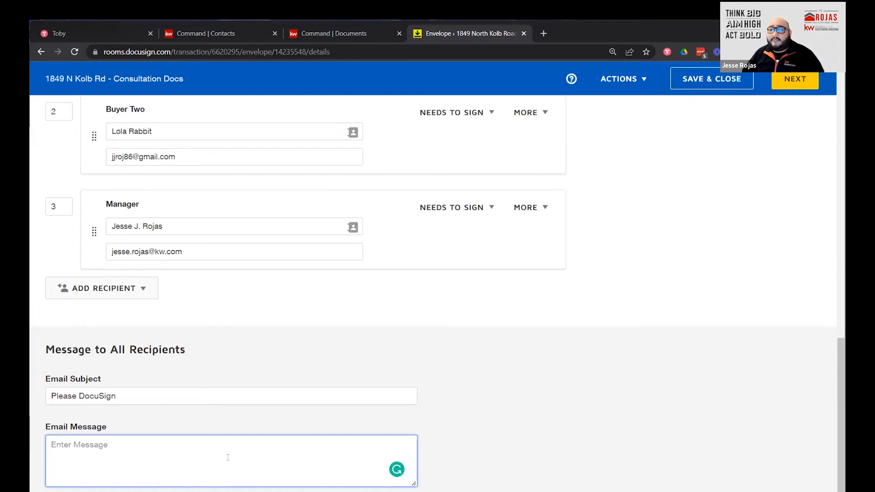
pyautogui.click(209, 400)
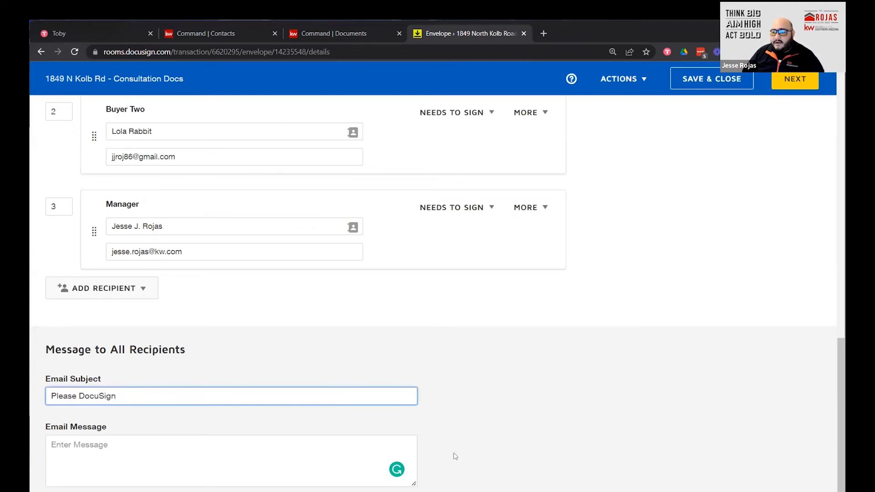
pyautogui.press('Tab')
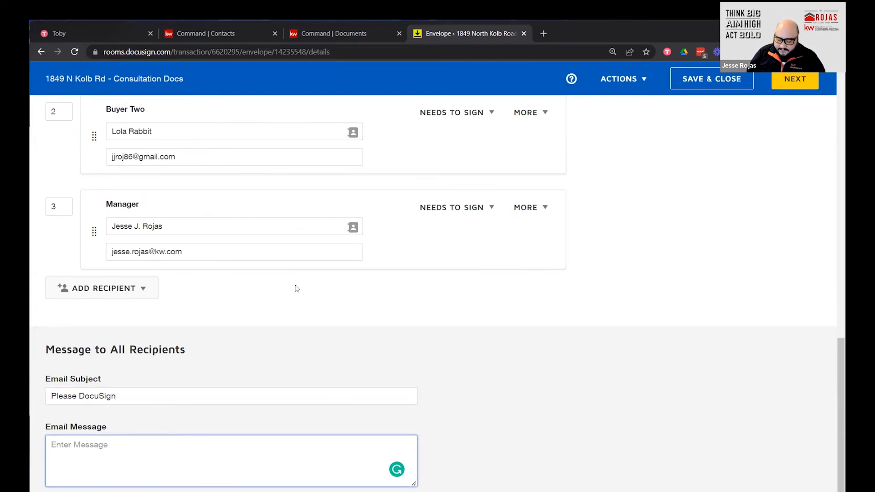
pyautogui.write('Hello')
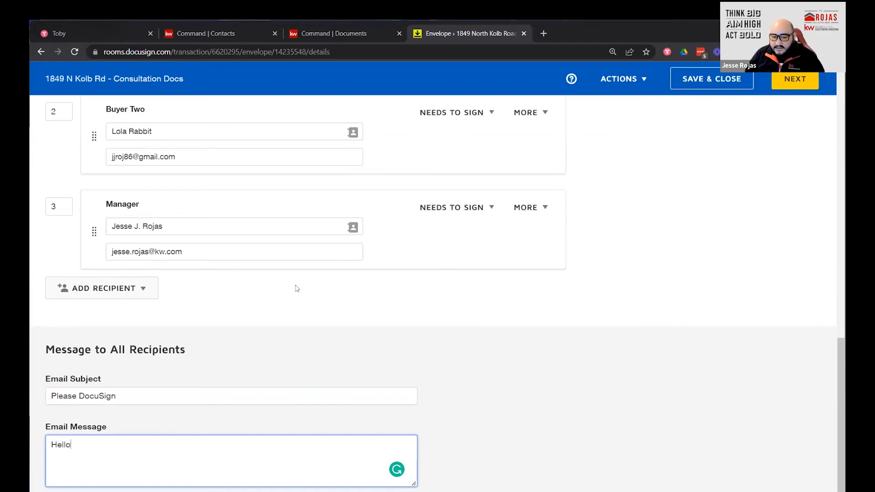
pyautogui.write(', Bugs')
pyautogui.press('BackSpace')
pyautogui.press('BackSpace')
pyautogui.press('BackSpace')
pyautogui.write('ugs ')
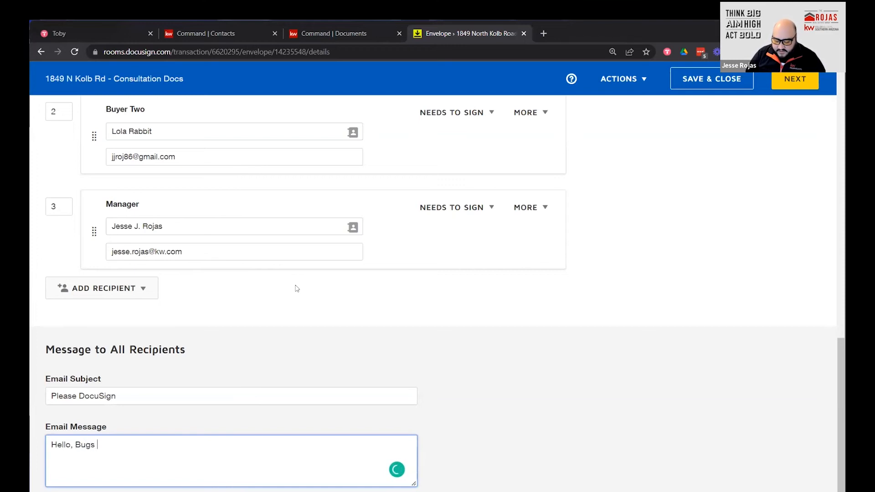
pyautogui.write('and Lola,')
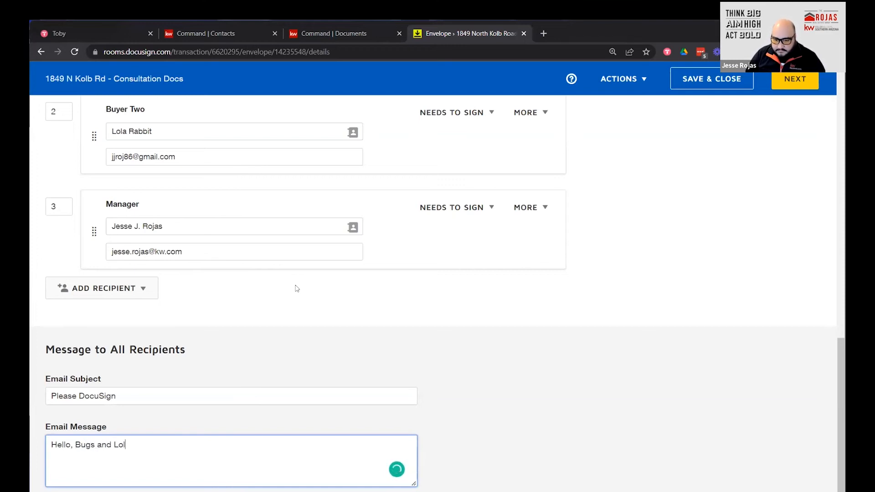
pyautogui.press('Return')
pyautogui.press('Return')
# Ask the buyers to review the disclosures and employment agreement before signing, and invite questions.
pyautogui.write('Pelase')
pyautogui.press('BackSpace')
pyautogui.press('BackSpace')
pyautogui.press('BackSpace')
pyautogui.press('BackSpace')
pyautogui.press('BackSpace')
pyautogui.press('BackSpace')
pyautogui.write('leas')
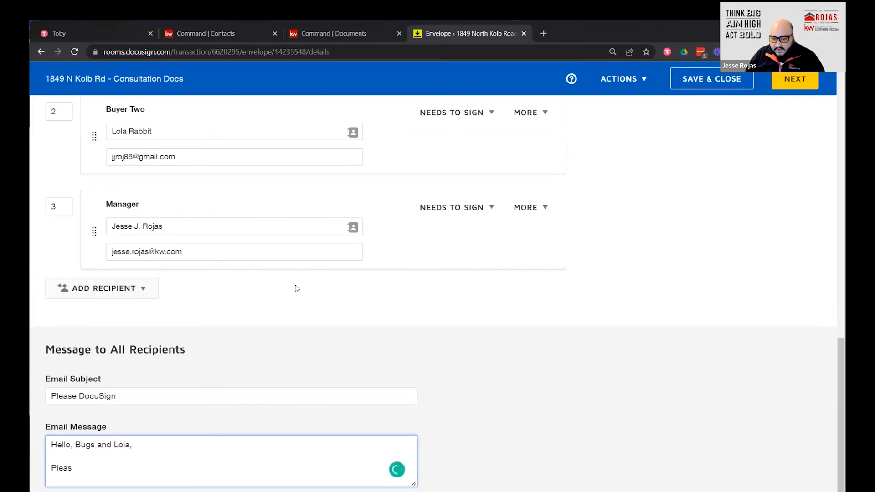
pyautogui.write('e review the ')
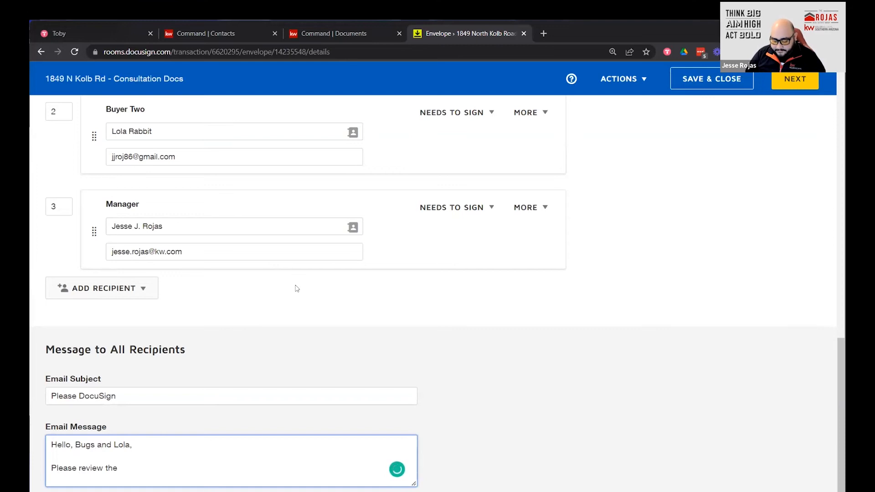
pyautogui.write('disclo')
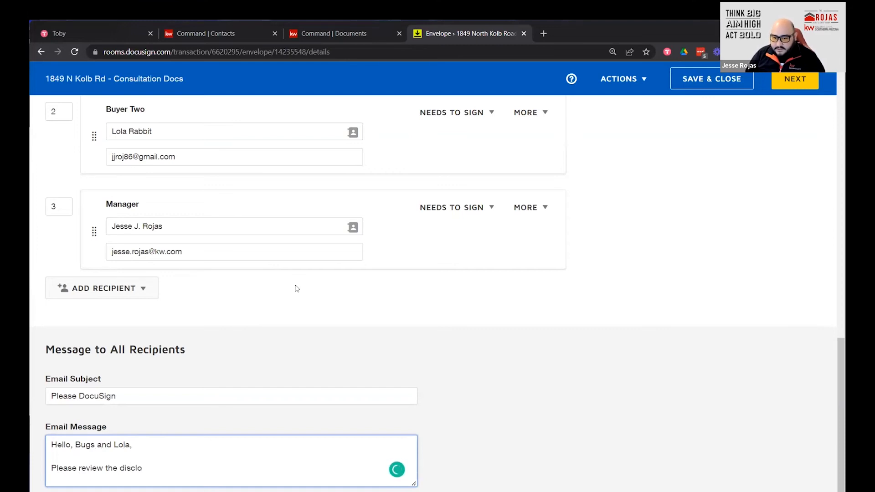
pyautogui.write('sures and ')
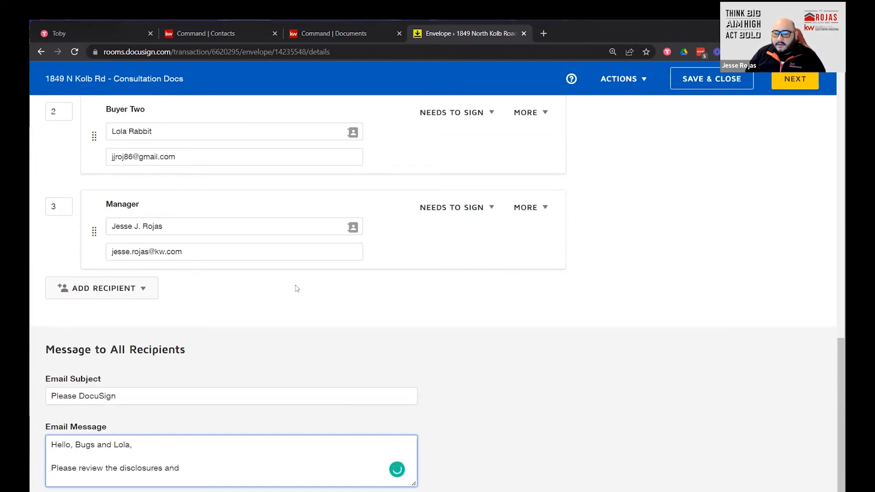
pyautogui.write('emplo')
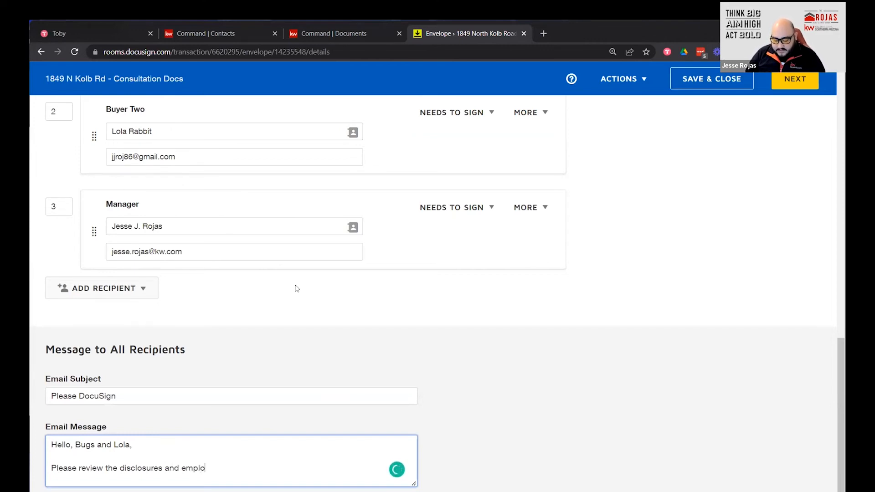
pyautogui.write('yment agreement ')
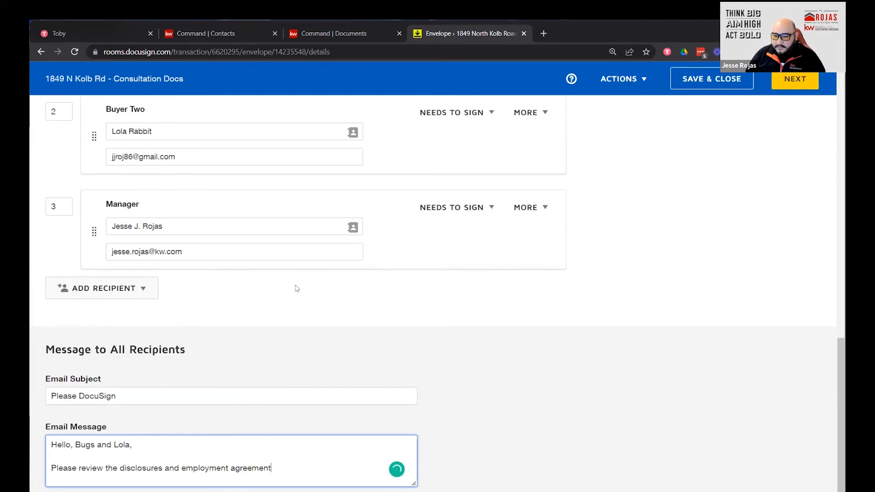
pyautogui.write('pri')
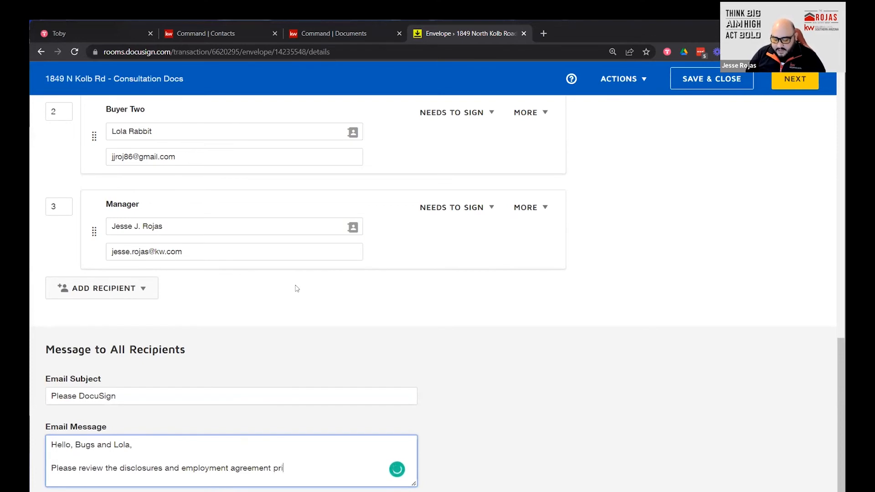
pyautogui.write('or to signing')
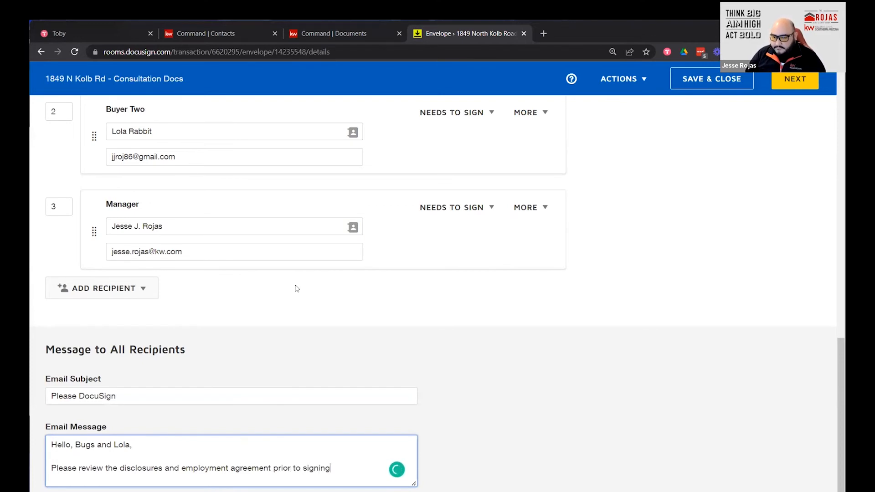
pyautogui.write('. Shold you have')
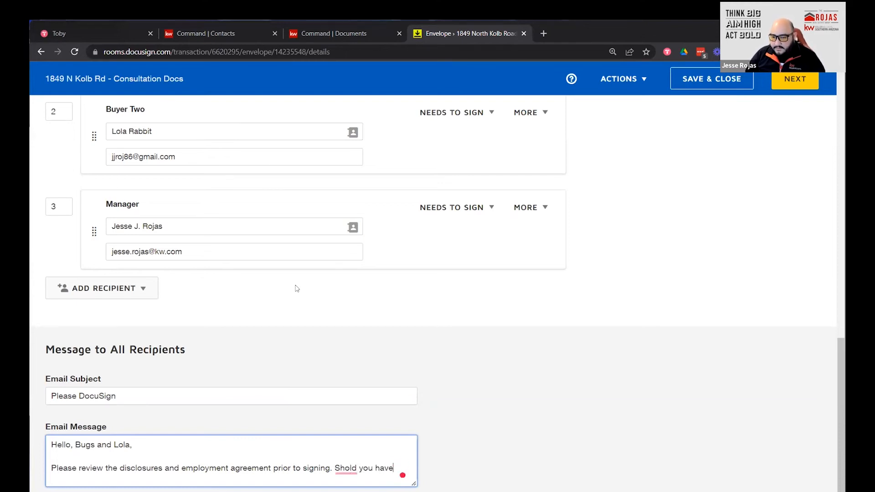
pyautogui.write(' any q')
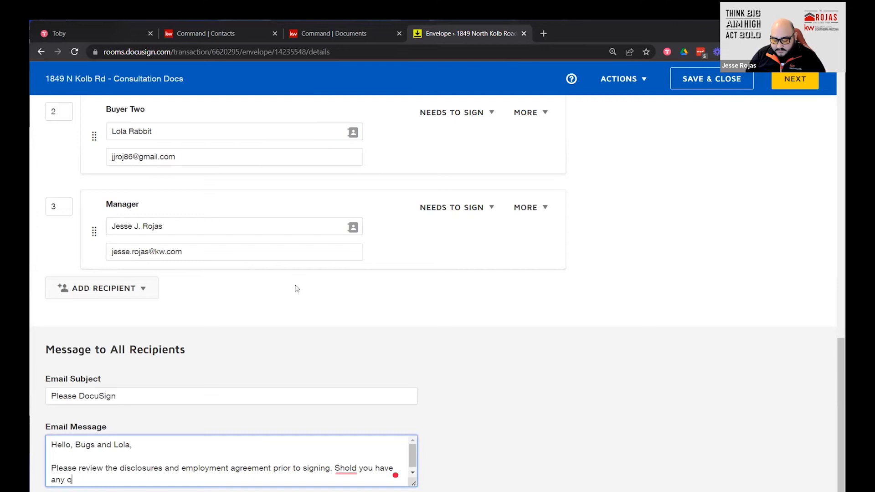
pyautogui.write('uestions pleas')
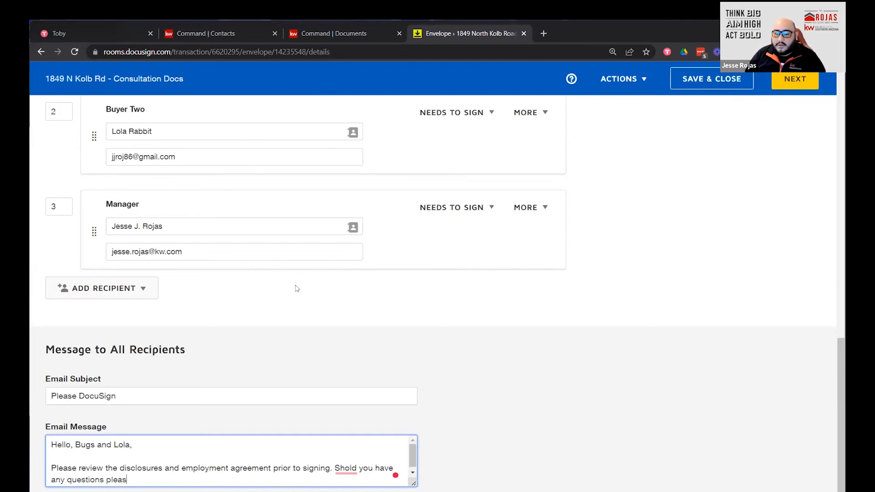
pyautogui.write('e cvonta')
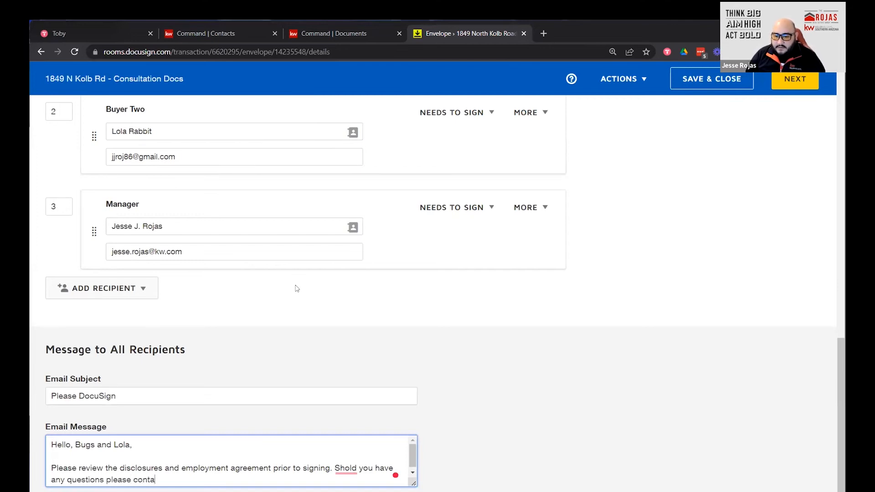
pyautogui.write('ct as soon')
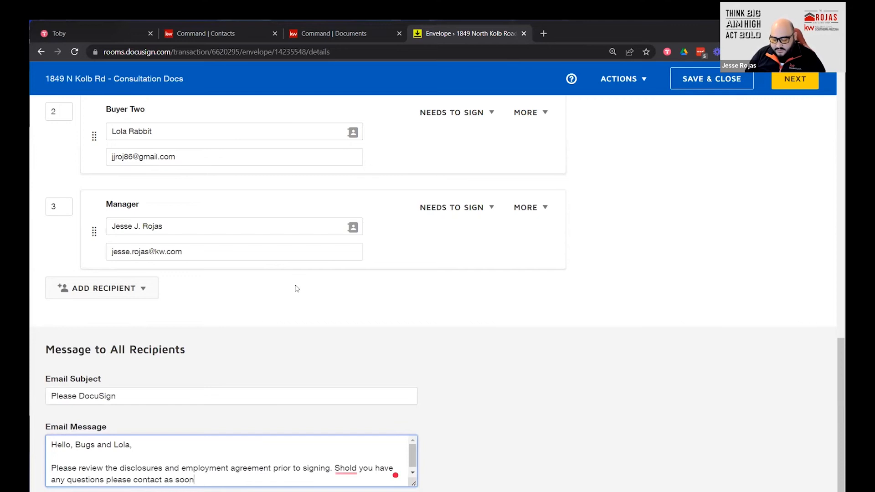
pyautogui.write(' as possi')
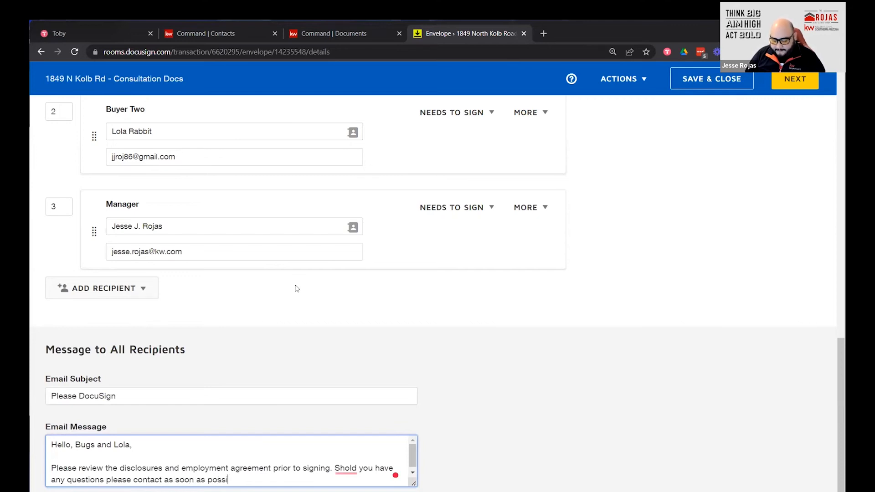
pyautogui.write('ble.')
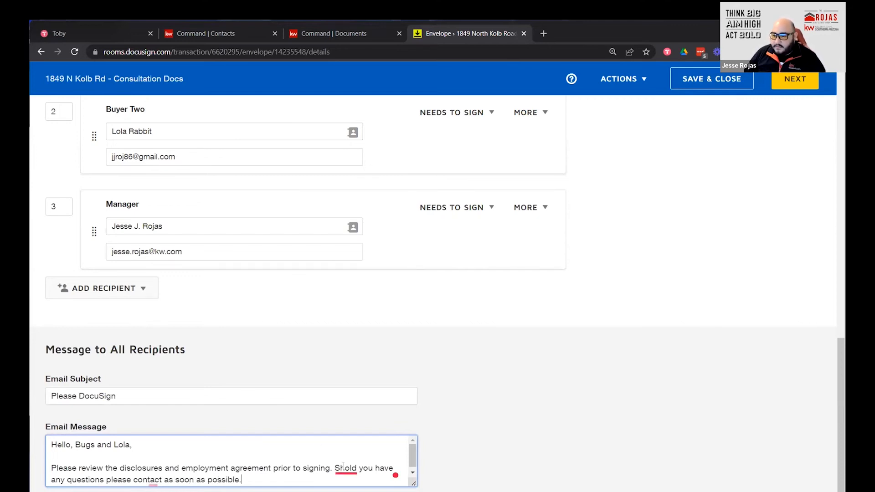
pyautogui.moveTo(345, 468)
pyautogui.click(352, 356)
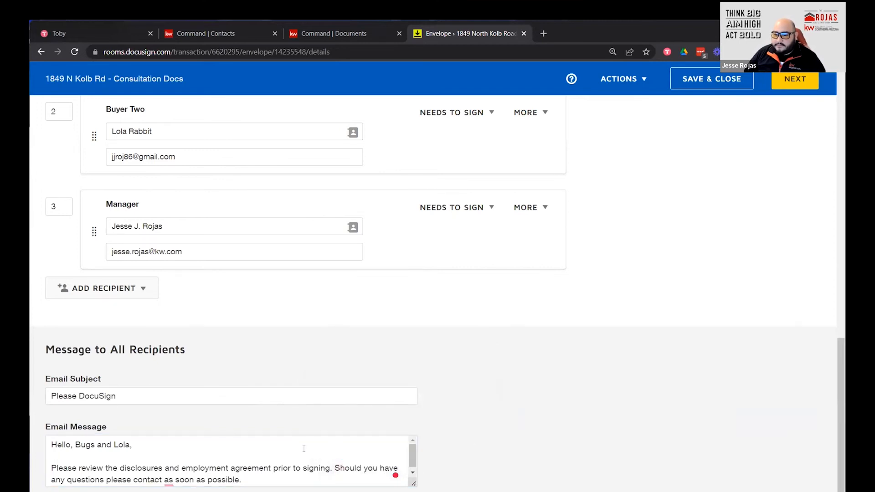
# Accept the suggestion inserting 'me' into the questions sentence and add blank lines before the sign-off.
pyautogui.scroll(-1, 246, 471)
pyautogui.moveTo(168, 477)
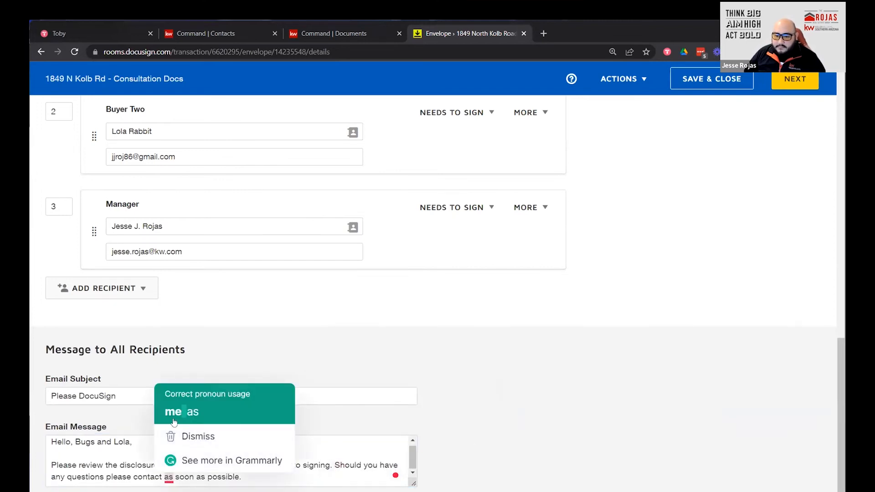
pyautogui.click(179, 400)
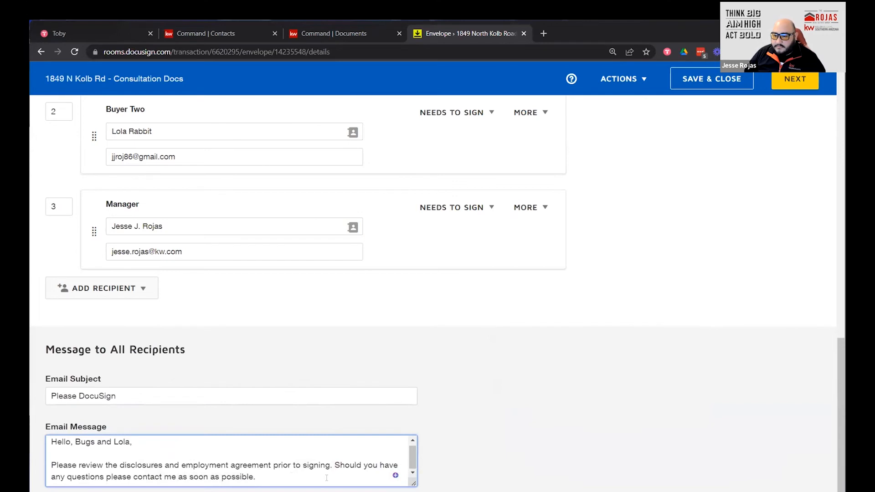
pyautogui.press('Return')
pyautogui.press('Return')
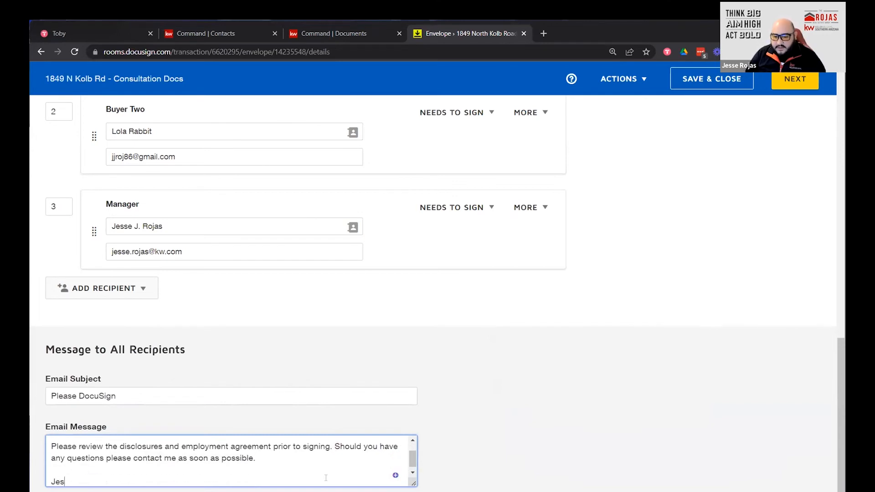
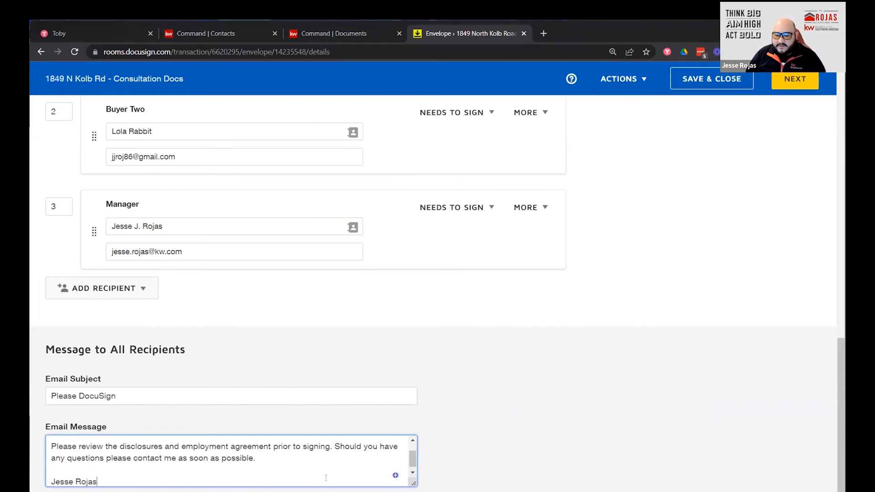
# Sign off the message with the sender's name, e-mail address and phone number.
pyautogui.press('Return')
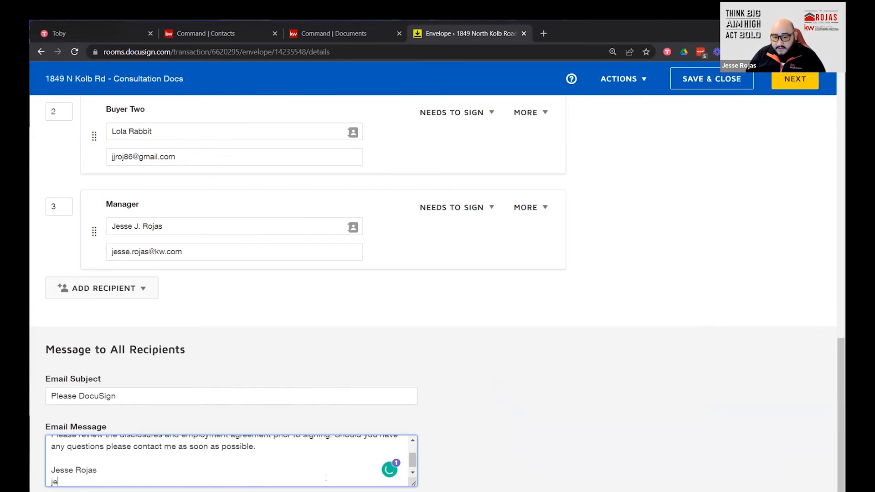
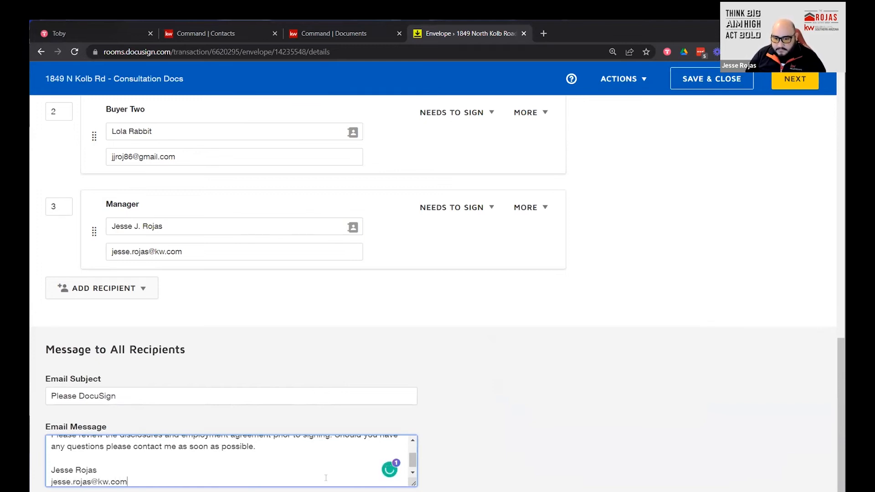
pyautogui.press('Return')
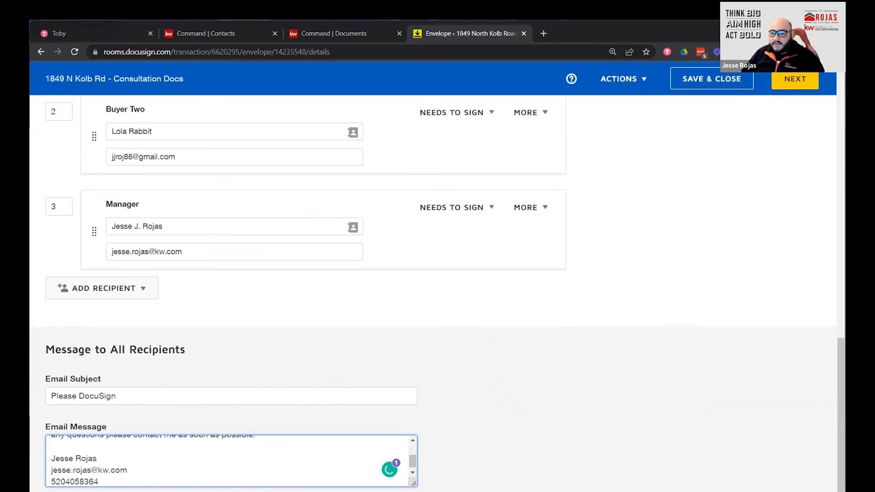
pyautogui.click(507, 437)
pyautogui.scroll(4, 228, 432)
pyautogui.scroll(-4, 241, 435)
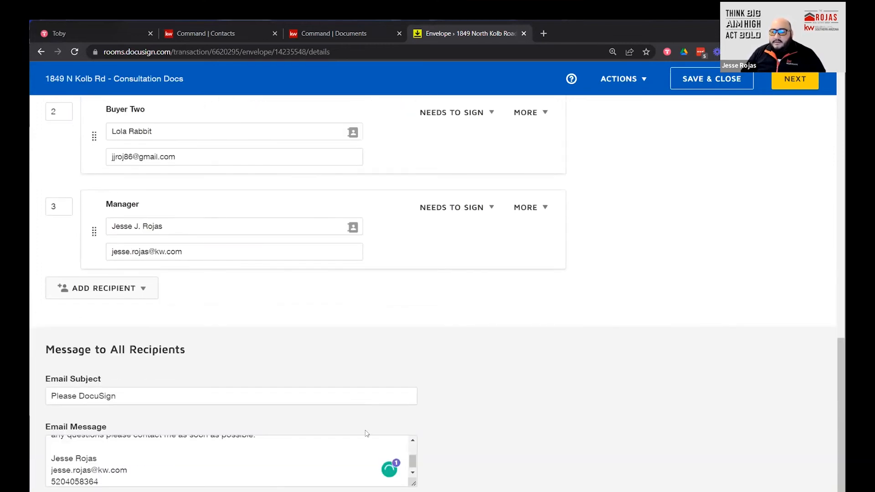
pyautogui.scroll(3, 264, 469)
pyautogui.scroll(-3, 264, 470)
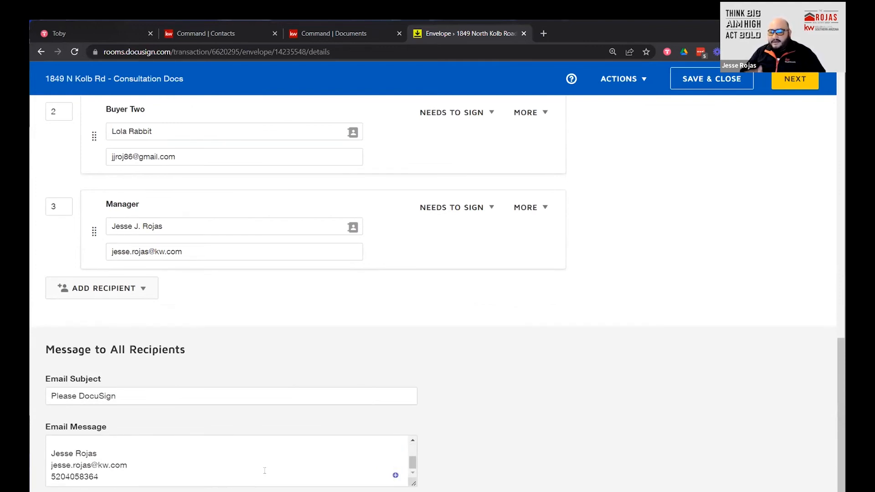
pyautogui.scroll(3, 233, 467)
pyautogui.scroll(-3, 240, 461)
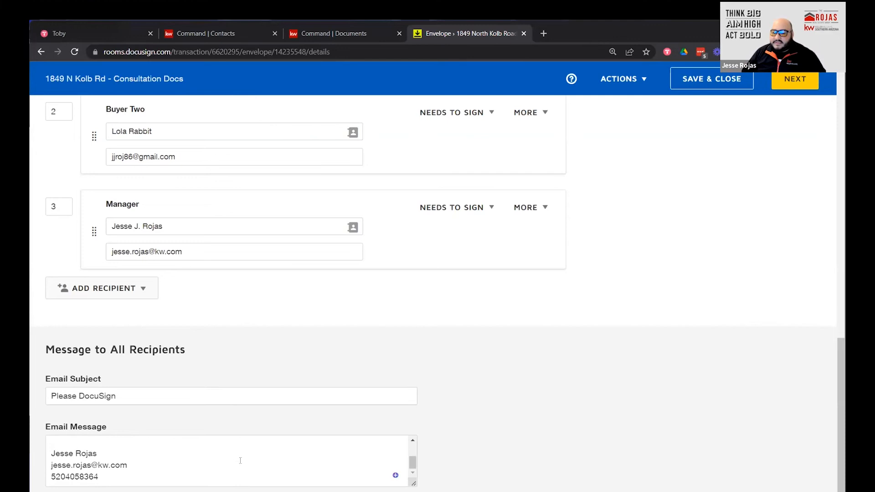
# Append 'Disclosures' to the email subject so it reads 'Please DocuSign Disclosures'.
pyautogui.click(160, 396)
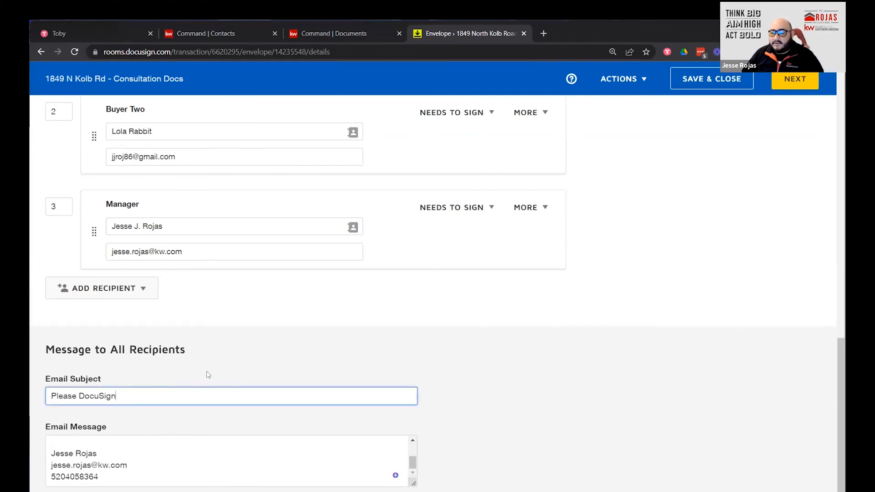
pyautogui.write('Con')
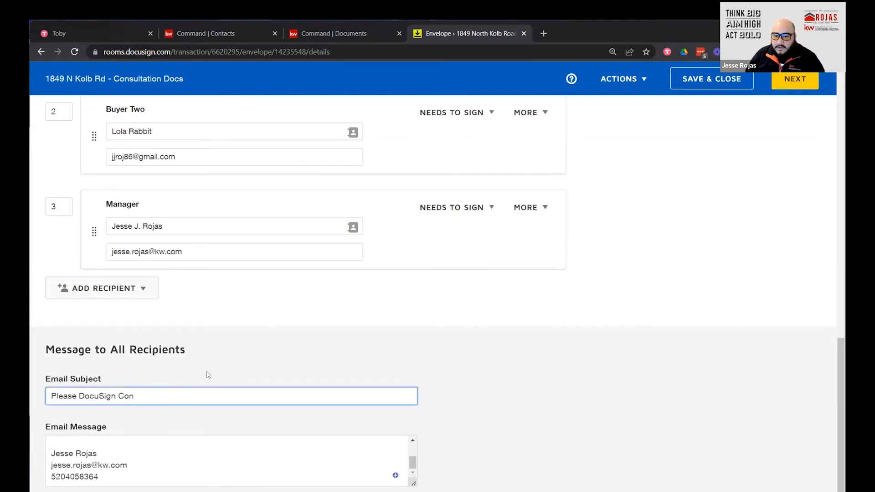
pyautogui.press('BackSpace')
pyautogui.press('BackSpace')
pyautogui.press('BackSpace')
pyautogui.write('Dic')
pyautogui.press('BackSpace')
pyautogui.write('sclo')
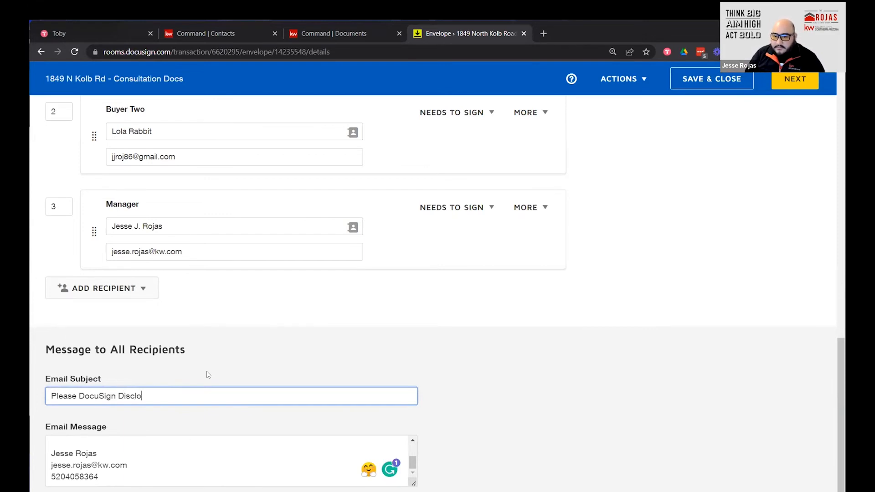
pyautogui.write('sures')
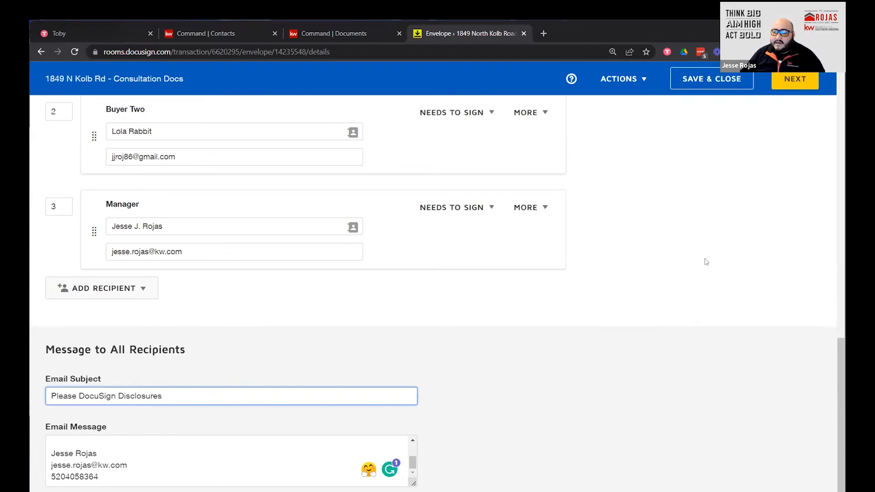
pyautogui.click(546, 391)
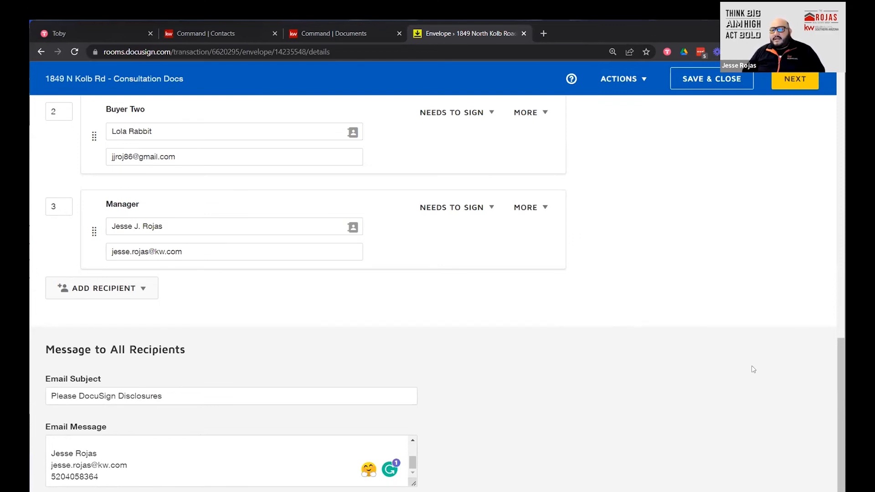
pyautogui.click(702, 86)
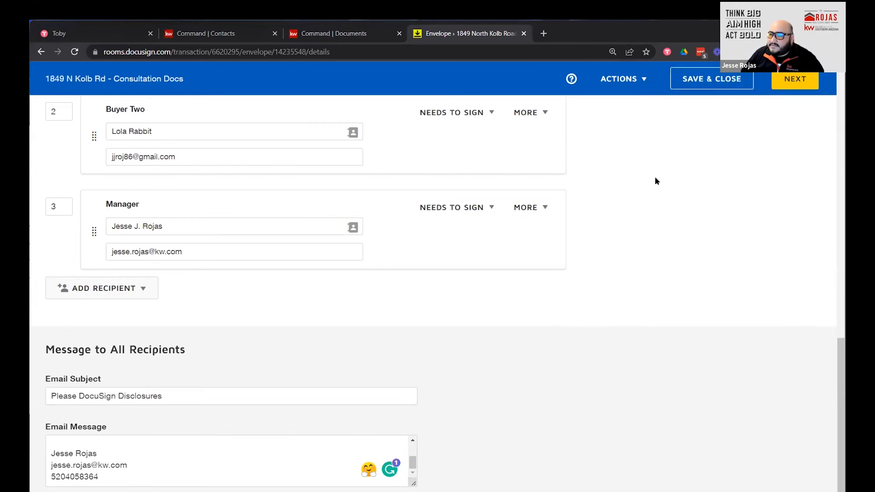
pyautogui.click(620, 79)
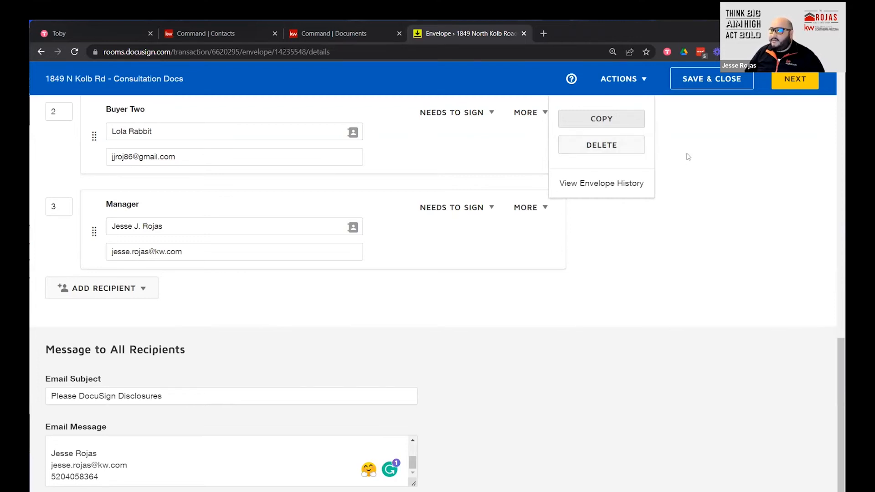
pyautogui.click(673, 250)
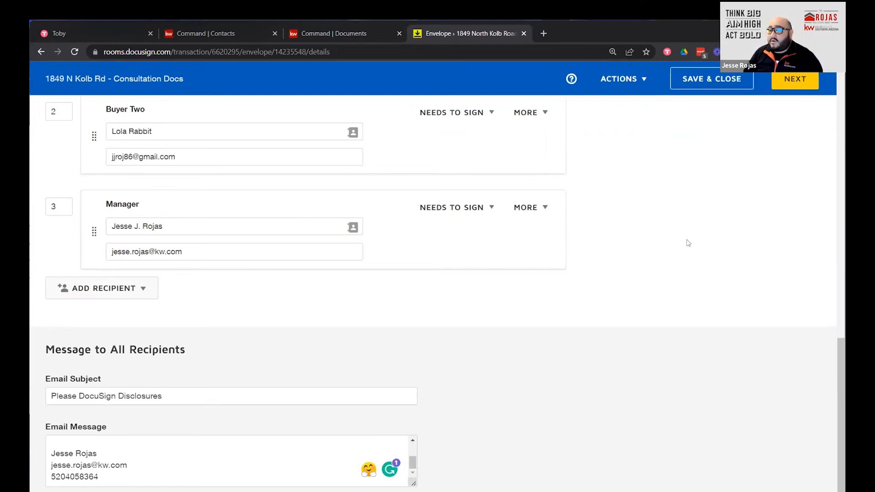
pyautogui.scroll(10, 661, 273)
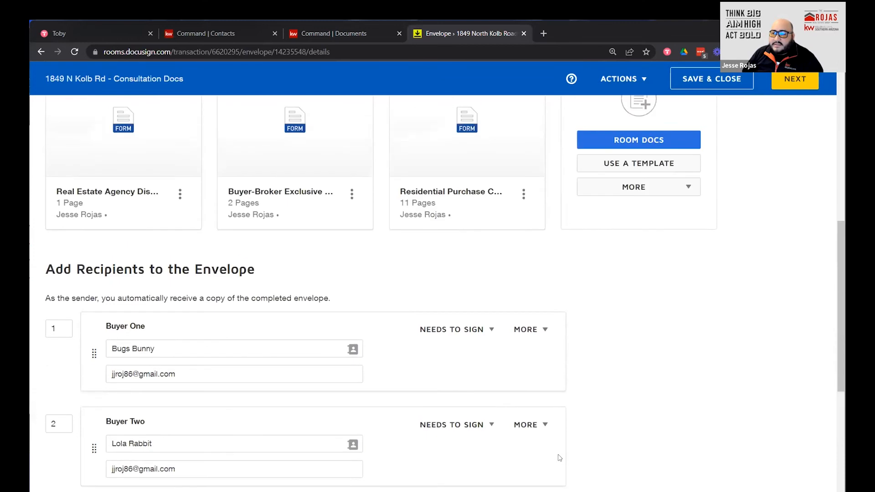
pyautogui.scroll(-1, 711, 196)
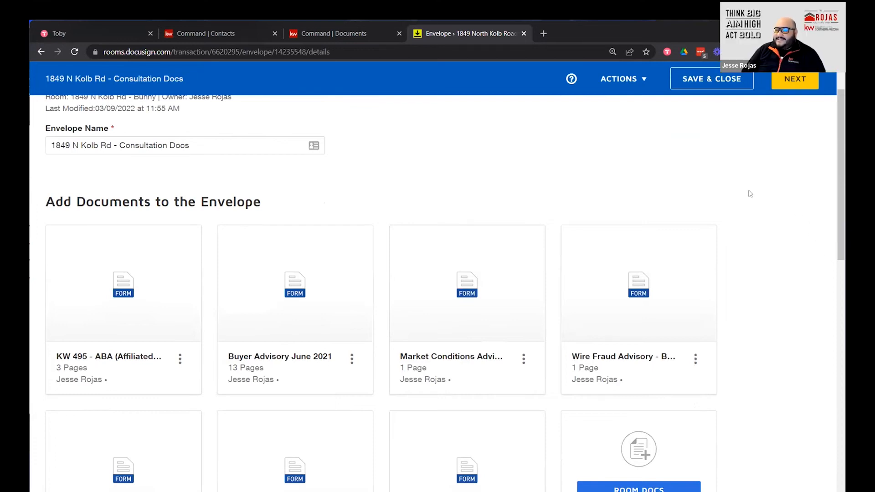
# Scroll down past the recipients list toward the NEXT button.
pyautogui.scroll(-8, 794, 220)
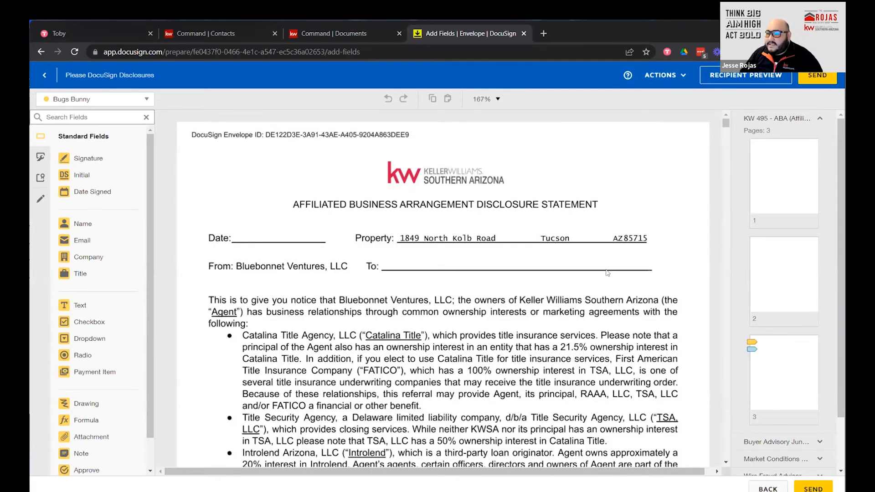
# On ABA disclosure page 3, set the first buyer's Date Signed field to font size 7.
pyautogui.scroll(-4, 526, 267)
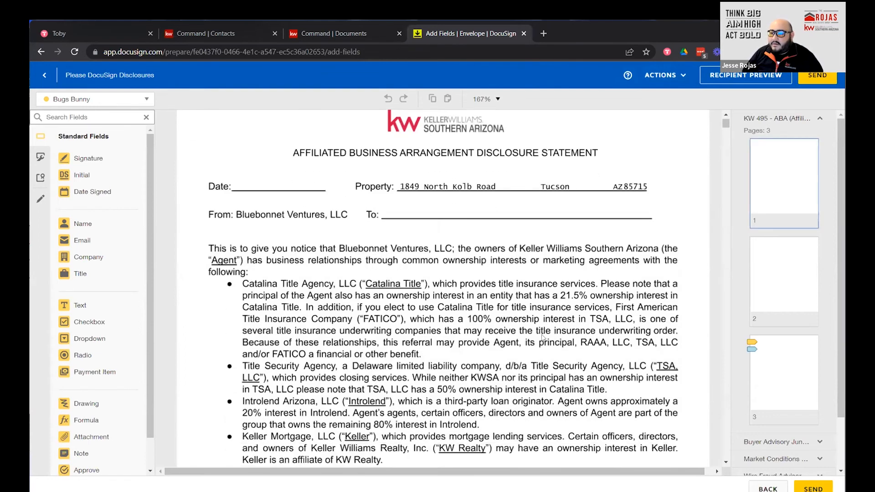
pyautogui.scroll(-10, 537, 346)
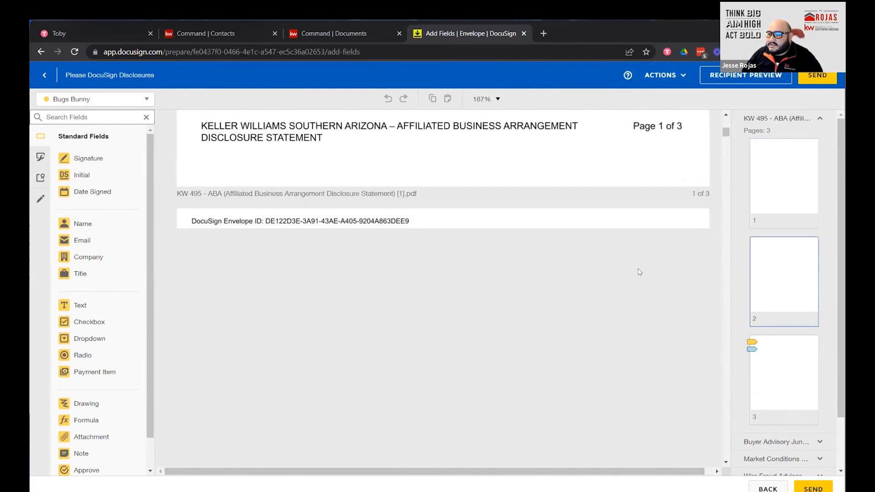
pyautogui.scroll(-15, 331, 346)
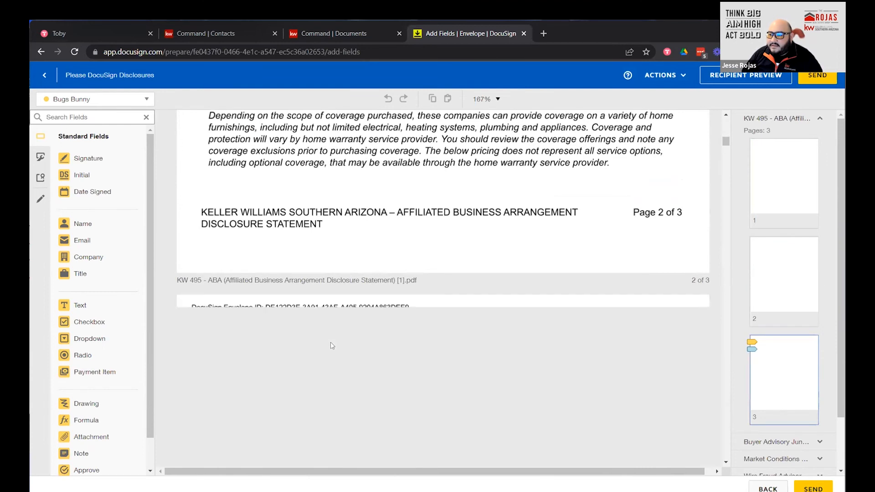
pyautogui.scroll(-1, 332, 346)
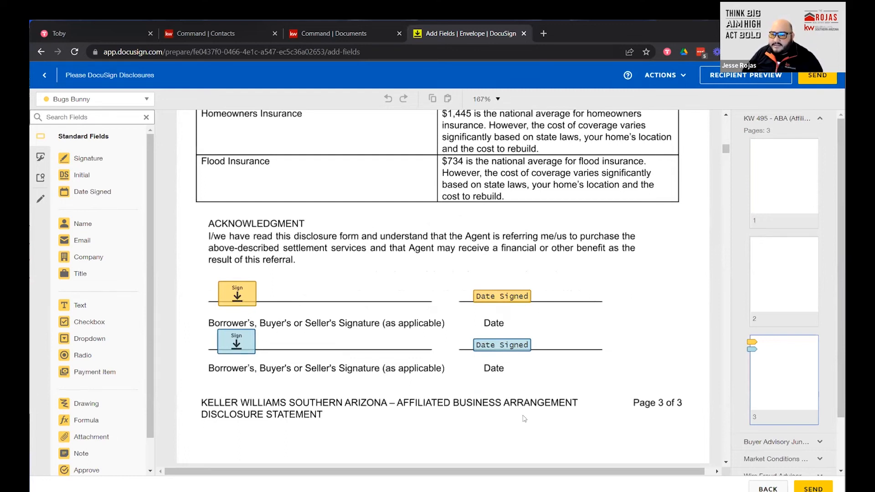
pyautogui.scroll(-3, 581, 403)
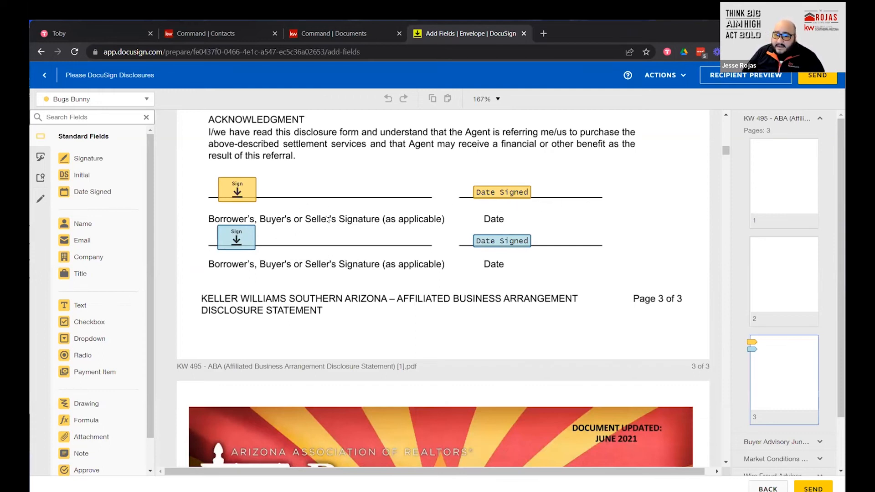
pyautogui.click(501, 192)
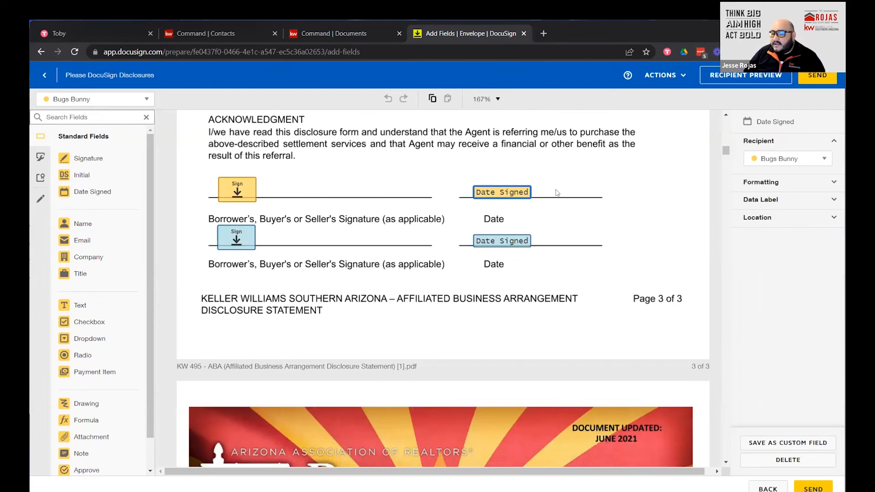
pyautogui.click(798, 180)
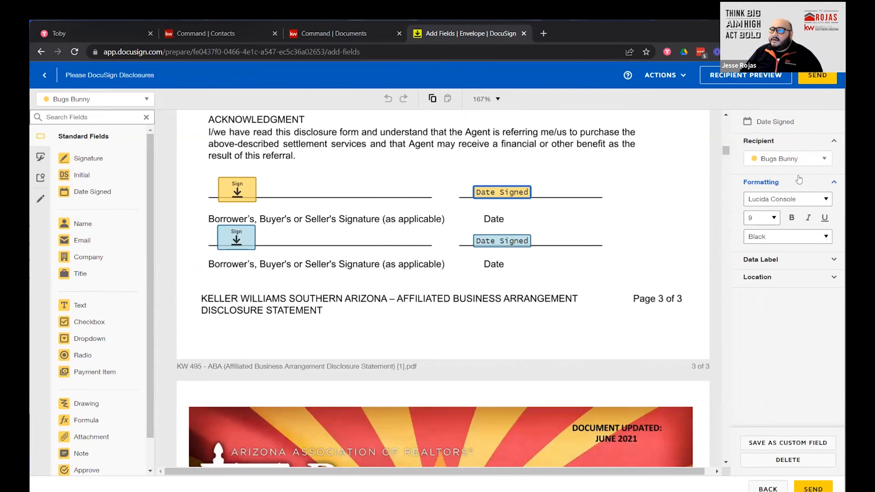
pyautogui.click(825, 199)
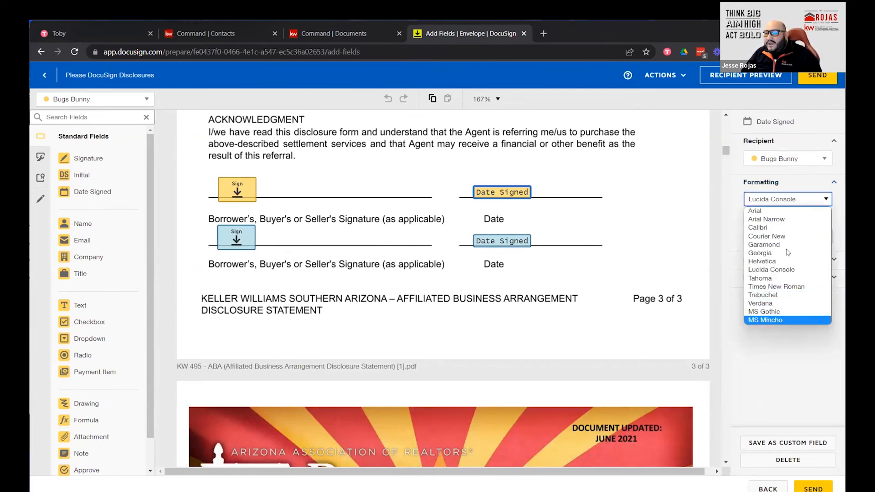
pyautogui.click(734, 189)
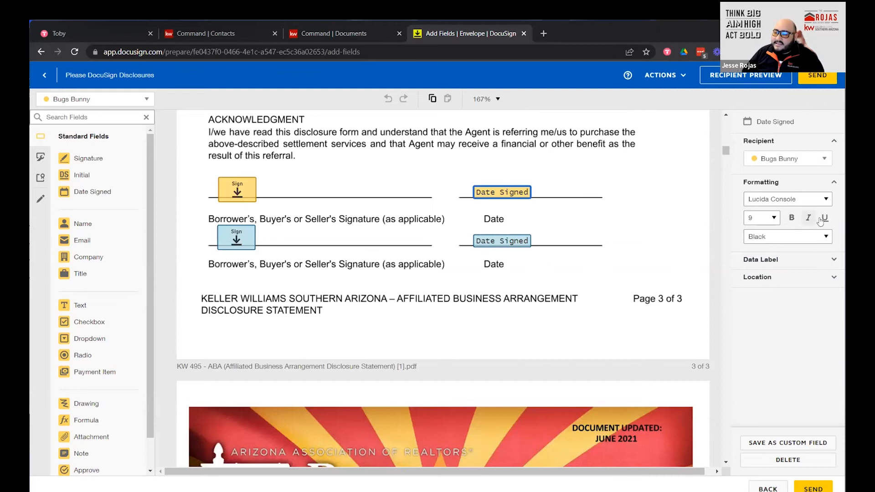
pyautogui.click(774, 218)
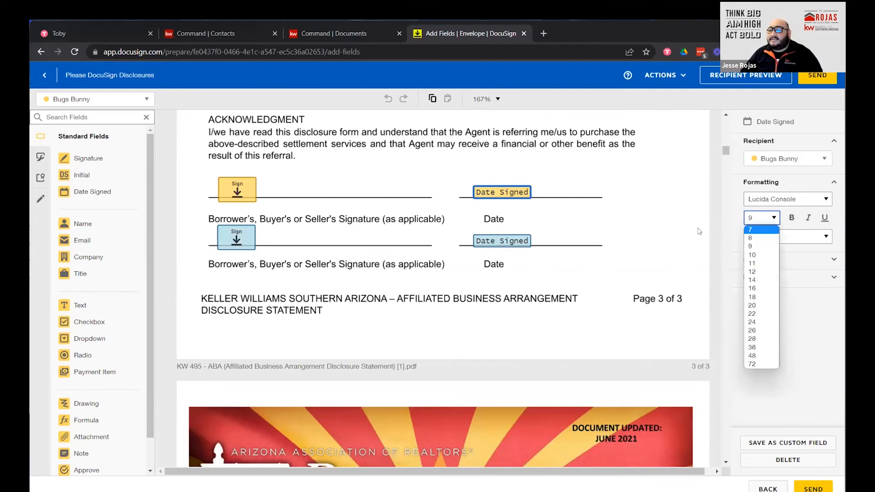
pyautogui.click(748, 230)
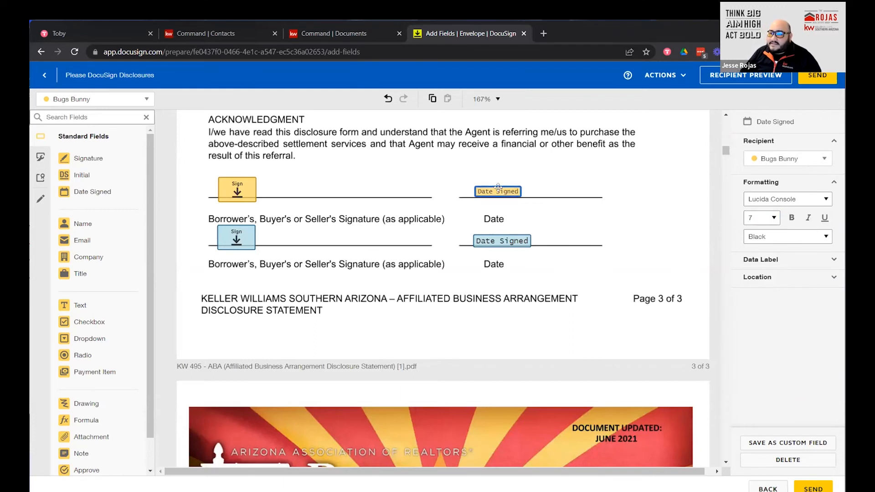
# Set the second buyer's Date Signed field to font size 7 as well.
pyautogui.click(498, 244)
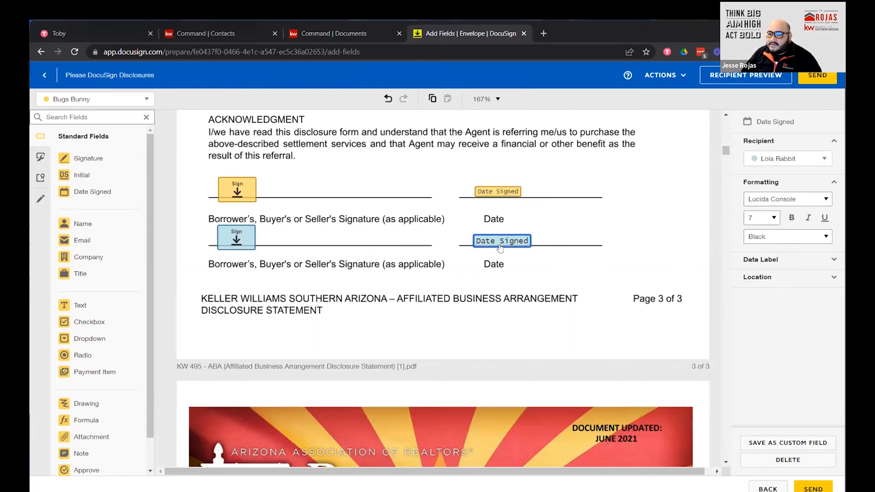
pyautogui.click(773, 218)
pyautogui.click(760, 233)
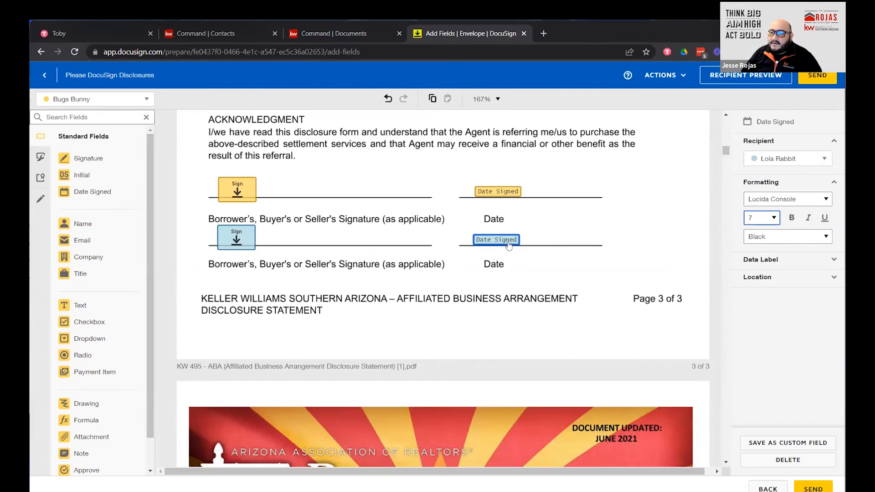
pyautogui.click(569, 239)
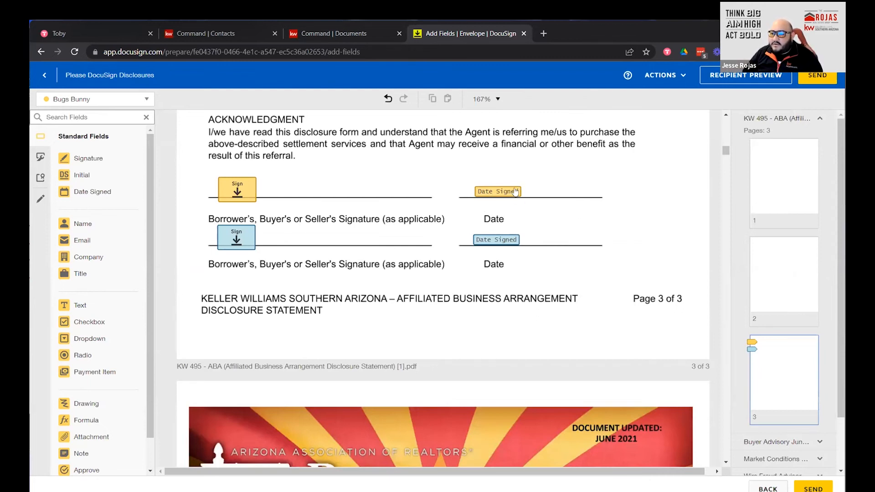
# Scale both buyers' signature fields down to 65%.
pyautogui.click(228, 191)
pyautogui.click(757, 217)
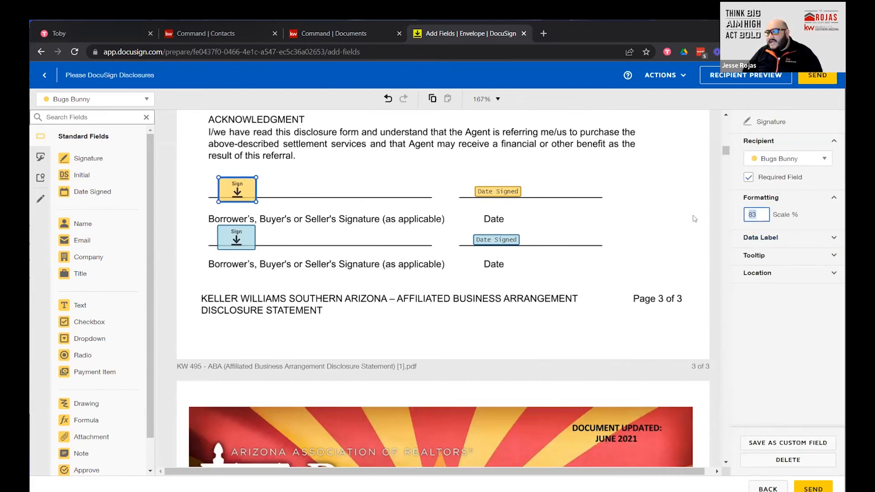
pyautogui.click(242, 240)
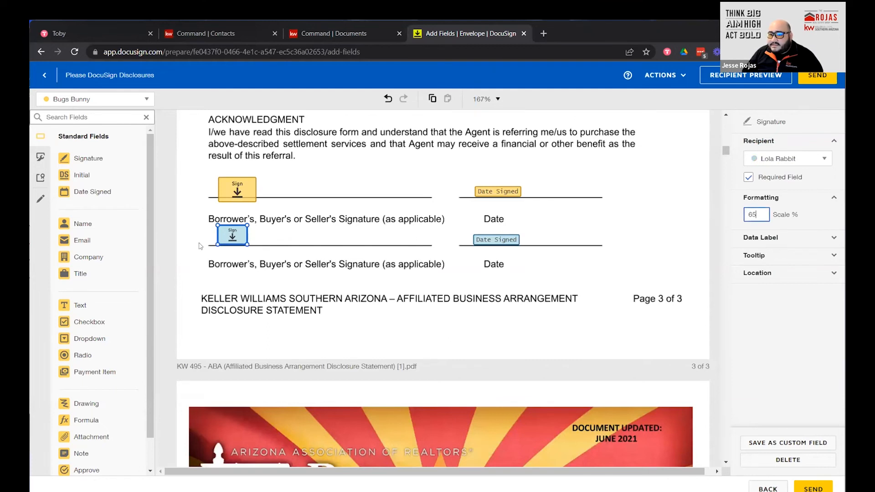
pyautogui.click(246, 186)
pyautogui.click(565, 278)
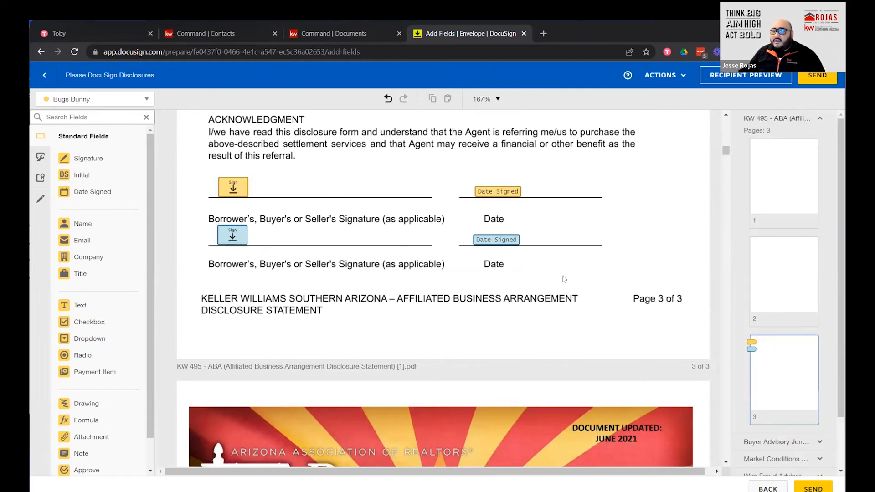
# Scroll through the Buyer Advisory to the buyers' signature and date fields on its final page.
pyautogui.scroll(-6, 432, 251)
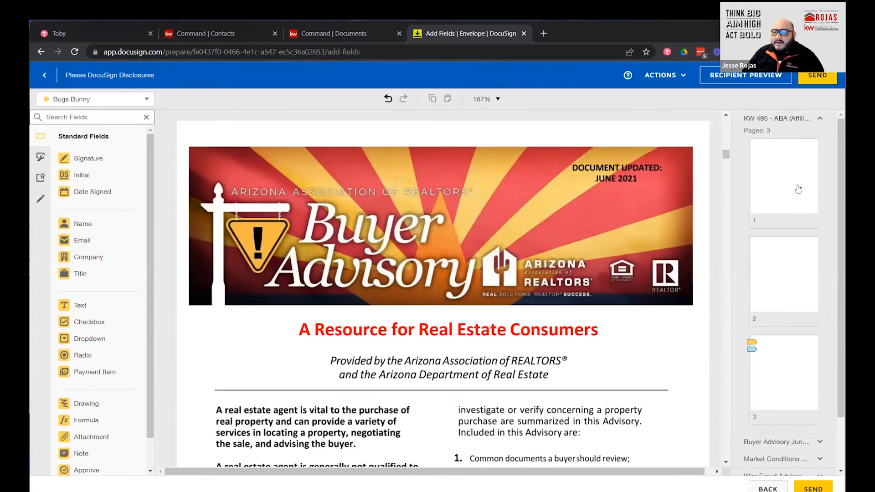
pyautogui.moveTo(726, 155); pyautogui.dragTo(726, 168)
pyautogui.scroll(-6, 493, 258)
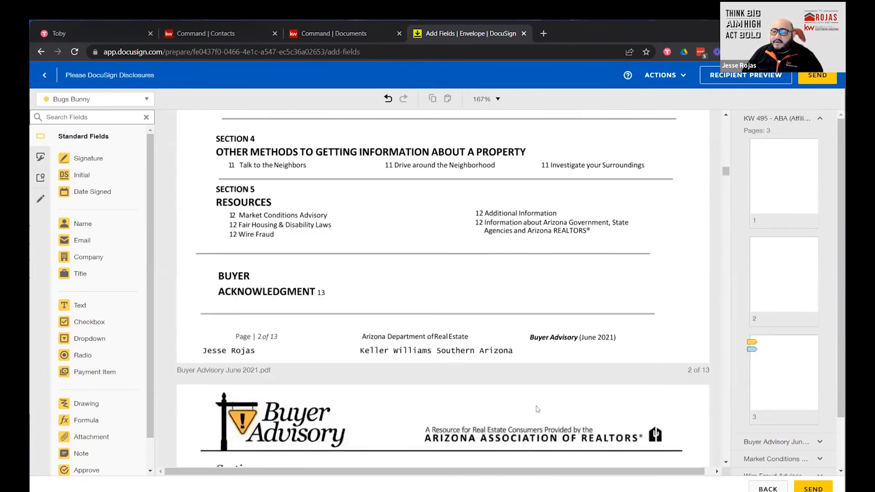
pyautogui.scroll(-3, 515, 356)
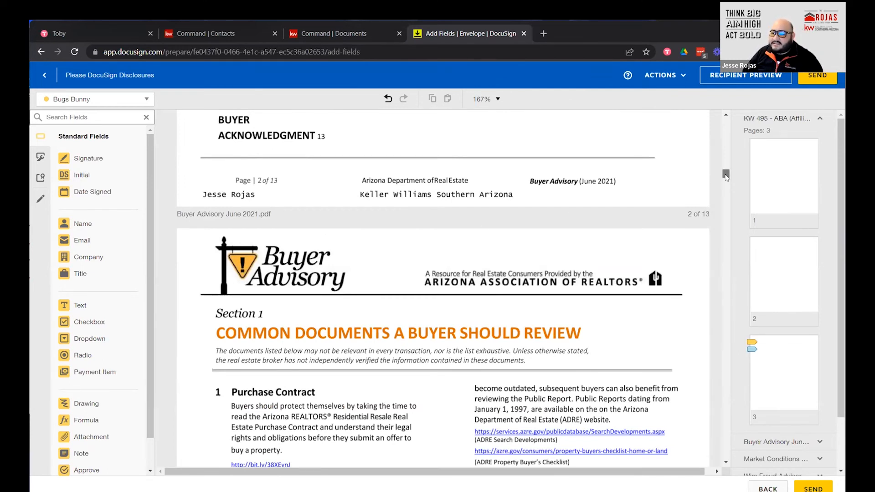
pyautogui.moveTo(726, 177); pyautogui.dragTo(725, 230)
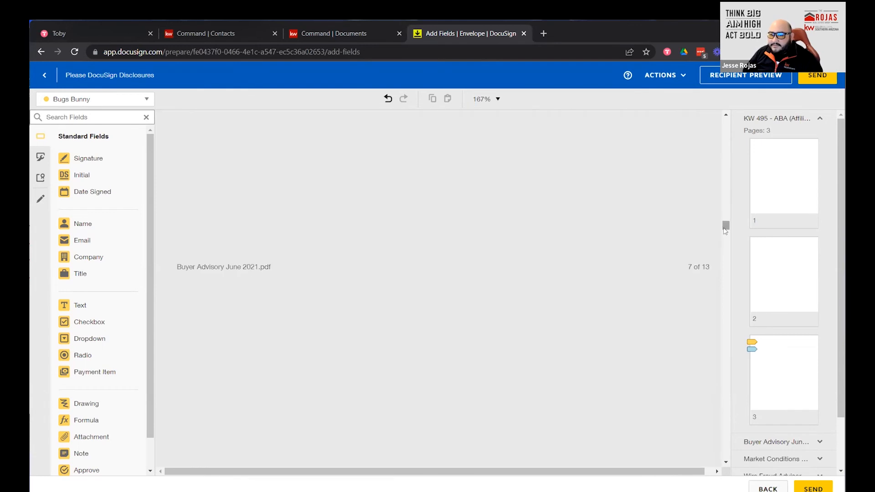
pyautogui.scroll(-10, 640, 269)
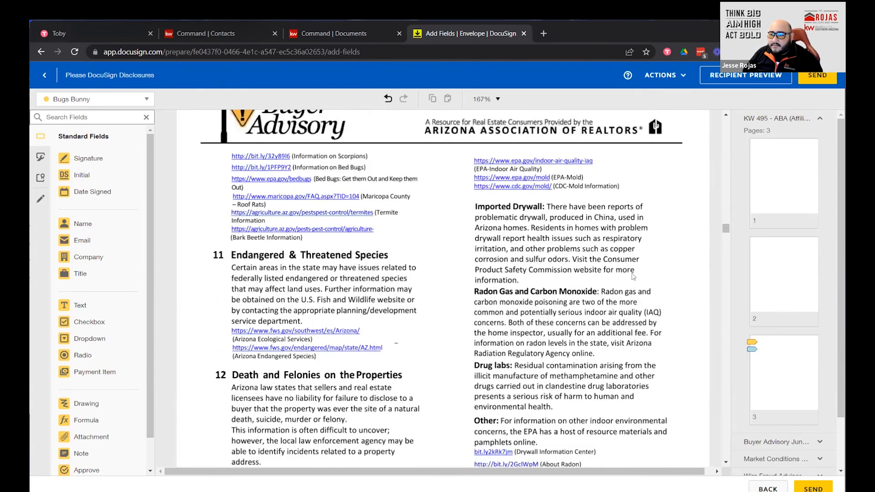
pyautogui.moveTo(726, 244); pyautogui.dragTo(670, 287)
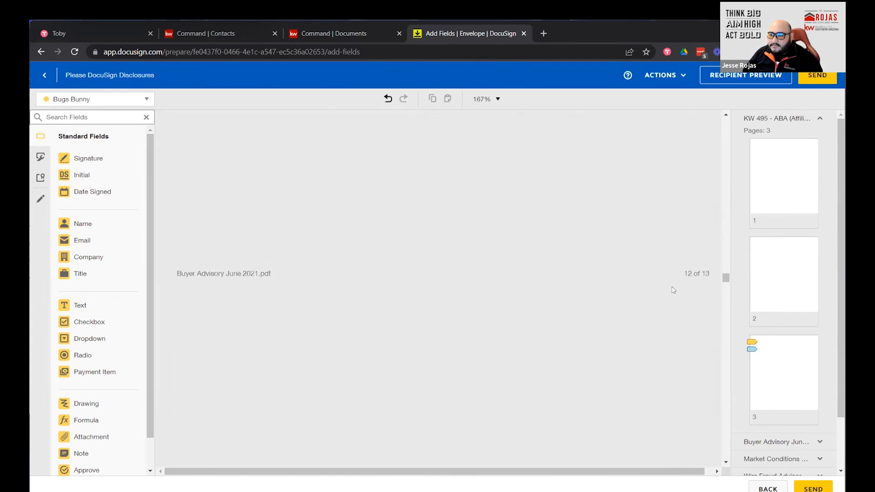
pyautogui.scroll(4, 671, 284)
pyautogui.scroll(3, 671, 284)
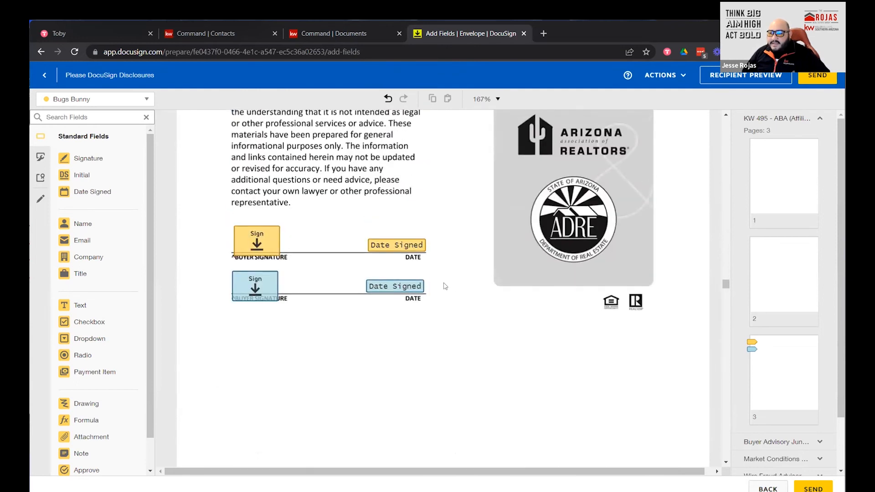
# Set both Buyer Advisory Date Signed fields to font size 7 and shift them left.
pyautogui.click(407, 245)
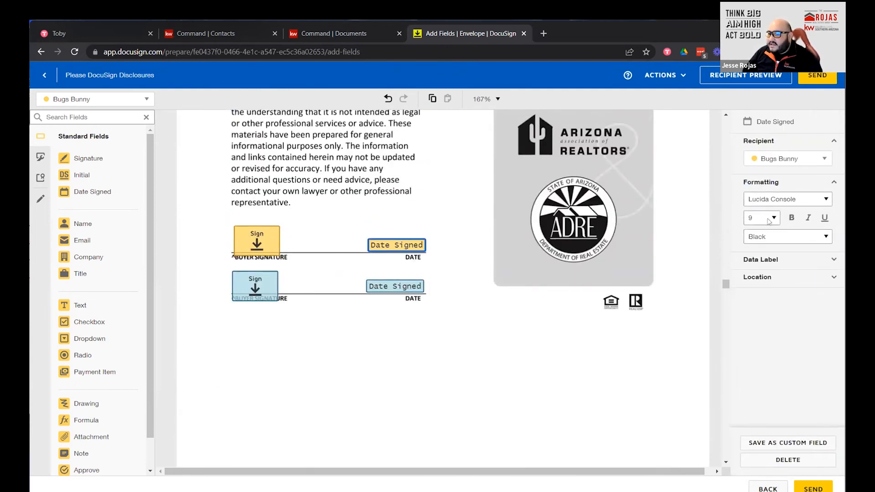
pyautogui.click(769, 220)
pyautogui.click(754, 230)
pyautogui.moveTo(391, 246); pyautogui.dragTo(358, 246)
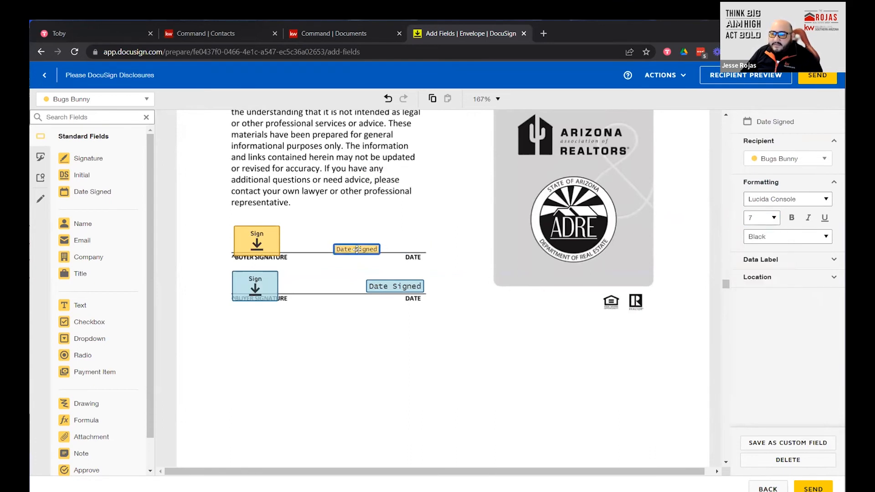
pyautogui.click(406, 290)
pyautogui.moveTo(406, 291); pyautogui.dragTo(372, 292)
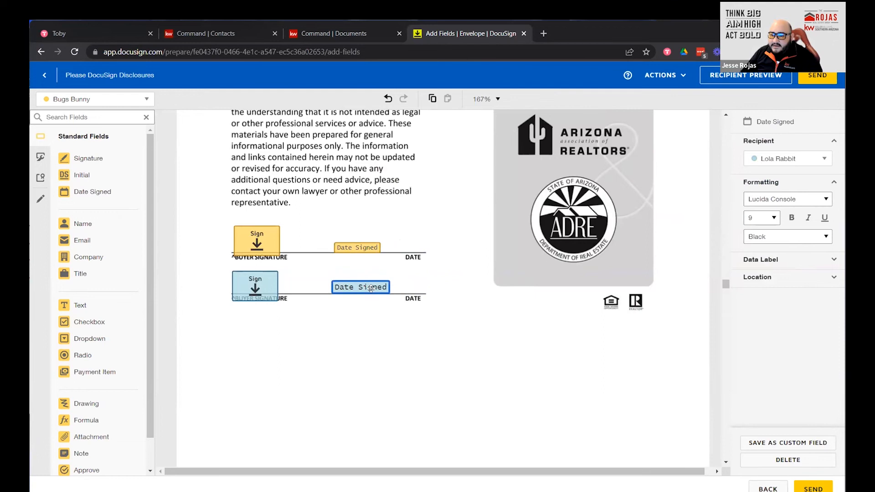
pyautogui.click(765, 218)
pyautogui.click(758, 231)
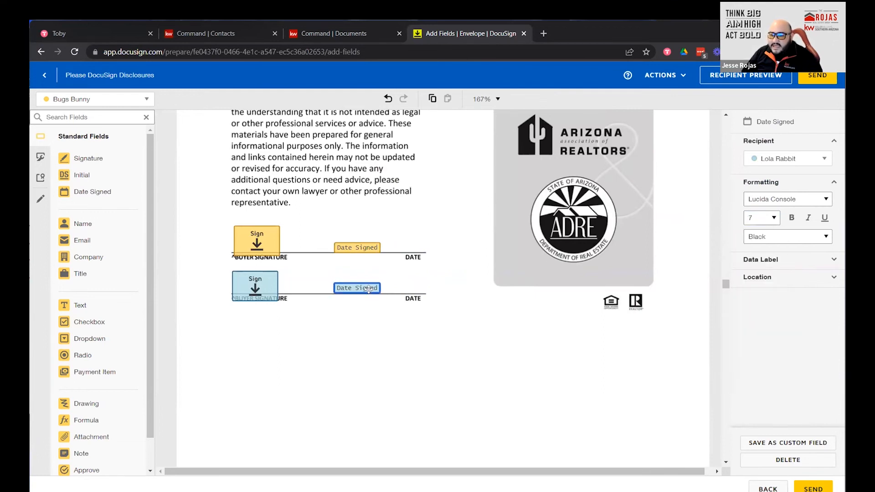
# Scale both buyers' signature fields to 65% and align them onto their lines.
pyautogui.click(249, 246)
pyautogui.doubleClick(750, 214)
pyautogui.write('65')
pyautogui.press('Tab')
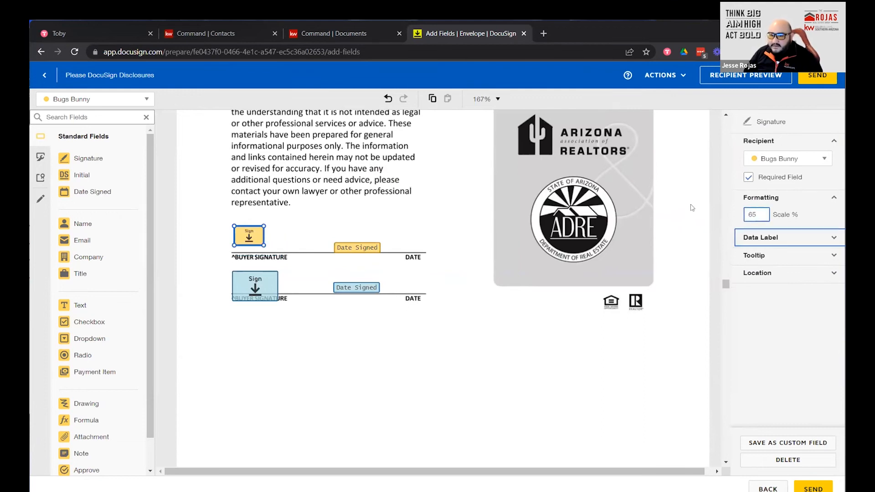
pyautogui.moveTo(240, 234); pyautogui.dragTo(244, 239)
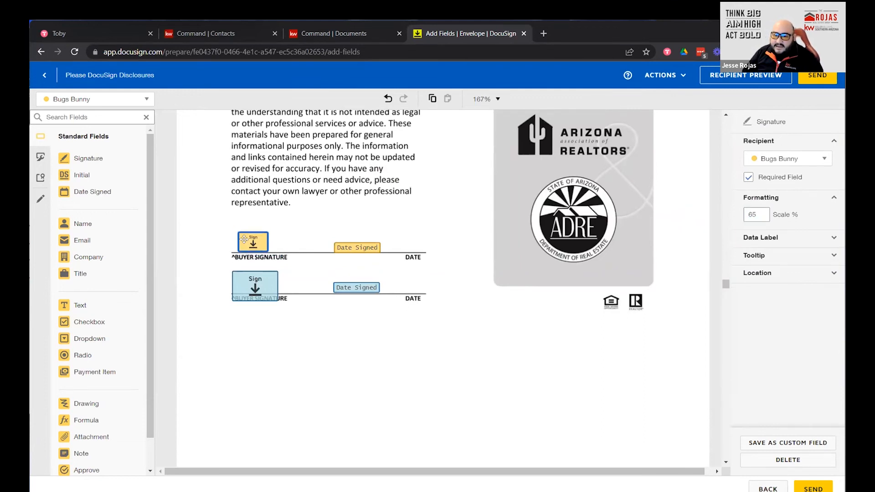
pyautogui.click(248, 281)
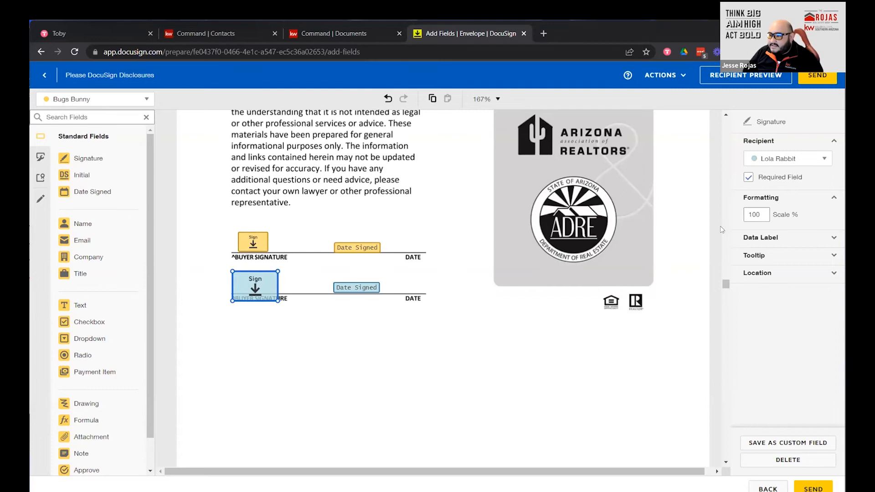
pyautogui.doubleClick(753, 214)
pyautogui.write('65')
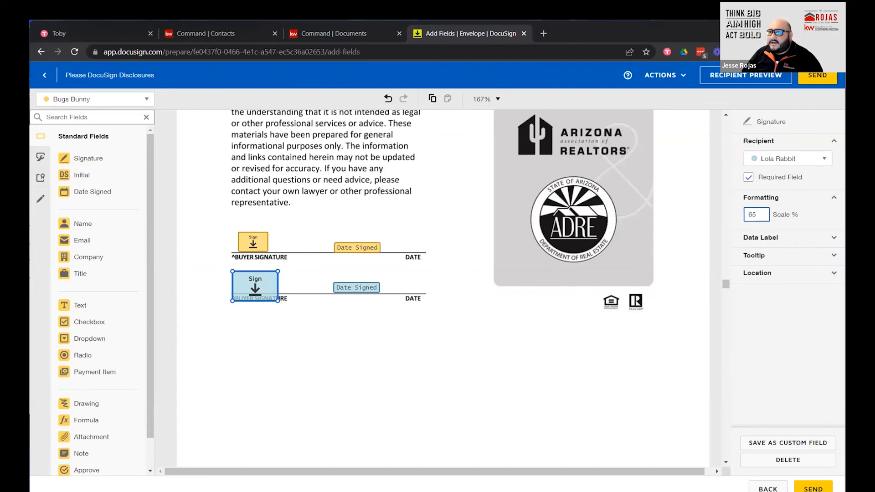
pyautogui.press('Return')
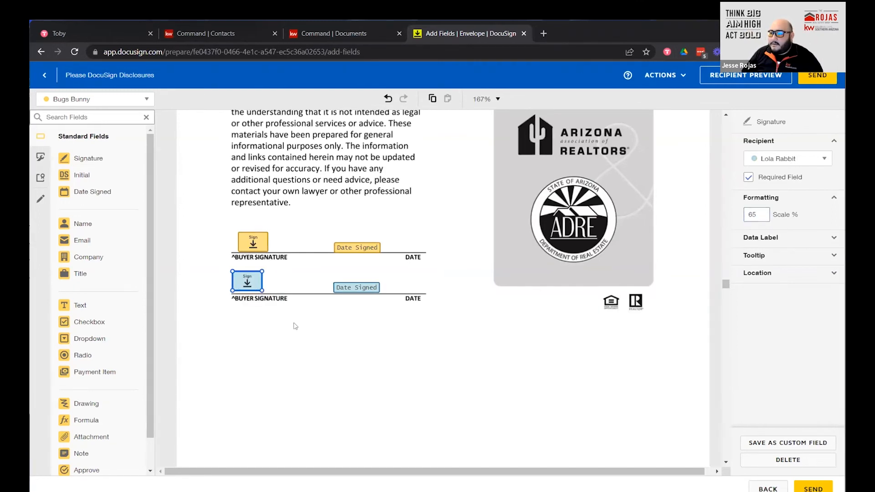
pyautogui.moveTo(248, 278); pyautogui.dragTo(254, 281)
pyautogui.click(501, 384)
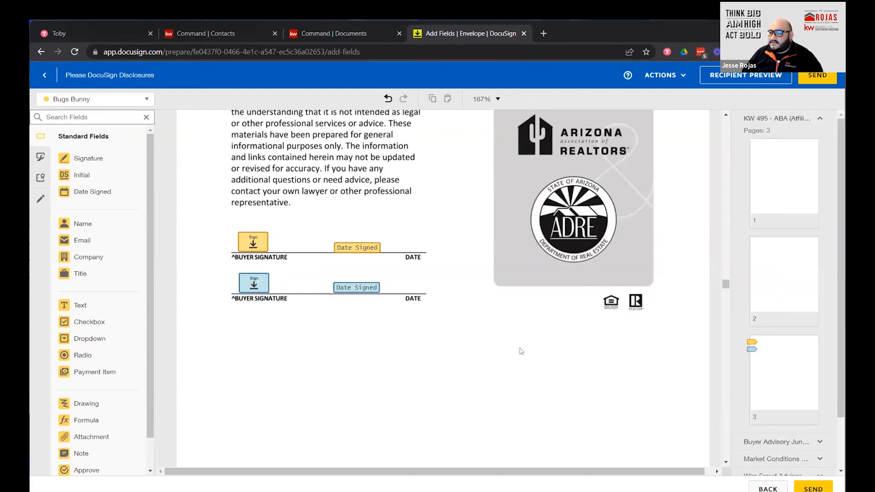
# Scroll down to the lead-based paint section on page 4 of the Residential Purchase Contract.
pyautogui.scroll(-10, 517, 336)
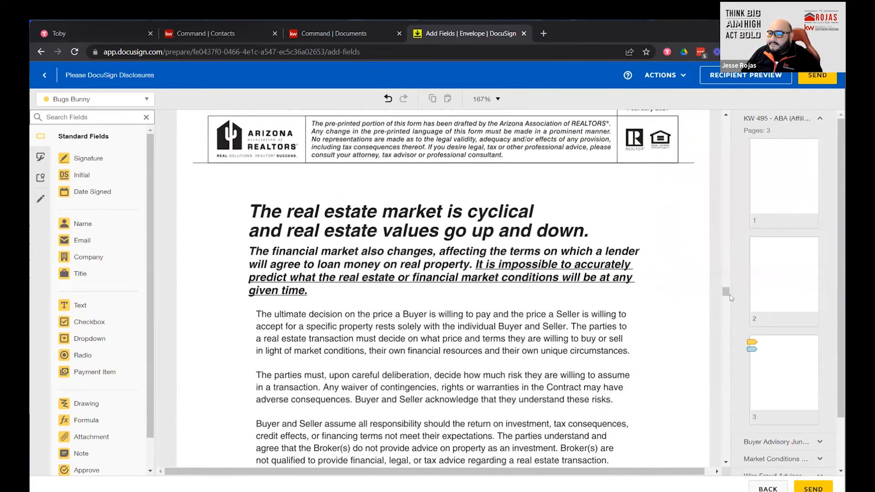
pyautogui.moveTo(726, 296); pyautogui.dragTo(744, 396)
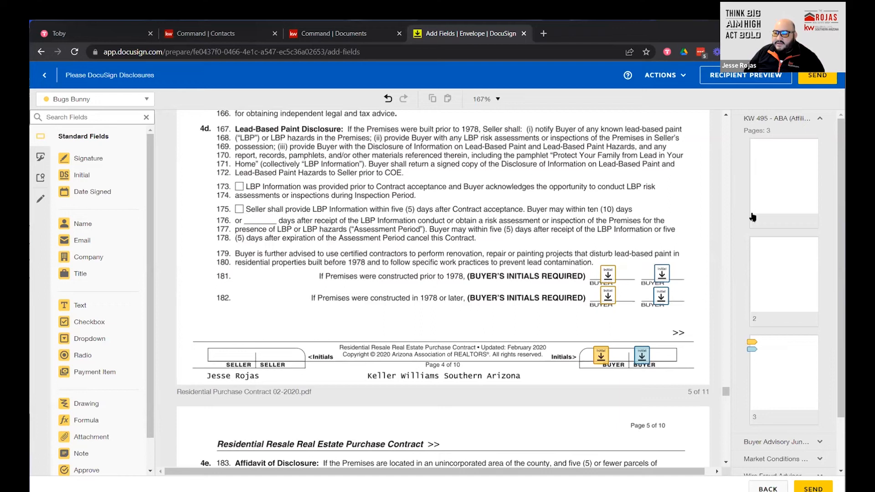
# Delete both buyers' Initial fields on contract line 181.
pyautogui.click(607, 275)
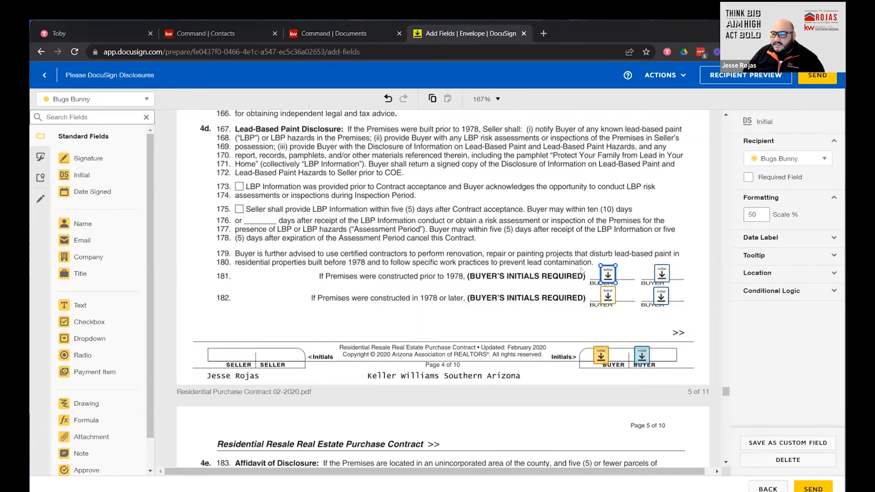
pyautogui.rightClick(604, 274)
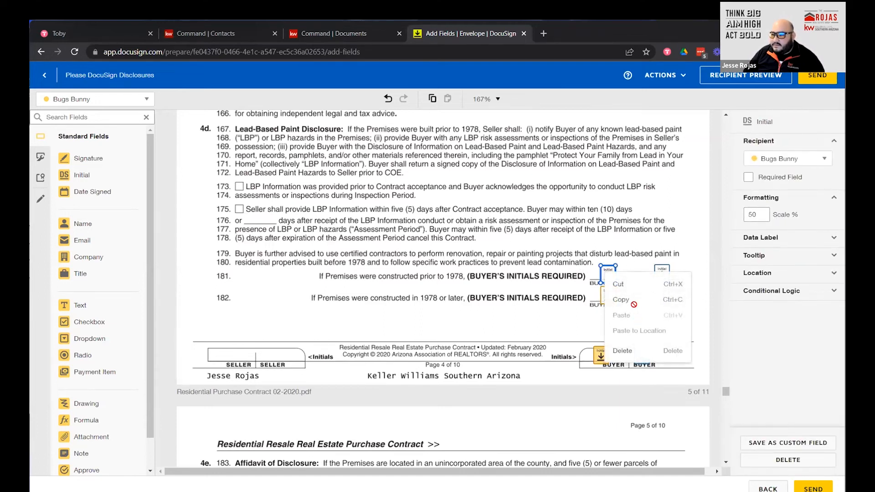
pyautogui.click(637, 353)
pyautogui.click(664, 279)
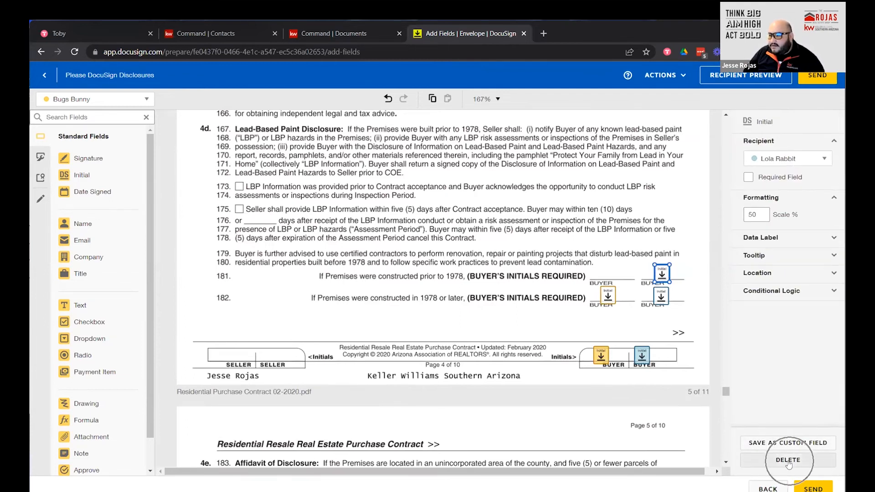
pyautogui.rightClick(662, 275)
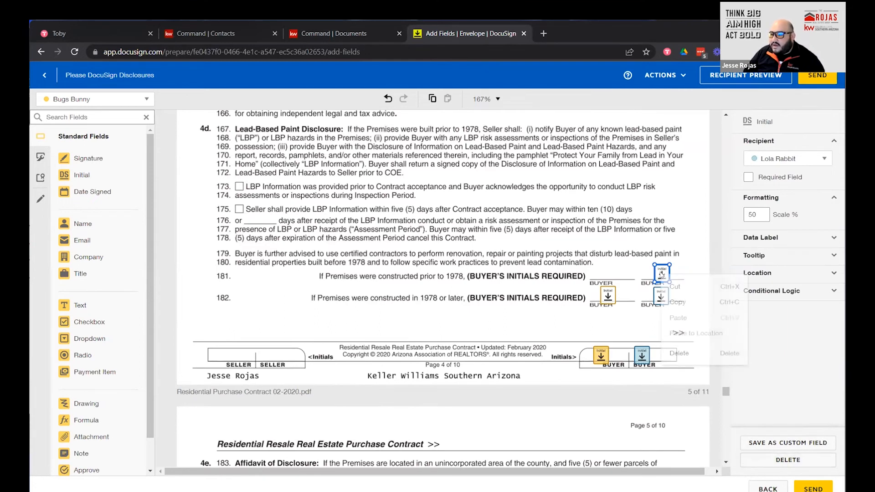
pyautogui.click(686, 353)
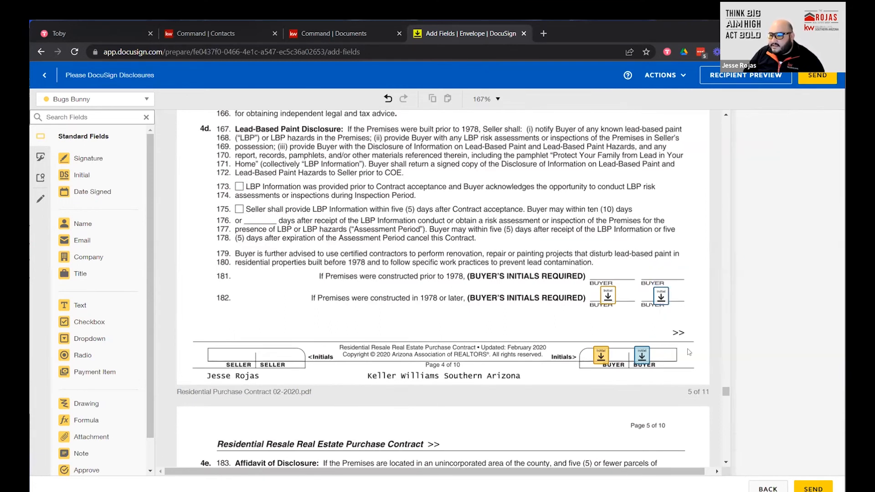
pyautogui.click(609, 298)
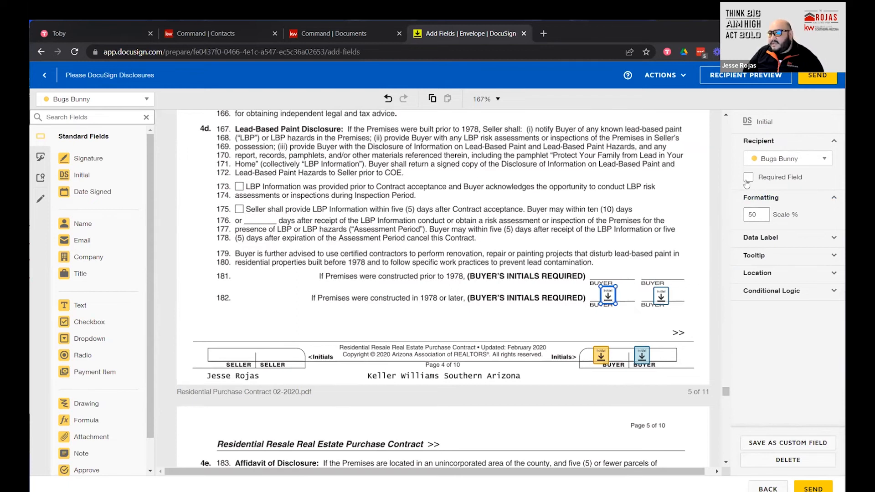
pyautogui.click(661, 296)
pyautogui.click(676, 296)
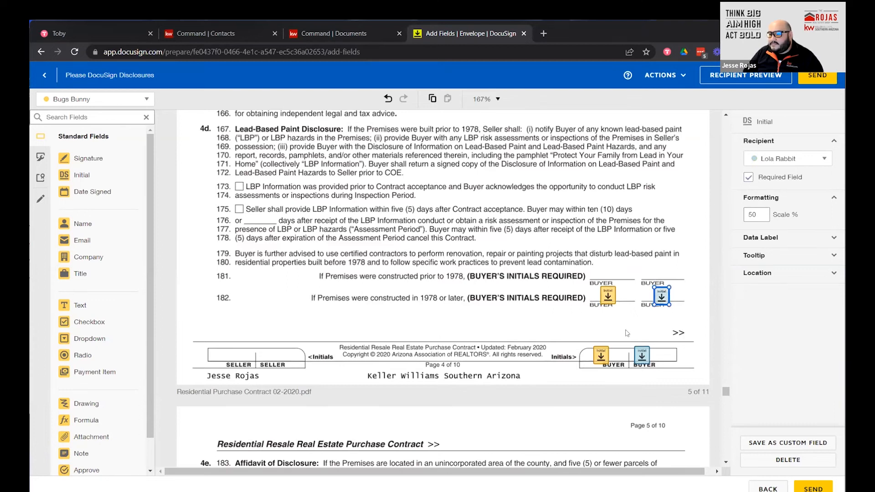
pyautogui.click(661, 296)
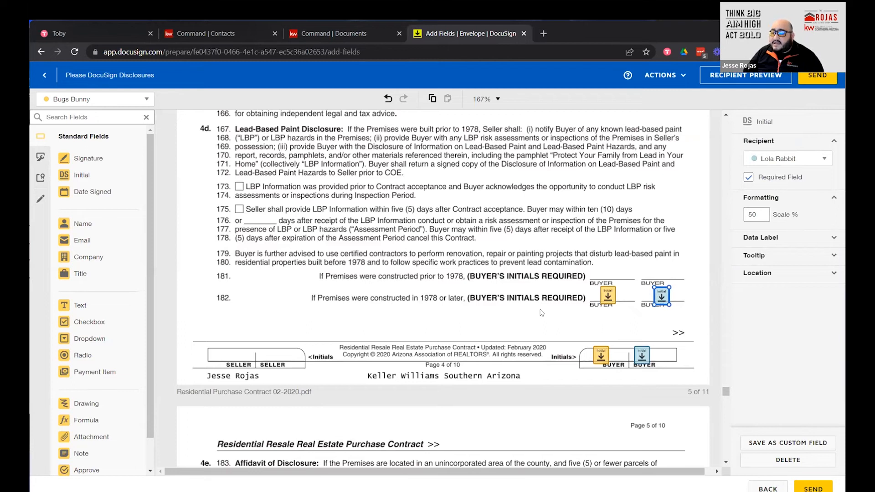
pyautogui.scroll(-5, 541, 313)
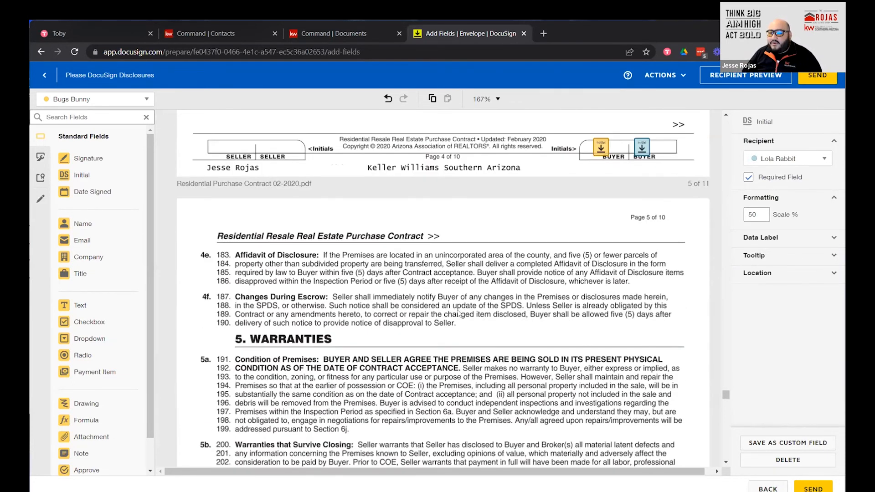
pyautogui.scroll(-7, 459, 313)
pyautogui.scroll(-12, 453, 313)
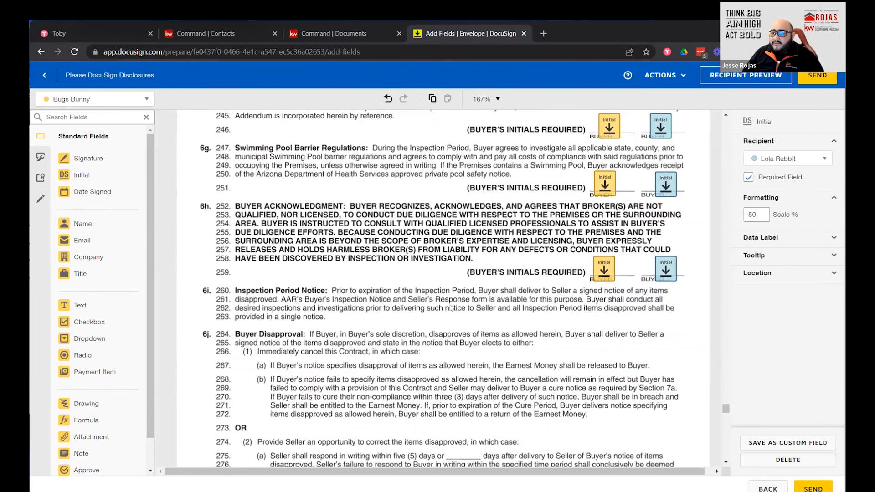
pyautogui.scroll(4, 450, 308)
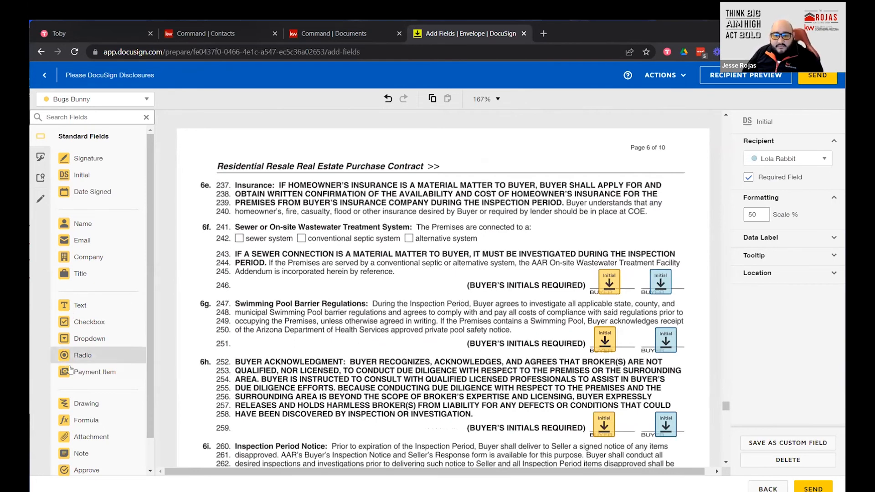
# Place a Checkbox field on the line 242 sewer system box and pre-check it.
pyautogui.click(89, 322)
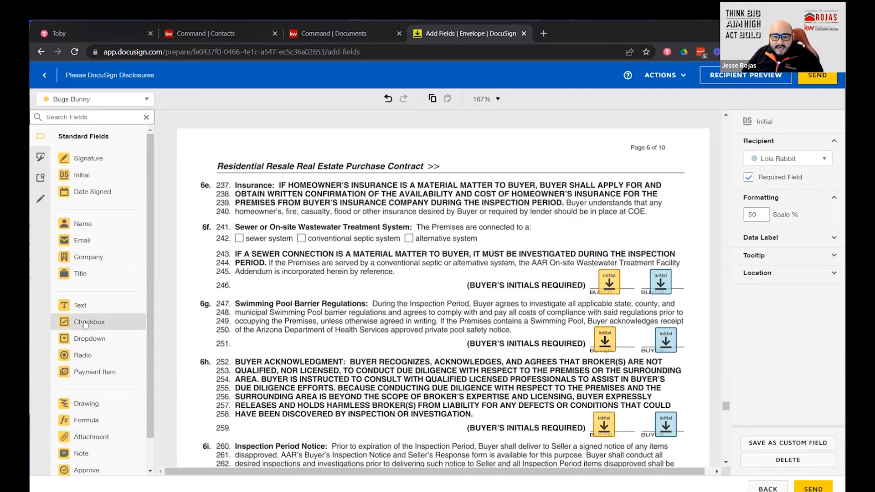
pyautogui.click(234, 235)
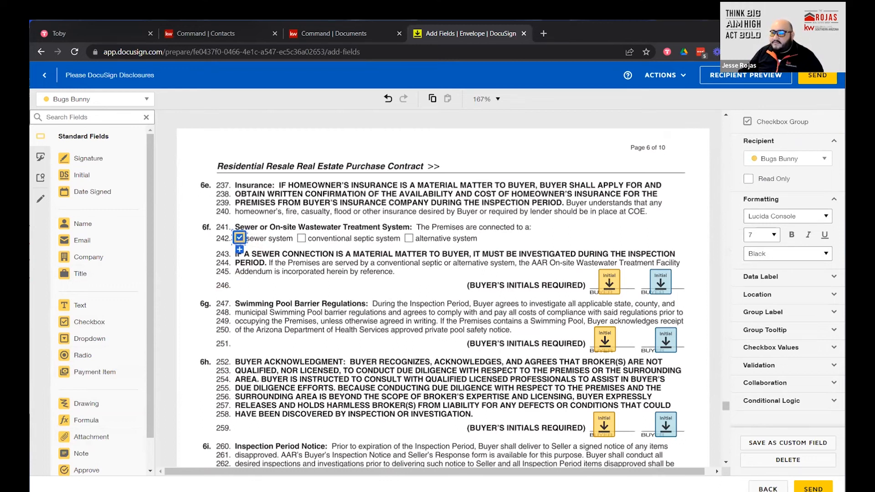
pyautogui.click(271, 234)
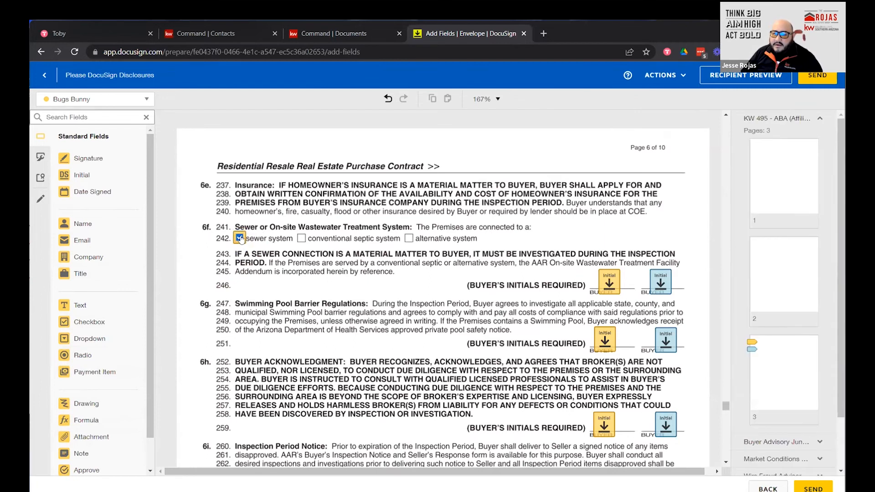
pyautogui.click(239, 239)
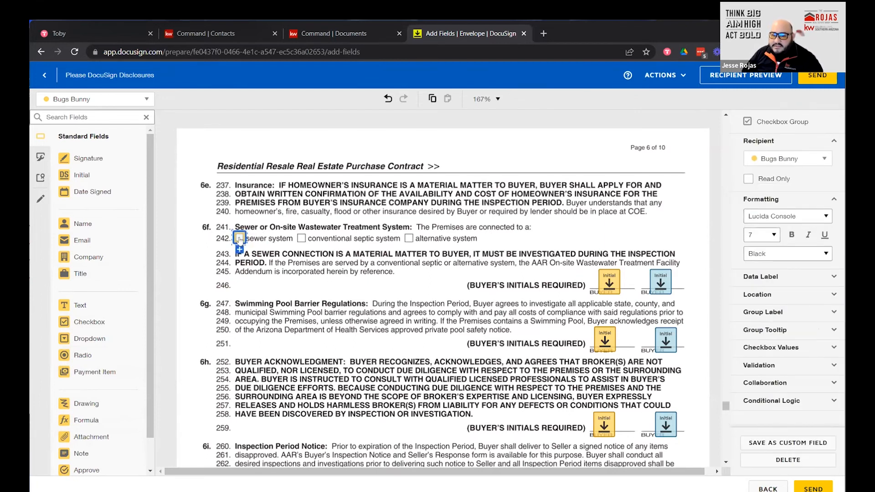
pyautogui.click(239, 238)
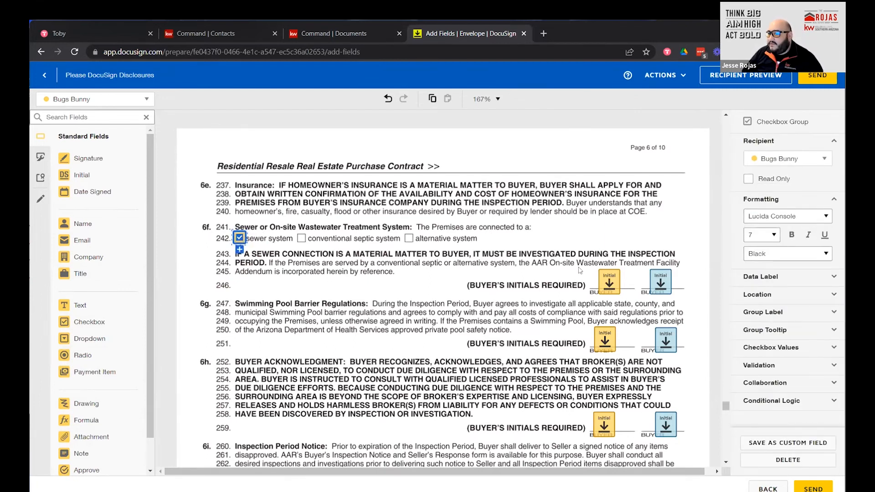
pyautogui.click(336, 246)
pyautogui.click(241, 239)
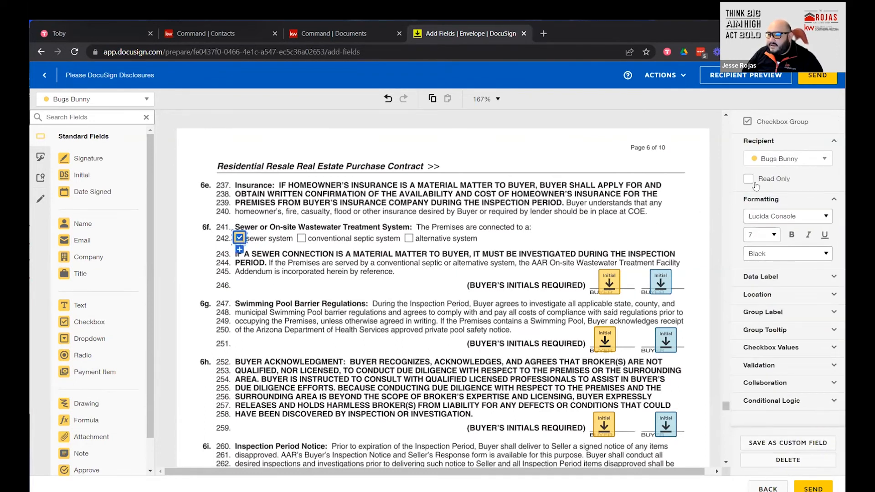
pyautogui.click(430, 260)
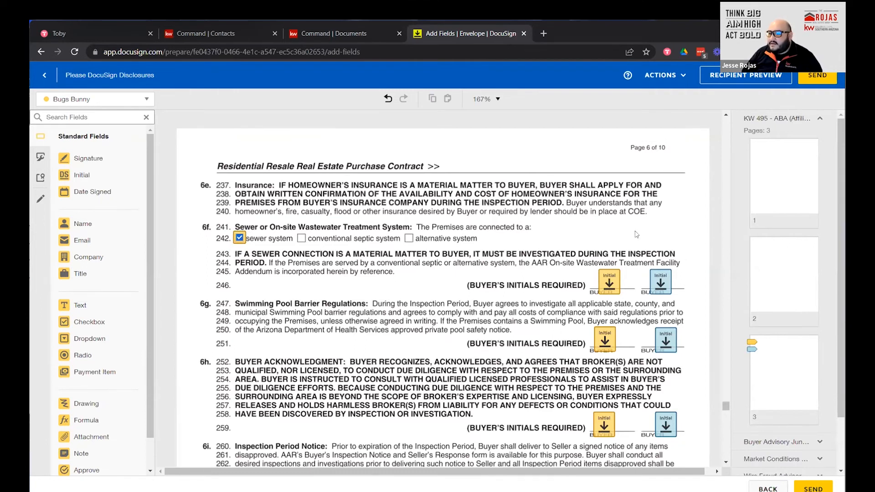
pyautogui.scroll(-8, 455, 338)
# Cut the Manager's Initials and broker Date Signed fields from page 10's For Broker Use Only section.
pyautogui.scroll(-10, 477, 325)
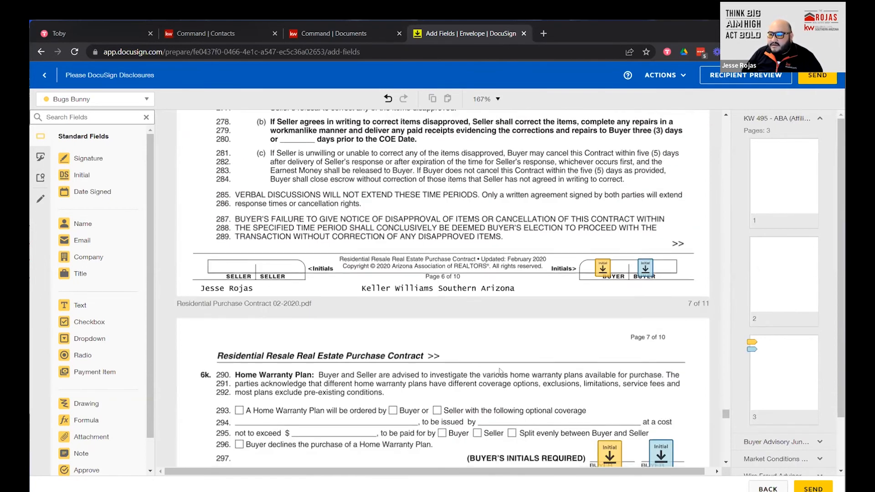
pyautogui.scroll(-20, 497, 366)
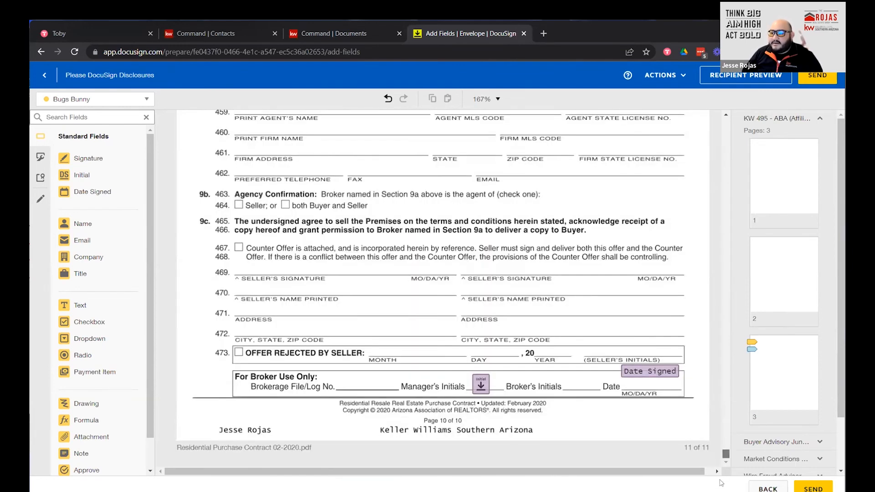
pyautogui.rightClick(481, 384)
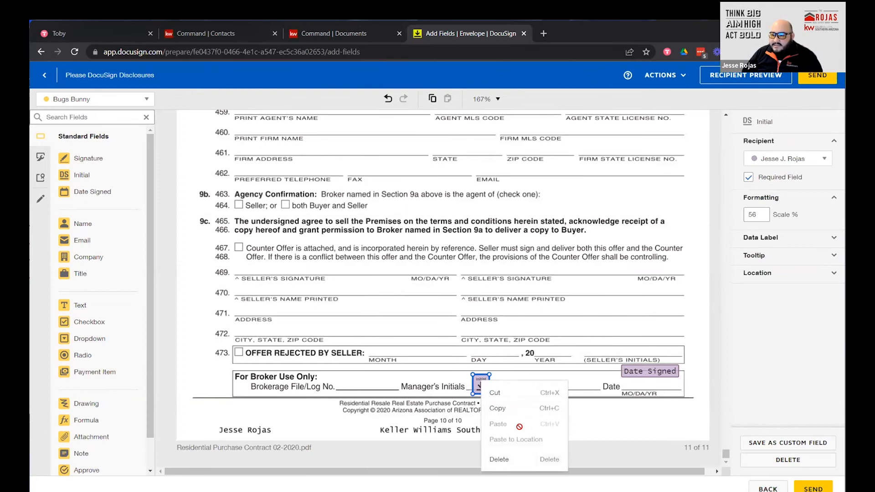
pyautogui.click(503, 393)
pyautogui.click(657, 373)
pyautogui.rightClick(656, 373)
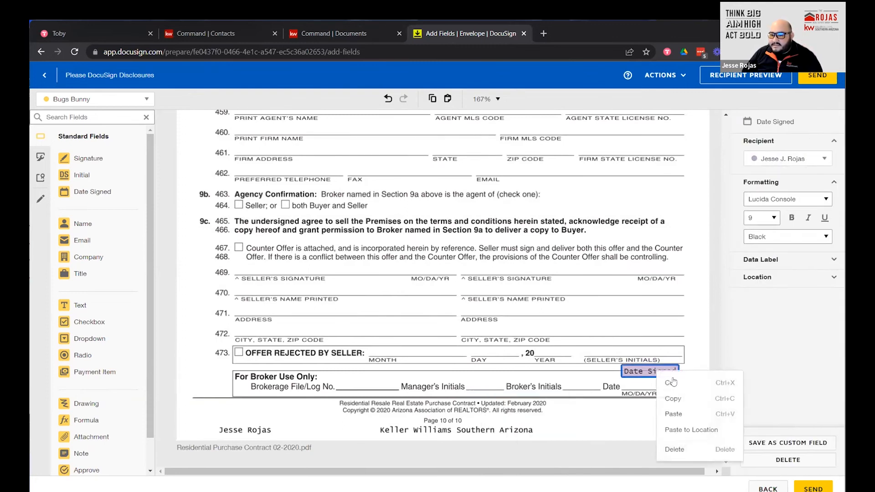
pyautogui.click(683, 383)
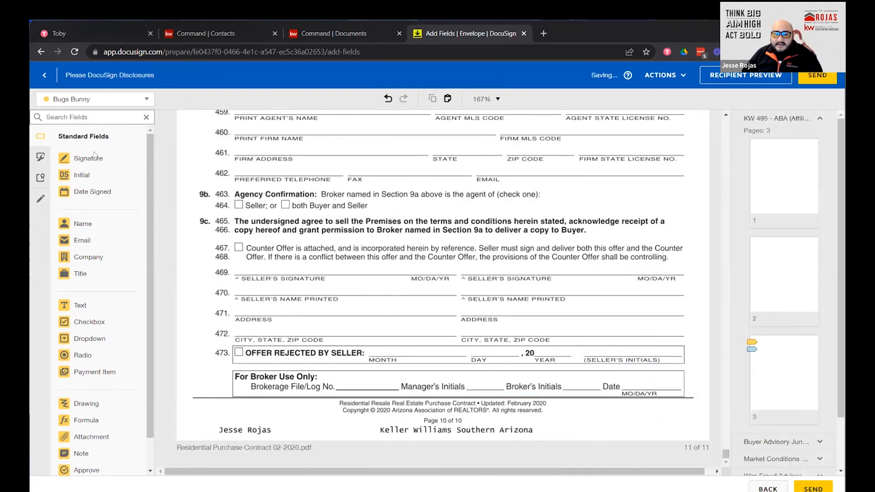
# Make the agent the active recipient and pick up a Signature field.
pyautogui.click(147, 99)
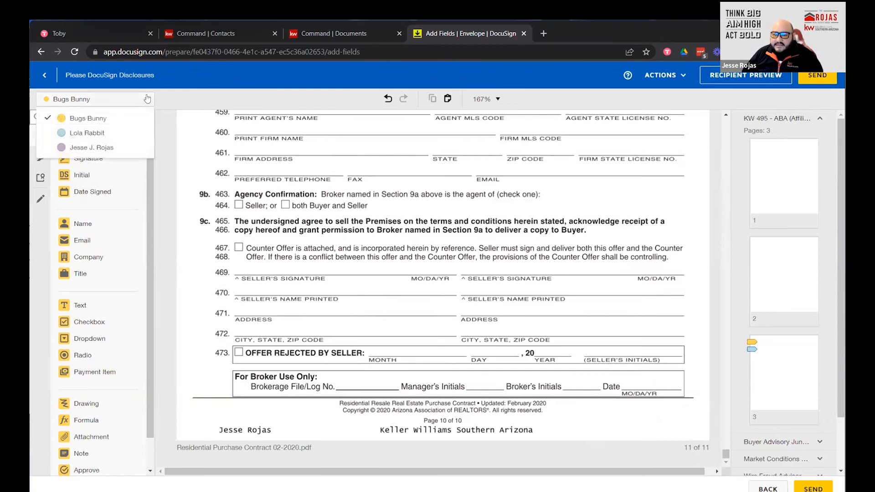
pyautogui.click(73, 136)
pyautogui.click(81, 158)
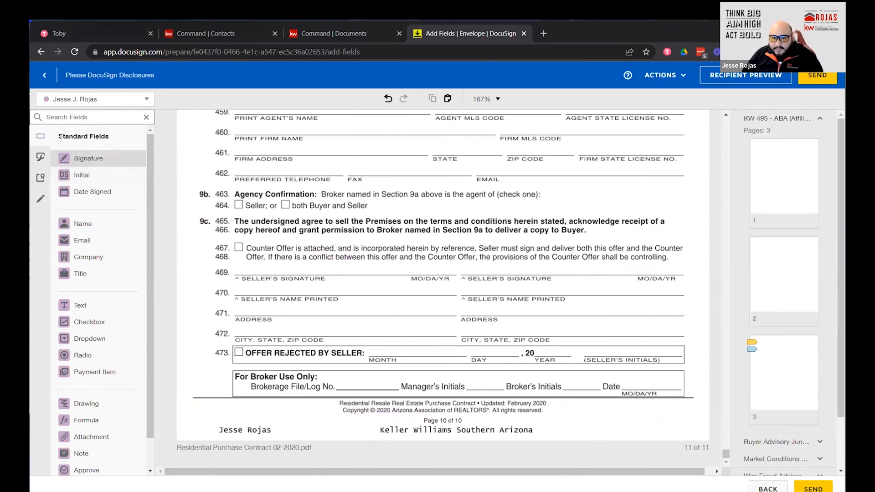
# Go to page 2 of the Buyer-Broker agreement and cut the extra Manager's Initials field.
pyautogui.scroll(8, 460, 264)
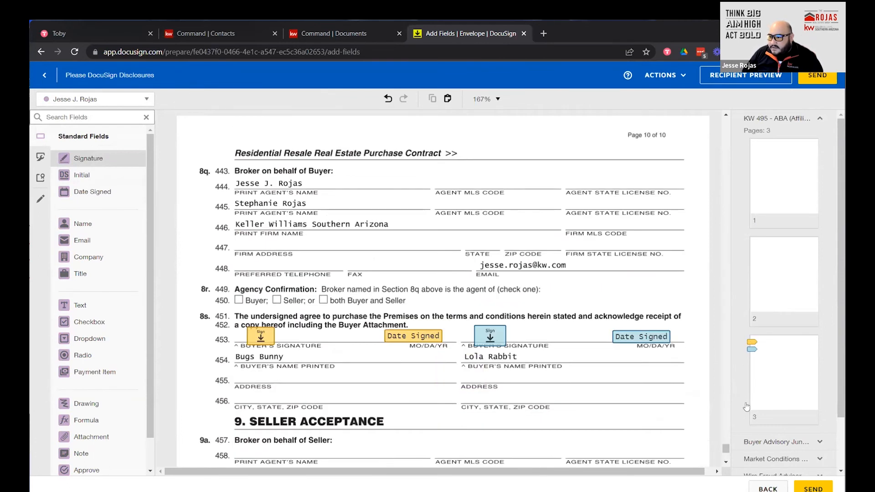
pyautogui.moveTo(725, 450); pyautogui.dragTo(726, 220)
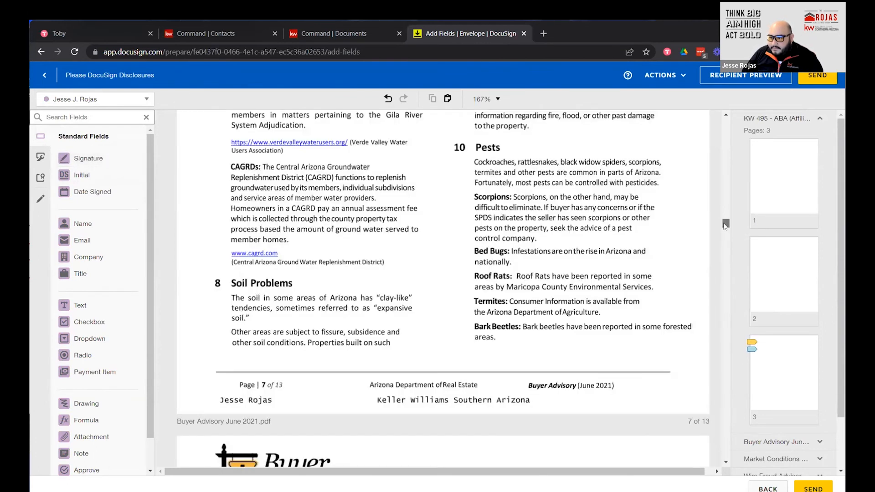
pyautogui.scroll(-2, 784, 396)
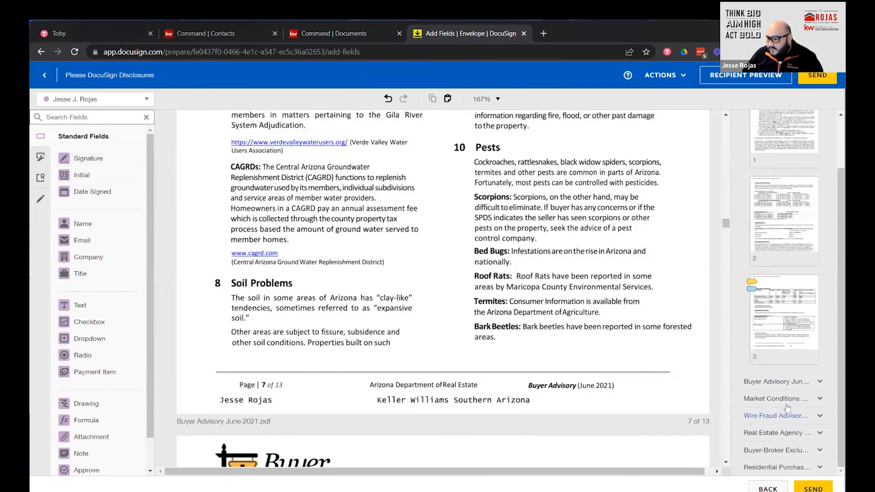
pyautogui.click(785, 451)
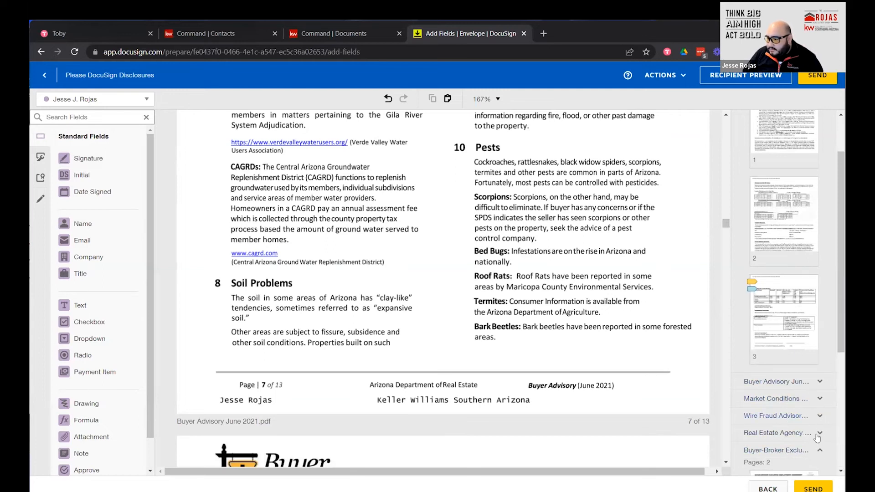
pyautogui.scroll(-4, 783, 445)
pyautogui.click(779, 412)
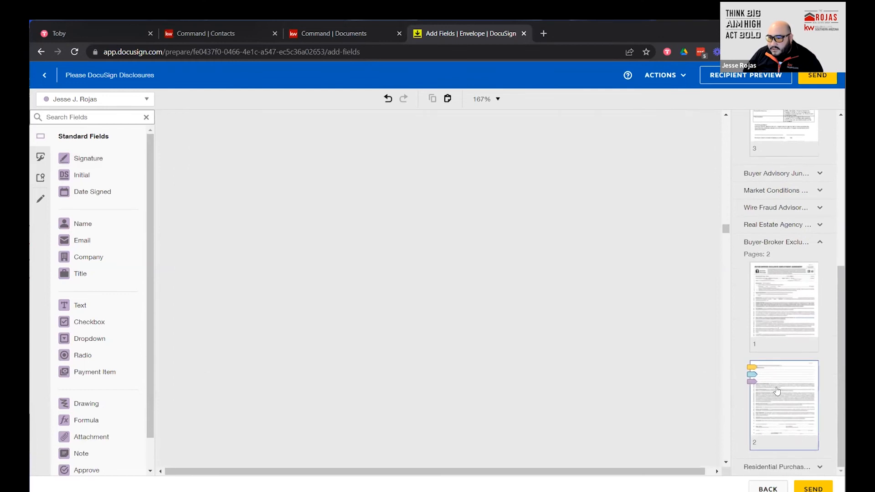
pyautogui.scroll(-5, 483, 369)
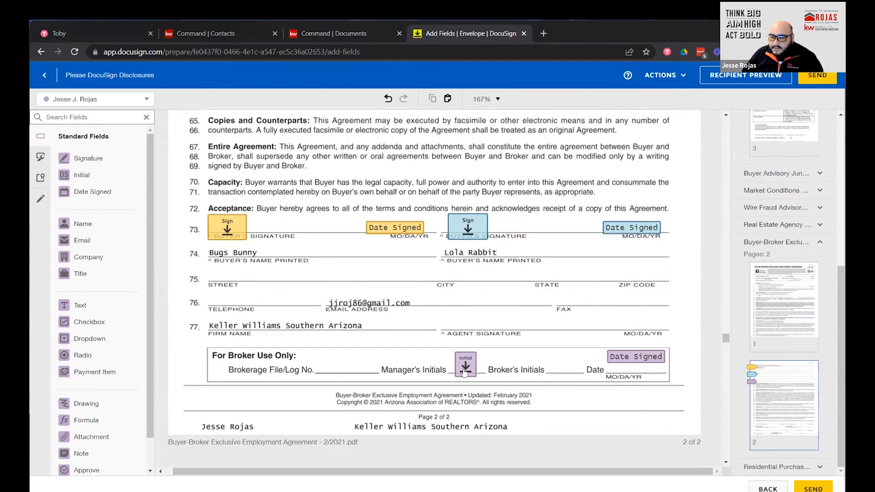
pyautogui.click(464, 373)
pyautogui.rightClick(464, 372)
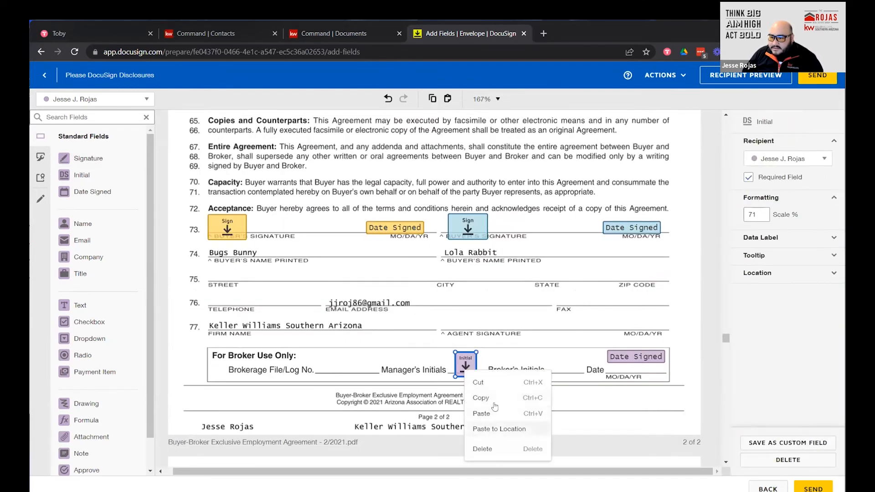
pyautogui.click(491, 384)
# Set the Date Signed field's font size to 7 and move it onto the row 77 date line.
pyautogui.click(637, 358)
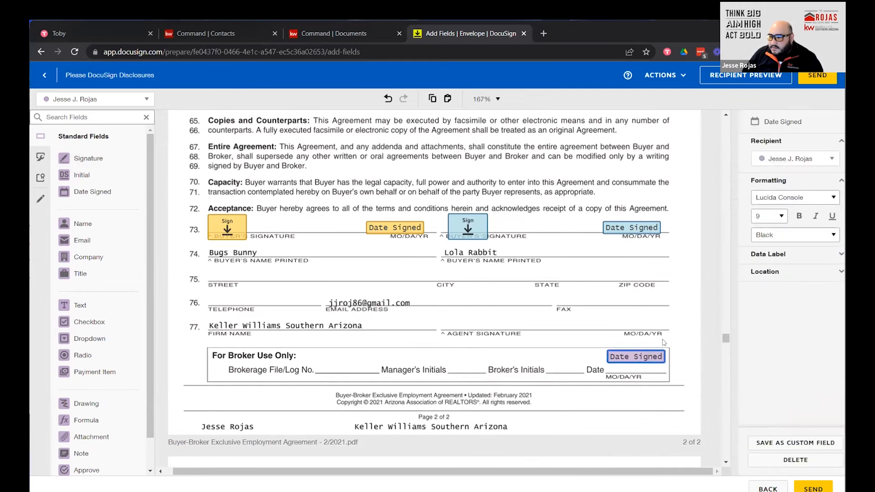
pyautogui.click(773, 219)
pyautogui.click(762, 230)
pyautogui.moveTo(624, 357); pyautogui.dragTo(590, 324)
pyautogui.click(457, 334)
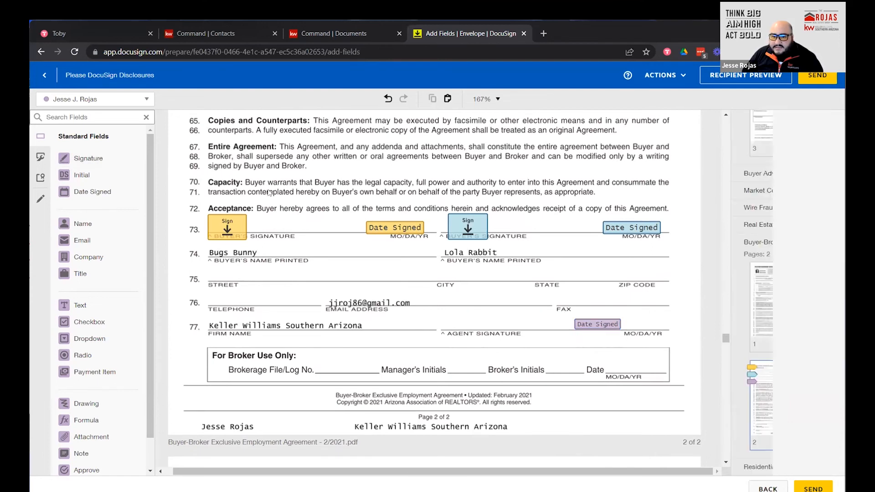
# Place the agent's Signature field on line 77's signature line at 65% scale.
pyautogui.moveTo(88, 158)
pyautogui.mouseDown()
pyautogui.moveTo(442, 266)
pyautogui.moveTo(442, 301)
pyautogui.mouseUp()
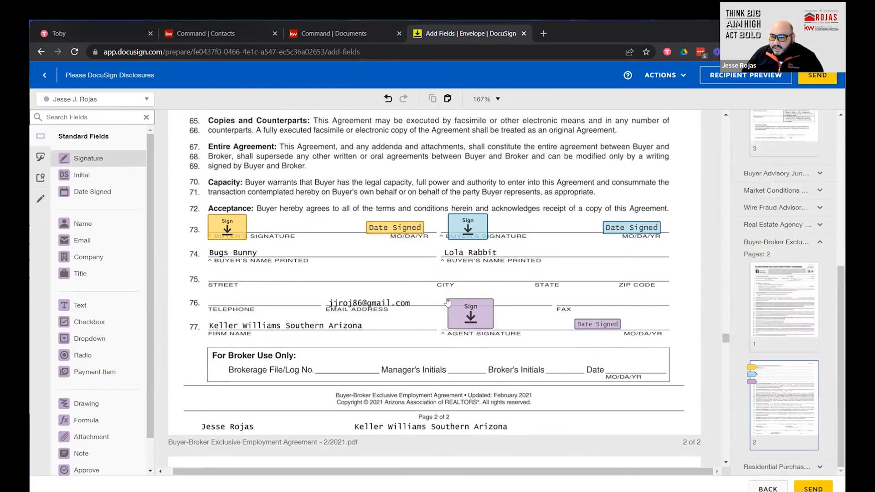
pyautogui.moveTo(734, 212); pyautogui.dragTo(723, 205)
pyautogui.write('65')
pyautogui.click(486, 332)
pyautogui.moveTo(467, 312); pyautogui.dragTo(466, 324)
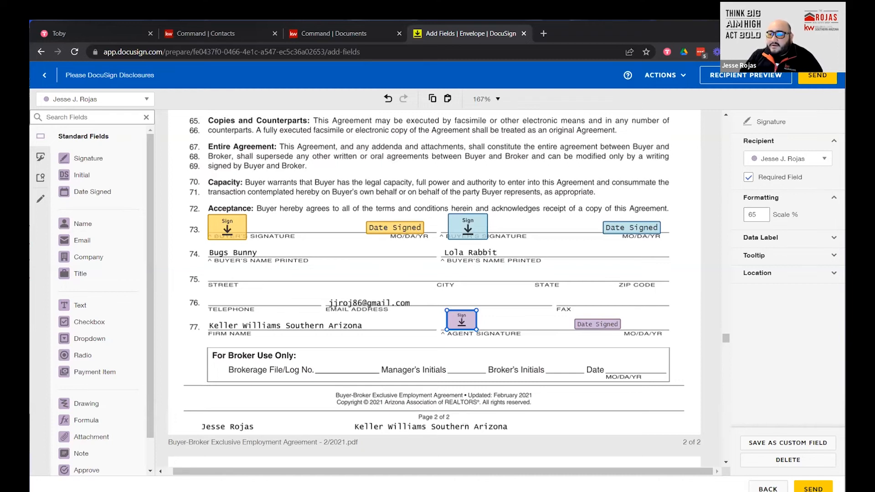
# Review the placed fields, deselect the signature field, and send the disclosures envelope.
pyautogui.scroll(-10, 564, 408)
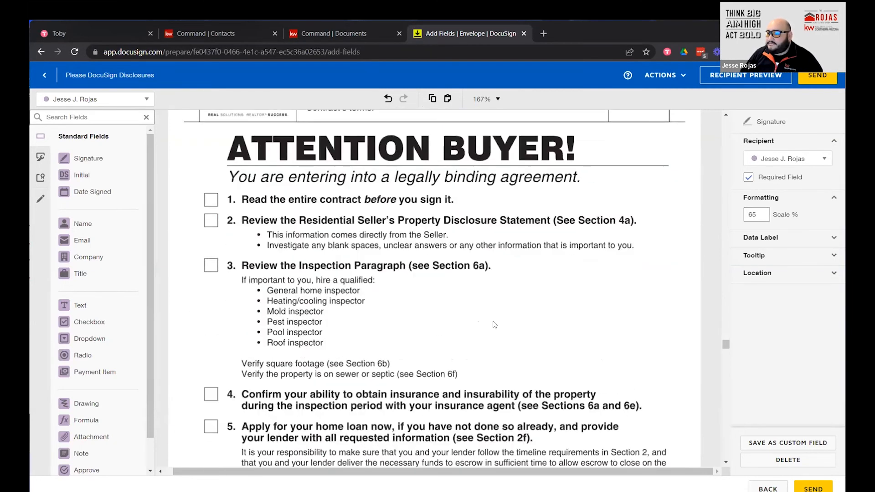
pyautogui.scroll(10, 479, 337)
pyautogui.scroll(20, 479, 337)
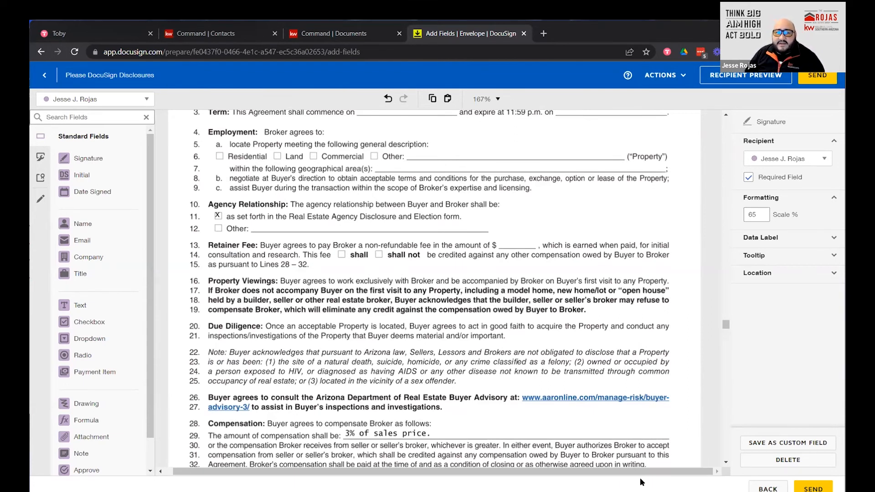
pyautogui.click(626, 356)
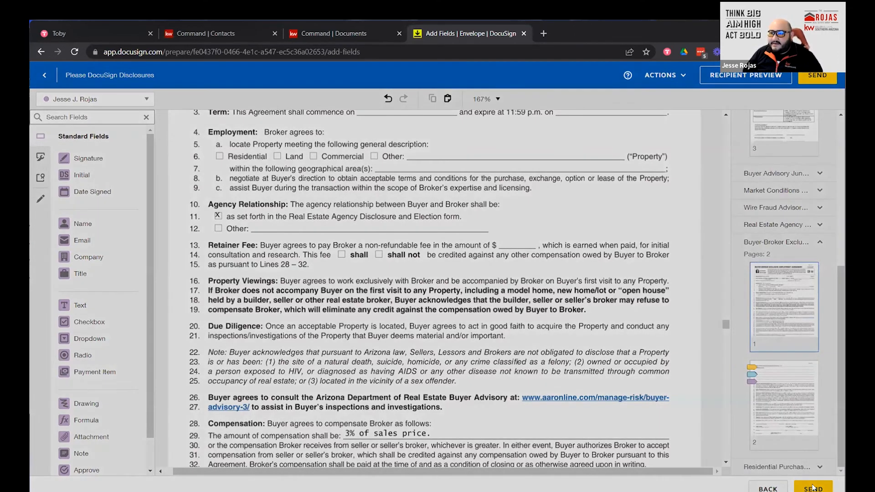
pyautogui.click(813, 488)
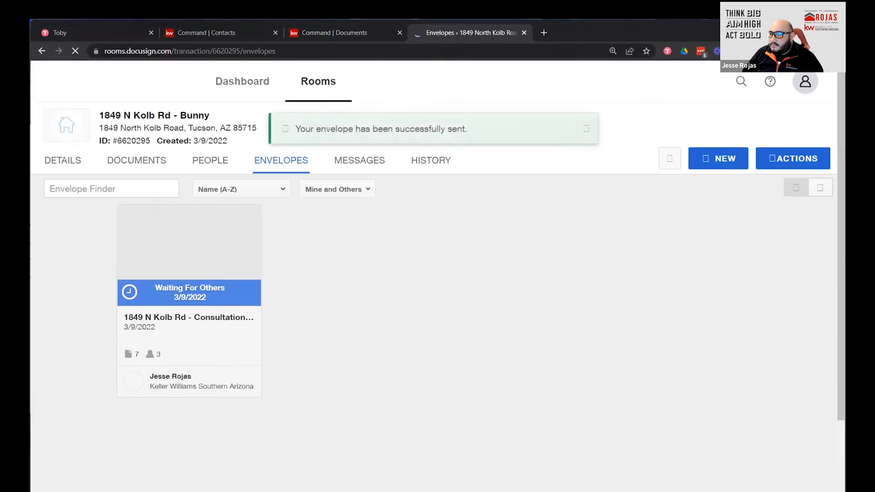
pyautogui.click(833, 51)
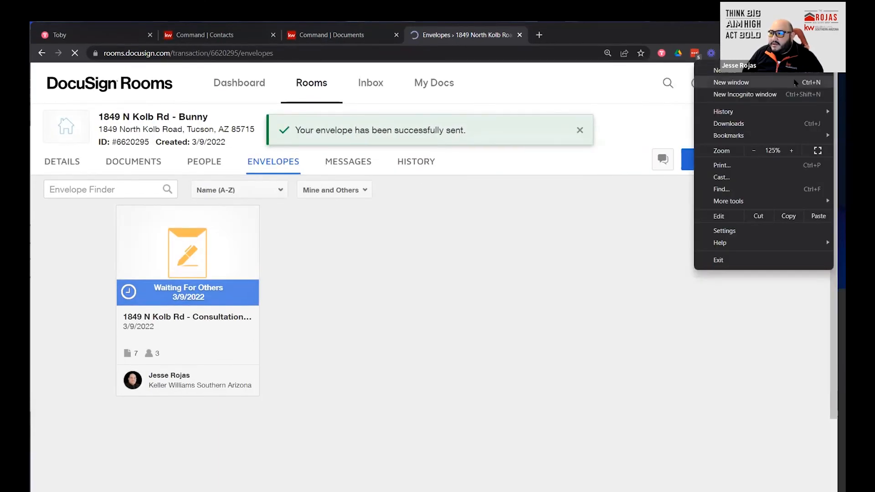
pyautogui.click(795, 82)
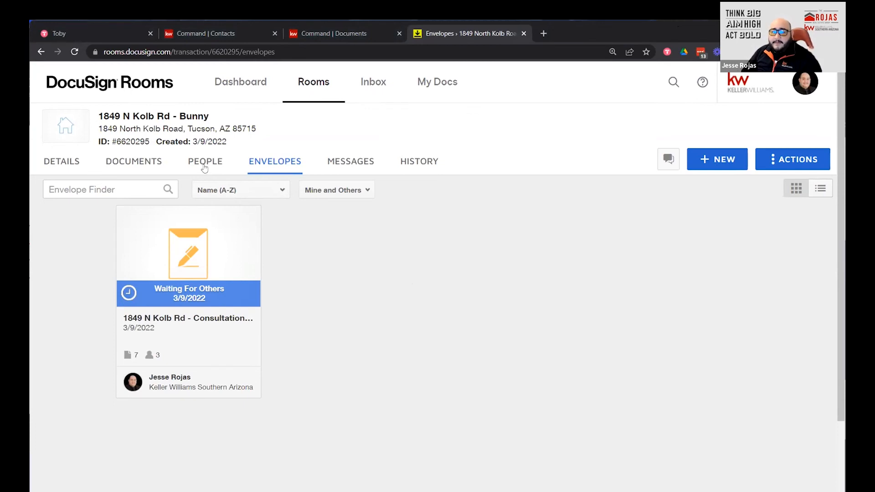
pyautogui.click(78, 53)
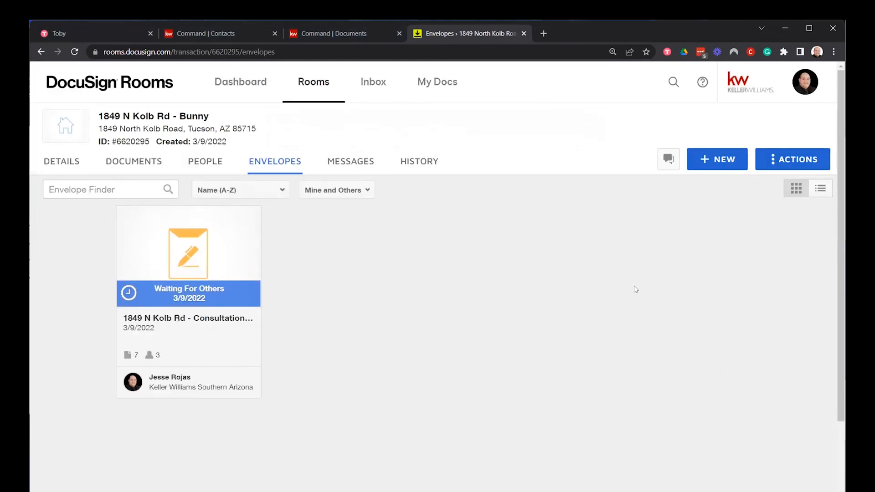
pyautogui.click(77, 56)
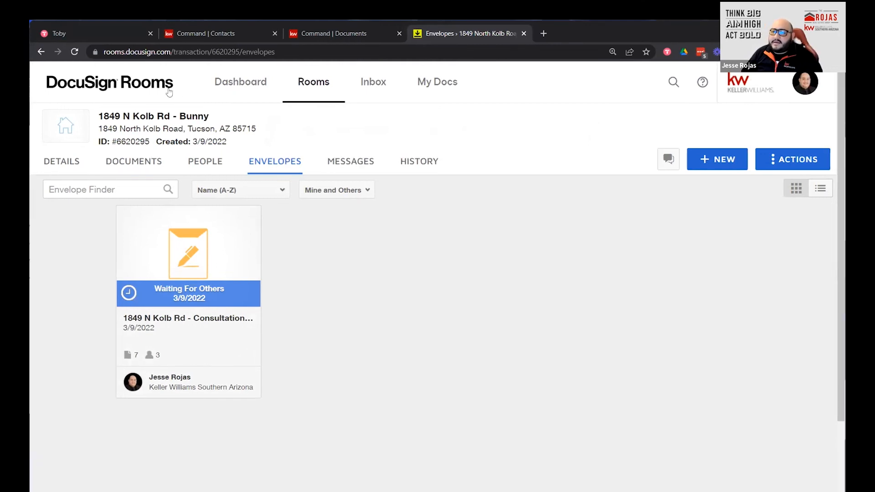
pyautogui.click(74, 51)
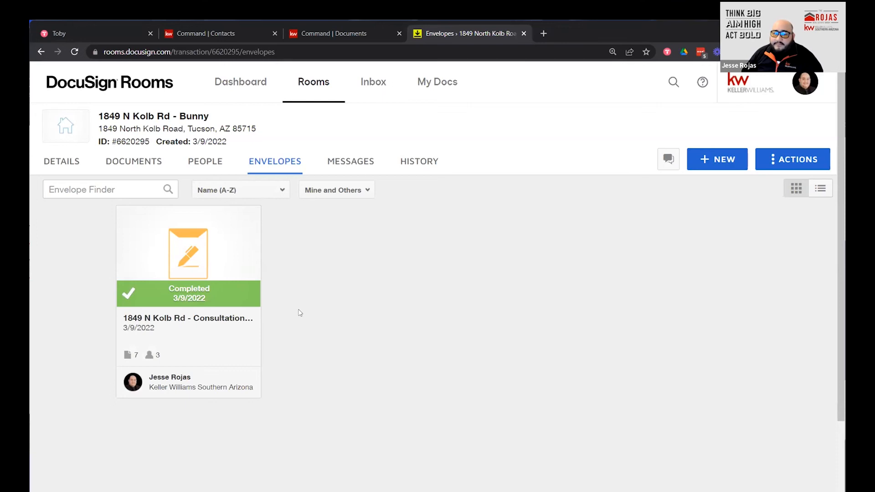
pyautogui.click(183, 266)
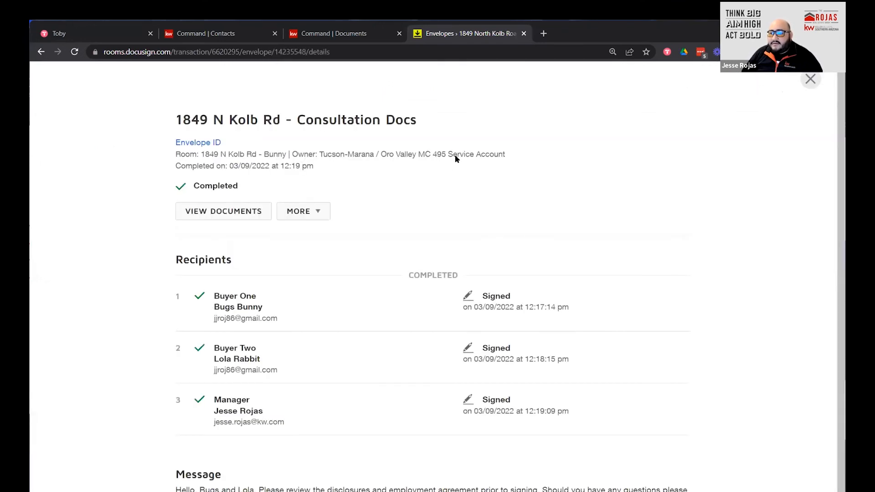
pyautogui.click(324, 209)
pyautogui.scroll(-1, 403, 228)
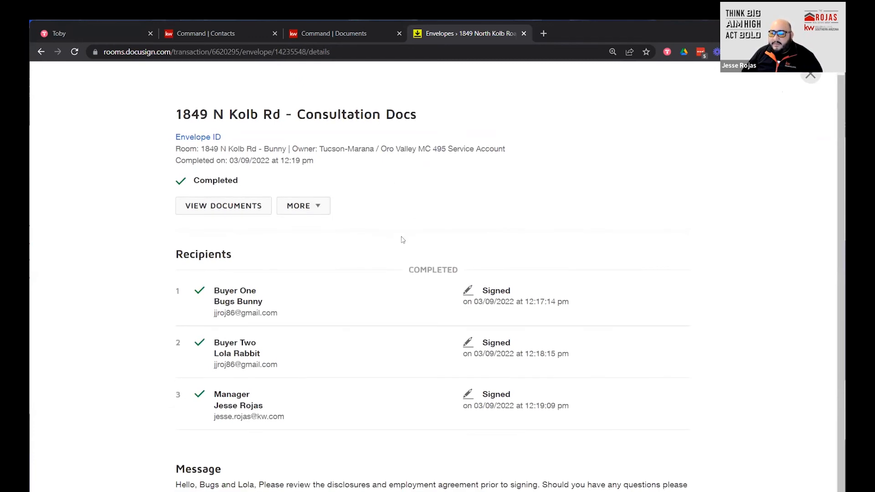
pyautogui.click(210, 208)
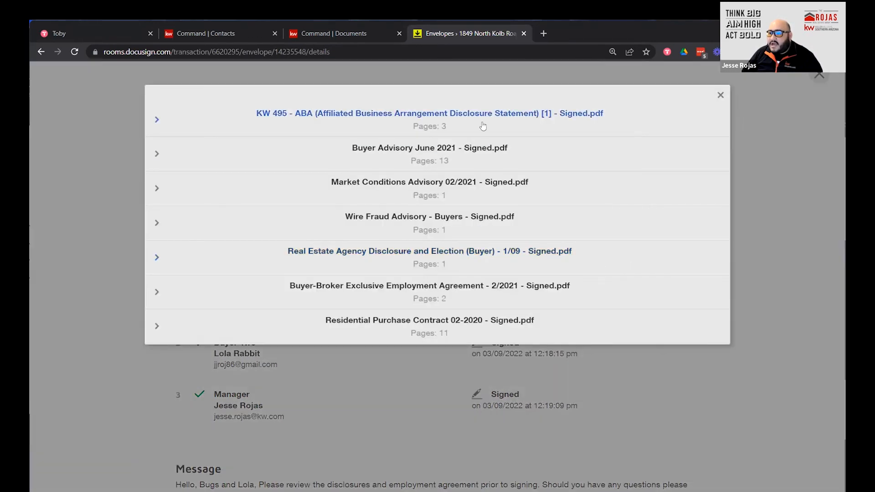
pyautogui.click(720, 95)
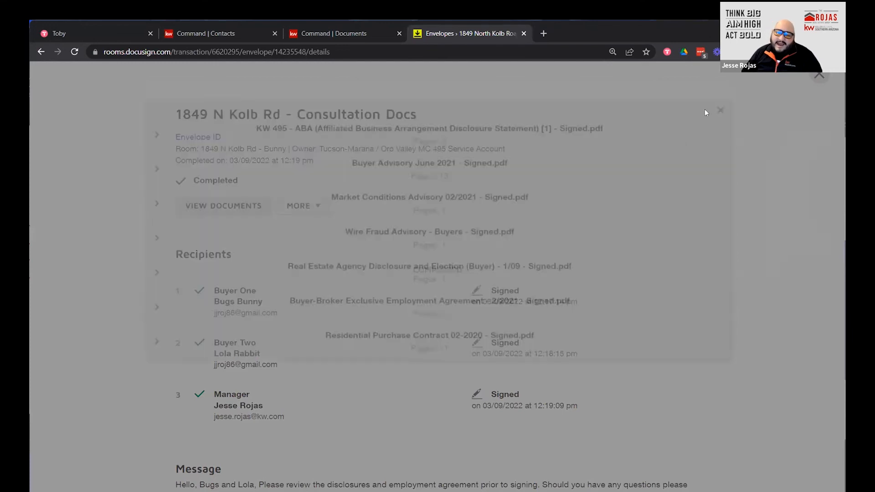
pyautogui.click(819, 76)
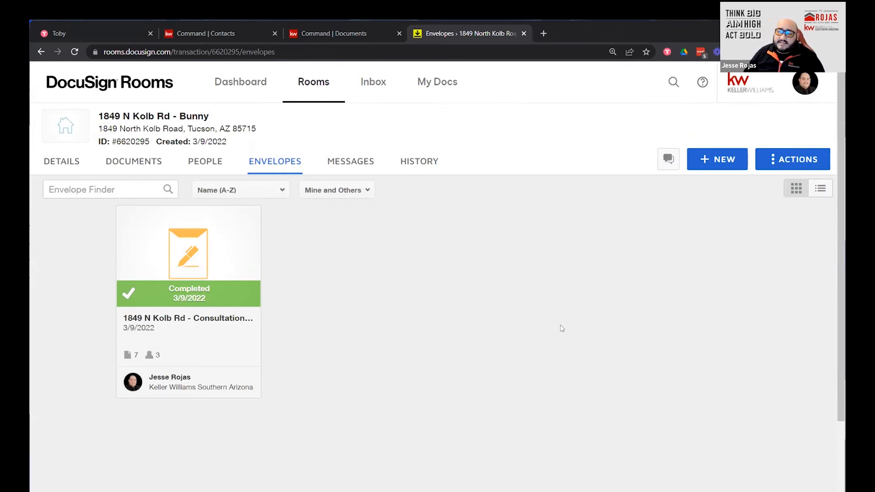
pyautogui.click(130, 164)
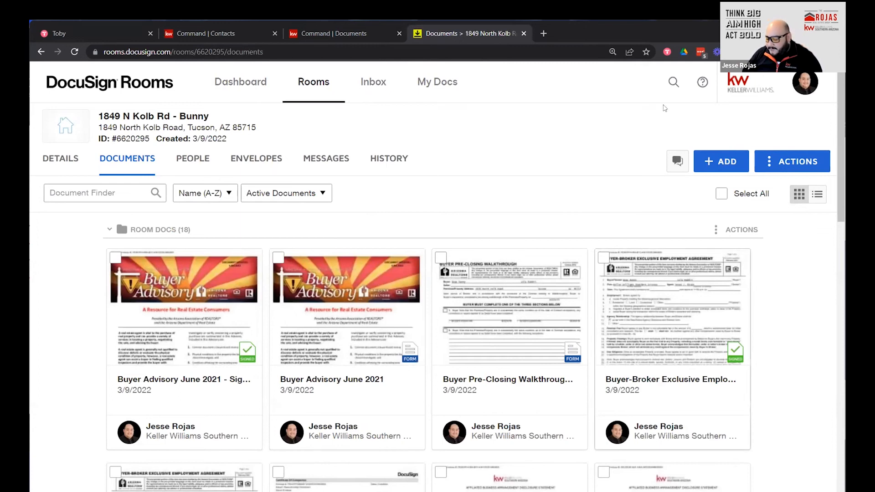
pyautogui.scroll(-1, 489, 365)
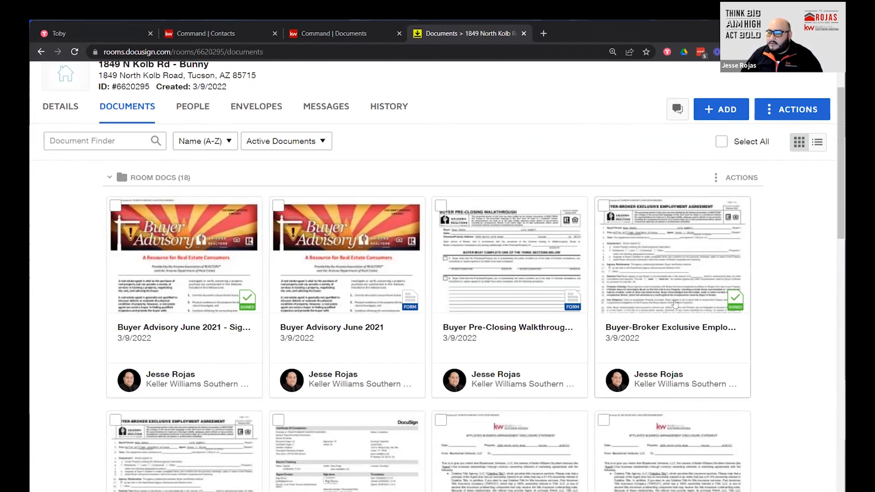
pyautogui.scroll(-2, 674, 305)
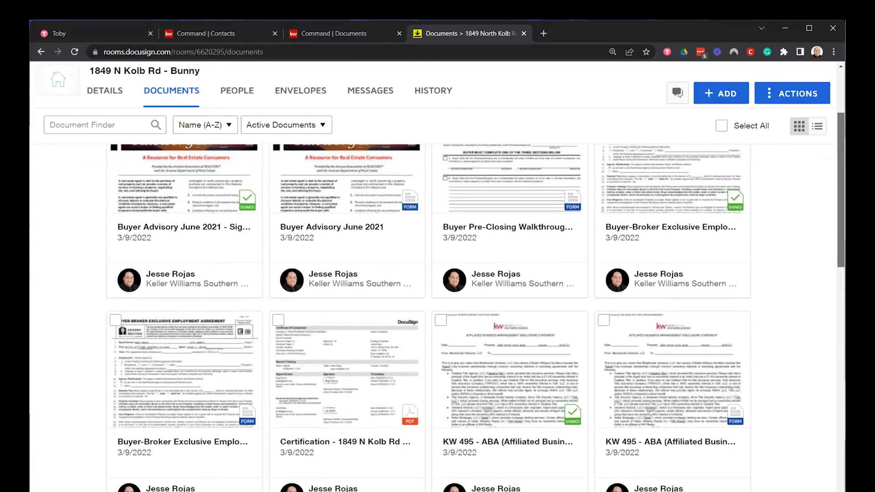
pyautogui.scroll(-4, 437, 318)
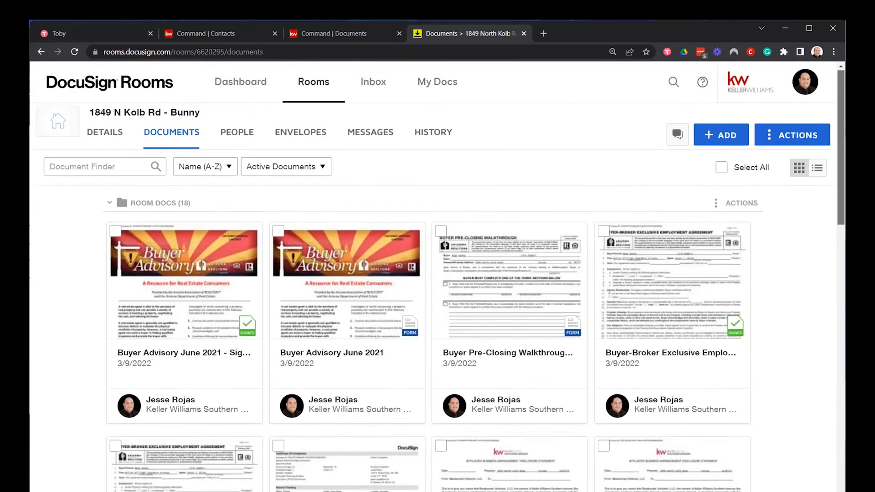
pyautogui.scroll(1, 432, 318)
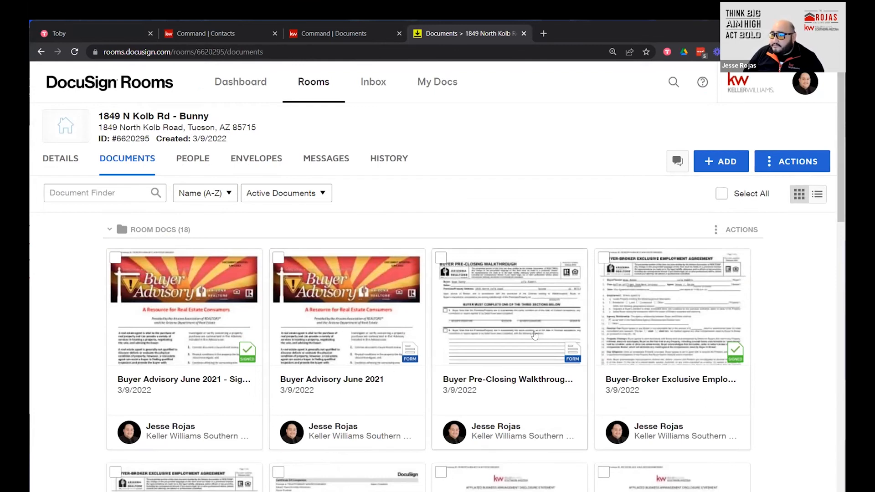
pyautogui.scroll(-2, 534, 335)
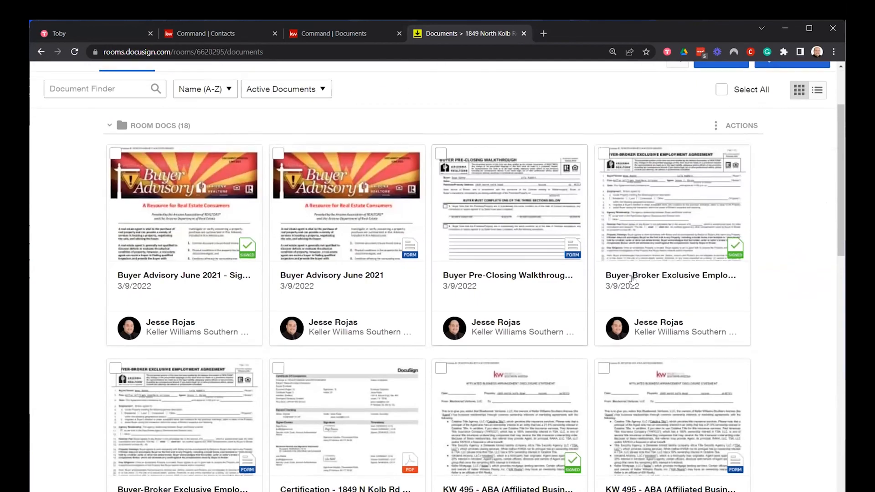
pyautogui.scroll(2, 423, 393)
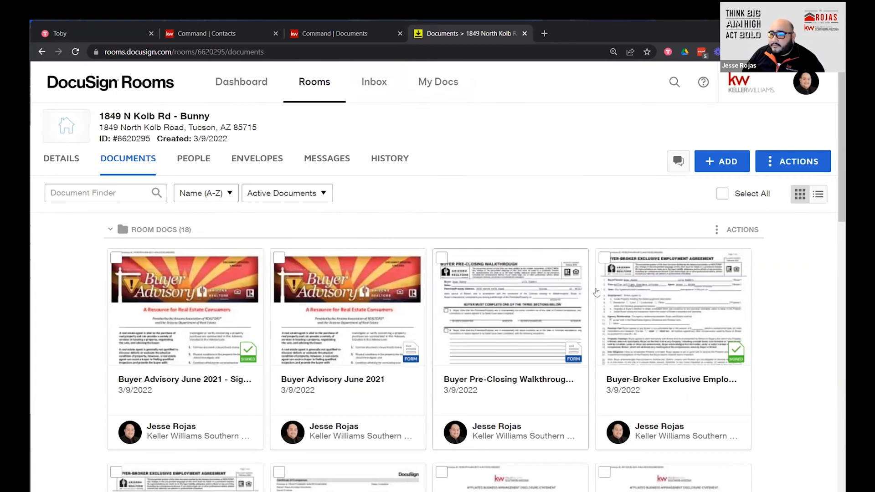
# Check the signed Buyer Advisory June 2021 and Buyer-Broker Exclusive Employment Agreement cards.
pyautogui.scroll(-2, 717, 224)
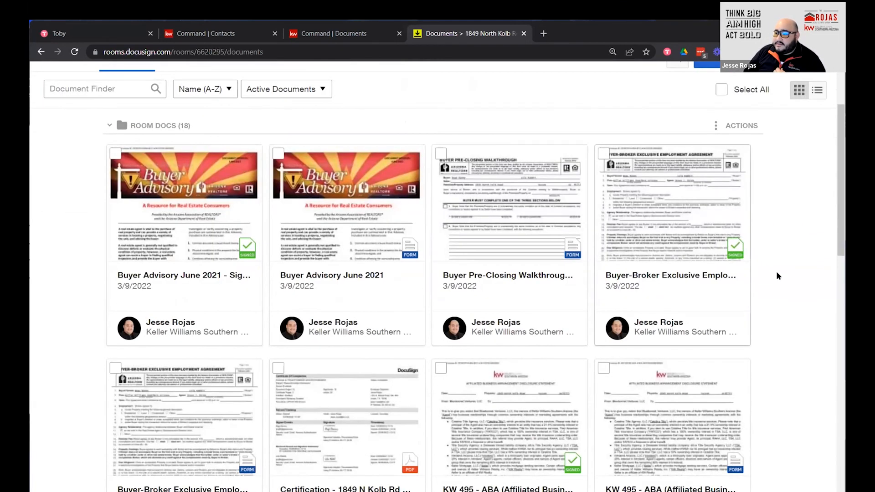
pyautogui.scroll(2, 710, 317)
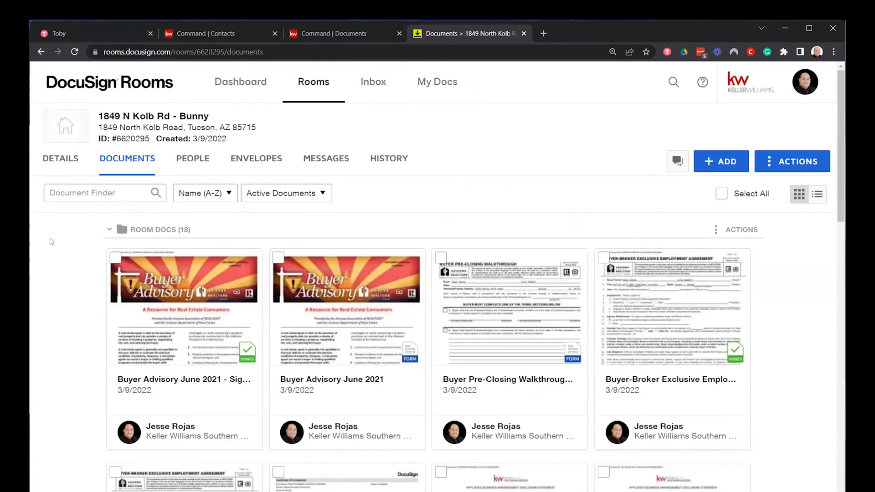
pyautogui.click(115, 259)
pyautogui.click(602, 259)
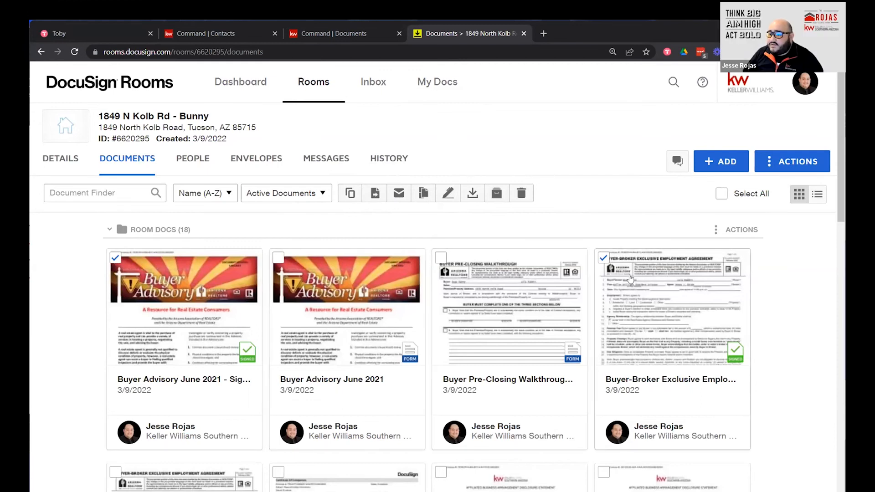
# Clear both card selections and create a new room folder named 'Consultation Docs'.
pyautogui.click(115, 258)
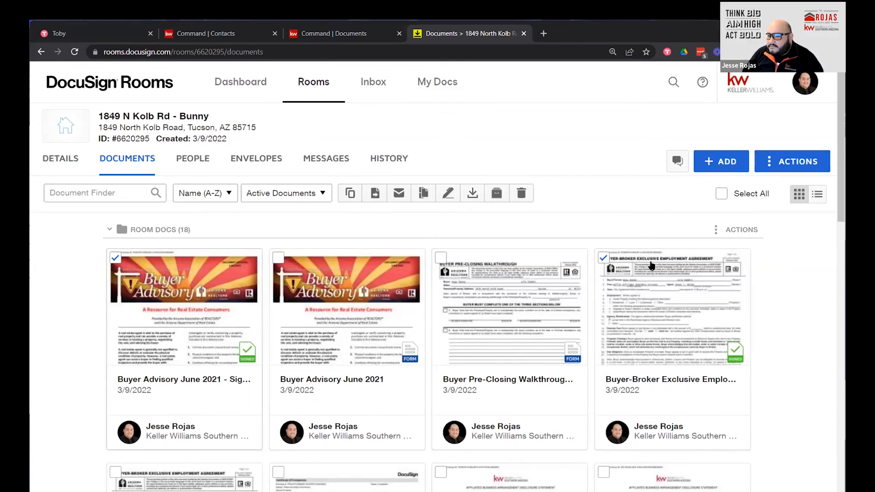
pyautogui.click(603, 257)
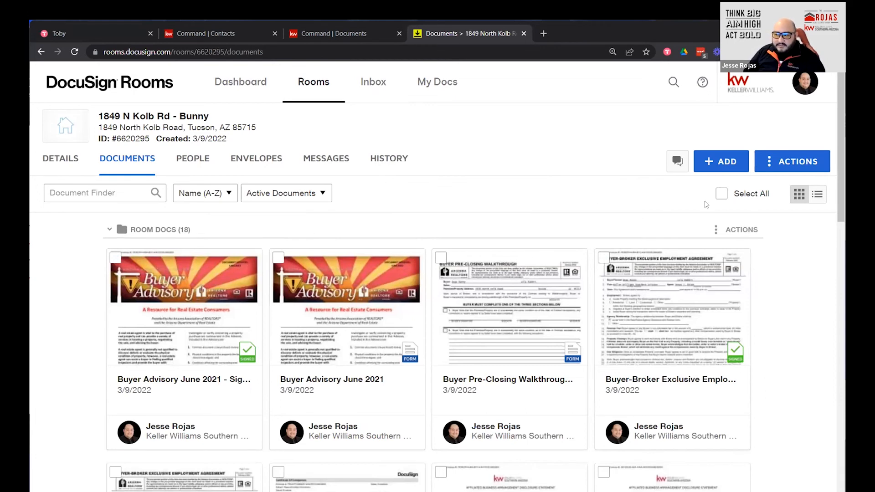
pyautogui.click(790, 161)
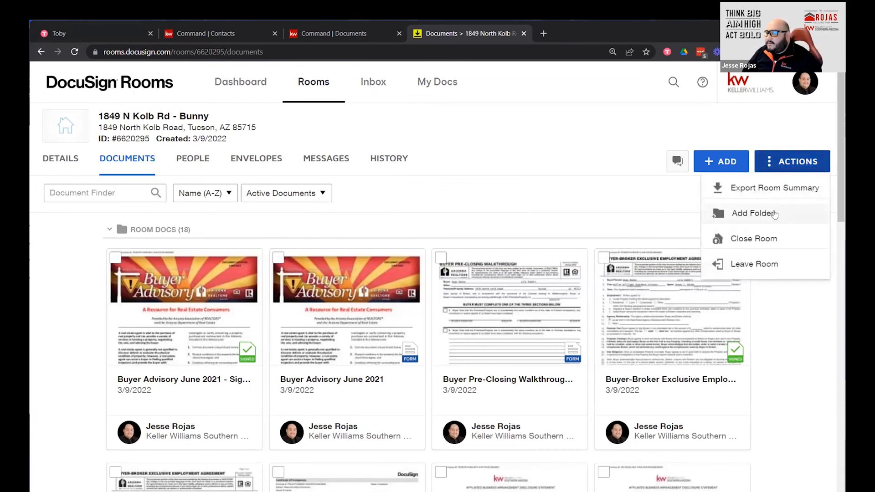
pyautogui.click(751, 218)
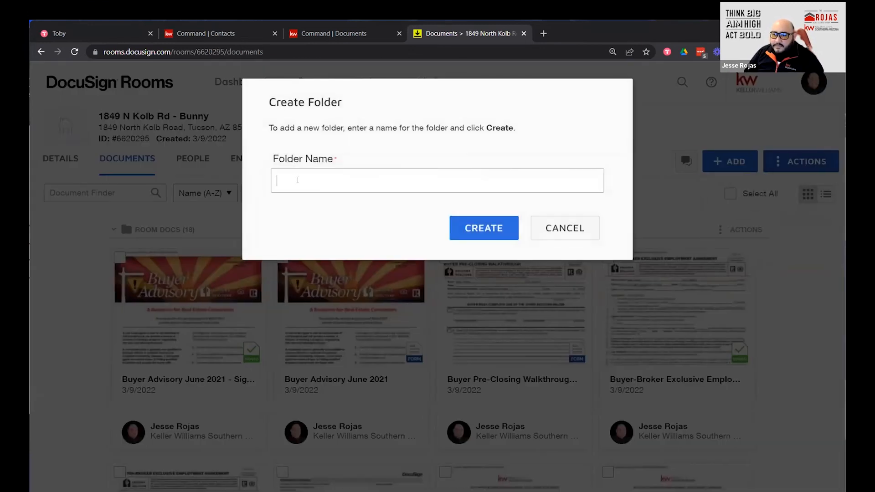
pyautogui.write('Consultation Docs')
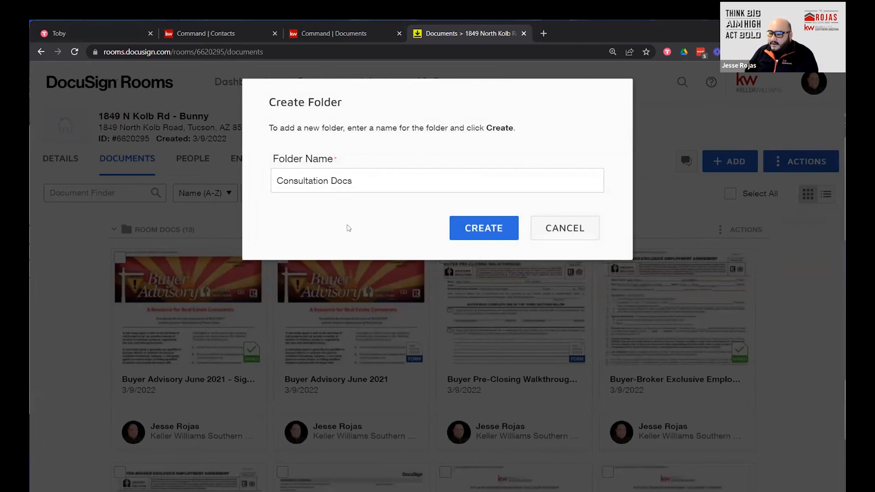
pyautogui.click(317, 37)
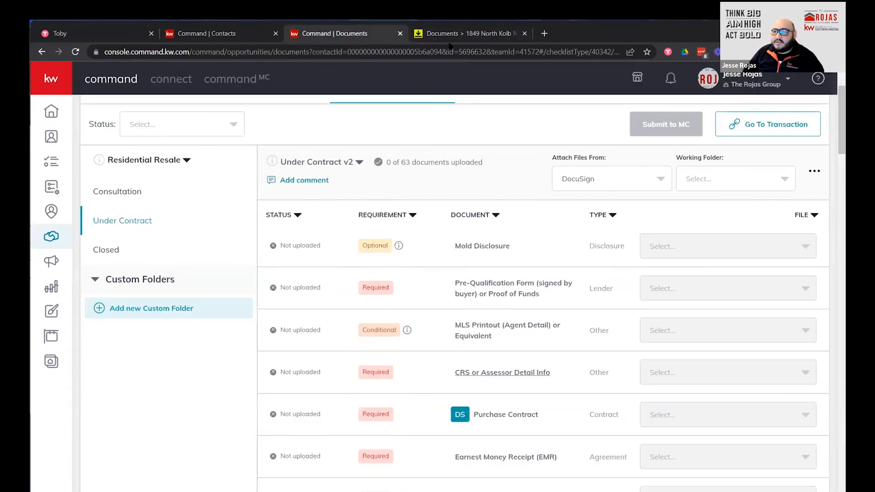
pyautogui.hotkey('ctrl', 'Tab')
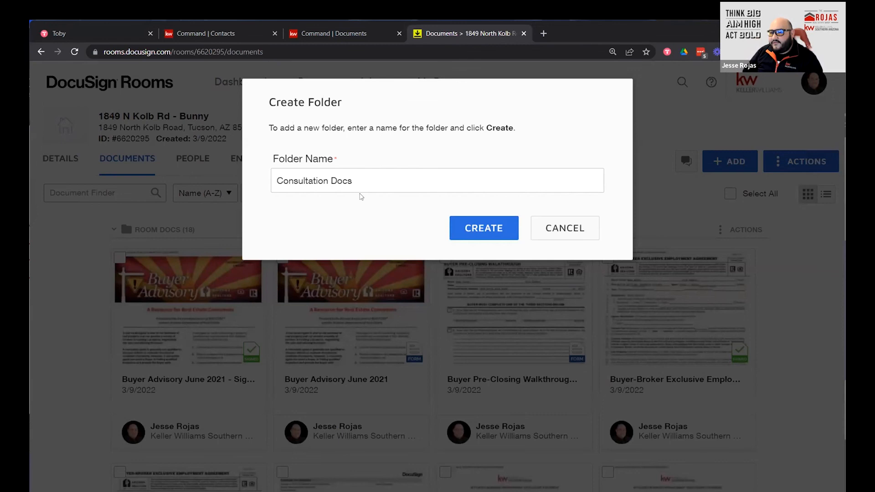
pyautogui.click(486, 231)
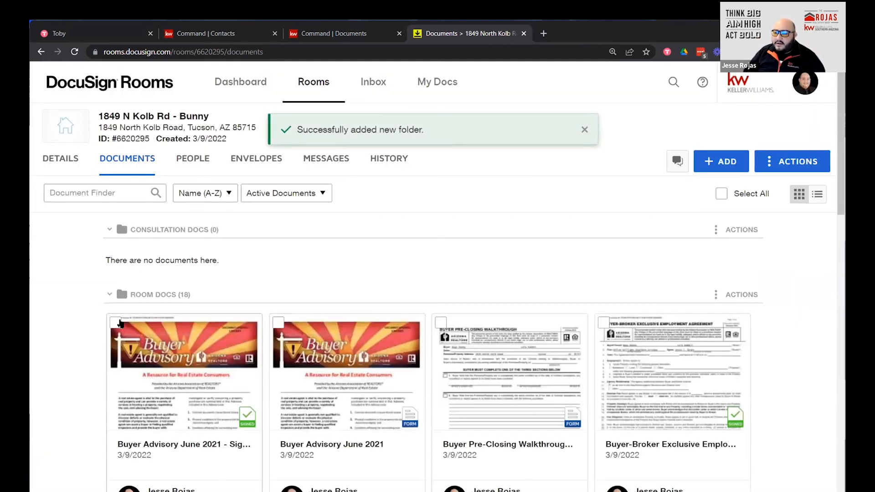
# Check each signed document card in Room Docs, from Buyer Advisory through Wire Fraud Advisory.
pyautogui.click(115, 322)
pyautogui.scroll(-3, 633, 243)
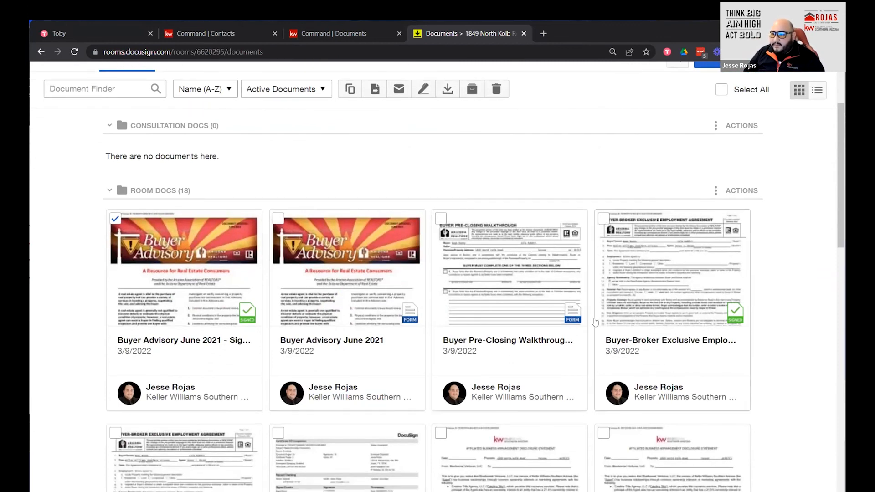
pyautogui.click(604, 221)
pyautogui.scroll(-3, 387, 373)
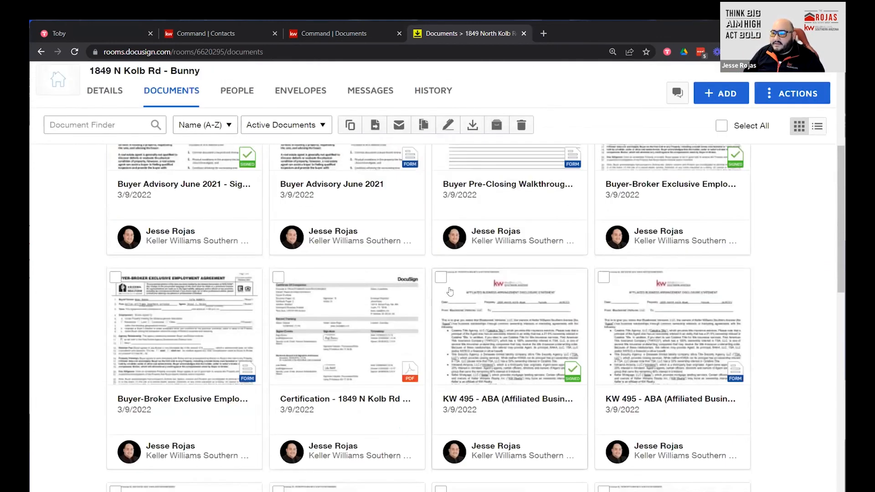
pyautogui.scroll(-3, 317, 281)
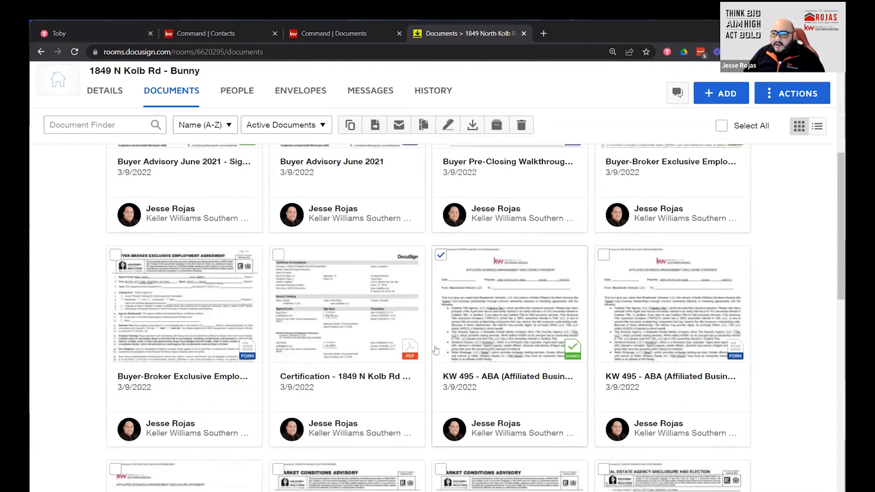
pyautogui.scroll(-2, 318, 281)
pyautogui.click(278, 232)
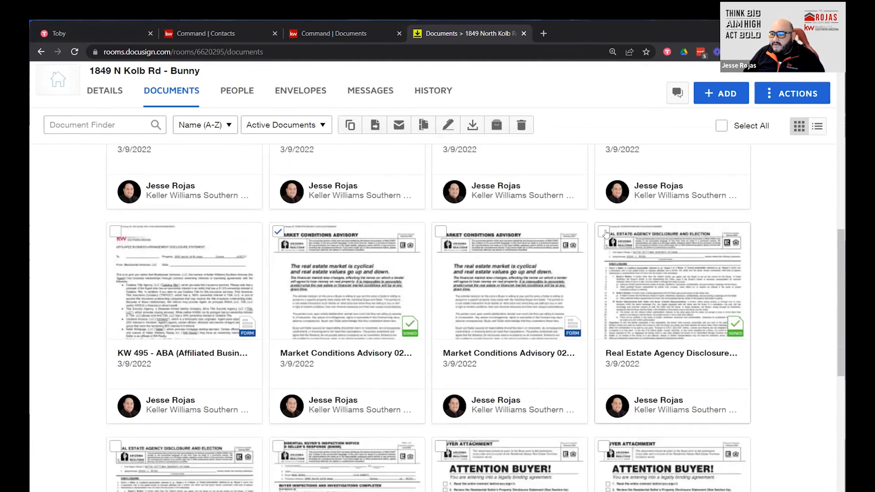
pyautogui.scroll(-2, 462, 318)
pyautogui.scroll(3, 462, 319)
pyautogui.scroll(-5, 275, 258)
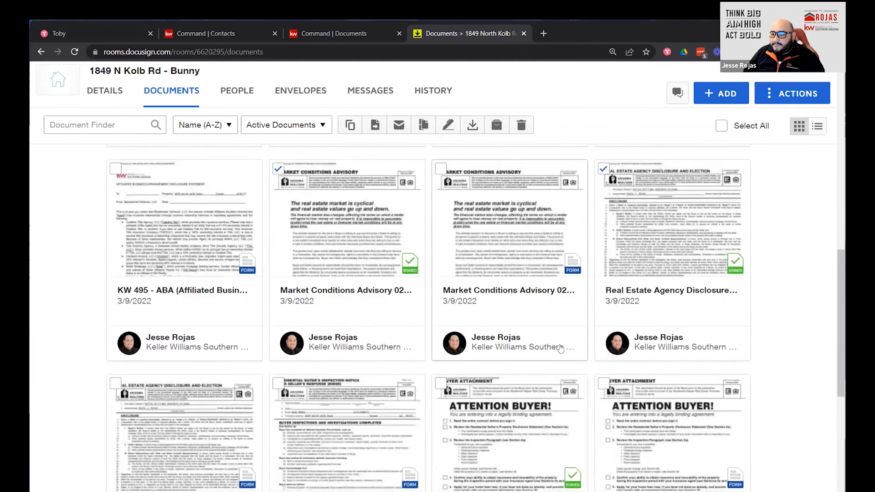
pyautogui.scroll(-2, 278, 292)
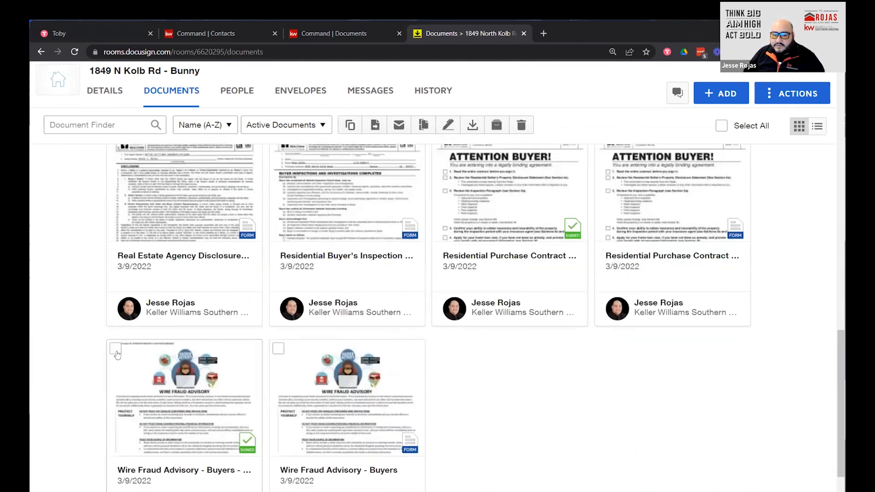
pyautogui.scroll(5, 359, 348)
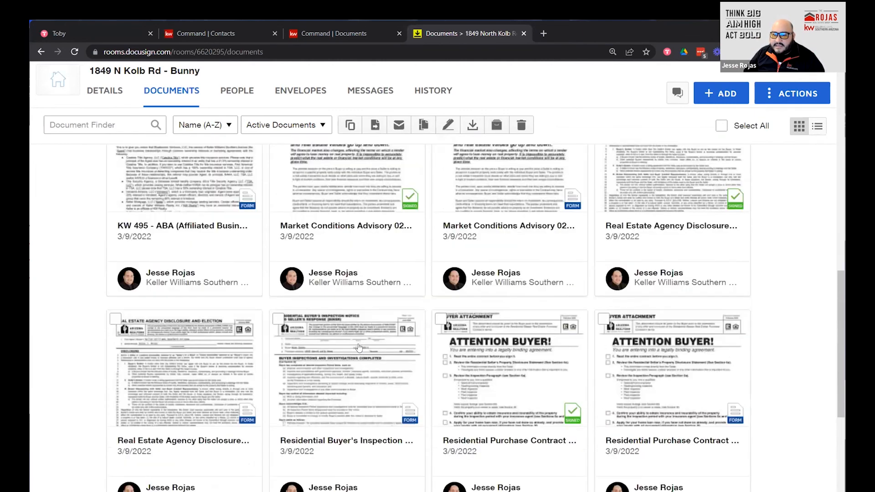
pyautogui.scroll(5, 359, 348)
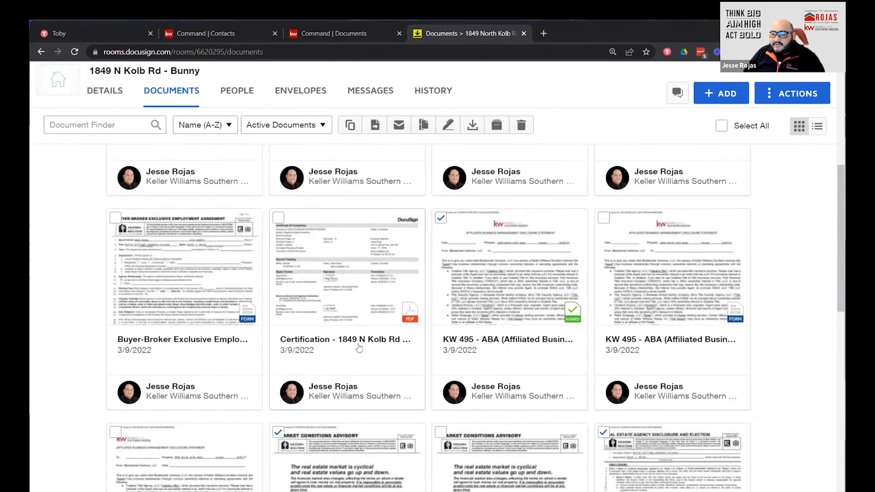
pyautogui.scroll(-10, 430, 376)
pyautogui.scroll(5, 507, 384)
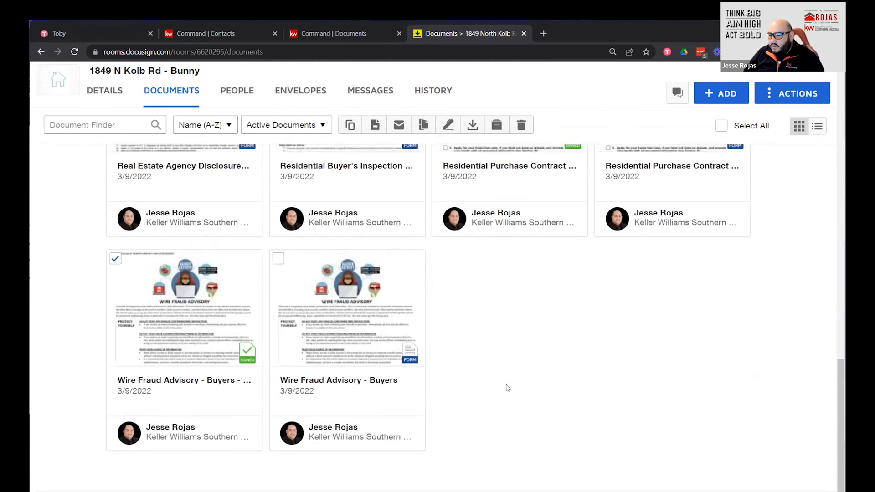
pyautogui.scroll(10, 507, 391)
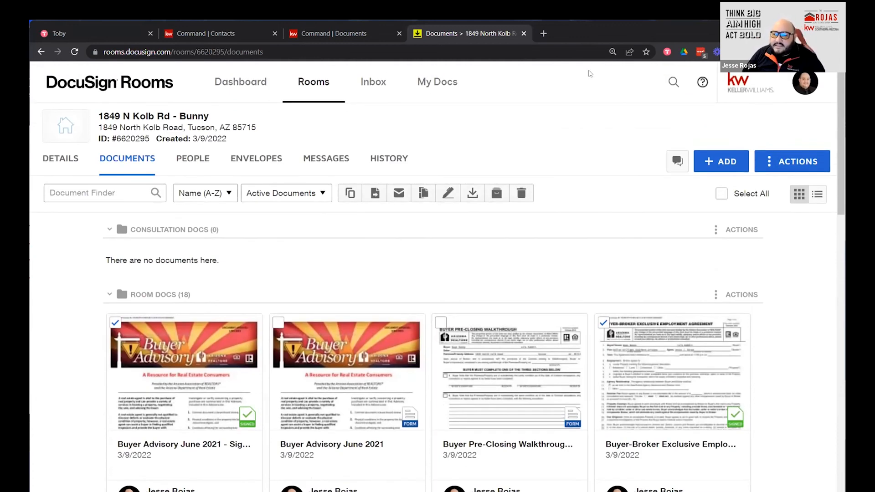
# Move the six selected signed documents into the Consultation Docs folder.
pyautogui.click(376, 196)
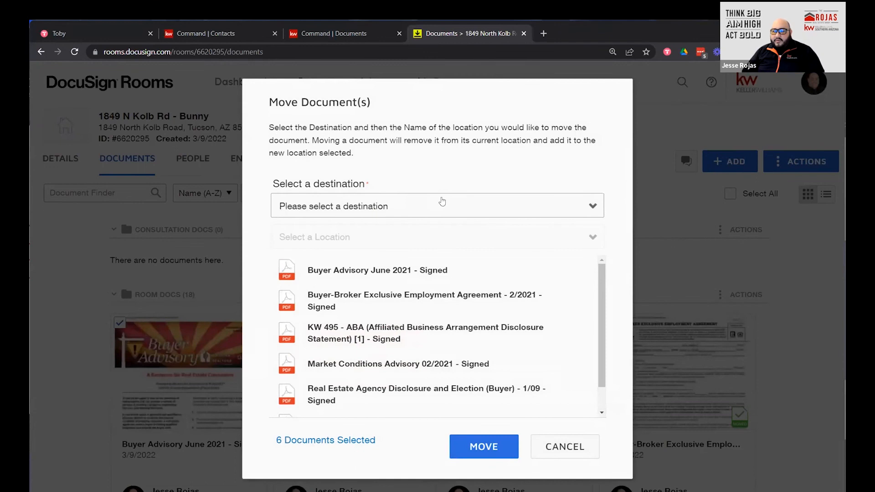
pyautogui.click(441, 202)
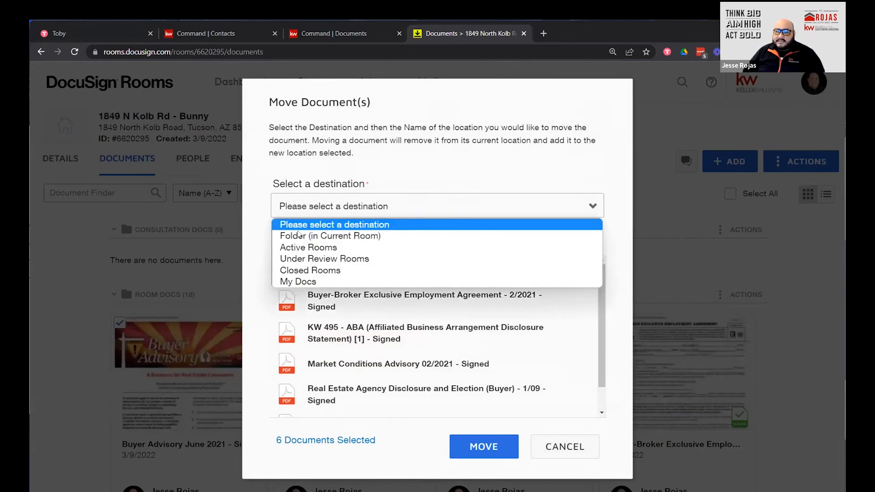
pyautogui.click(321, 236)
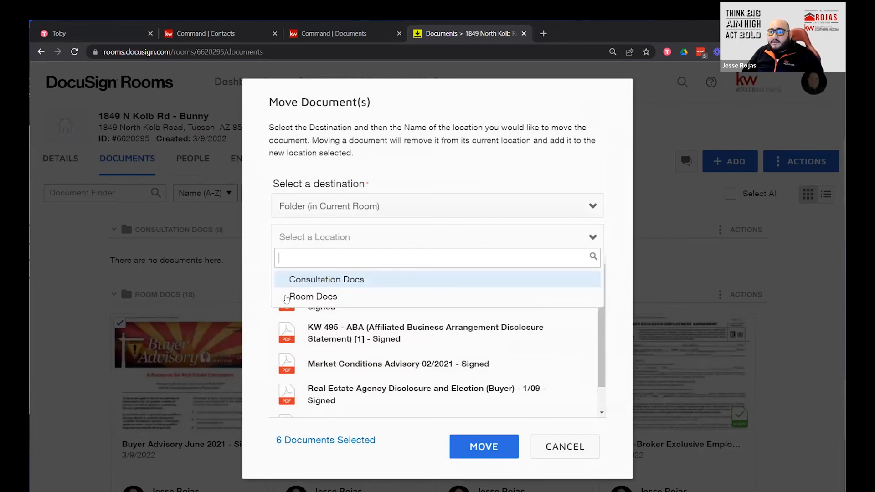
pyautogui.click(321, 280)
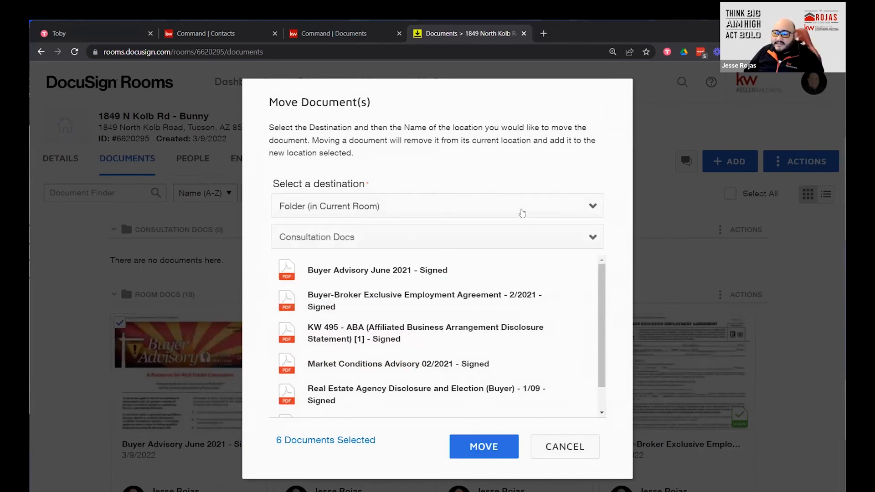
pyautogui.click(505, 447)
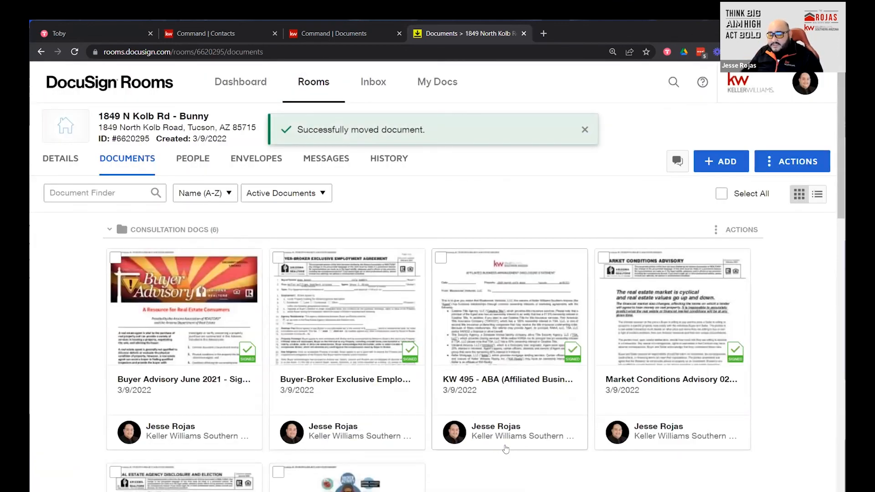
# Look over the 12 remaining Room Docs and begin adding another folder via Actions.
pyautogui.scroll(-10, 506, 448)
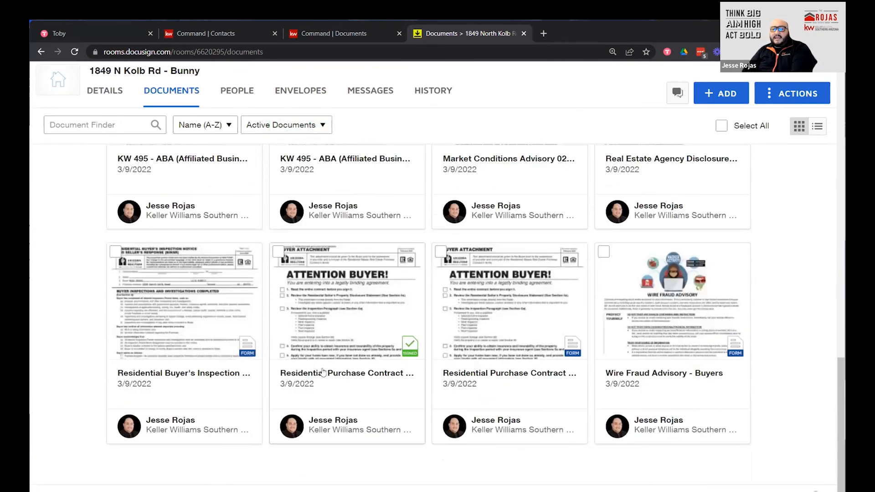
pyautogui.scroll(5, 319, 371)
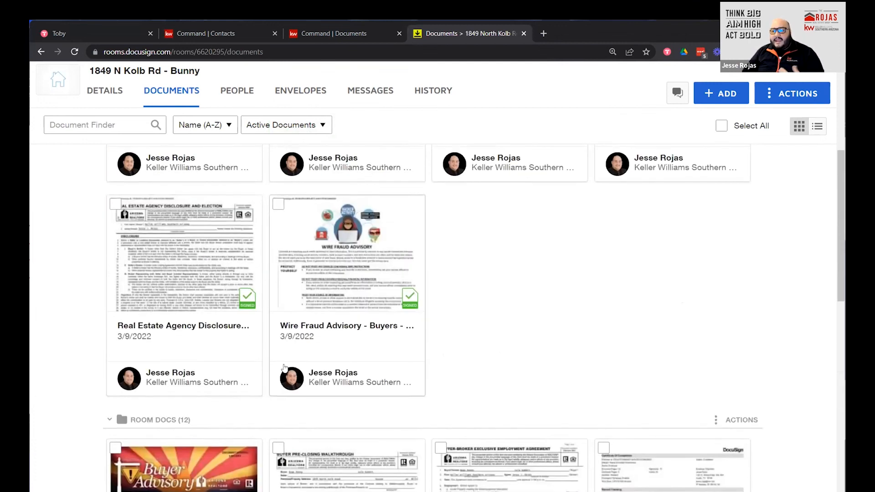
pyautogui.scroll(3, 283, 367)
pyautogui.scroll(2, 270, 452)
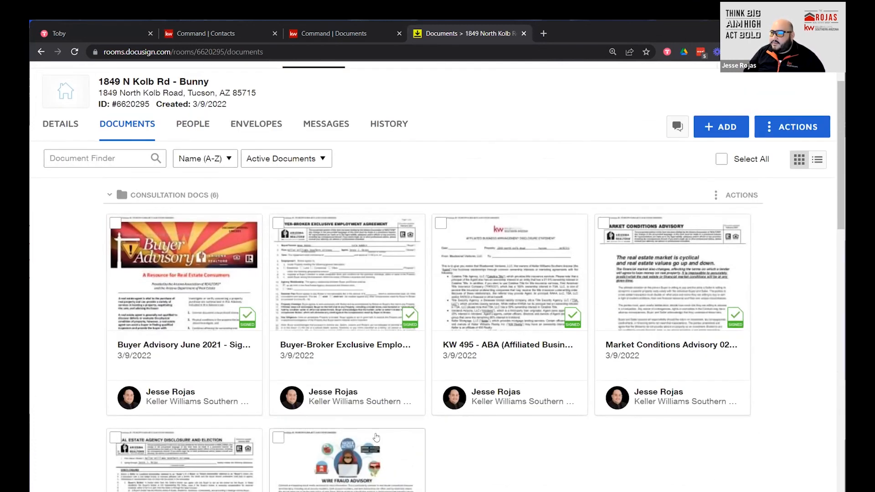
pyautogui.scroll(-3, 390, 434)
pyautogui.scroll(2, 454, 393)
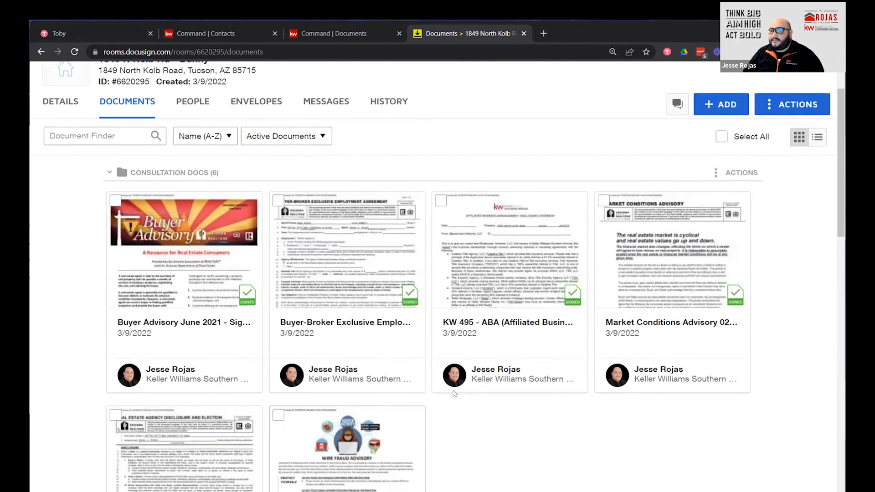
pyautogui.scroll(1, 454, 393)
pyautogui.click(792, 153)
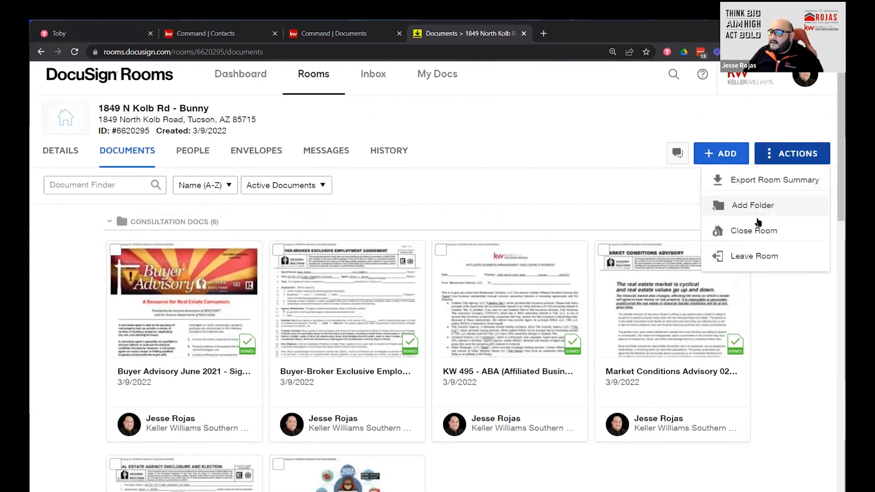
pyautogui.click(752, 205)
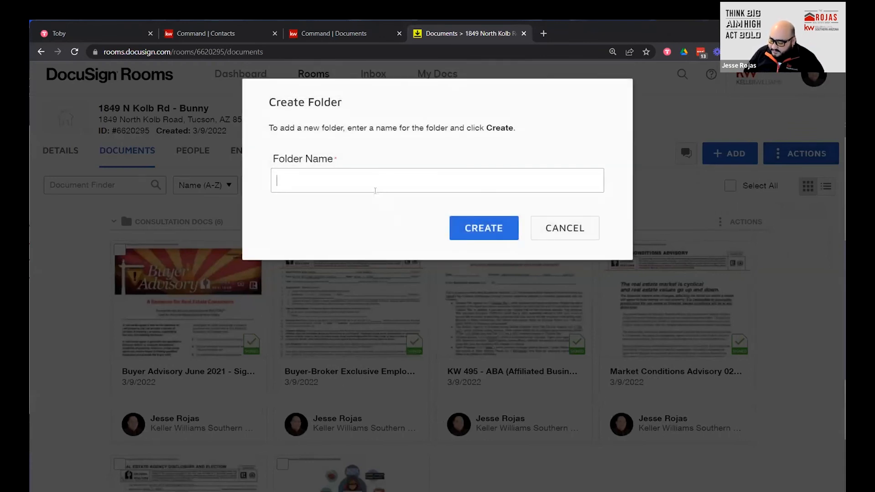
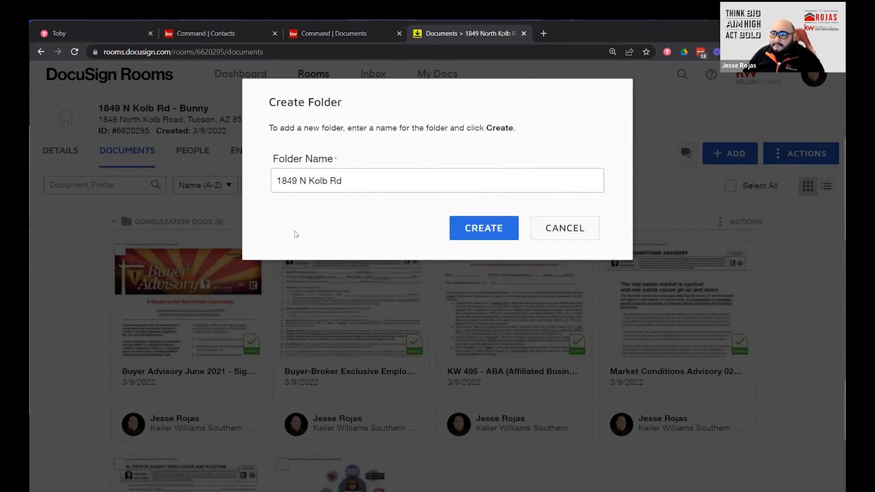
pyautogui.click(476, 233)
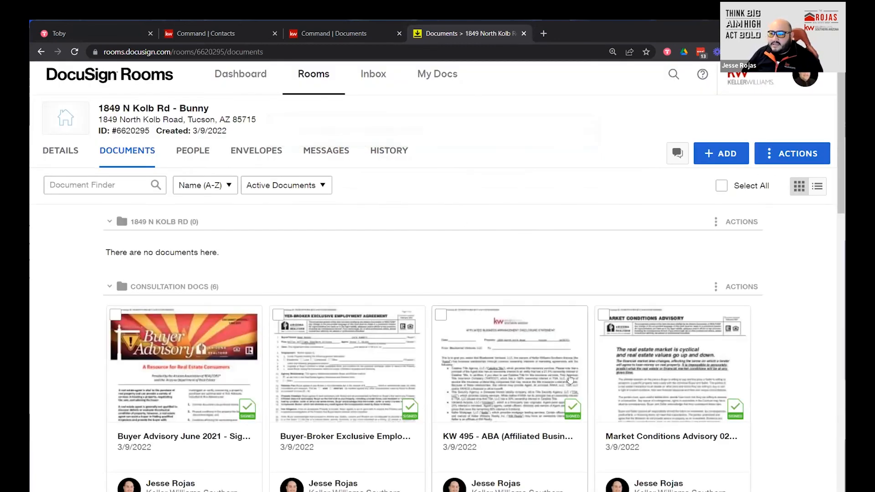
pyautogui.scroll(-3, 569, 383)
pyautogui.scroll(-14, 569, 383)
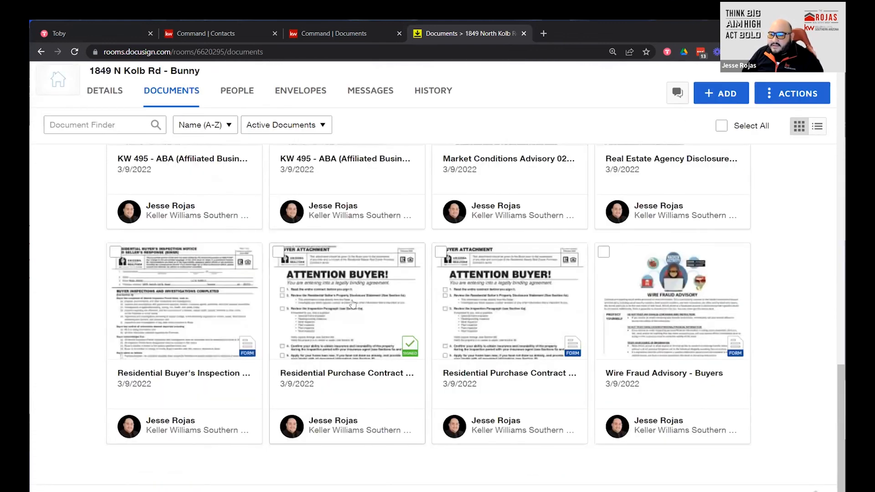
pyautogui.click(279, 251)
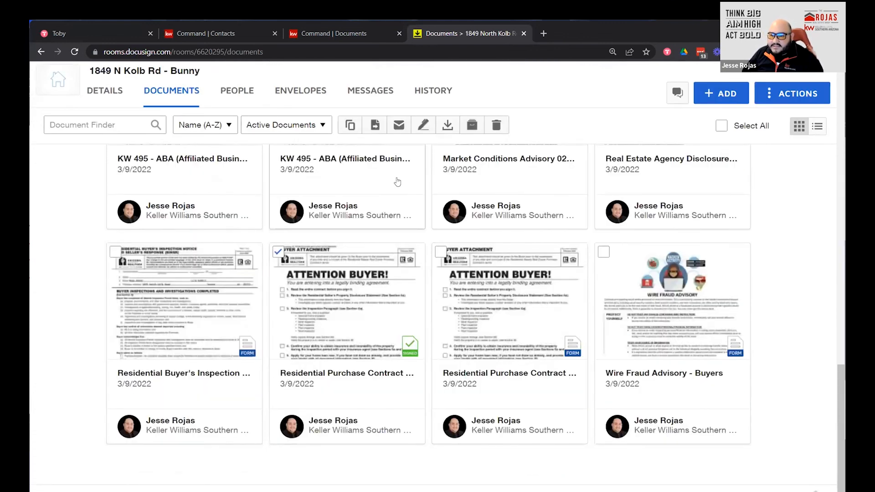
pyautogui.click(374, 128)
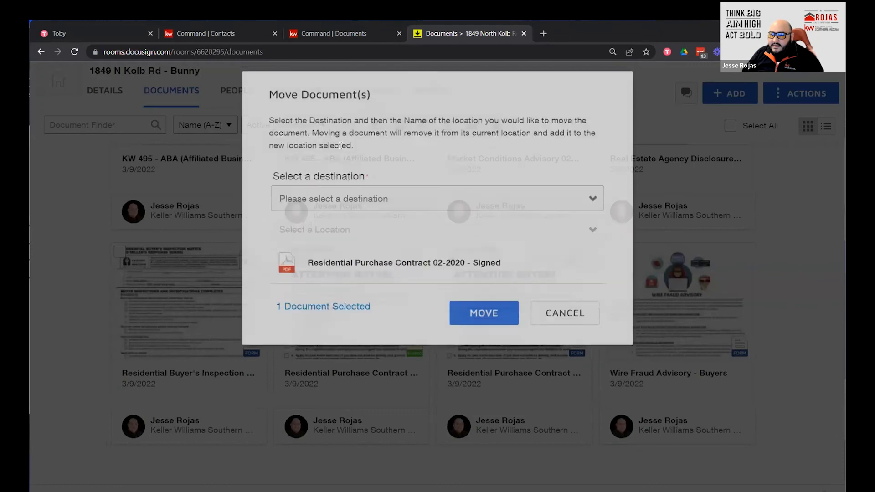
pyautogui.click(340, 209)
pyautogui.click(330, 236)
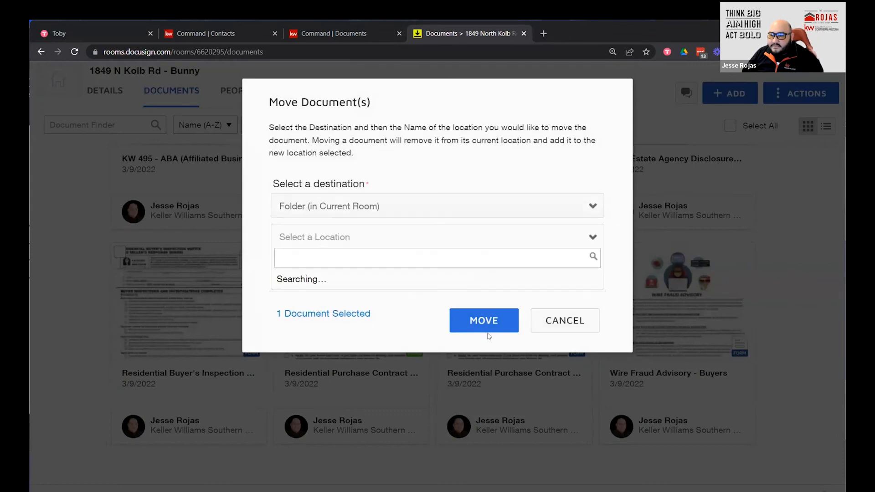
pyautogui.click(346, 295)
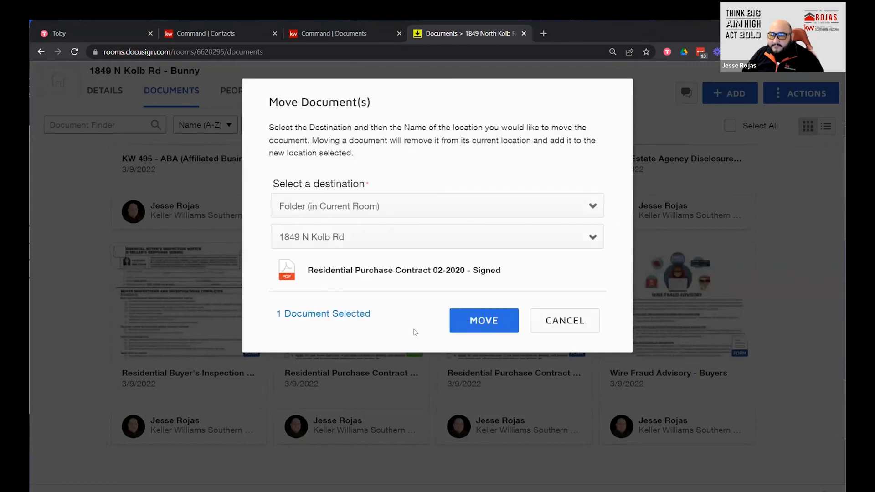
pyautogui.click(466, 327)
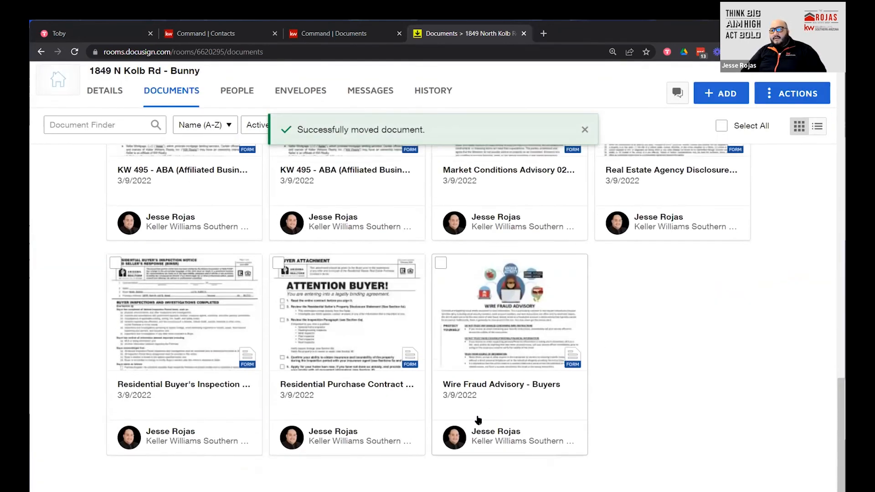
# Select the eight unneeded unsigned forms, from Buyer Advisory June 2021 to Wire Fraud Advisory.
pyautogui.scroll(10, 478, 420)
pyautogui.scroll(-4, 158, 337)
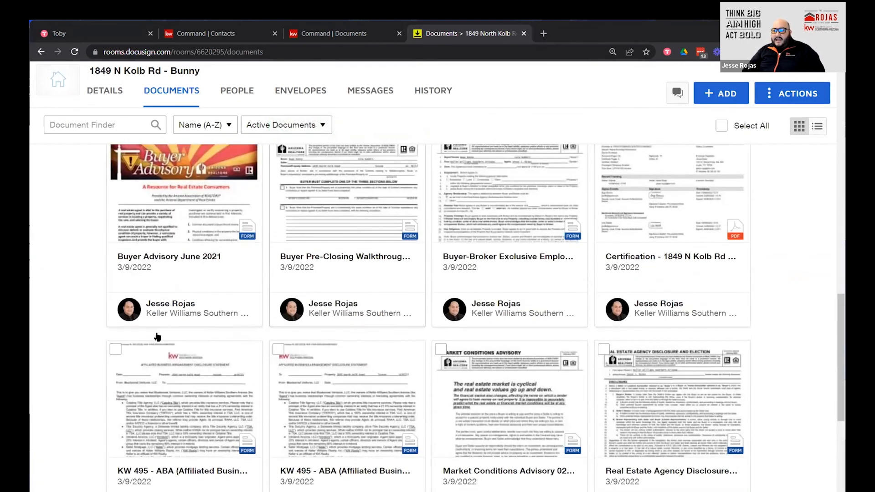
pyautogui.scroll(-5, 588, 306)
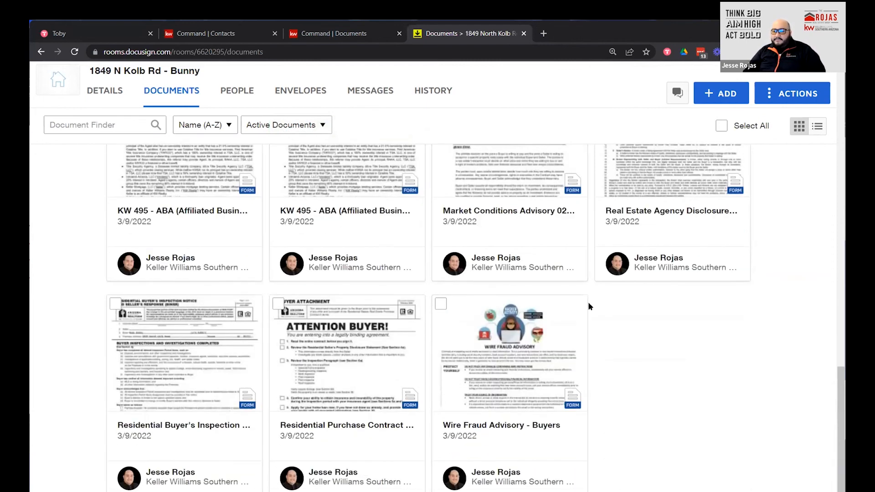
pyautogui.scroll(7, 213, 247)
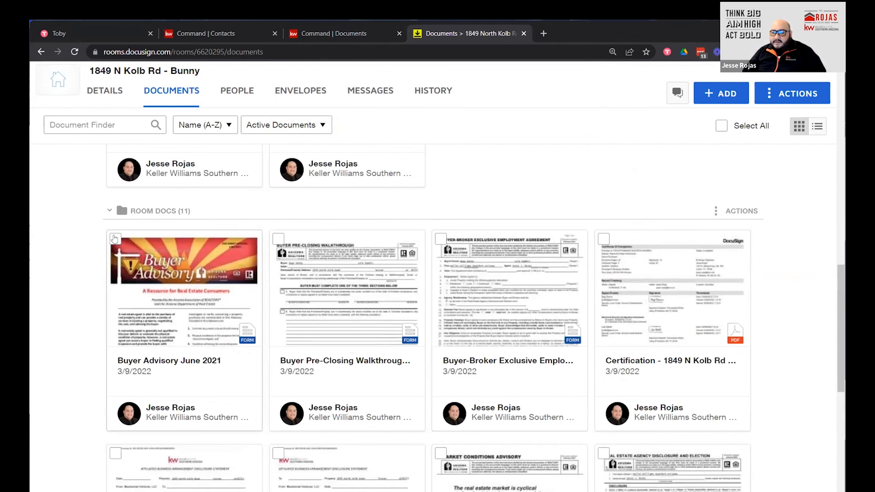
pyautogui.click(114, 238)
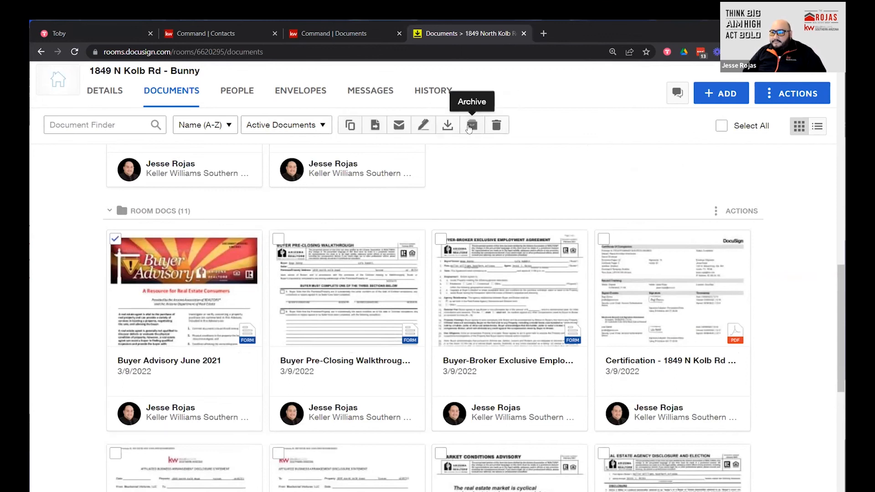
pyautogui.click(280, 238)
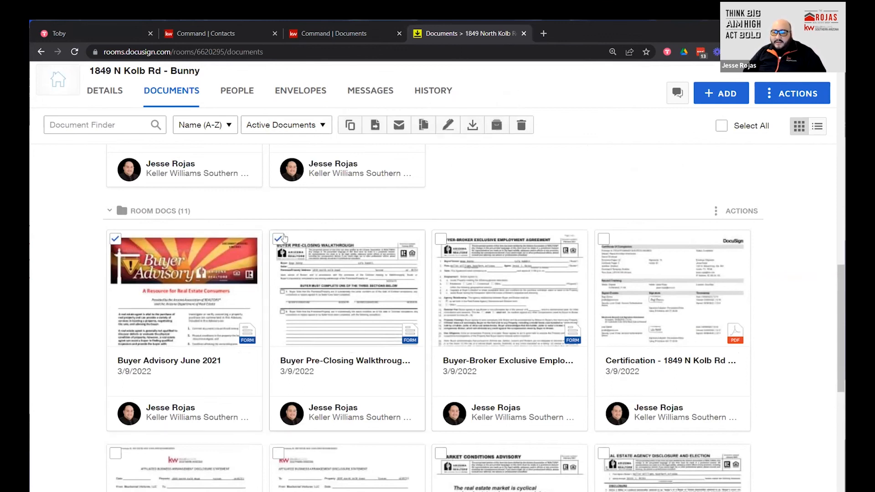
pyautogui.scroll(-2, 284, 342)
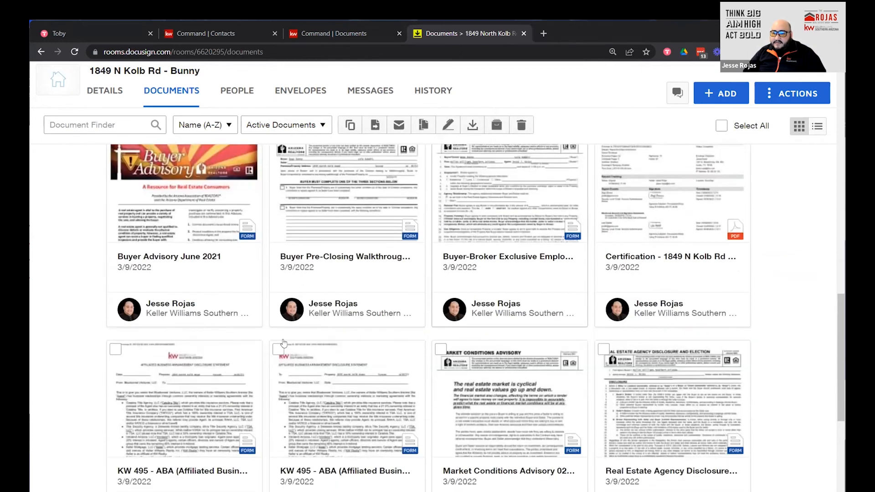
pyautogui.scroll(-2, 283, 342)
pyautogui.click(278, 245)
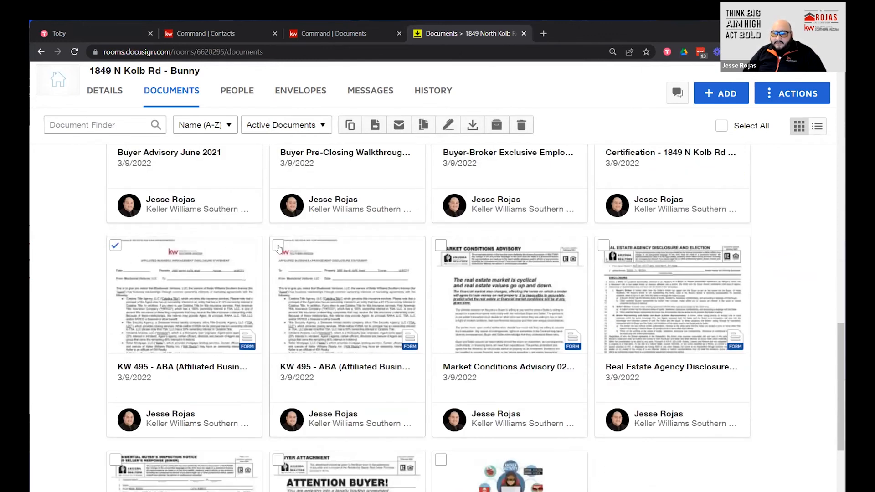
pyautogui.click(441, 245)
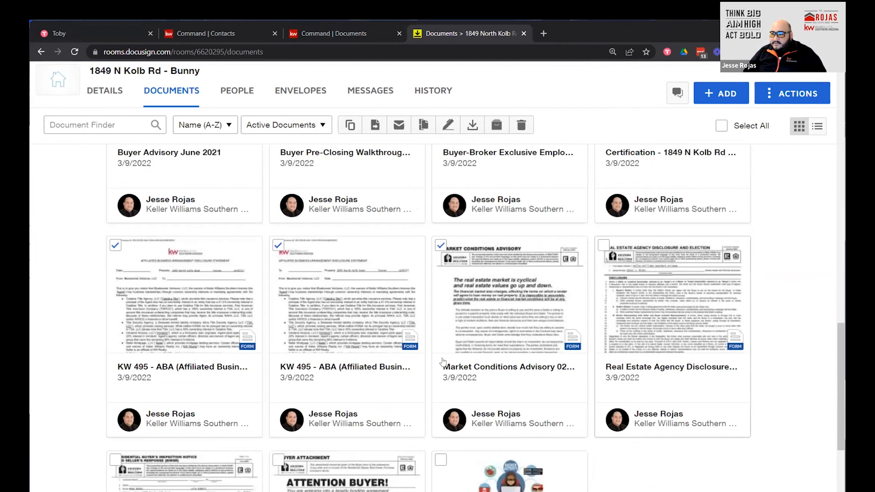
pyautogui.scroll(-2, 442, 362)
pyautogui.click(119, 357)
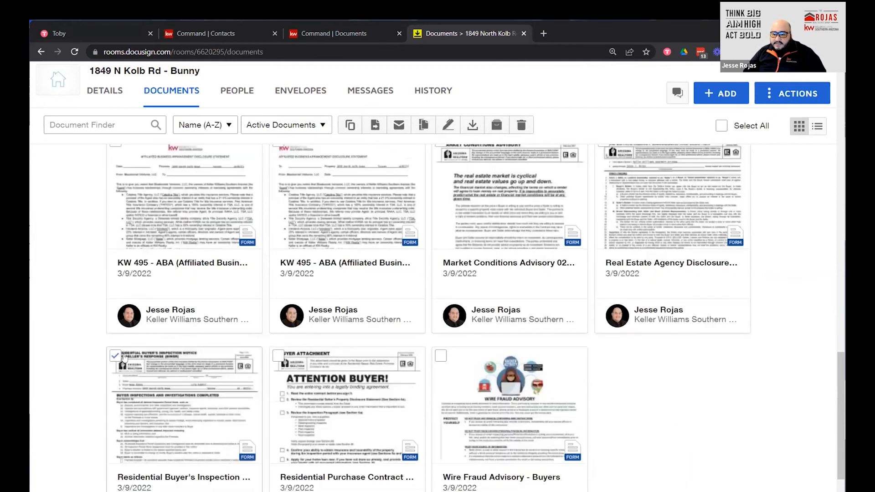
pyautogui.click(441, 355)
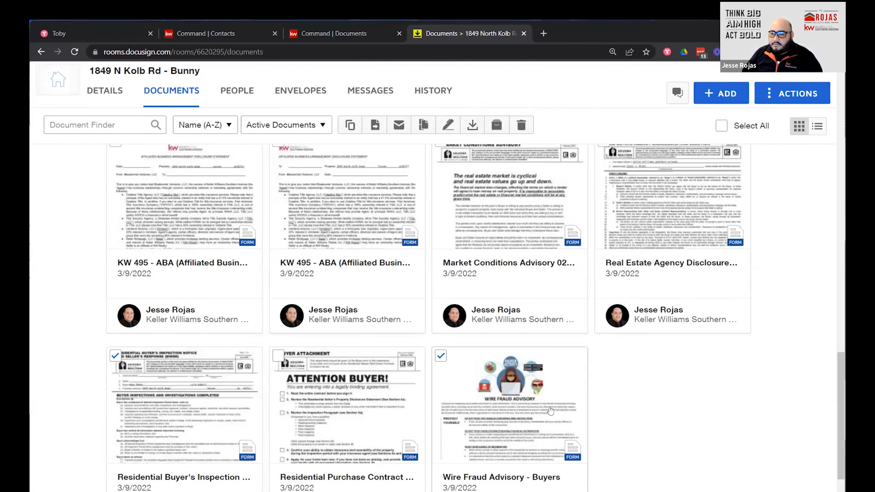
pyautogui.scroll(5, 519, 396)
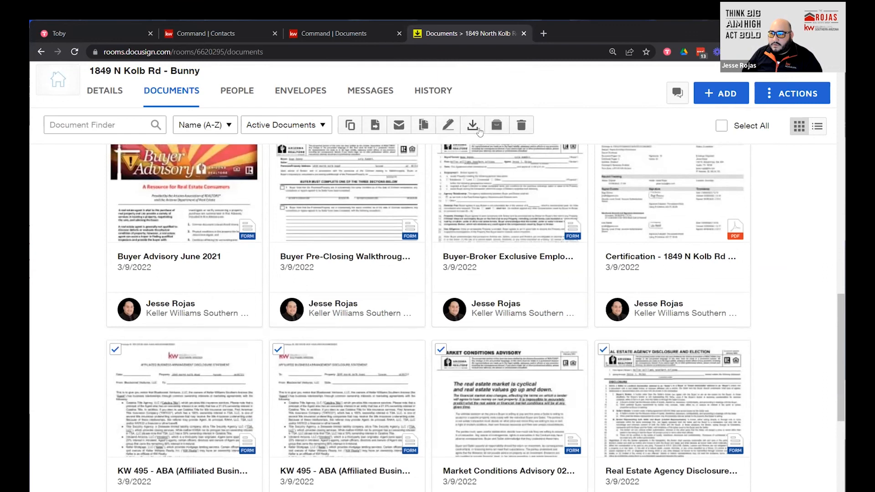
# Archive the eight selected forms, leaving three documents in Room Docs.
pyautogui.click(496, 124)
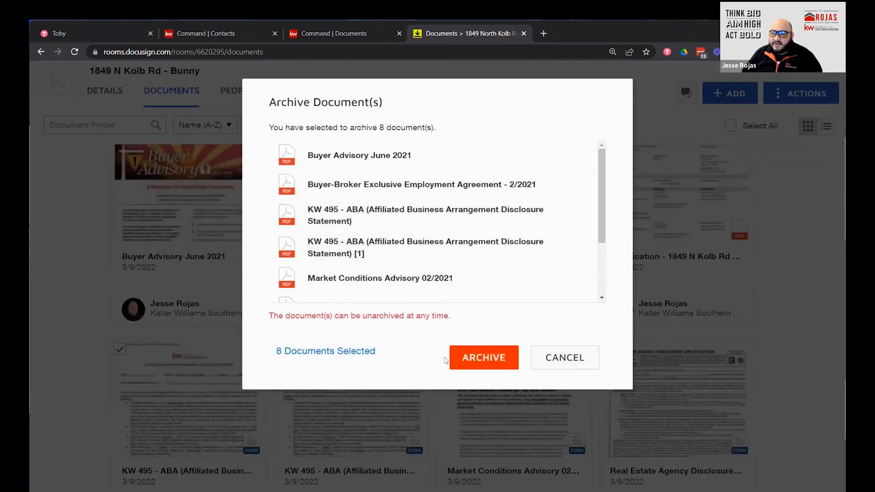
pyautogui.click(483, 357)
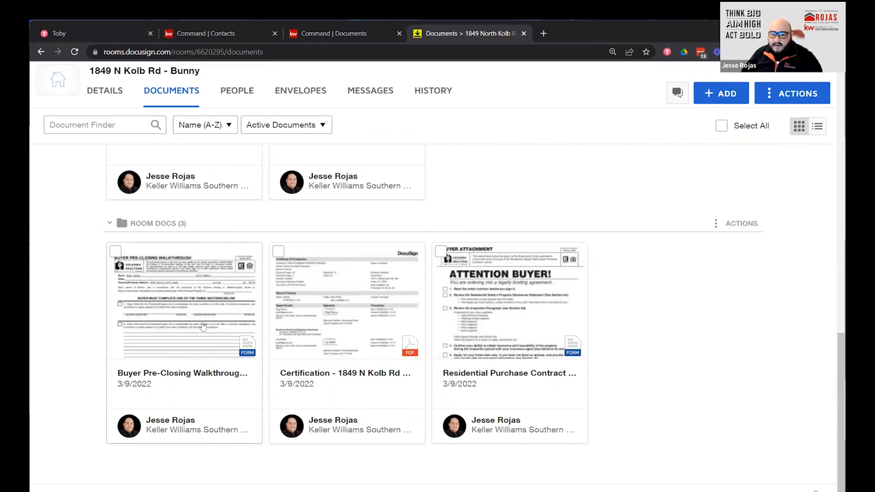
pyautogui.scroll(4, 567, 432)
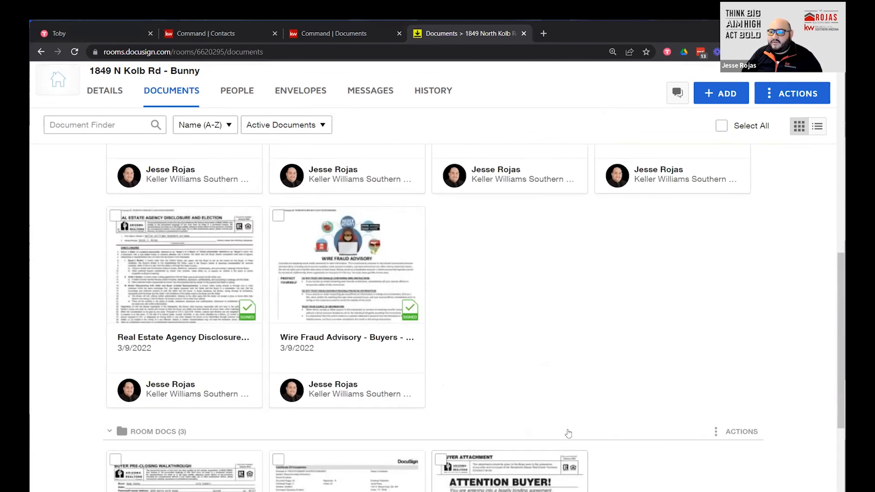
pyautogui.scroll(8, 568, 433)
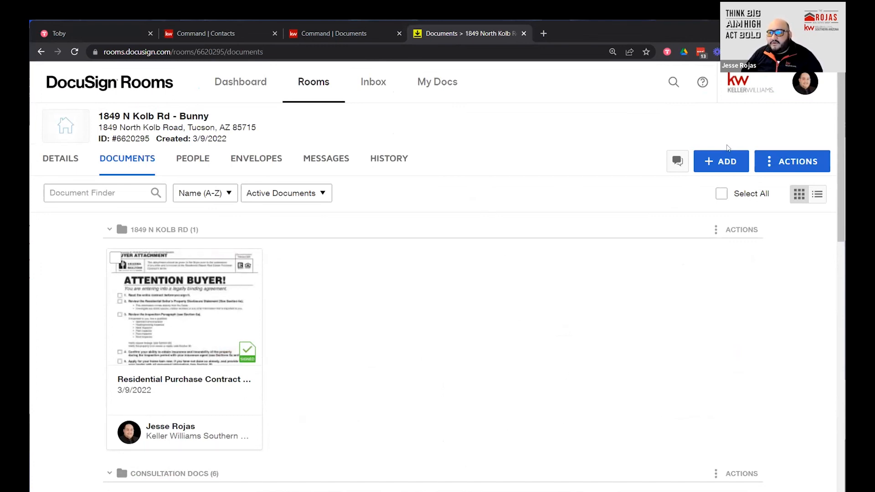
# Open the deal's Consultation checklist in KW Command (0 of 6 uploaded) and list the DocuSign working folders.
pyautogui.click(338, 35)
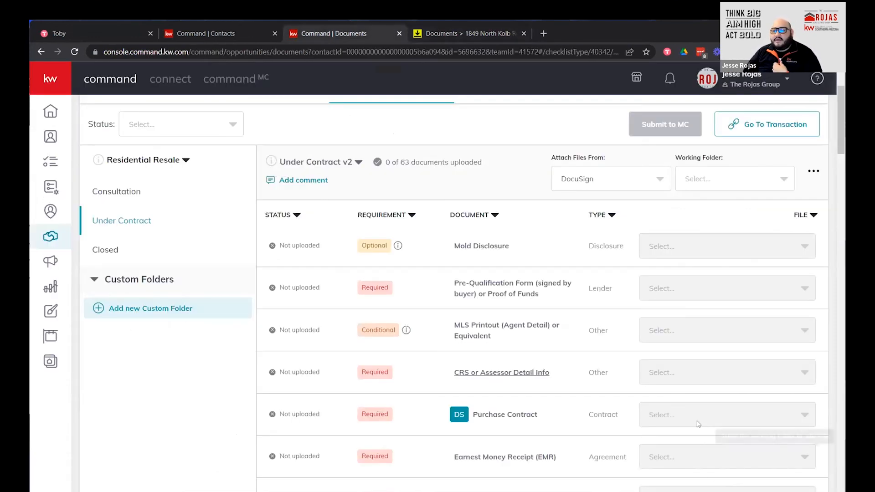
pyautogui.click(133, 298)
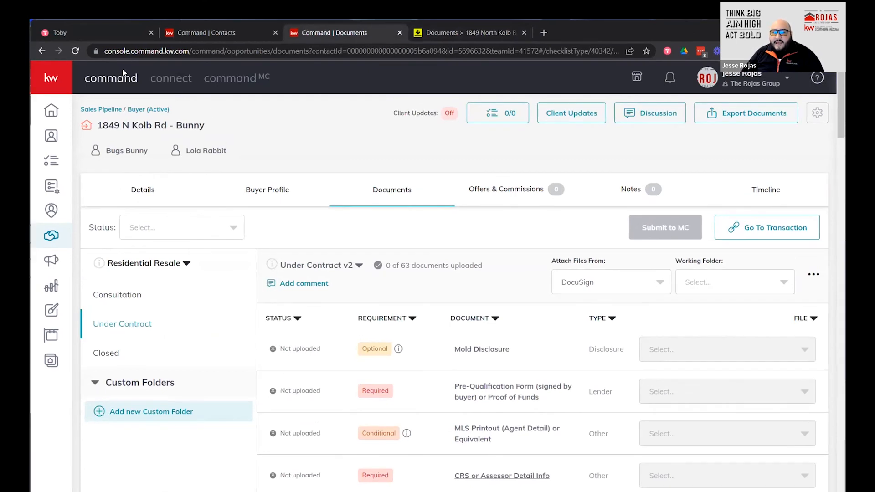
pyautogui.click(74, 52)
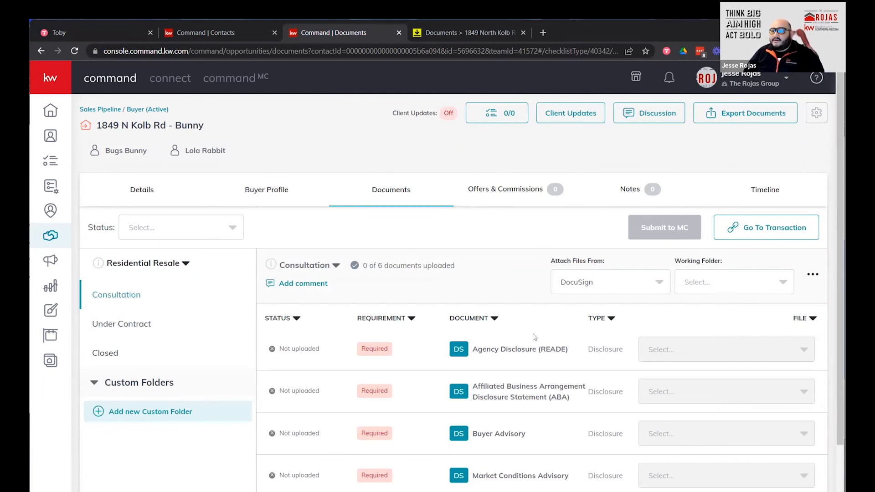
pyautogui.scroll(-1, 535, 337)
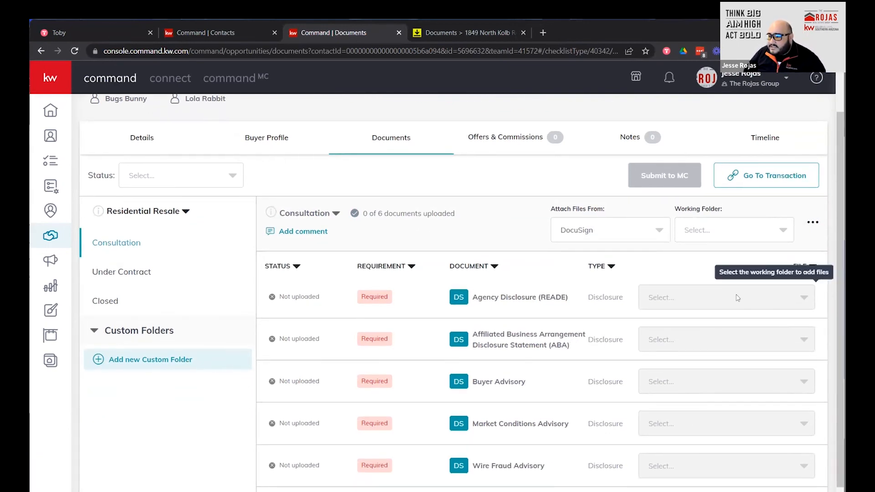
pyautogui.click(772, 230)
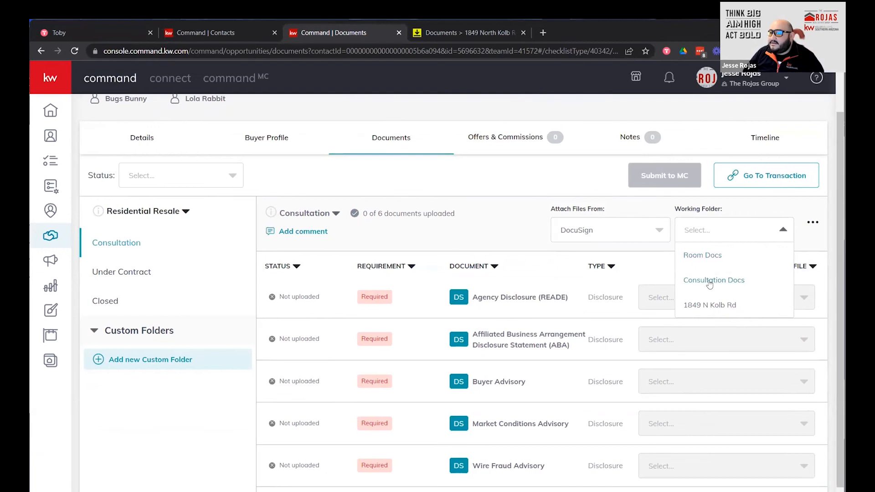
# Use Consultation Docs as working folder and attach the signed Agency Disclosure, KW 495 ABA and Buyer Advisory PDFs.
pyautogui.click(711, 281)
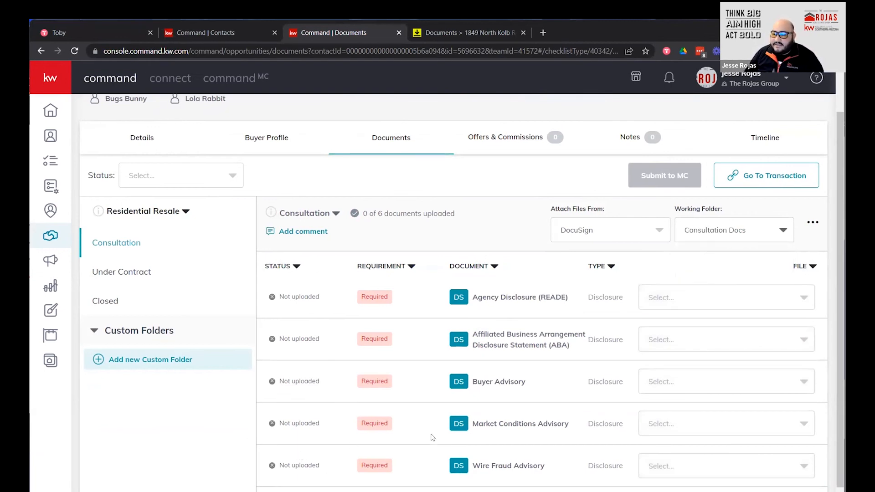
pyautogui.scroll(-1, 664, 343)
pyautogui.click(769, 268)
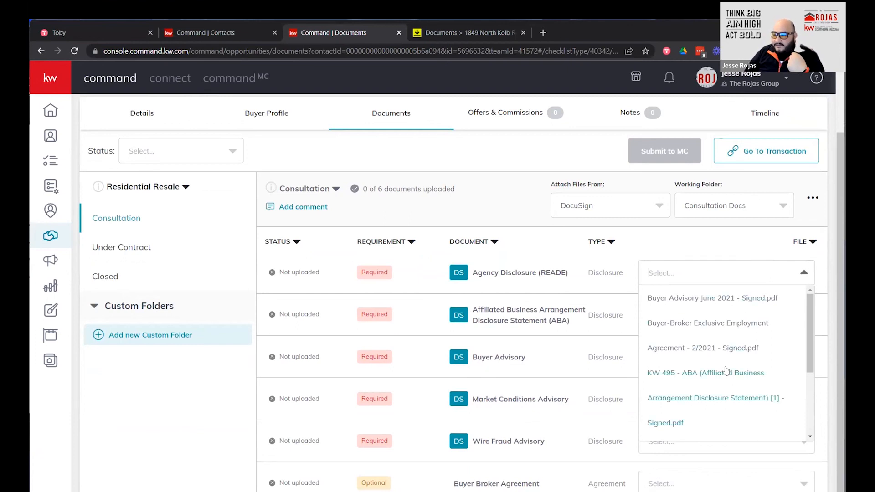
pyautogui.scroll(-5, 726, 371)
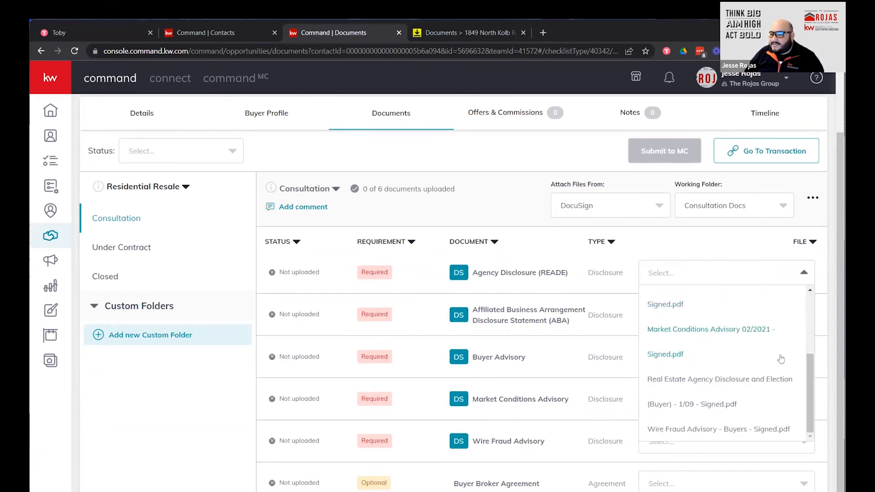
pyautogui.click(718, 396)
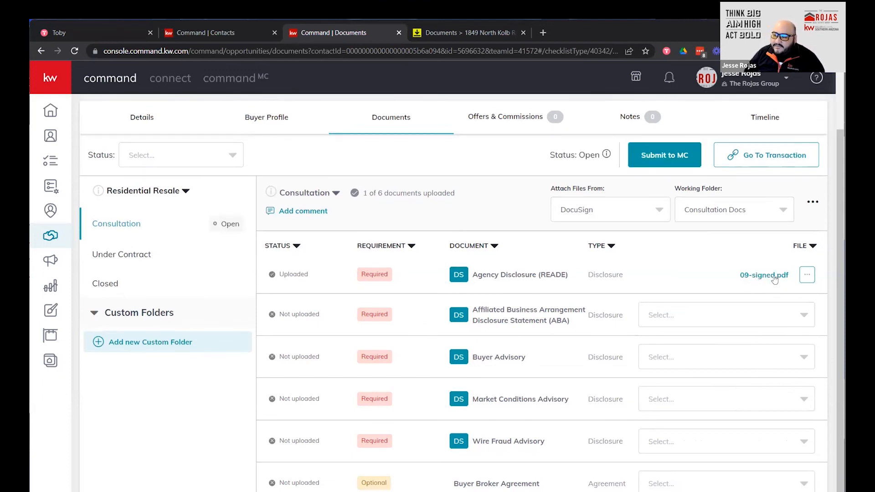
pyautogui.click(793, 324)
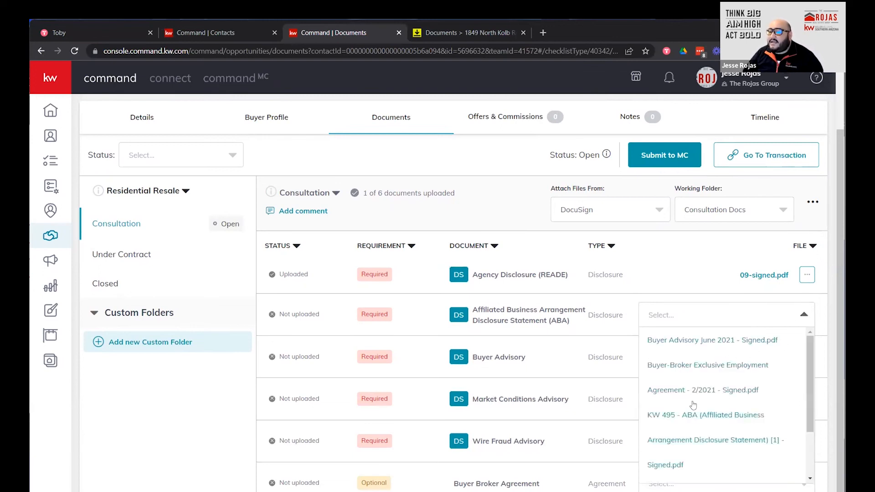
pyautogui.scroll(-1, 726, 460)
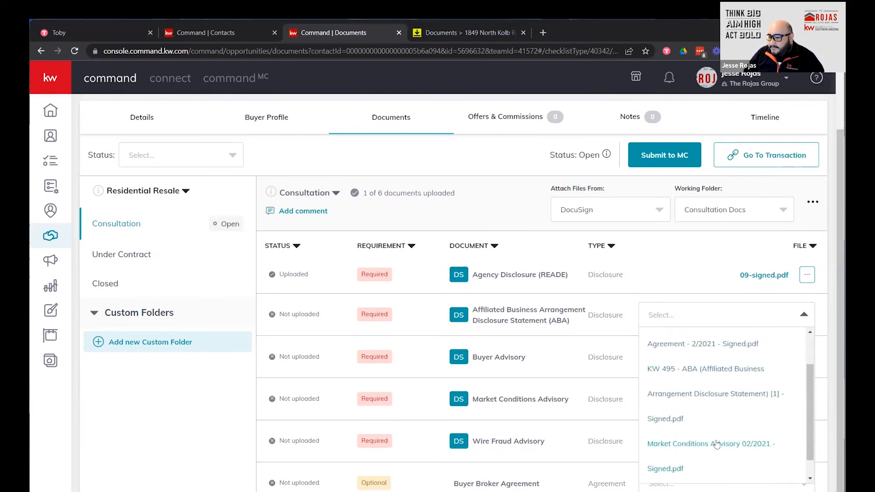
pyautogui.click(701, 382)
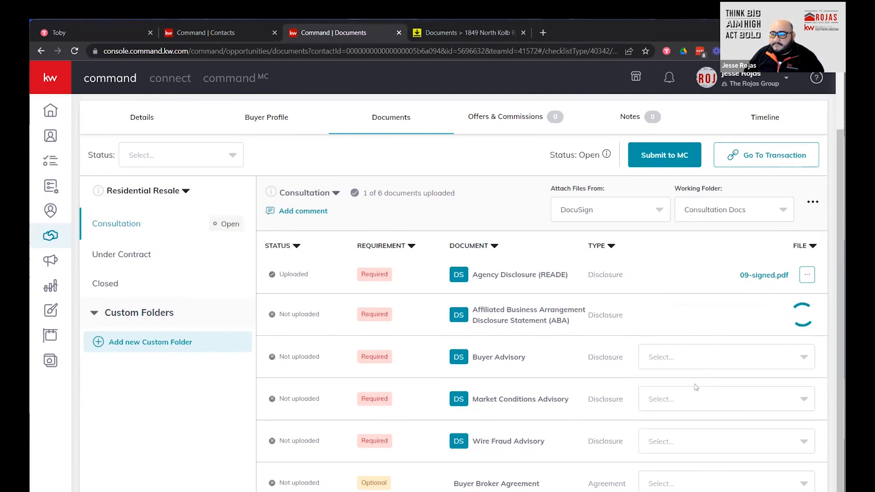
pyautogui.click(761, 368)
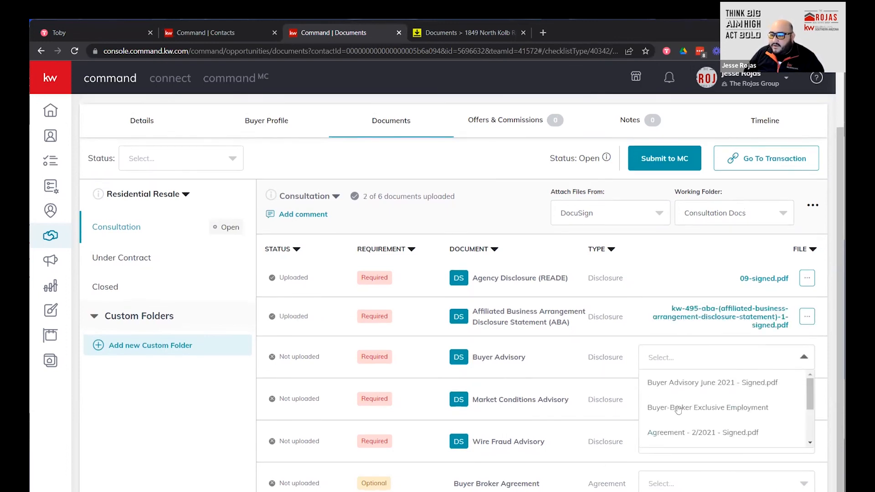
pyautogui.click(678, 385)
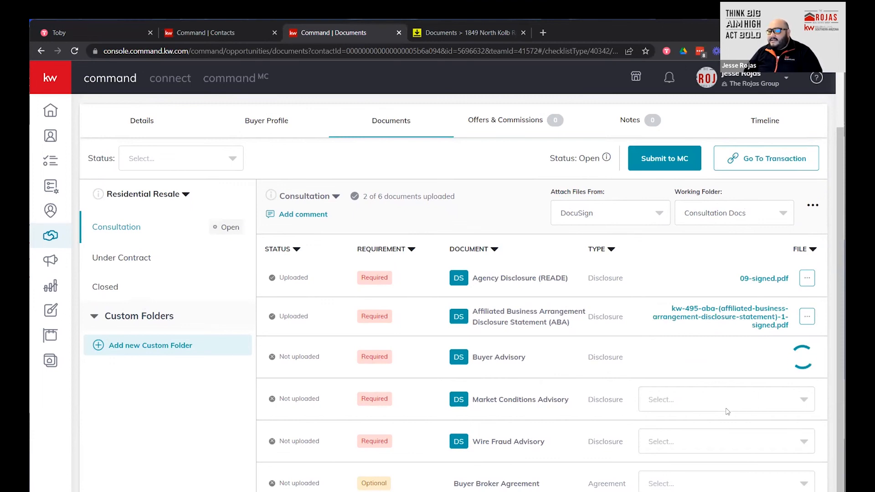
# Attach a signed PDF to Market Conditions Advisory and browse files for the Buyer Broker Agreement.
pyautogui.click(745, 400)
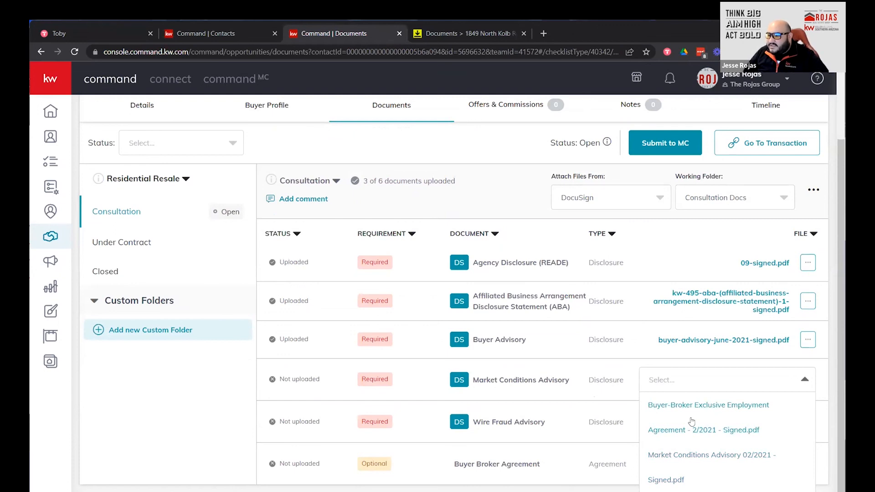
pyautogui.click(691, 421)
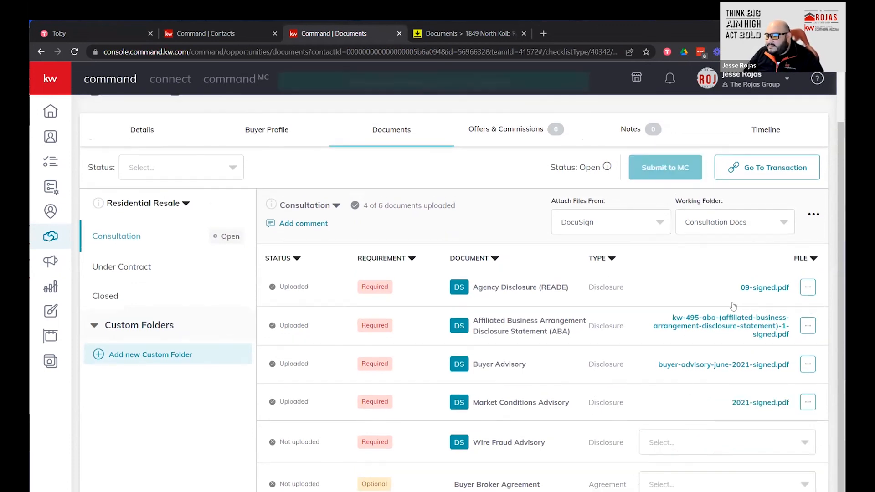
pyautogui.click(744, 486)
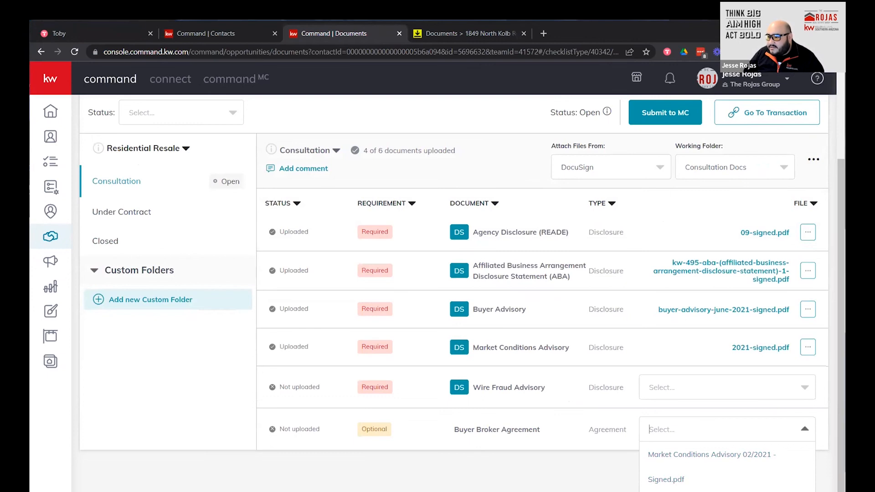
pyautogui.scroll(3, 725, 453)
pyautogui.scroll(-1, 722, 453)
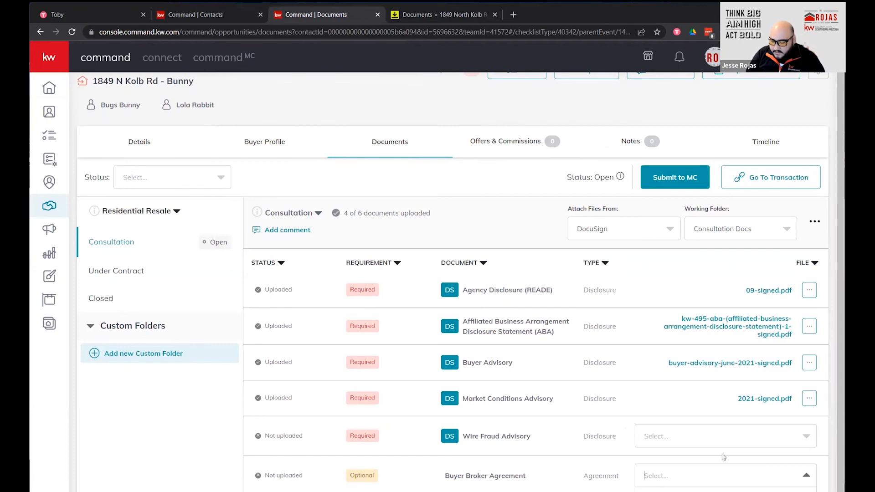
pyautogui.scroll(1, 724, 456)
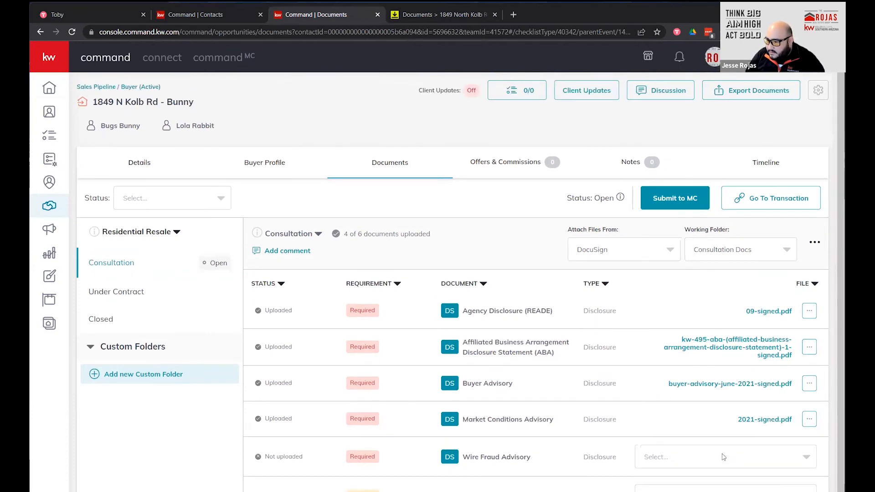
pyautogui.scroll(-1, 723, 447)
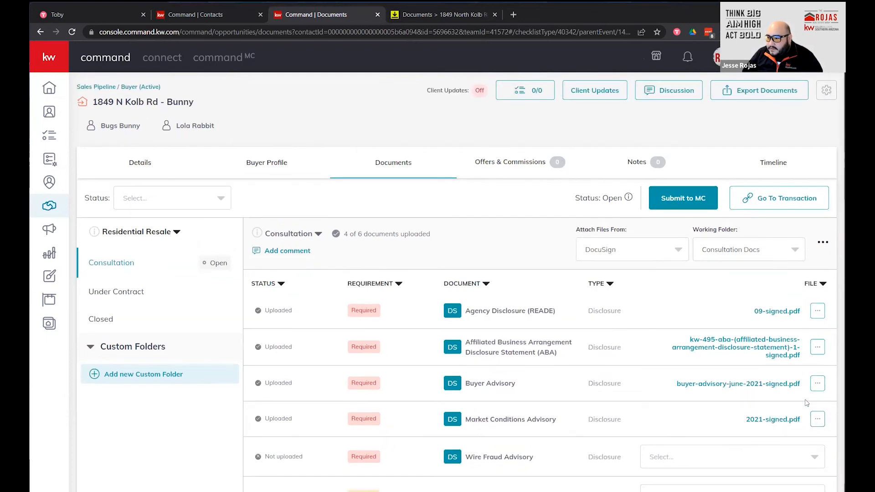
# Replace the Market Conditions Advisory attachment with 'Market Conditions Advisory 02/2021 - Signed.pdf'.
pyautogui.click(814, 420)
pyautogui.click(804, 437)
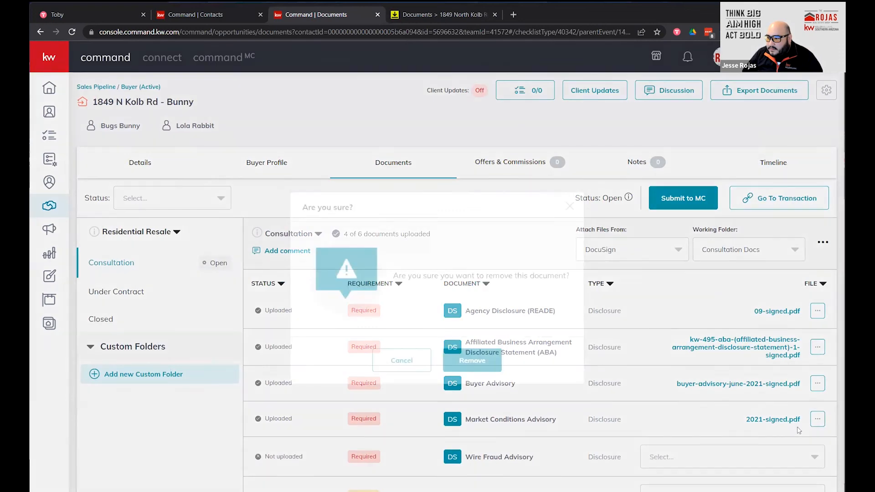
pyautogui.click(470, 360)
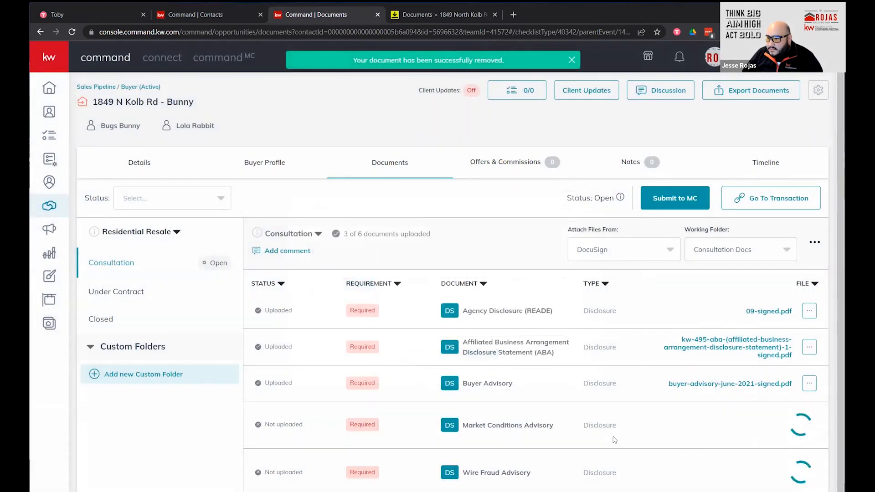
pyautogui.click(789, 427)
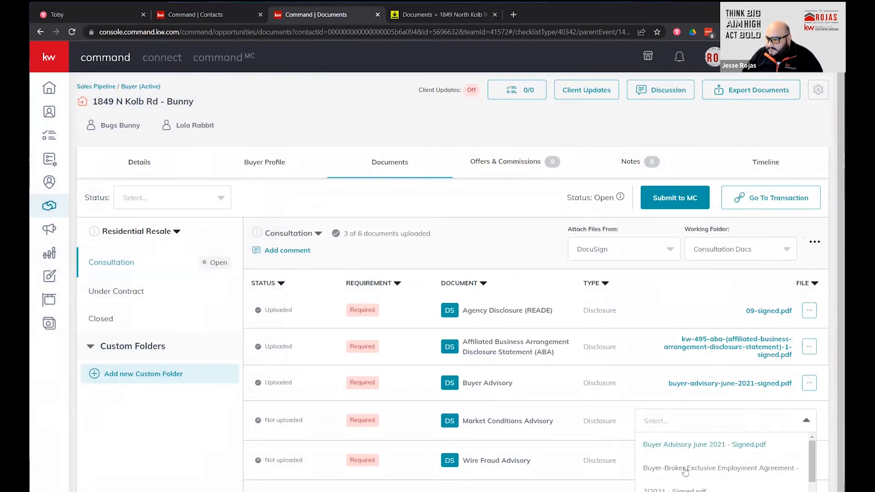
pyautogui.scroll(-2, 720, 462)
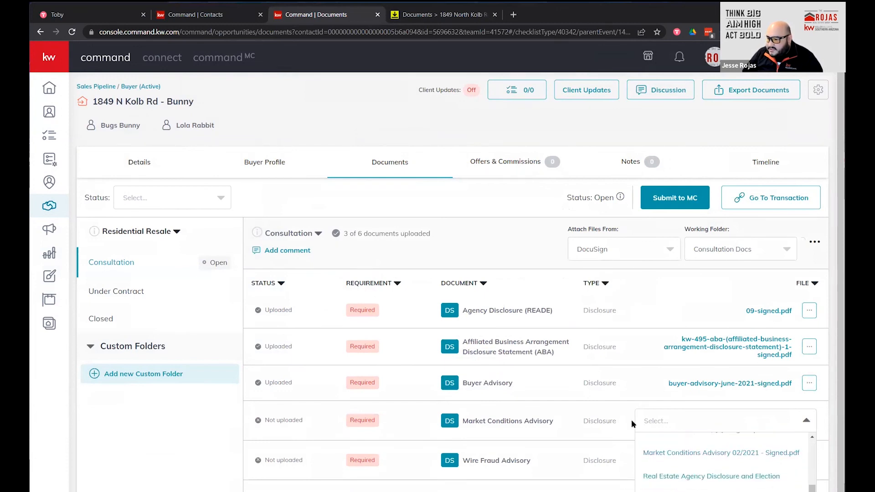
pyautogui.moveTo(813, 491); pyautogui.dragTo(813, 491)
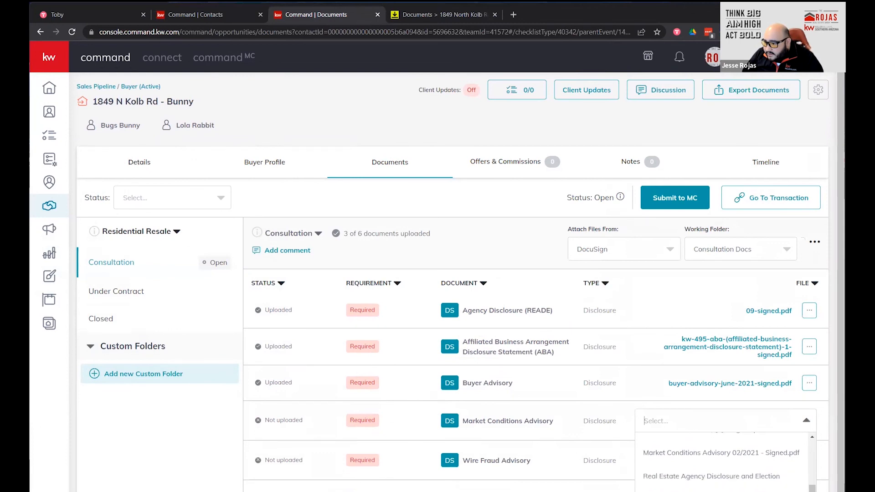
pyautogui.click(700, 455)
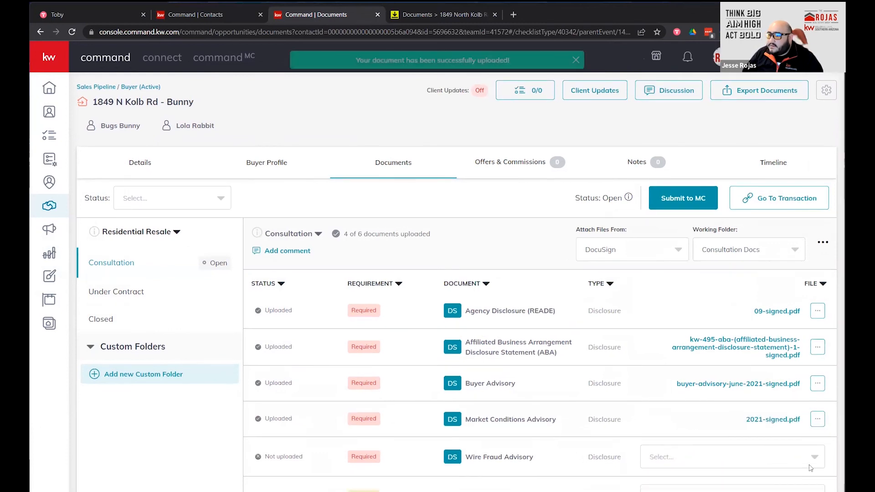
# Attach the signed Wire Fraud Advisory and Buyer Broker Agreement PDFs.
pyautogui.click(808, 465)
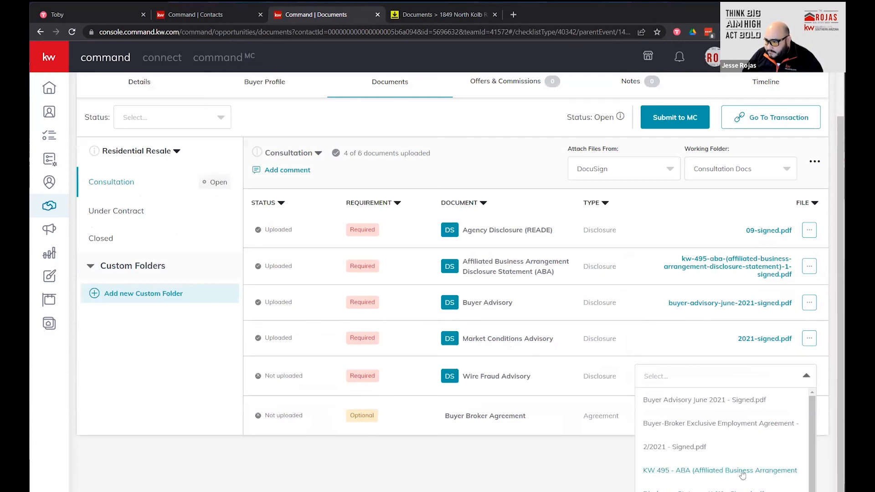
pyautogui.moveTo(812, 478); pyautogui.dragTo(812, 491)
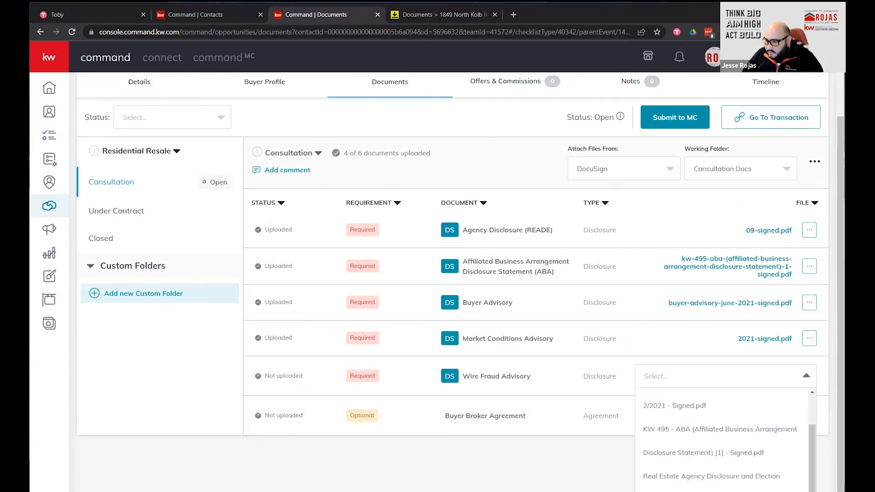
pyautogui.click(697, 490)
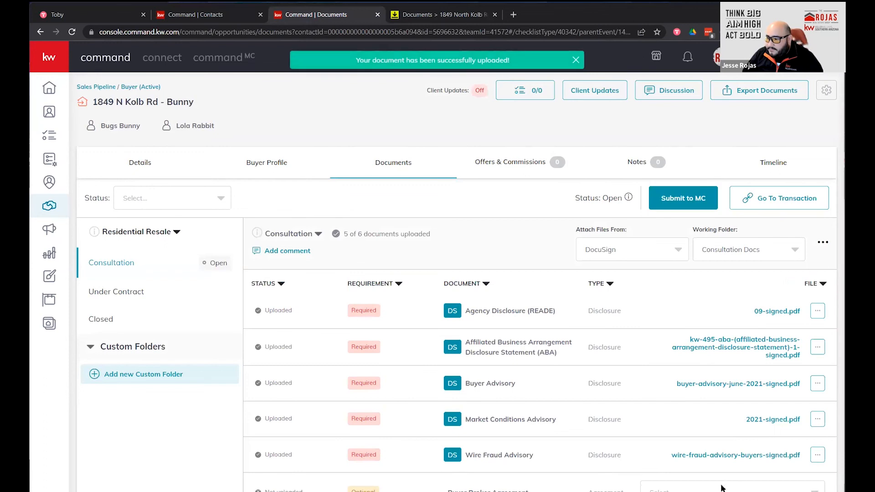
pyautogui.click(723, 488)
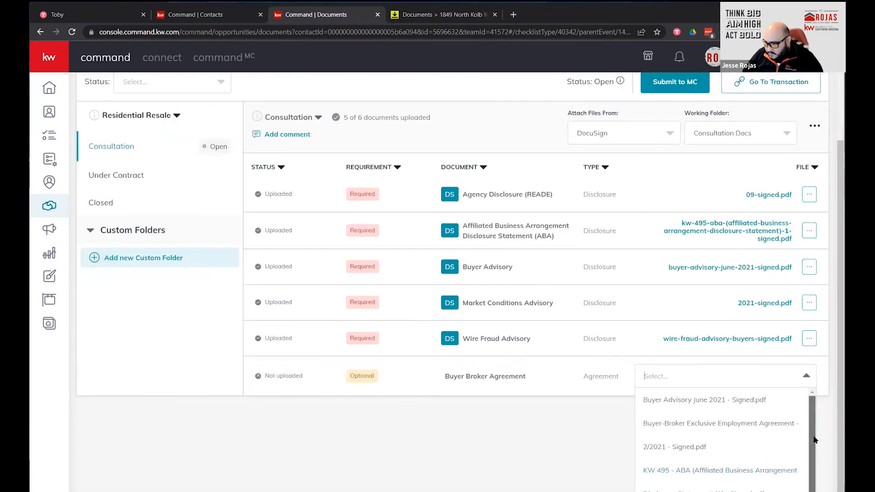
pyautogui.click(768, 425)
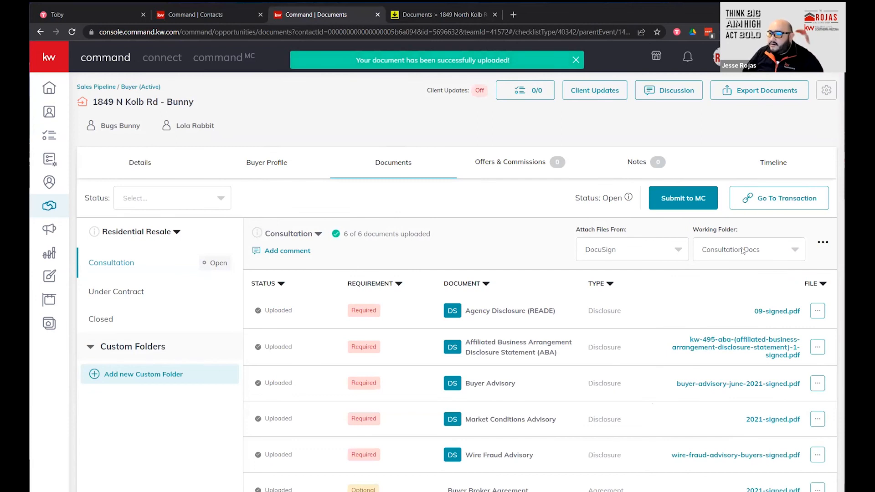
pyautogui.click(117, 296)
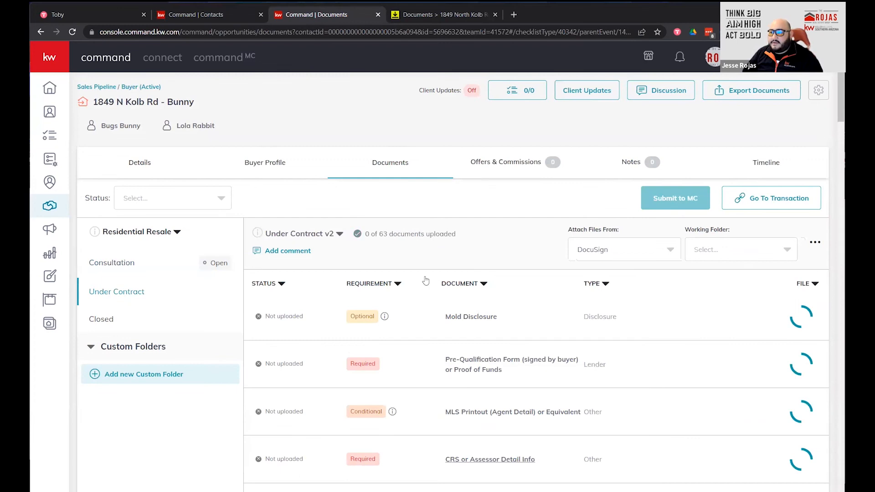
pyautogui.click(729, 254)
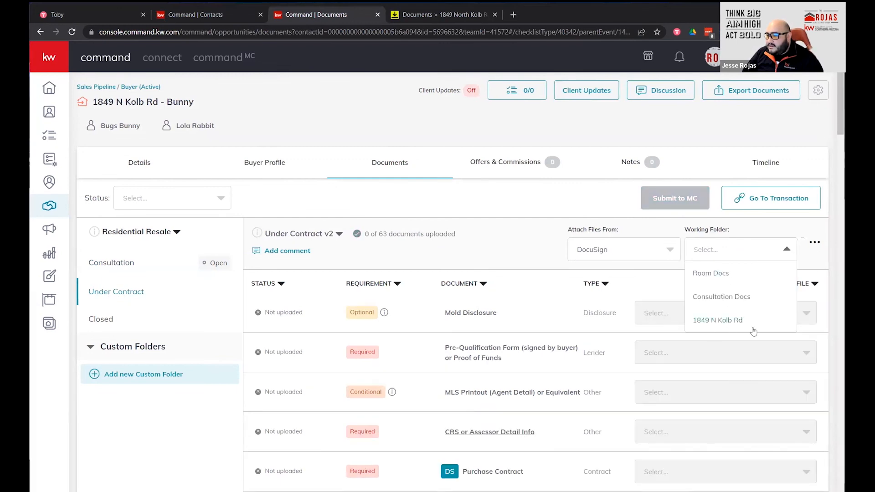
pyautogui.click(719, 324)
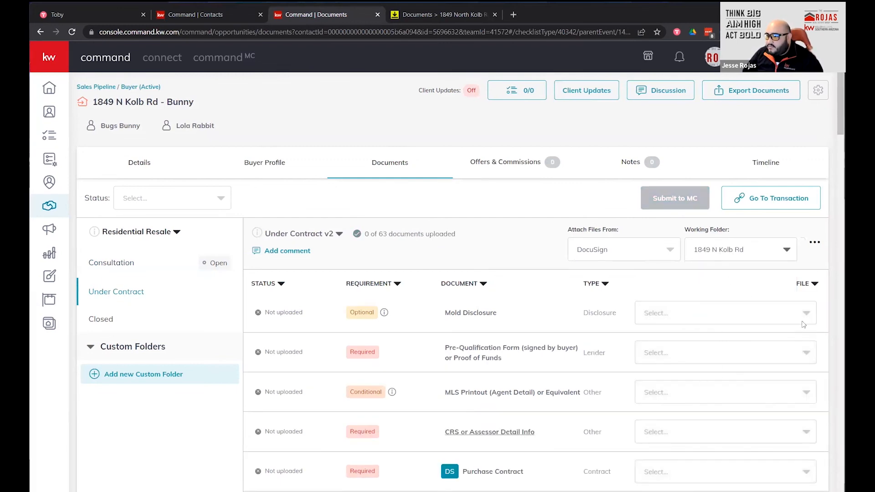
pyautogui.click(754, 470)
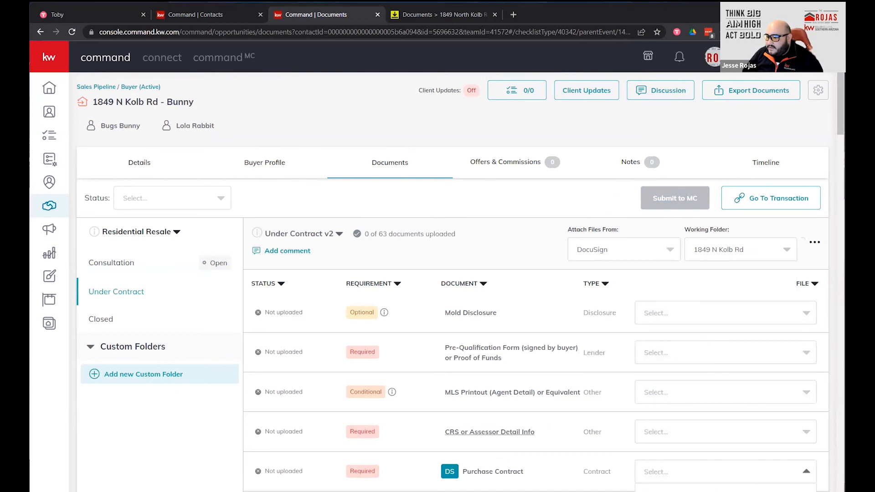
pyautogui.scroll(-4, 558, 432)
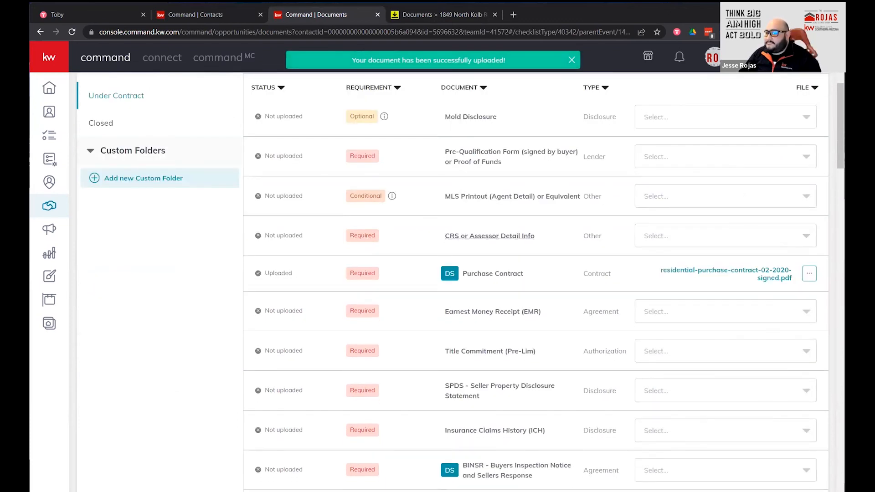
pyautogui.scroll(4, 584, 410)
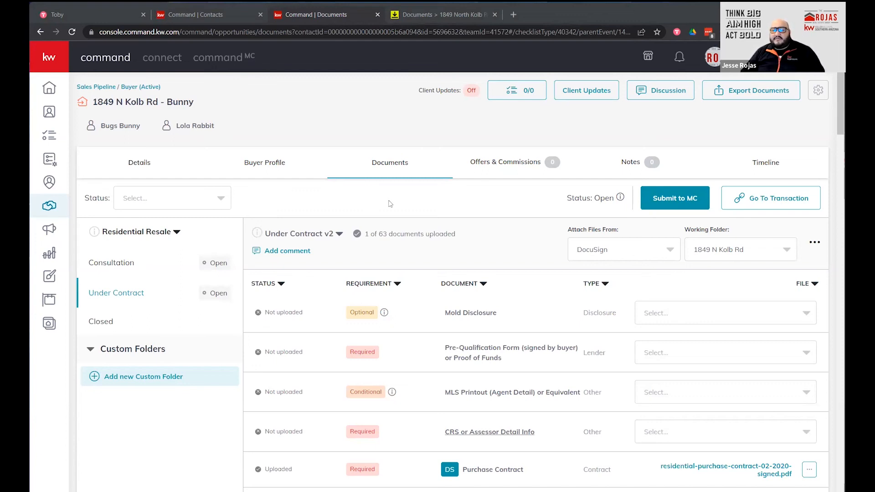
# View the buyer's and co-buyer's contact cards.
pyautogui.click(113, 126)
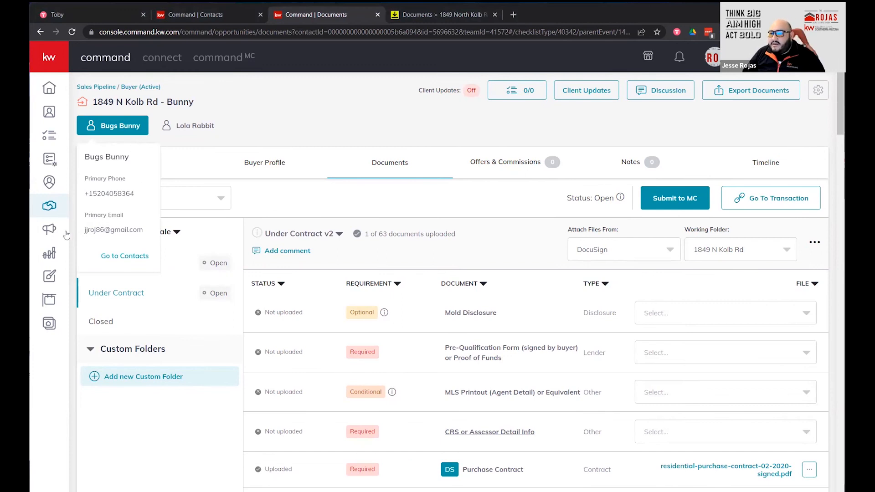
pyautogui.click(203, 127)
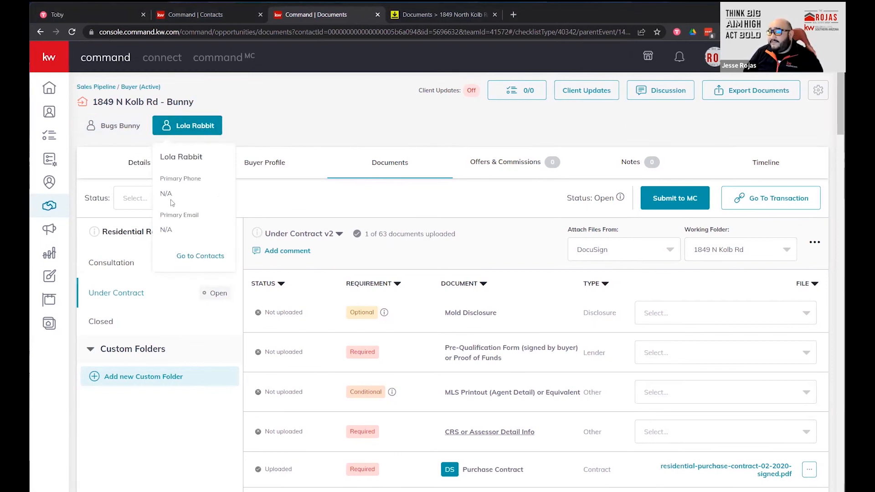
pyautogui.click(275, 138)
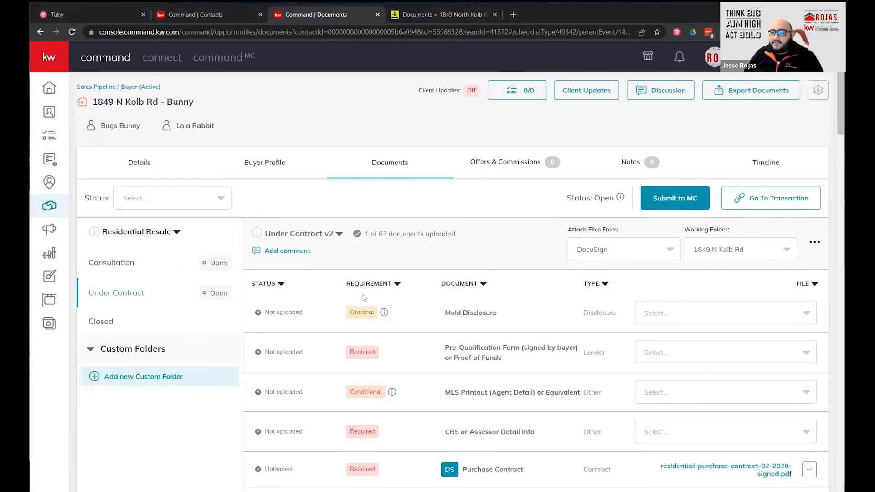
pyautogui.click(152, 160)
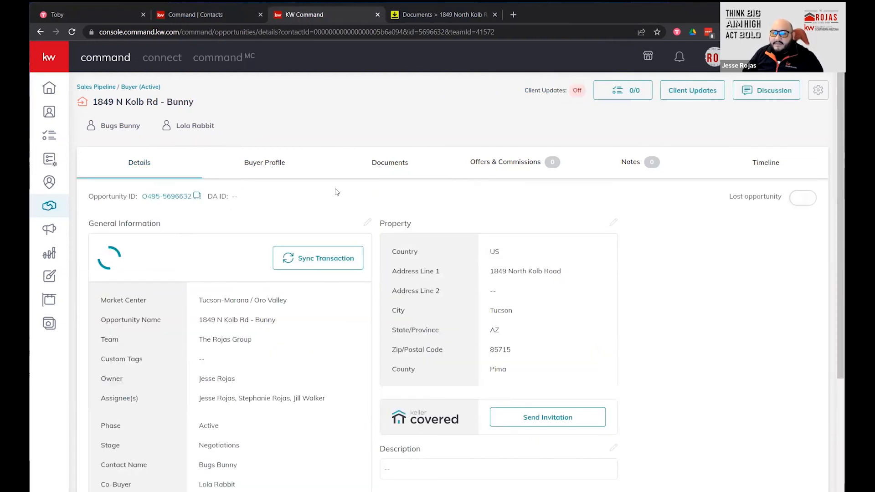
pyautogui.moveTo(195, 102); pyautogui.dragTo(95, 106)
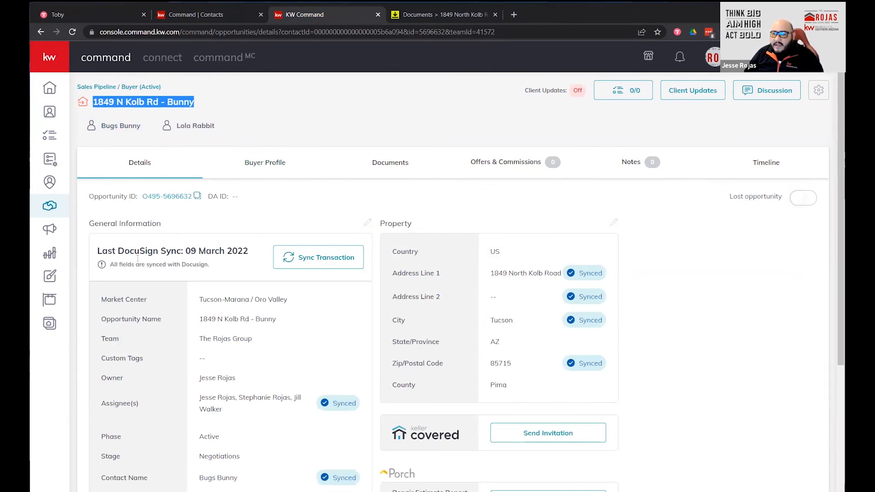
pyautogui.scroll(-1, 157, 253)
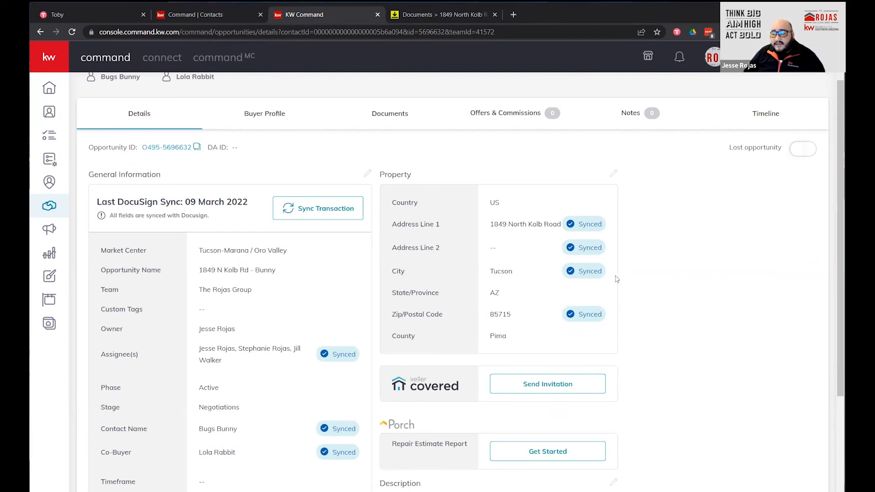
pyautogui.scroll(1, 570, 310)
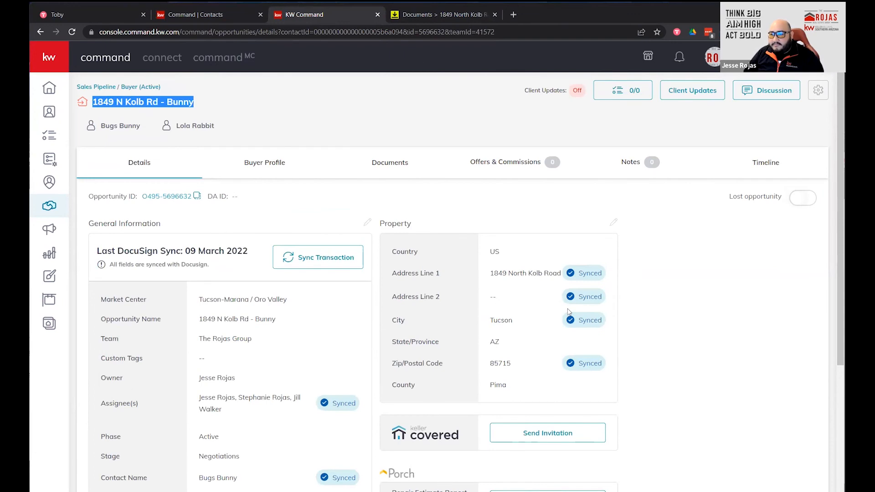
pyautogui.scroll(-4, 479, 401)
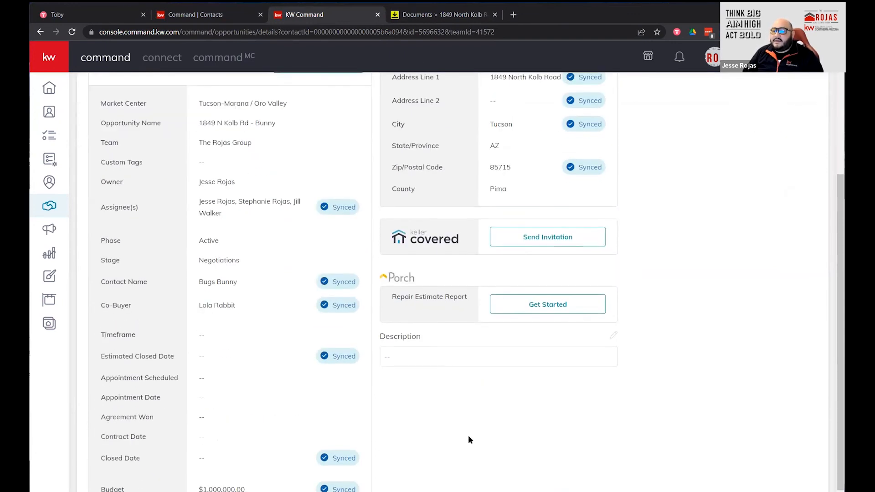
pyautogui.scroll(2, 500, 453)
pyautogui.scroll(3, 500, 453)
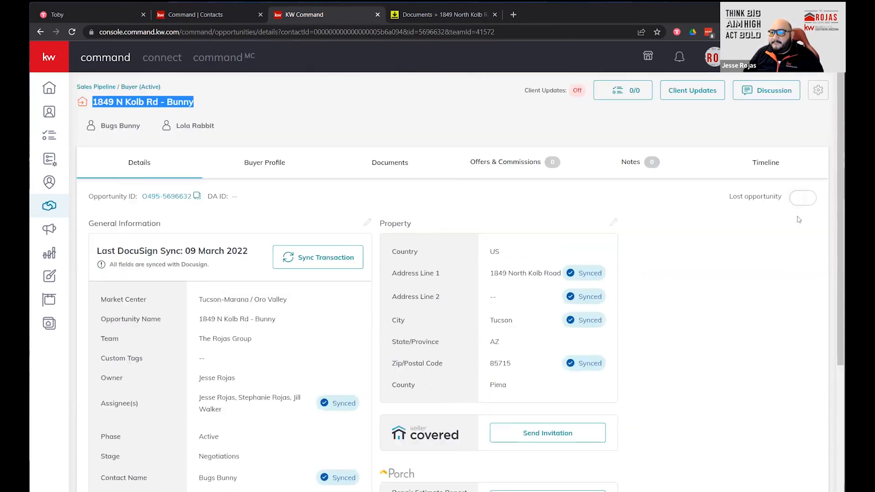
# Return to the deal's documents and filter the status to Uploaded.
pyautogui.click(392, 166)
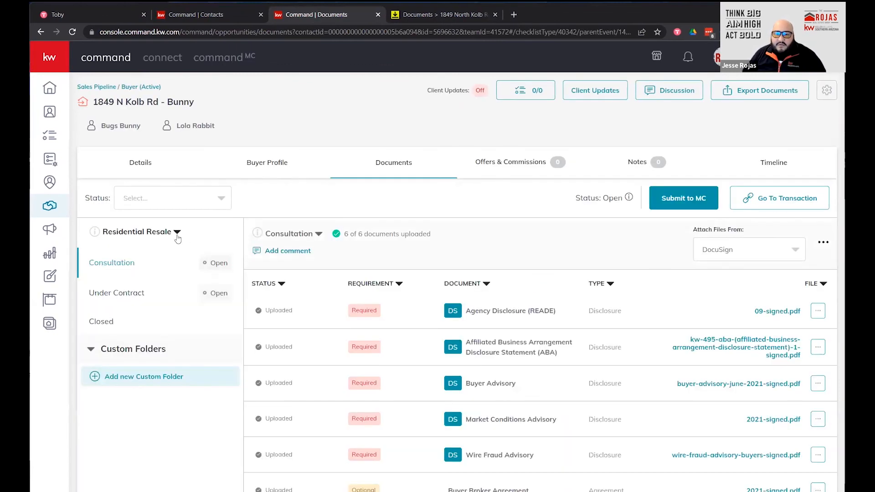
pyautogui.click(177, 234)
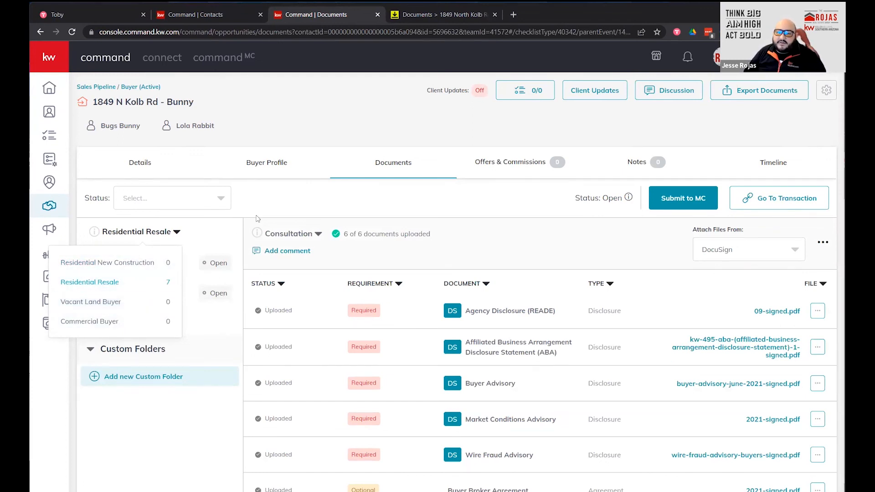
pyautogui.click(274, 208)
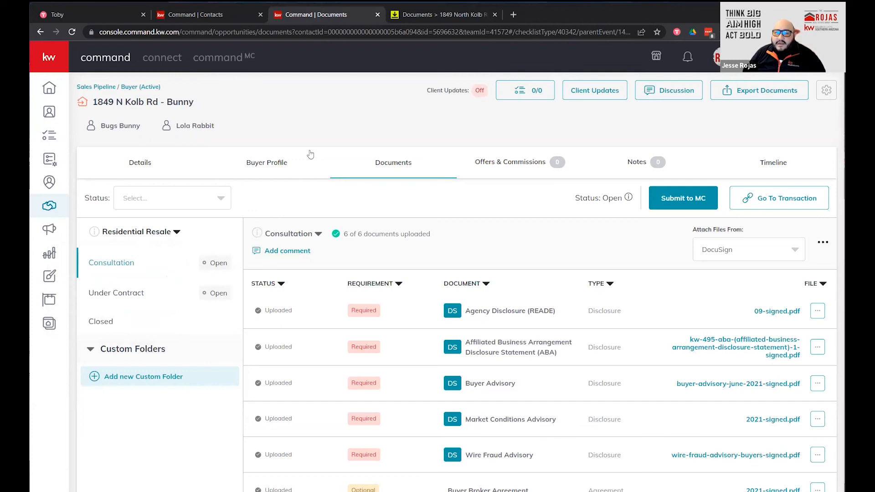
pyautogui.click(137, 198)
pyautogui.click(137, 220)
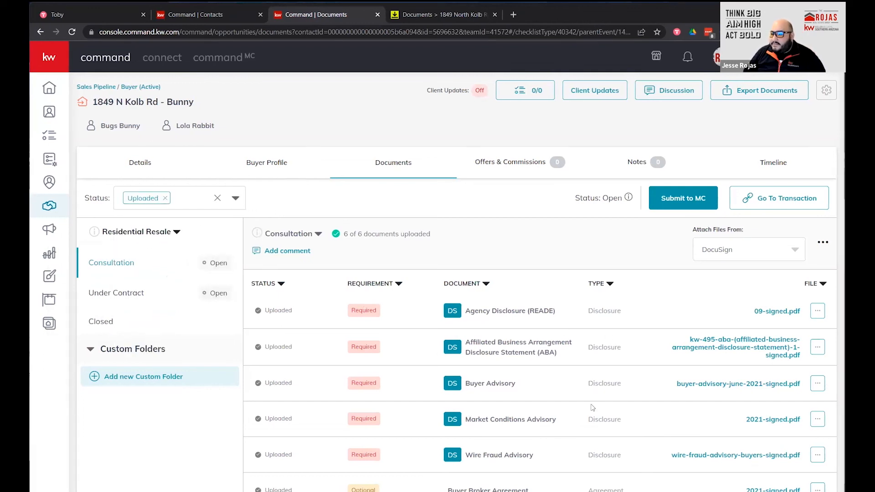
# Show the Under Contract v2 checklist with its Purchase Contract, then close the Contacts browser tab.
pyautogui.click(112, 293)
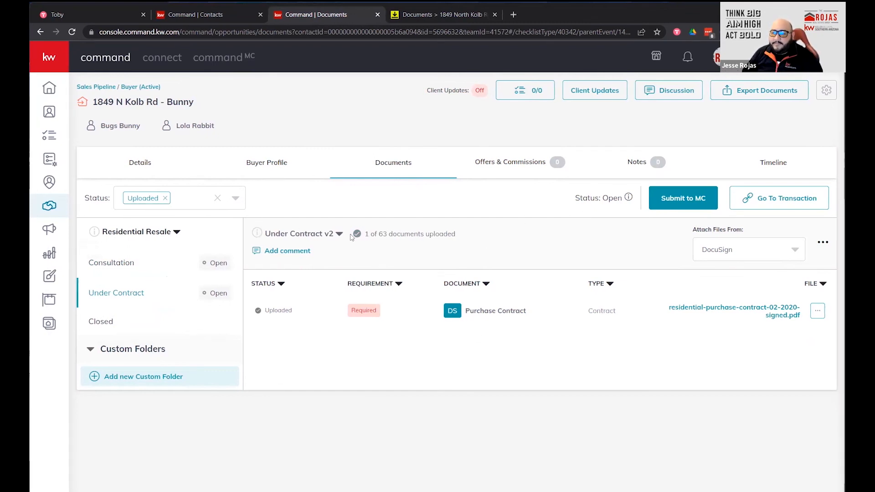
pyautogui.click(338, 235)
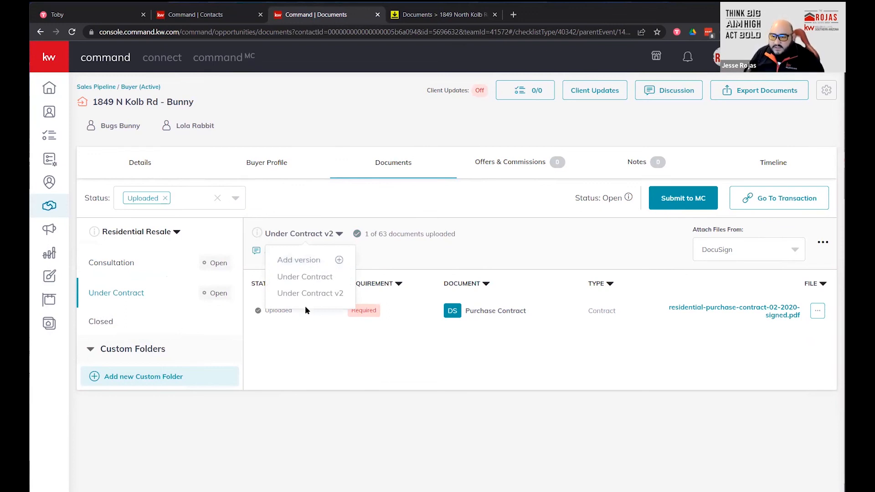
pyautogui.click(398, 384)
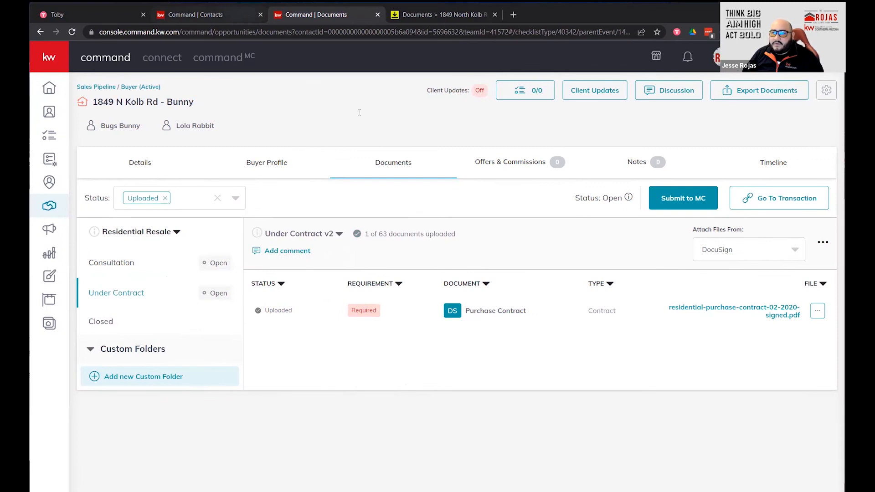
pyautogui.click(260, 14)
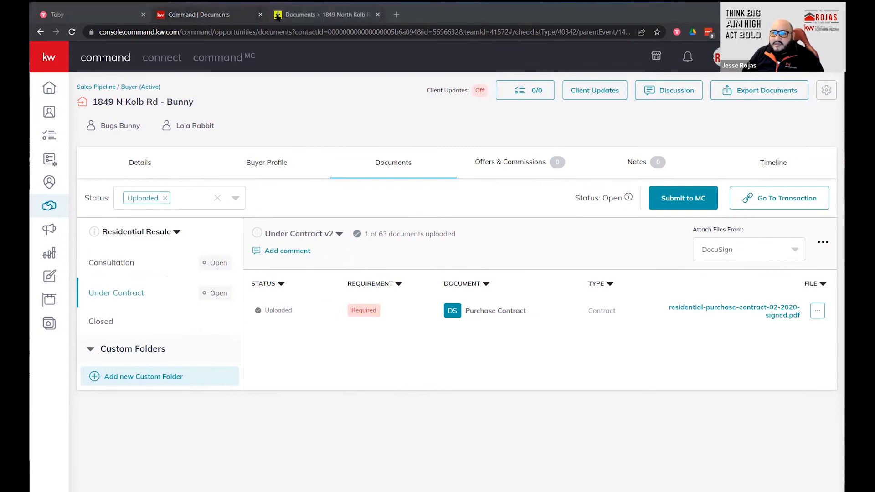
pyautogui.click(277, 17)
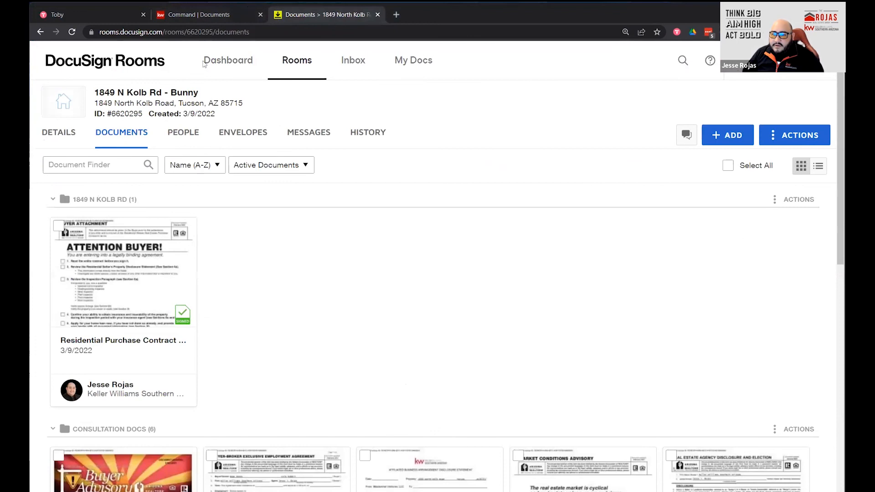
pyautogui.click(59, 133)
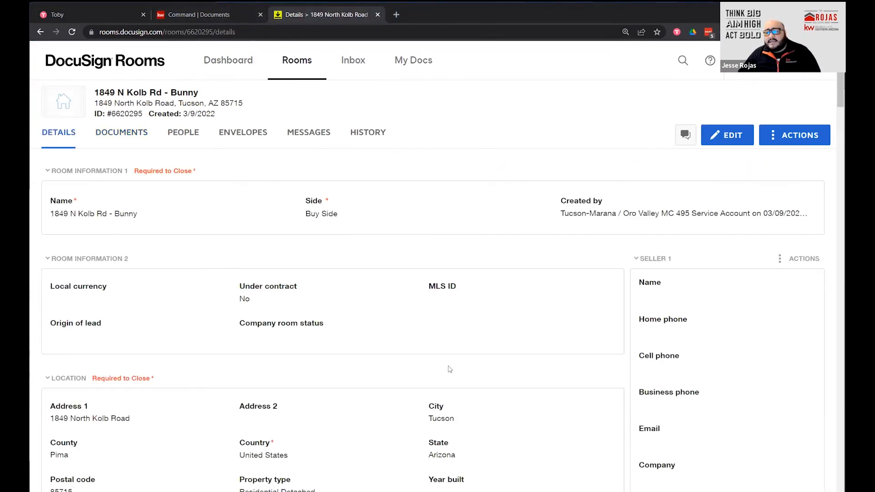
pyautogui.scroll(-18, 449, 368)
pyautogui.scroll(18, 447, 385)
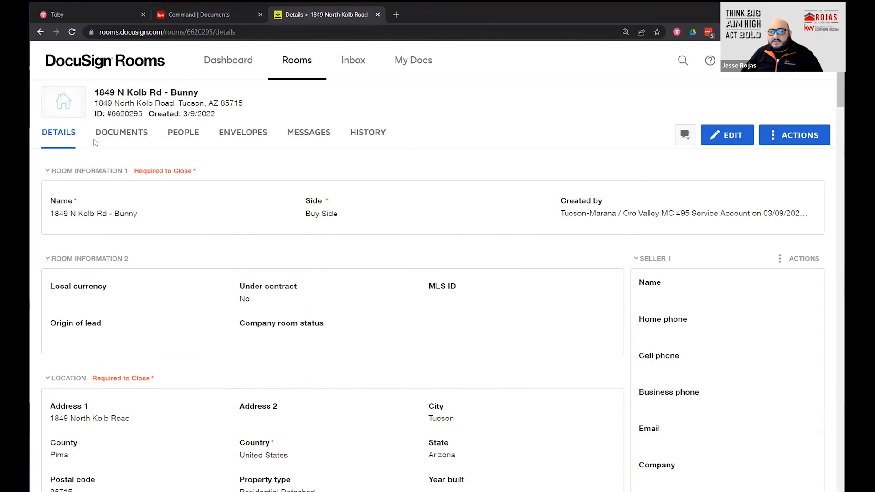
pyautogui.click(111, 138)
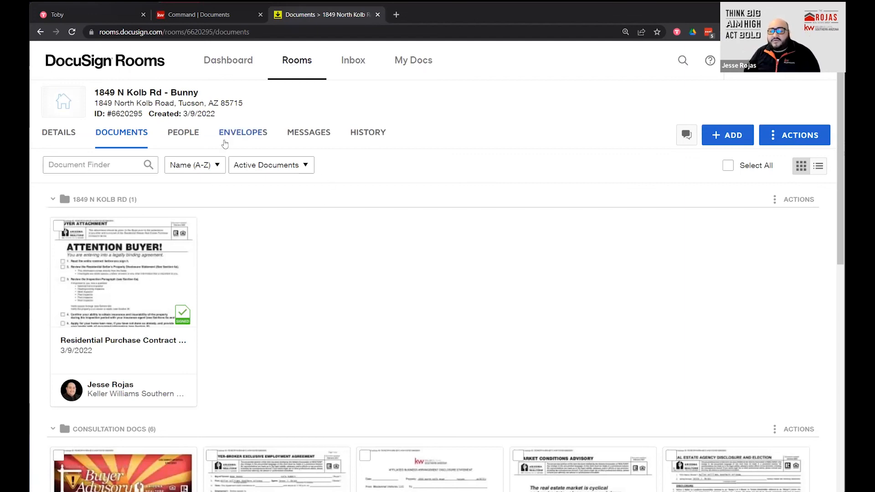
# Check the room's single completed consultation envelope, then go back to the KW Command documents.
pyautogui.click(248, 135)
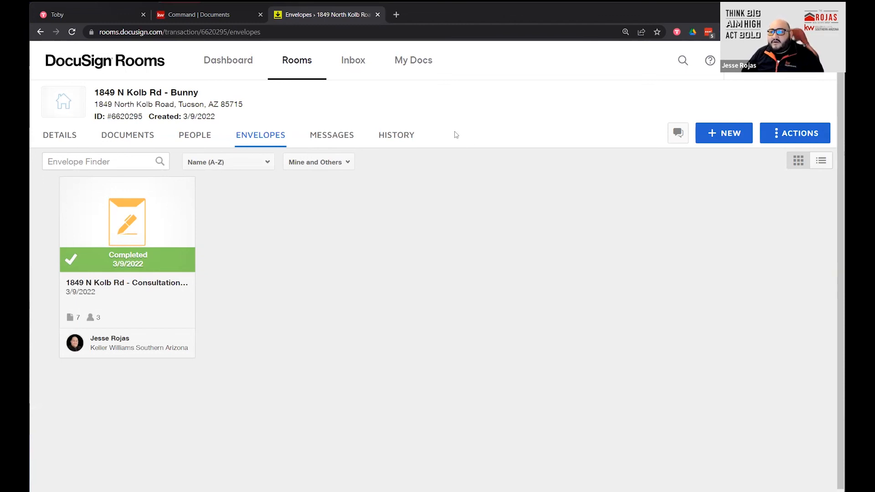
pyautogui.click(203, 17)
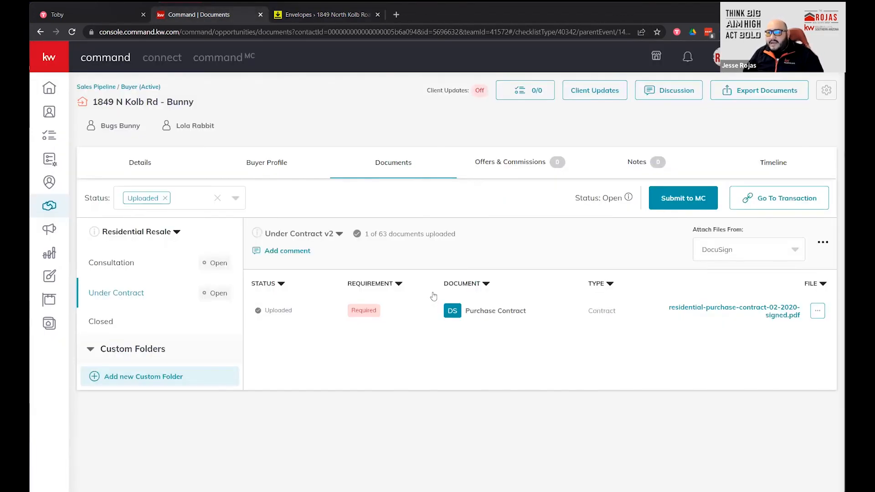